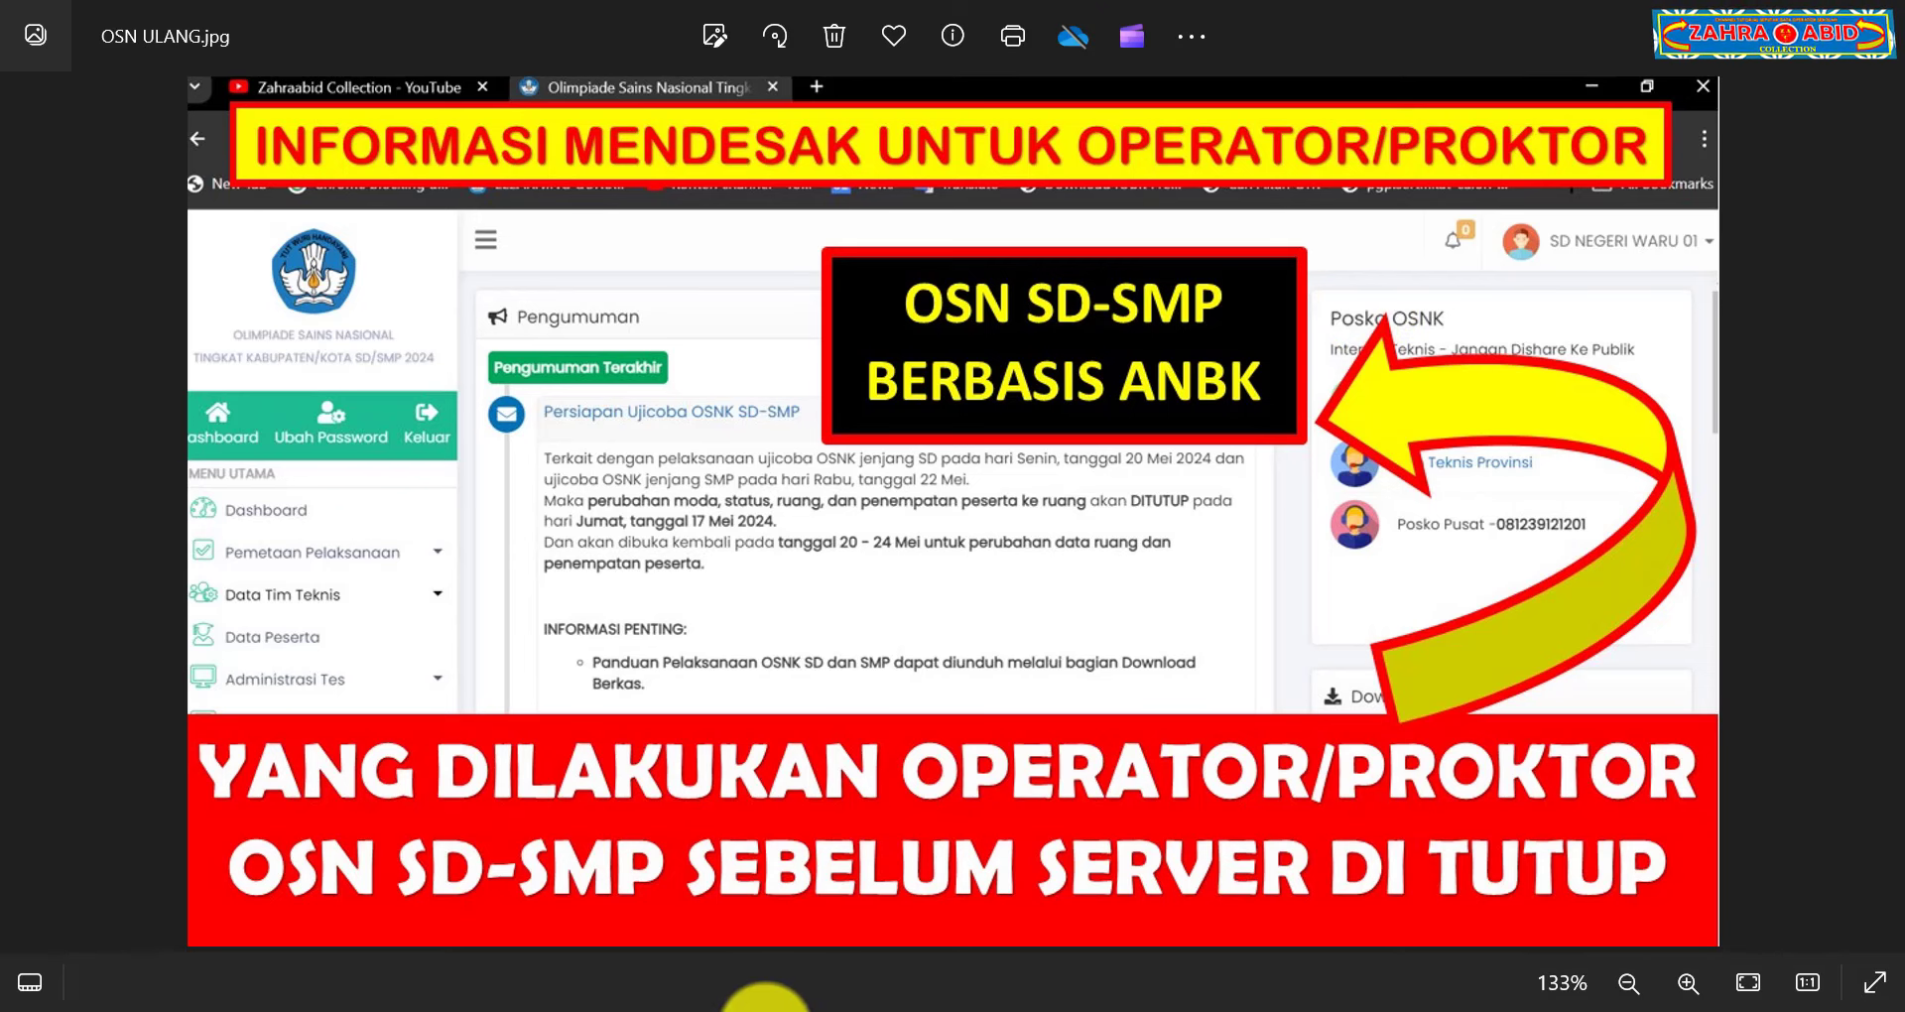
Step: Switch to the OSNK SD-SMP portal in Chrome, highlight the closing date in the latest announcement and check it on the system calendar
click(752, 995)
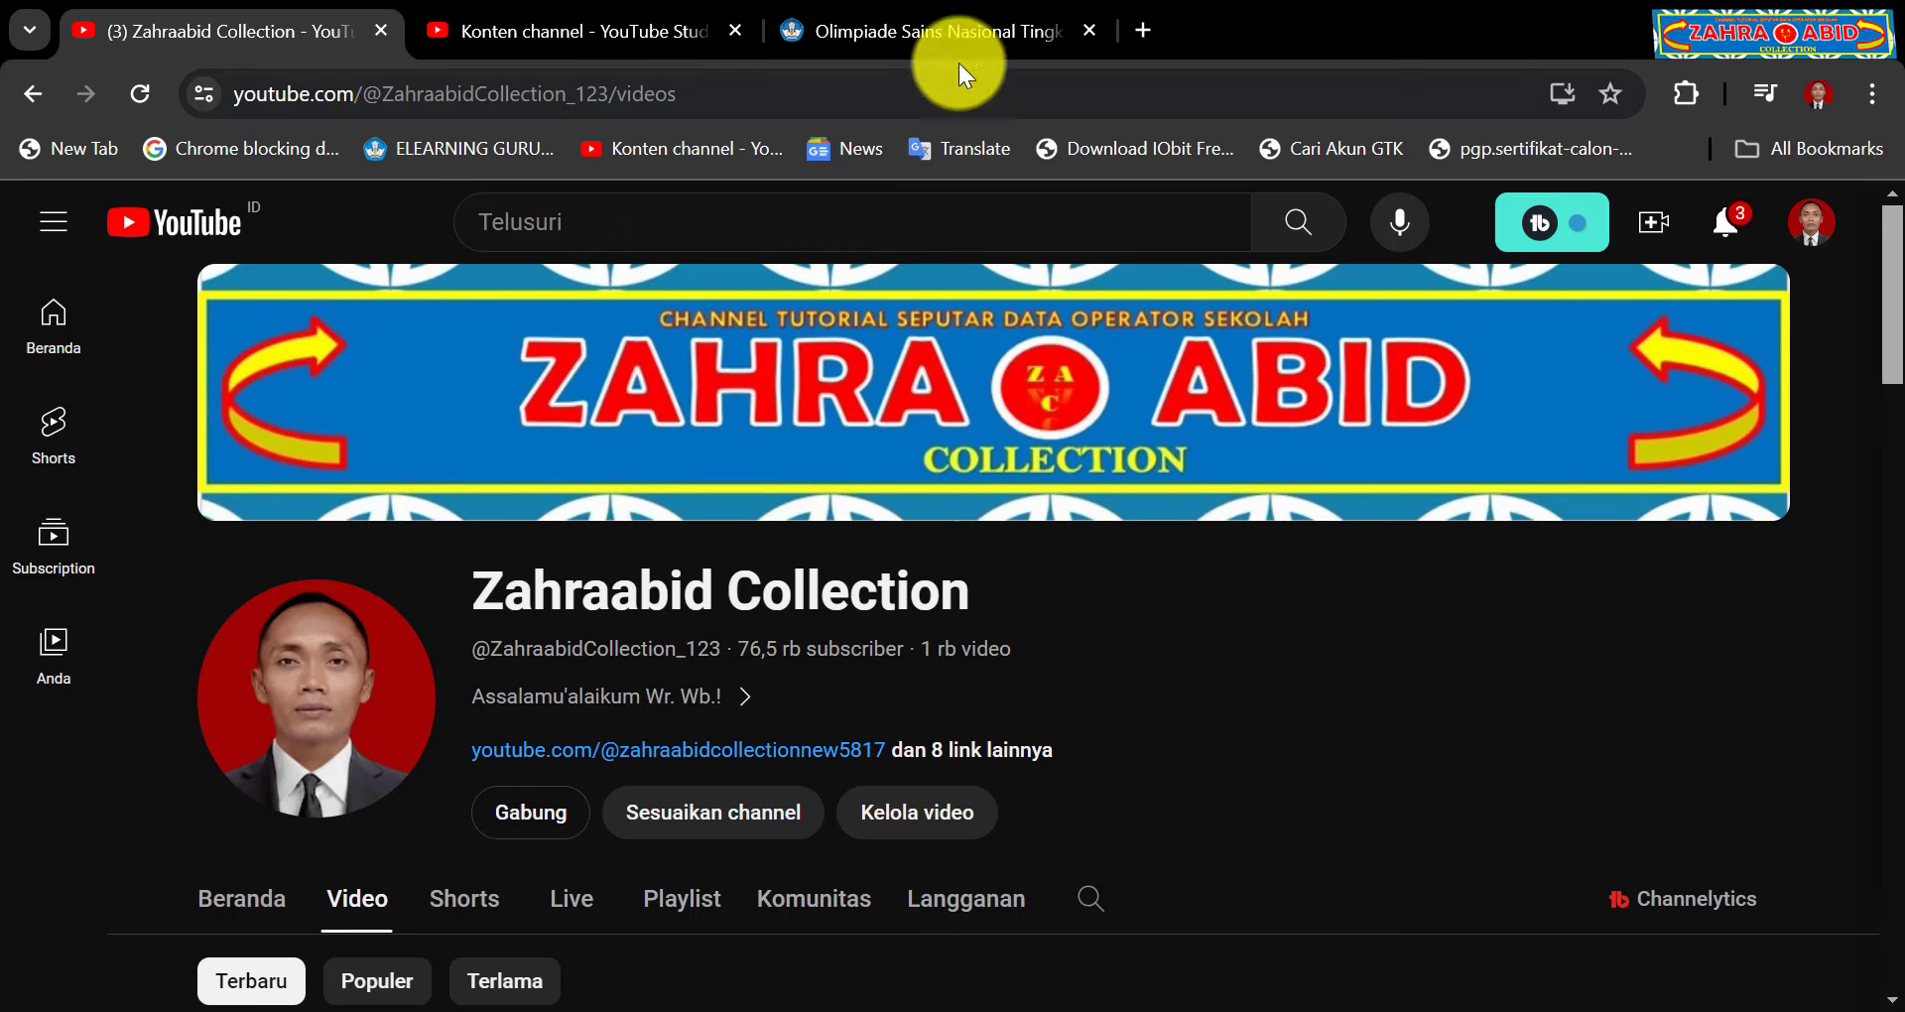
click(949, 33)
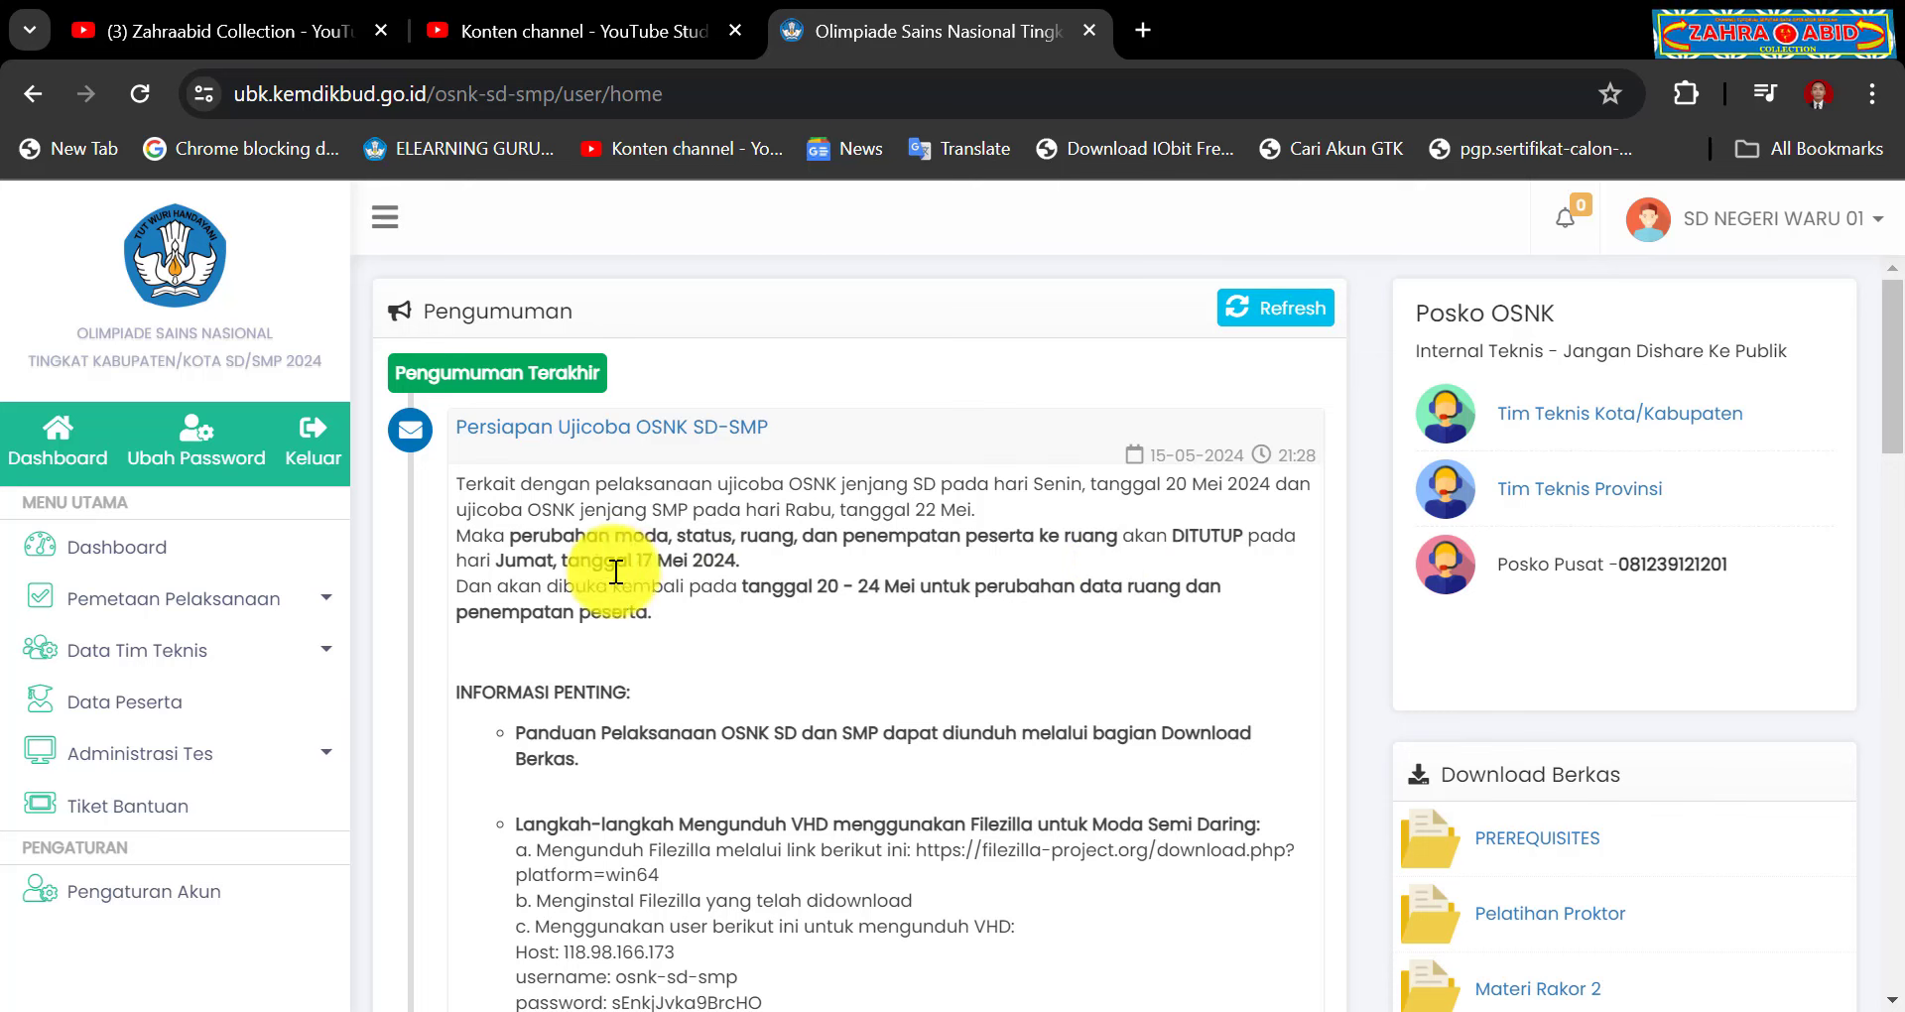
drag(497, 562, 748, 564)
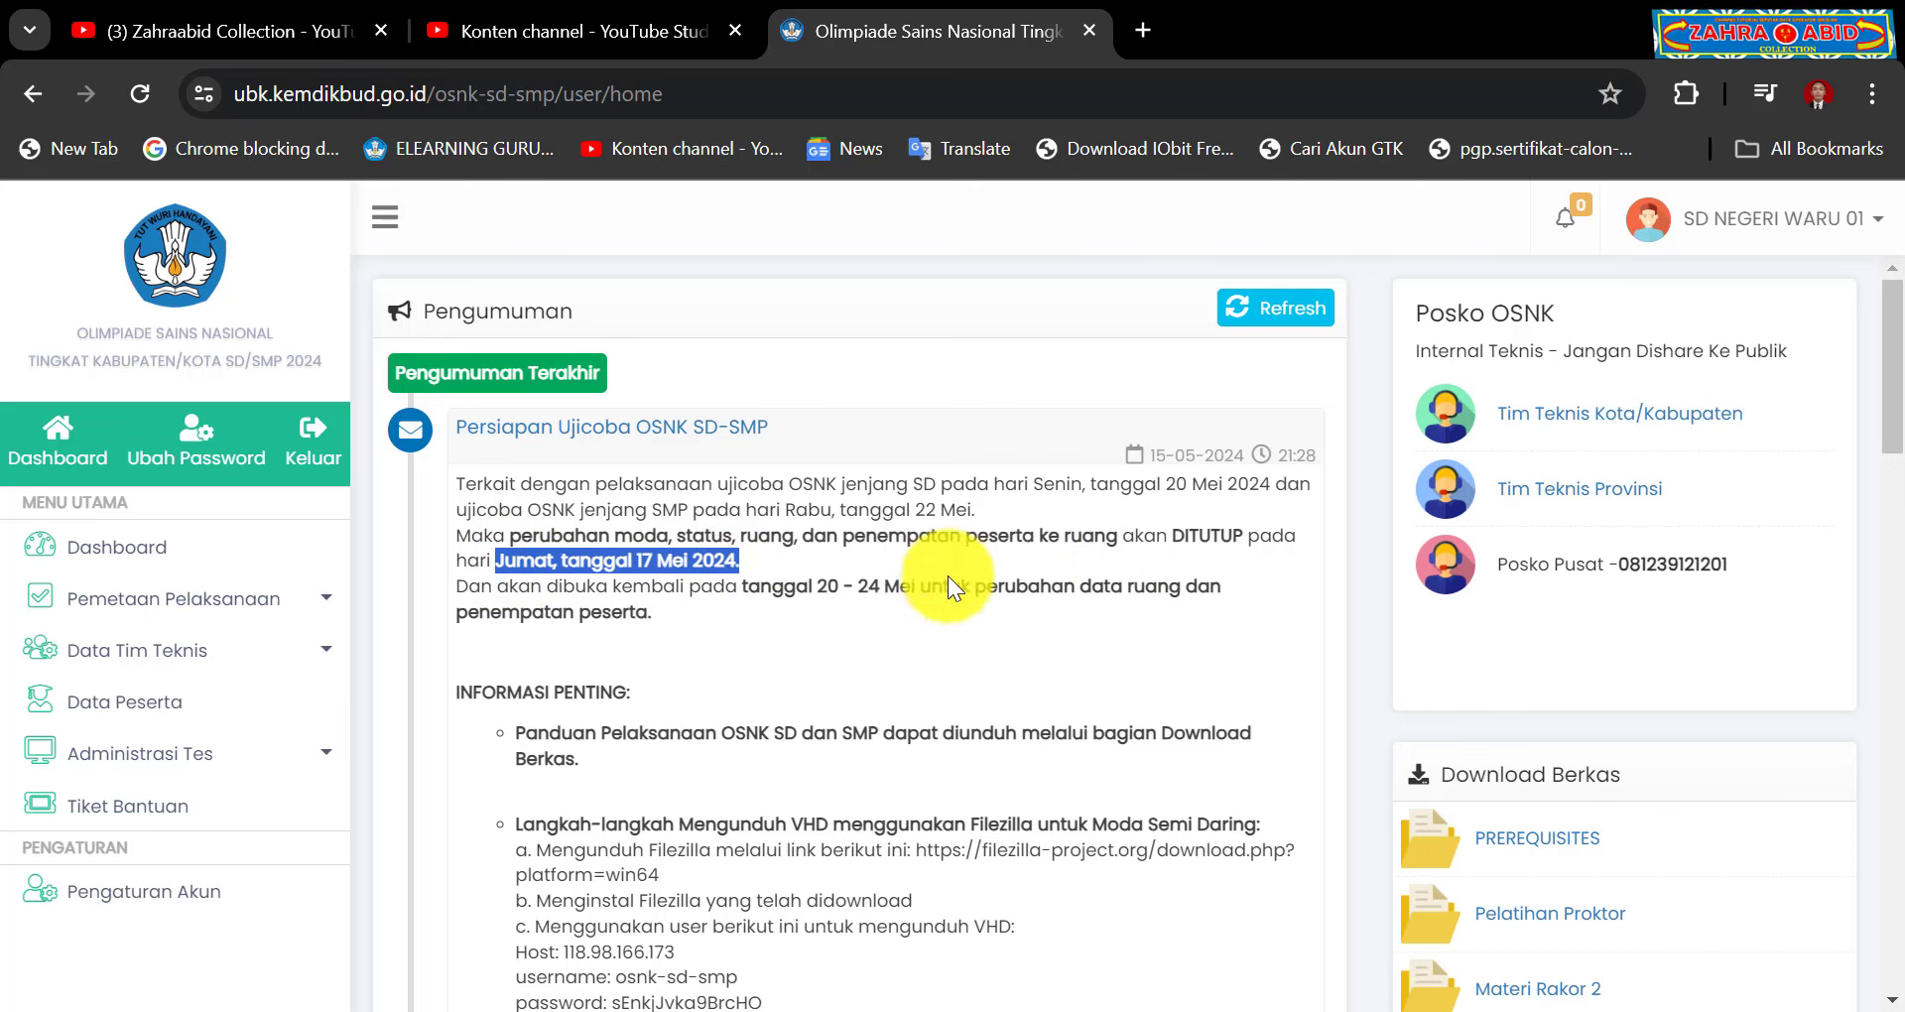
click(1756, 1007)
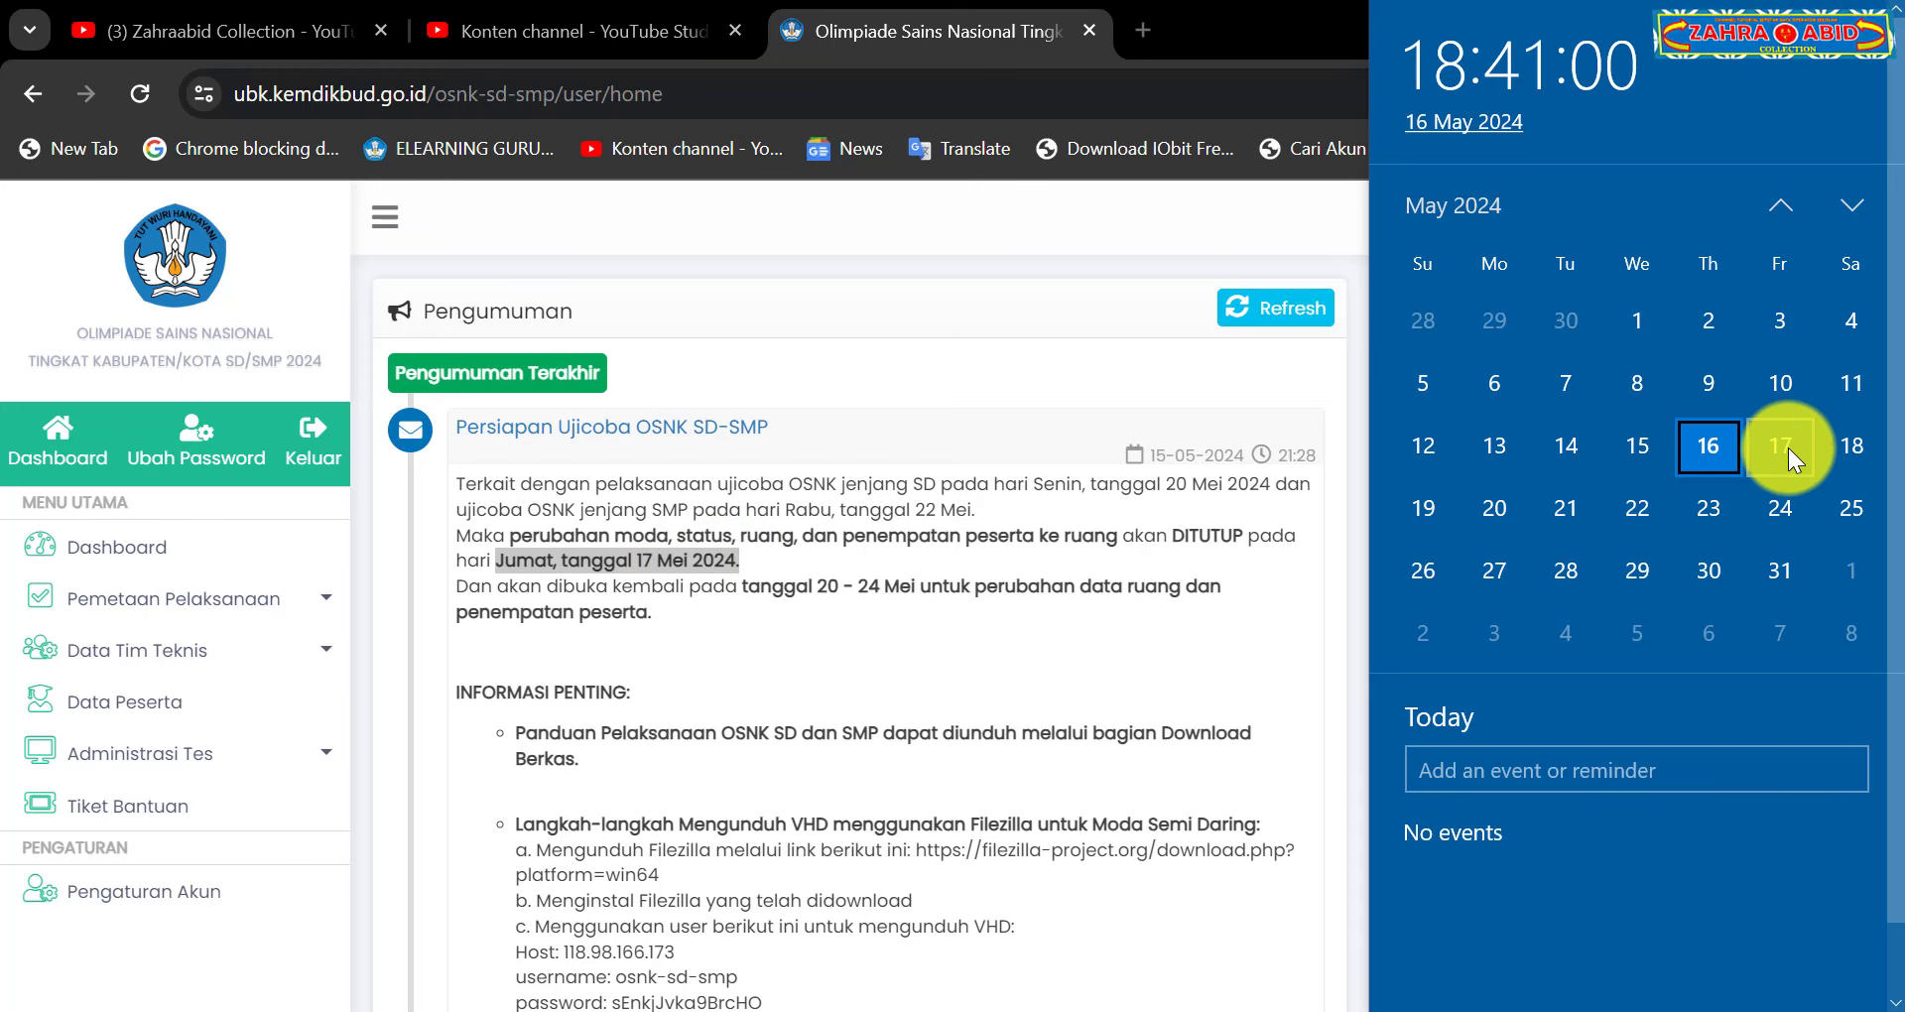
click(556, 635)
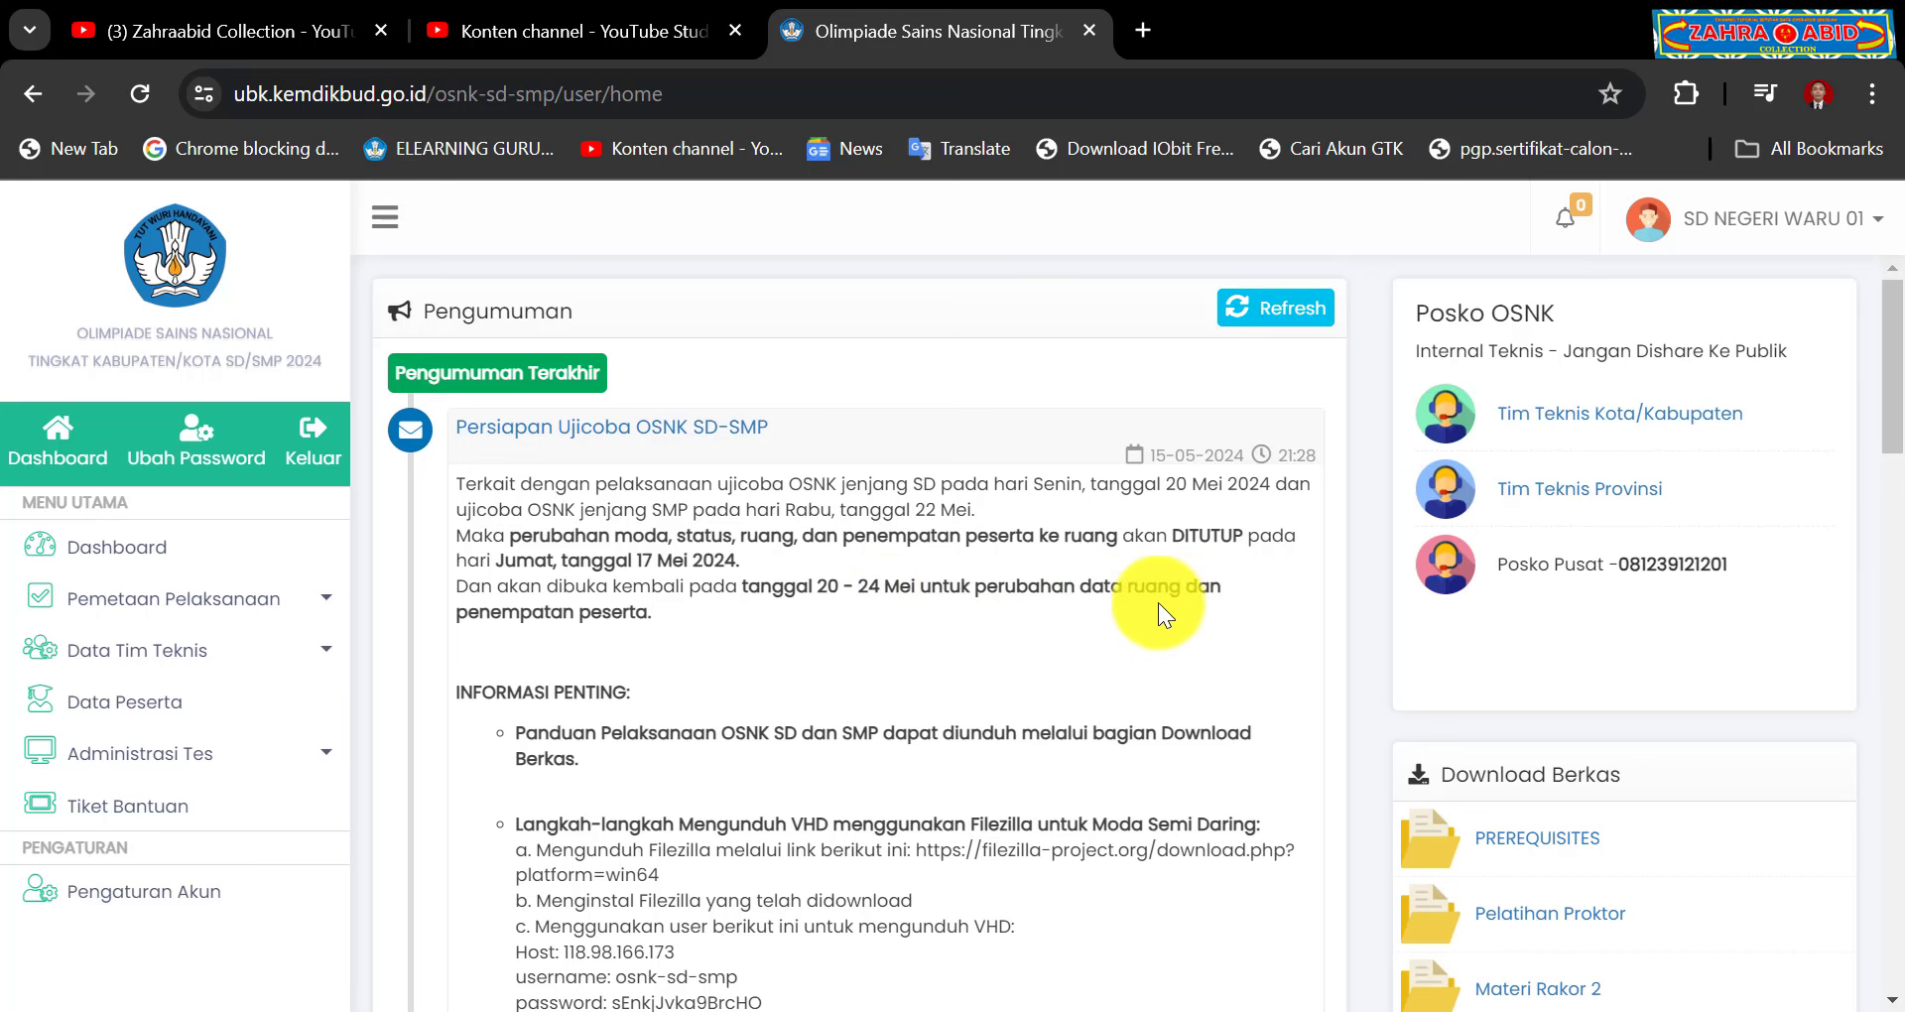
Step: Look through the Materi Rakor 1, Materi Rakor 2, Pelatihan Proktor and PREREQUISITES folders under Download Berkas
scroll(751, 646, down, 1)
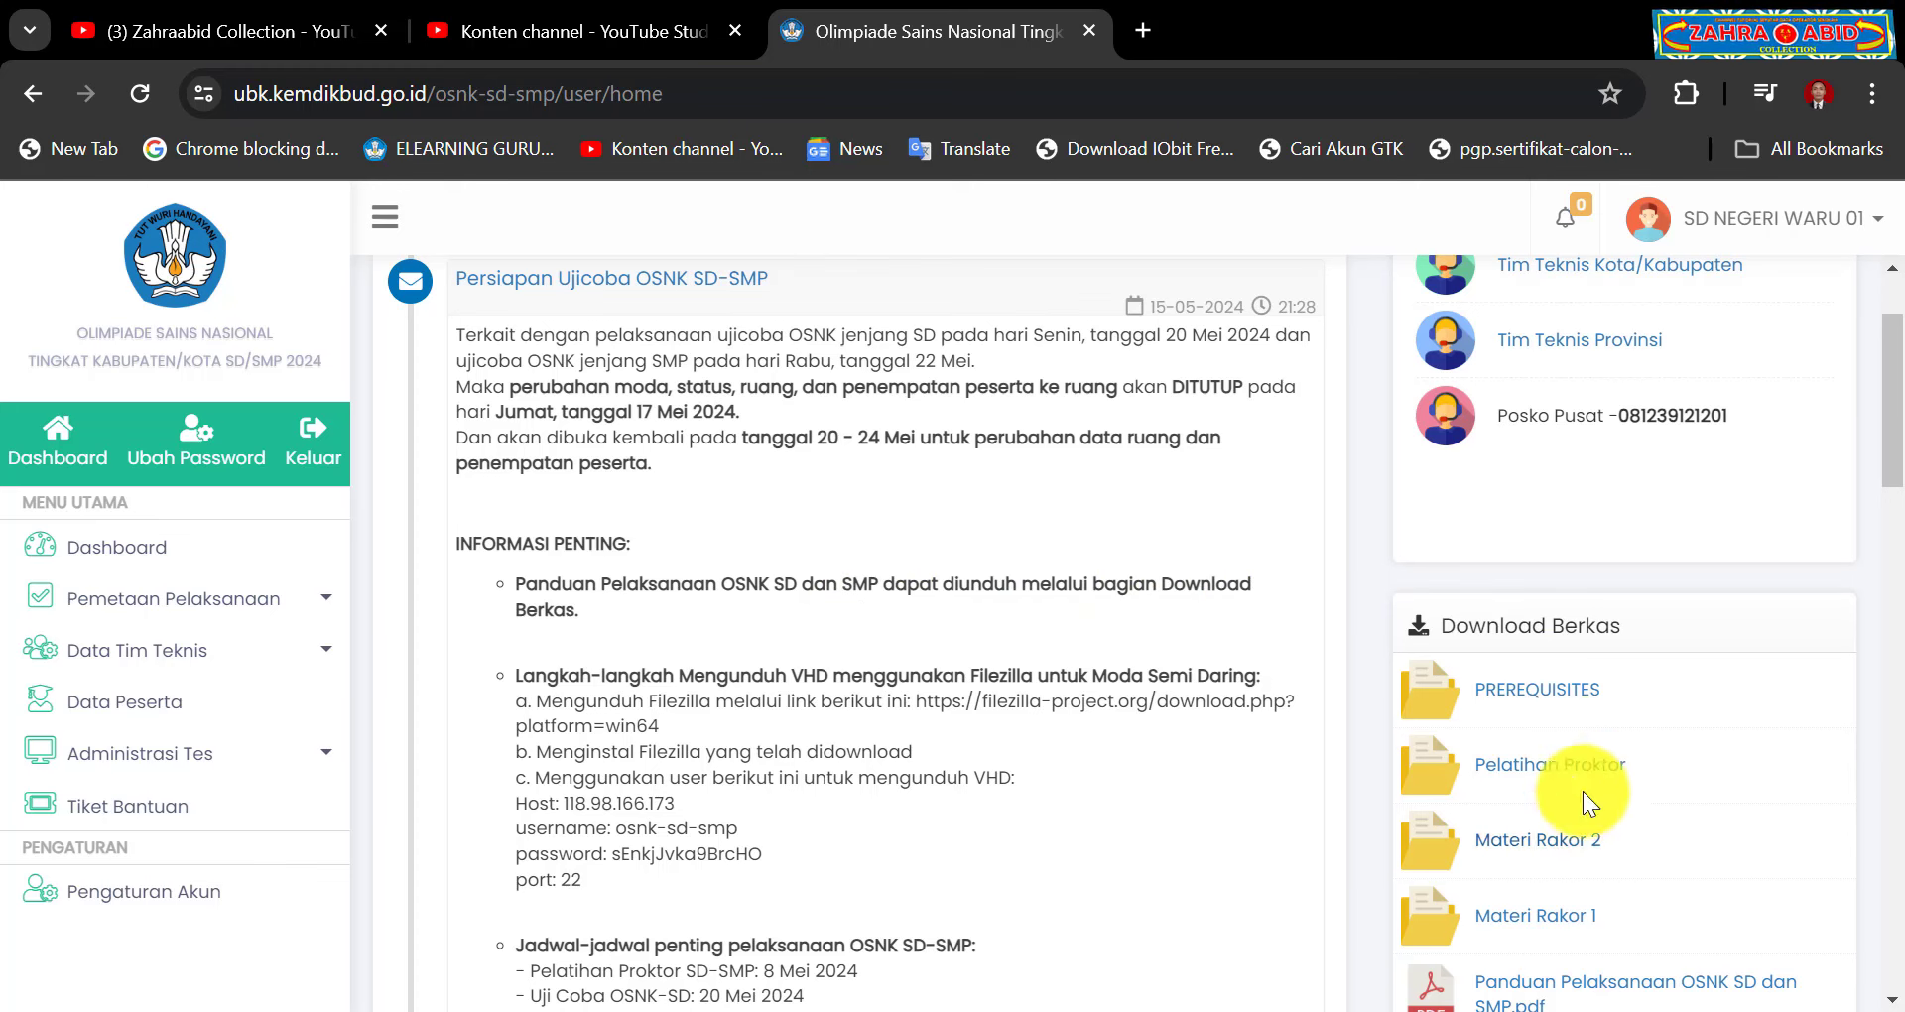
scroll(1623, 792, down, 2)
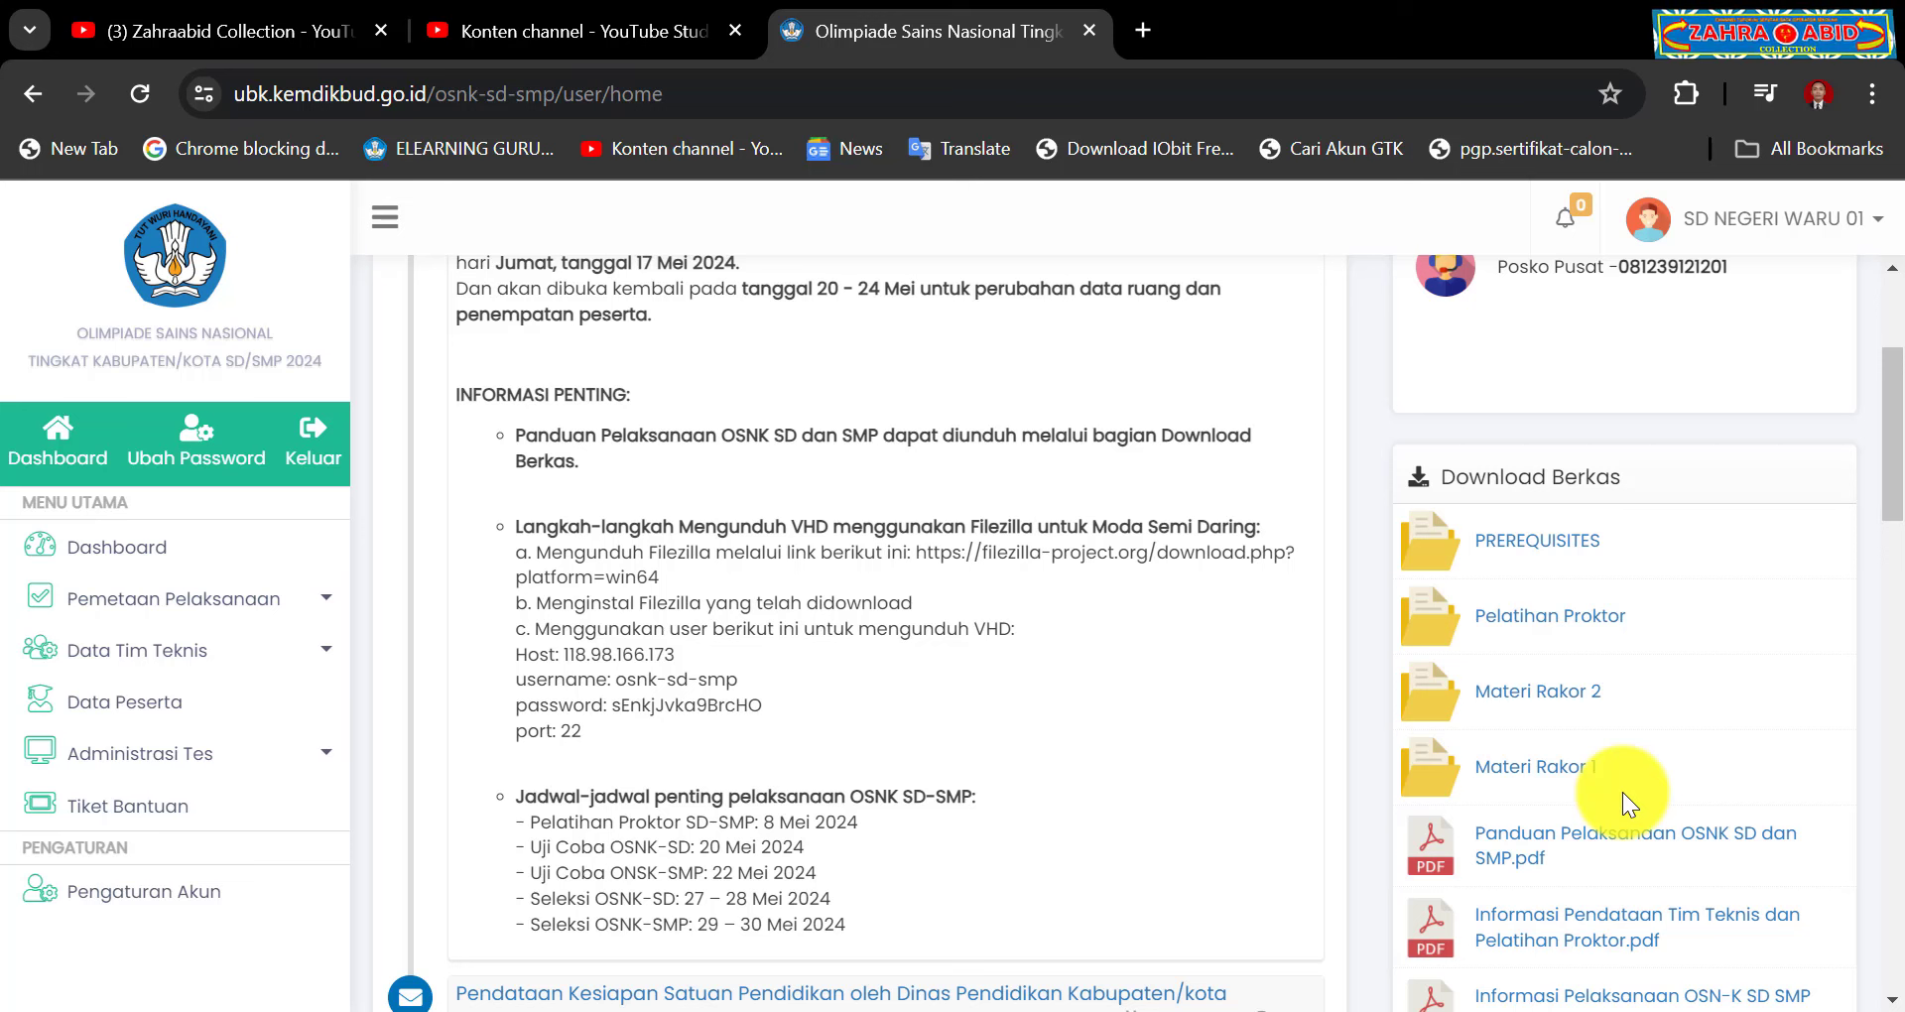
click(1551, 767)
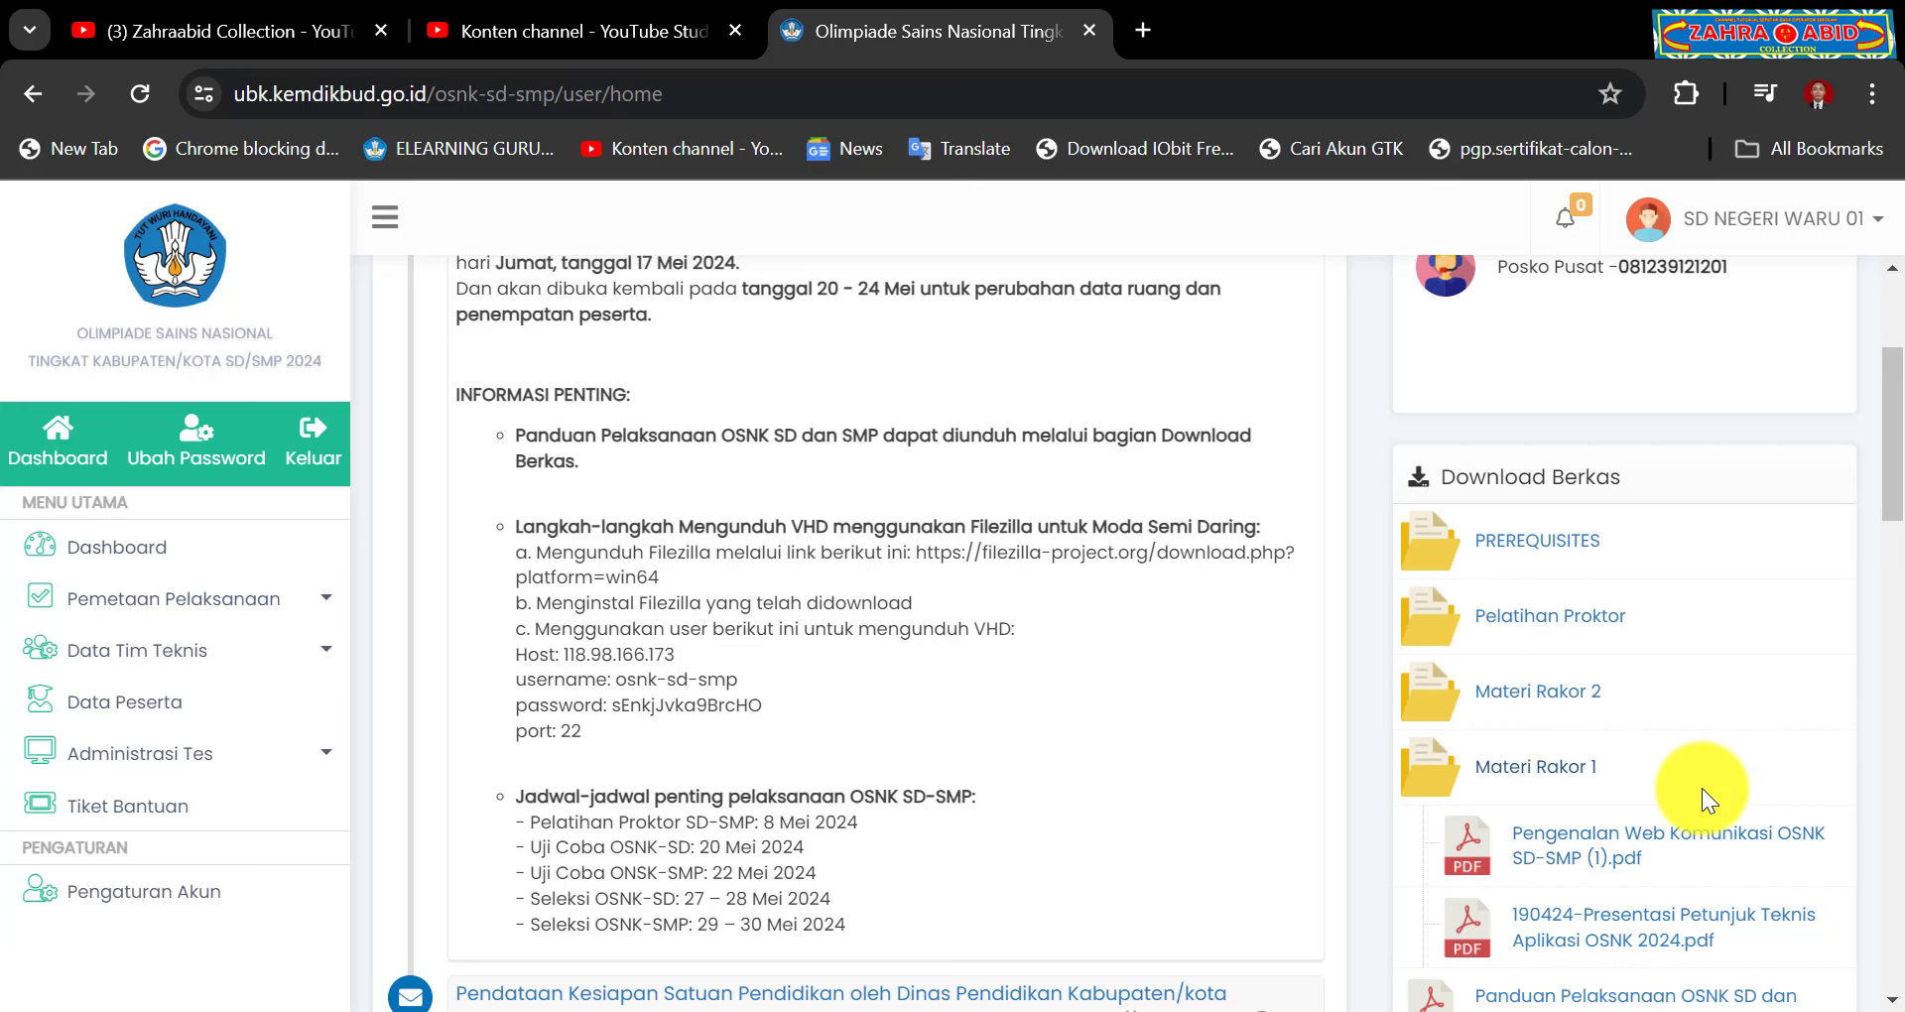
click(1584, 774)
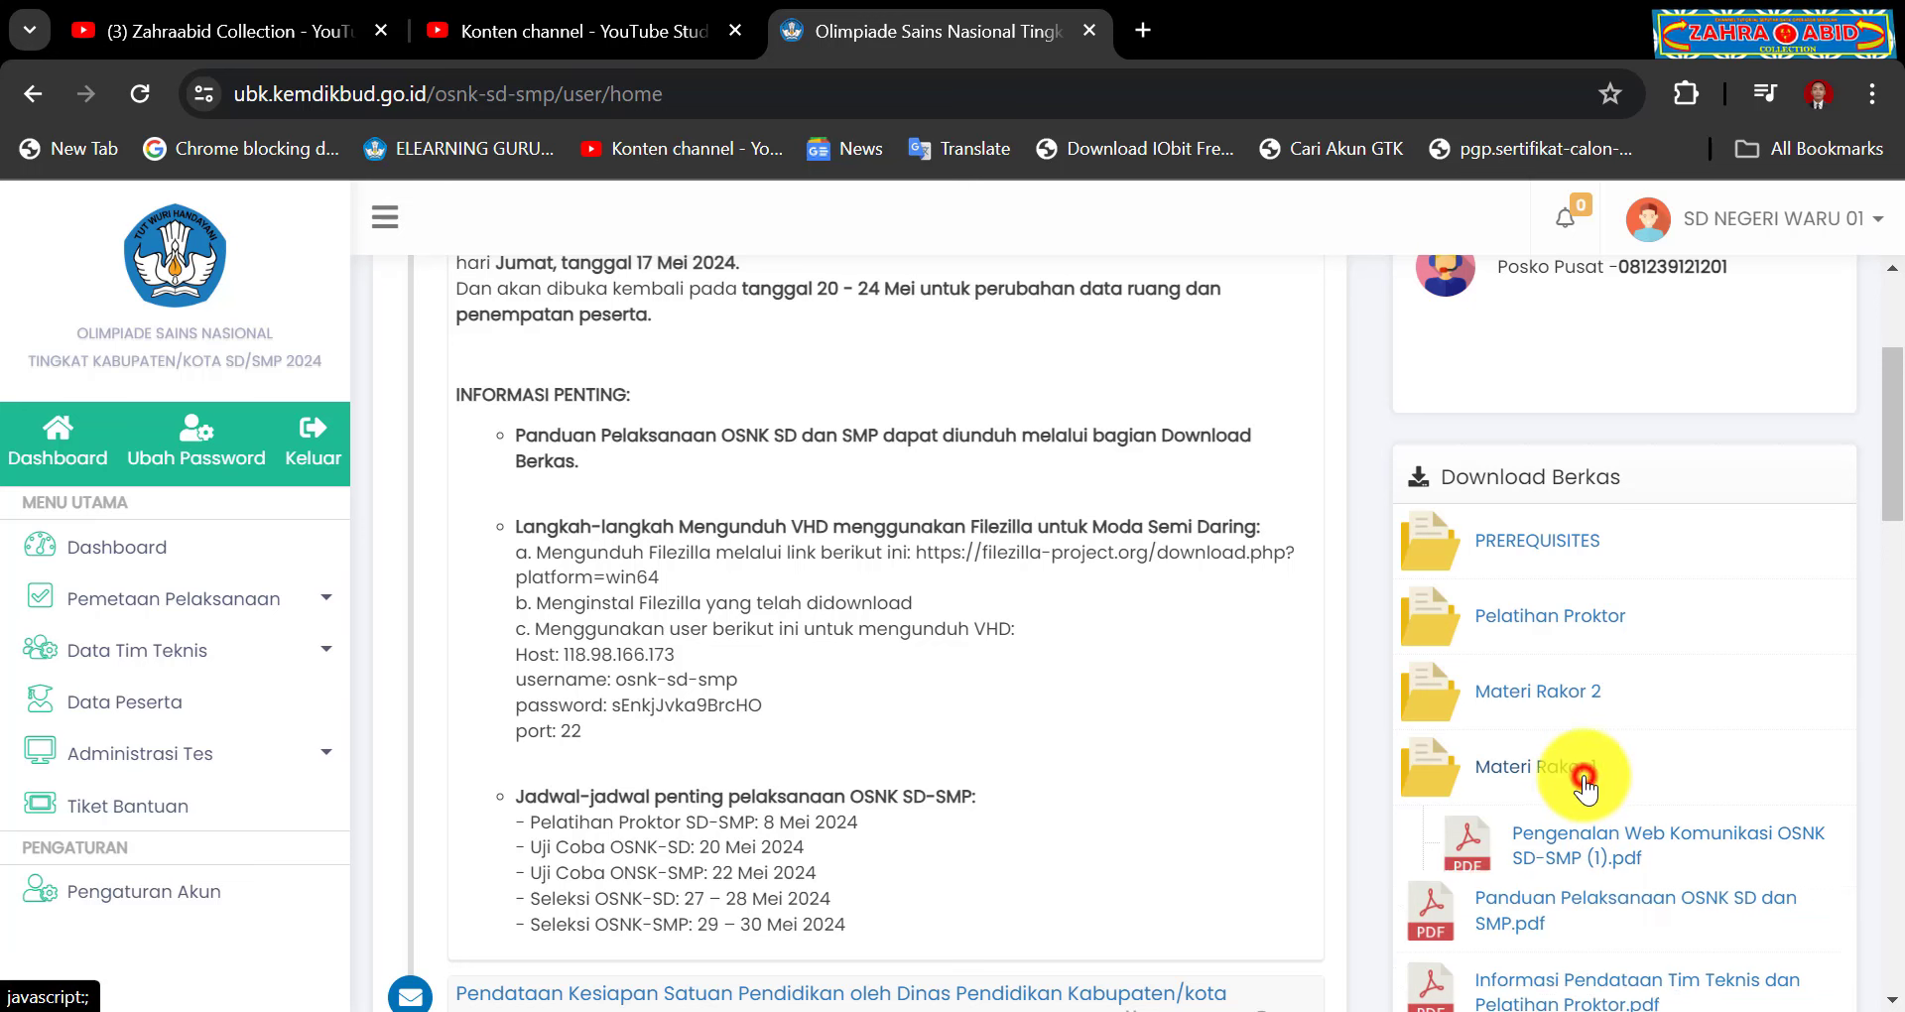
click(1566, 694)
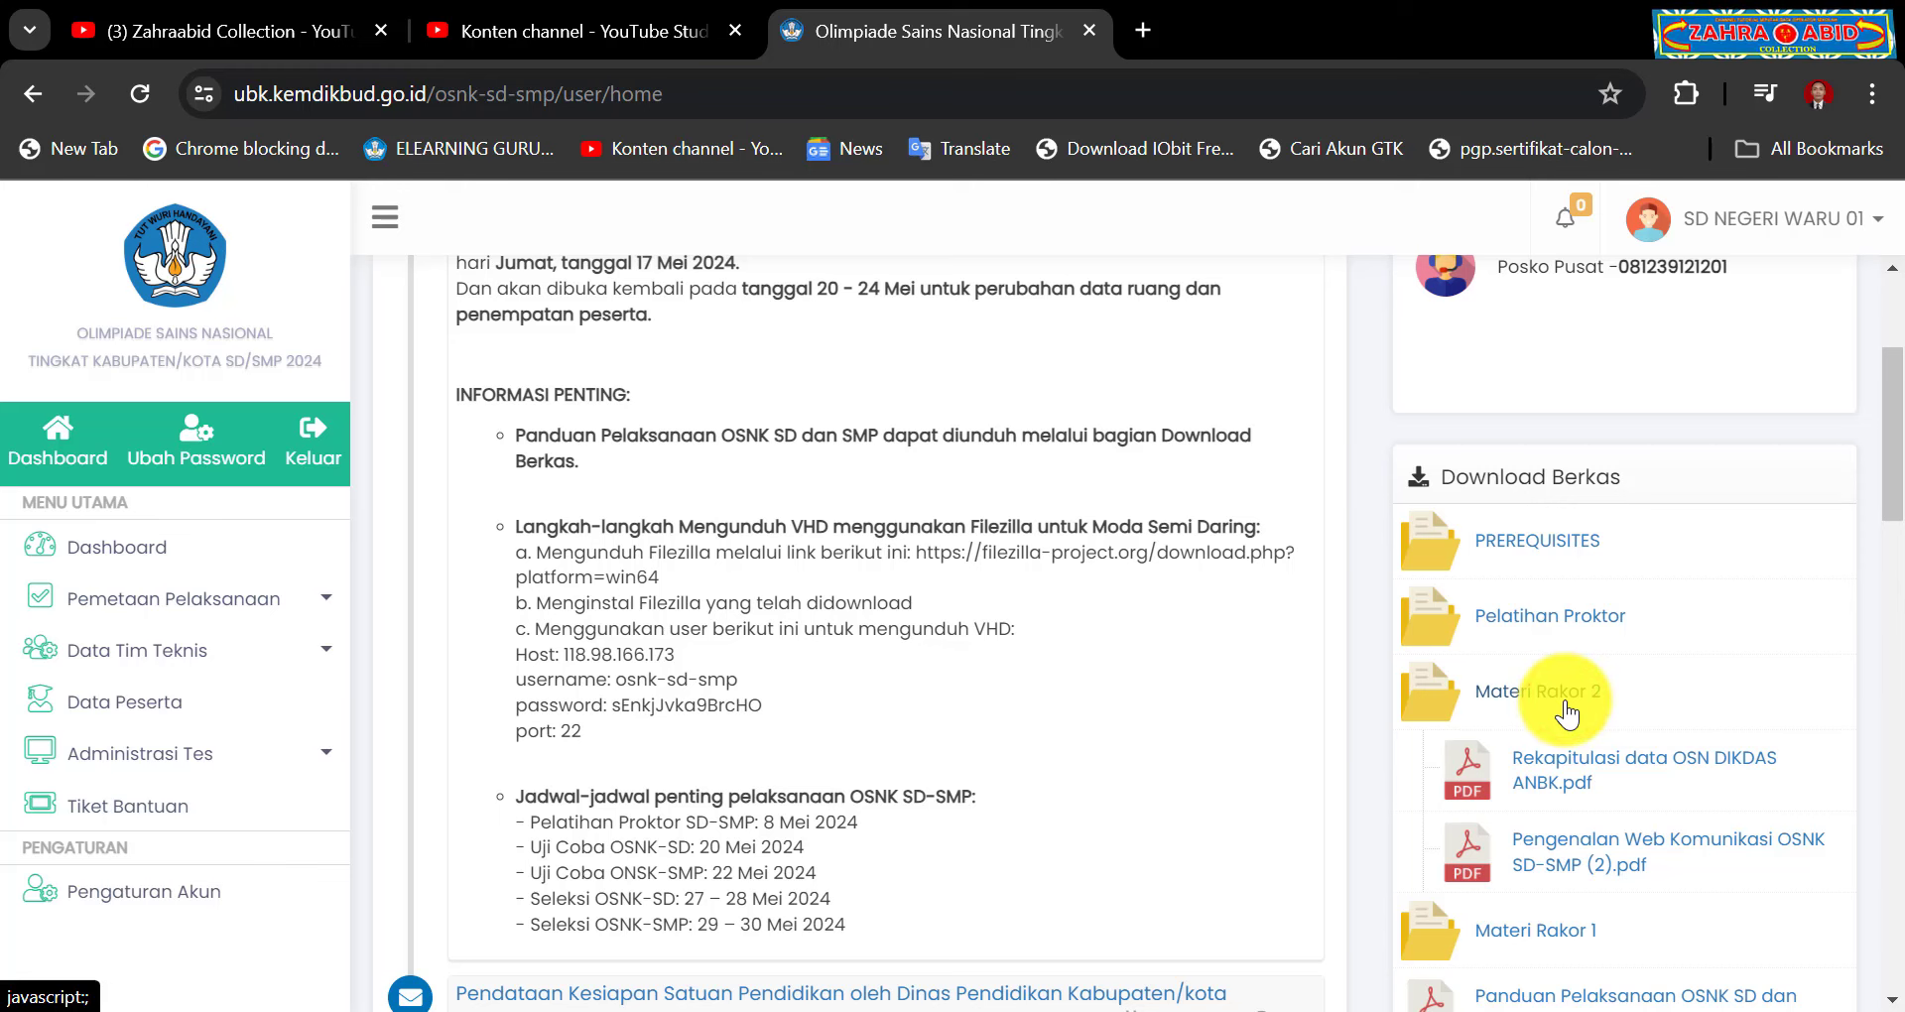
click(1566, 695)
click(1558, 618)
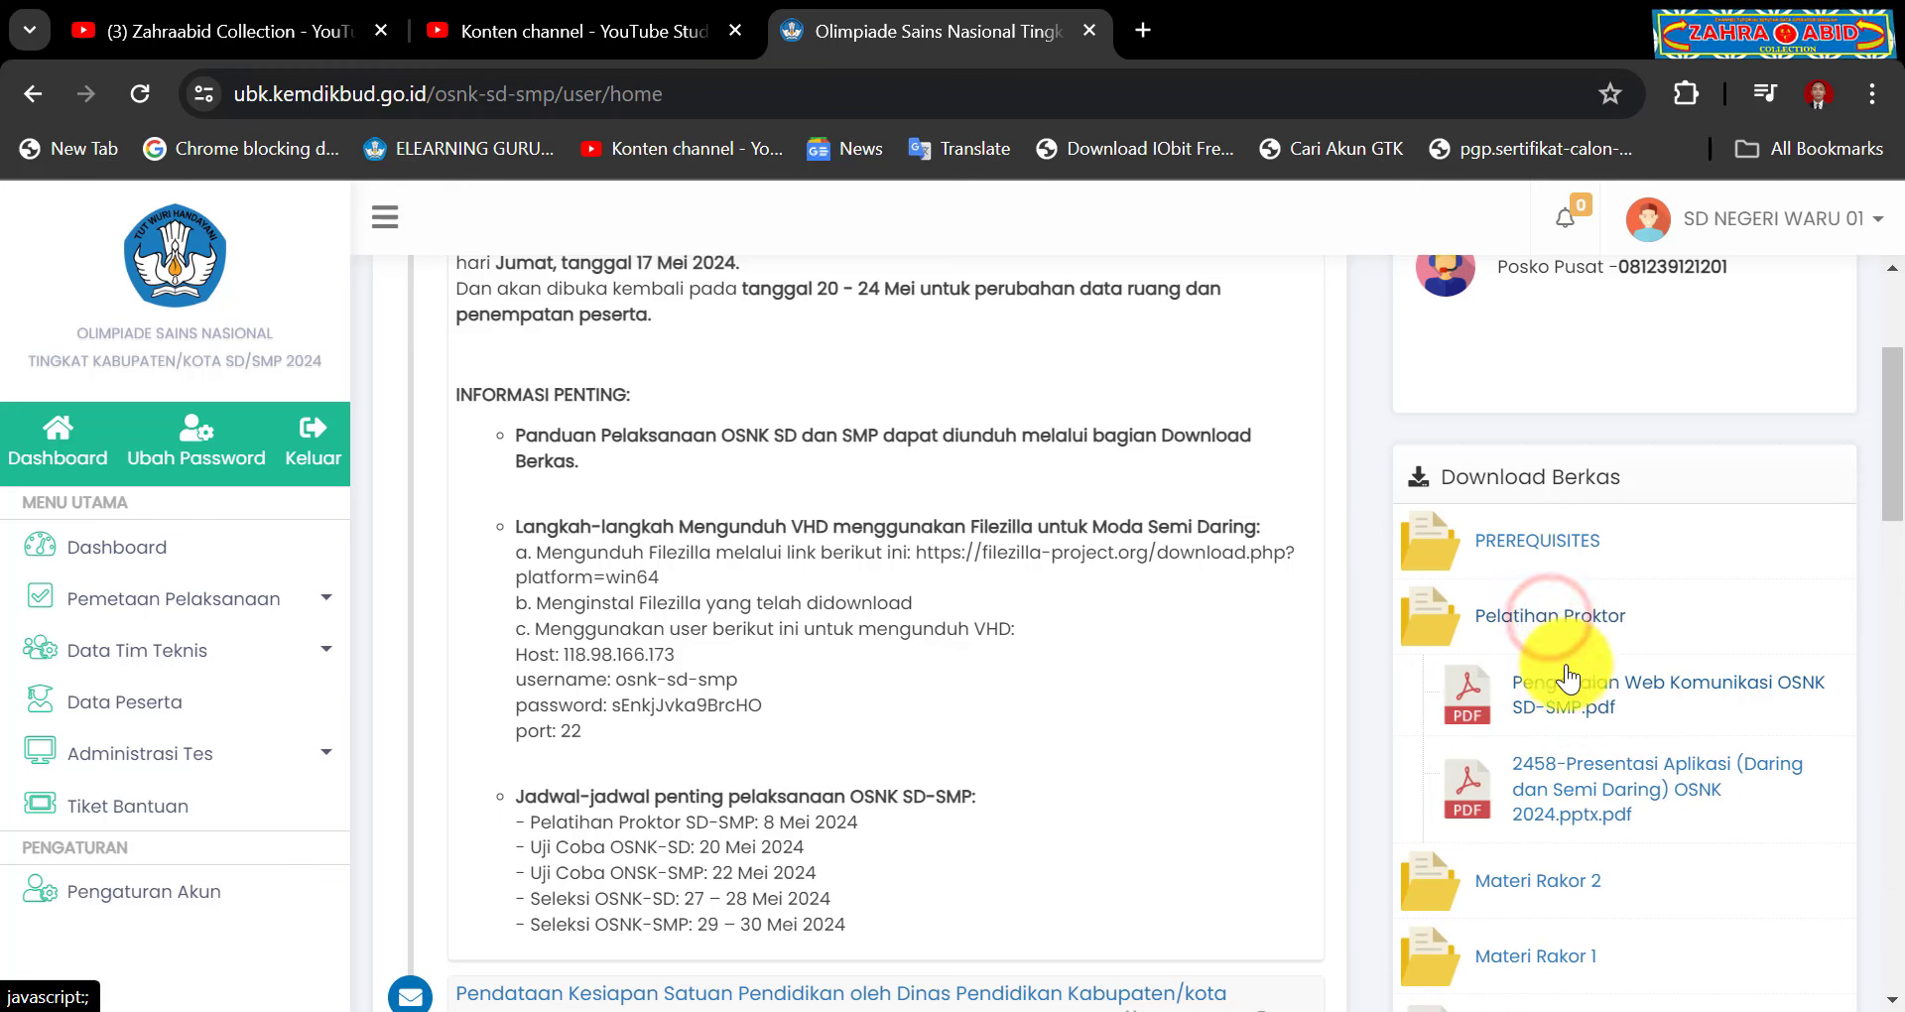
click(1560, 623)
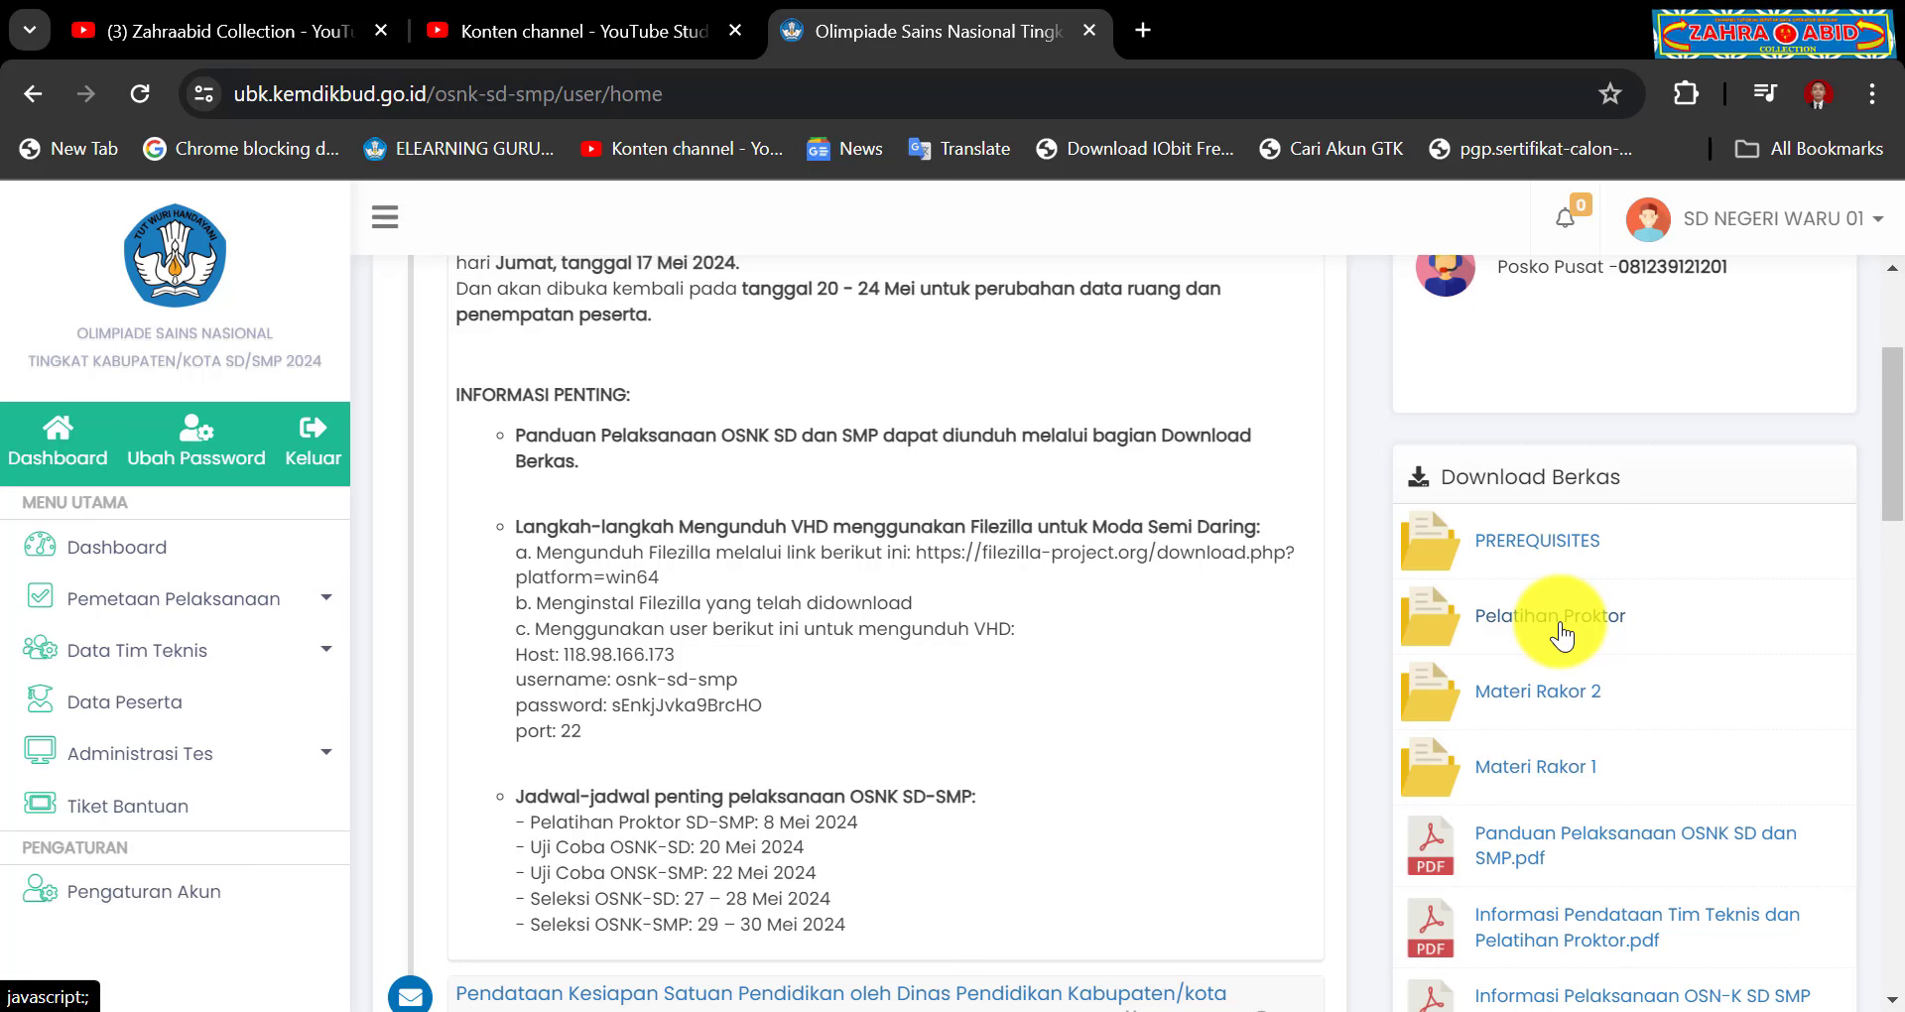
click(1535, 556)
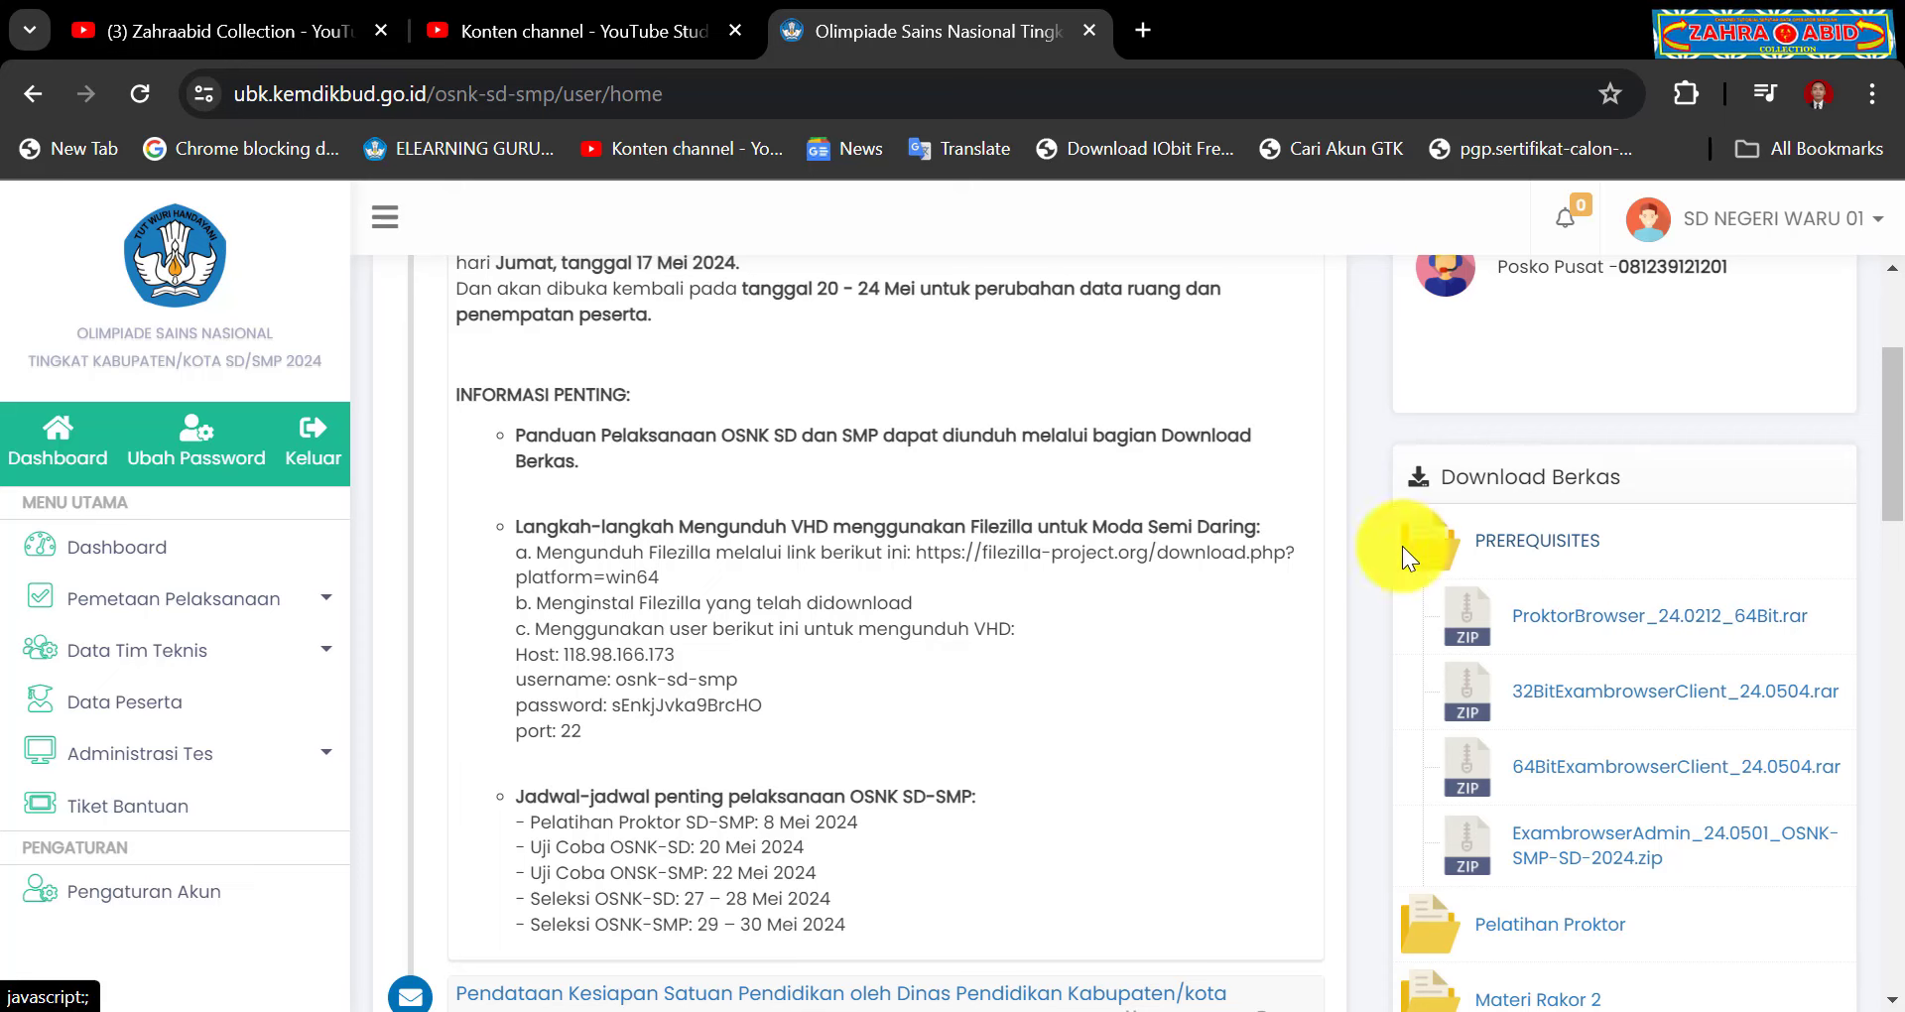
Step: Browse the Zahraabid Collection YouTube channel's videos for OSN proctor installation tutorials and return to the OSNK portal
click(260, 11)
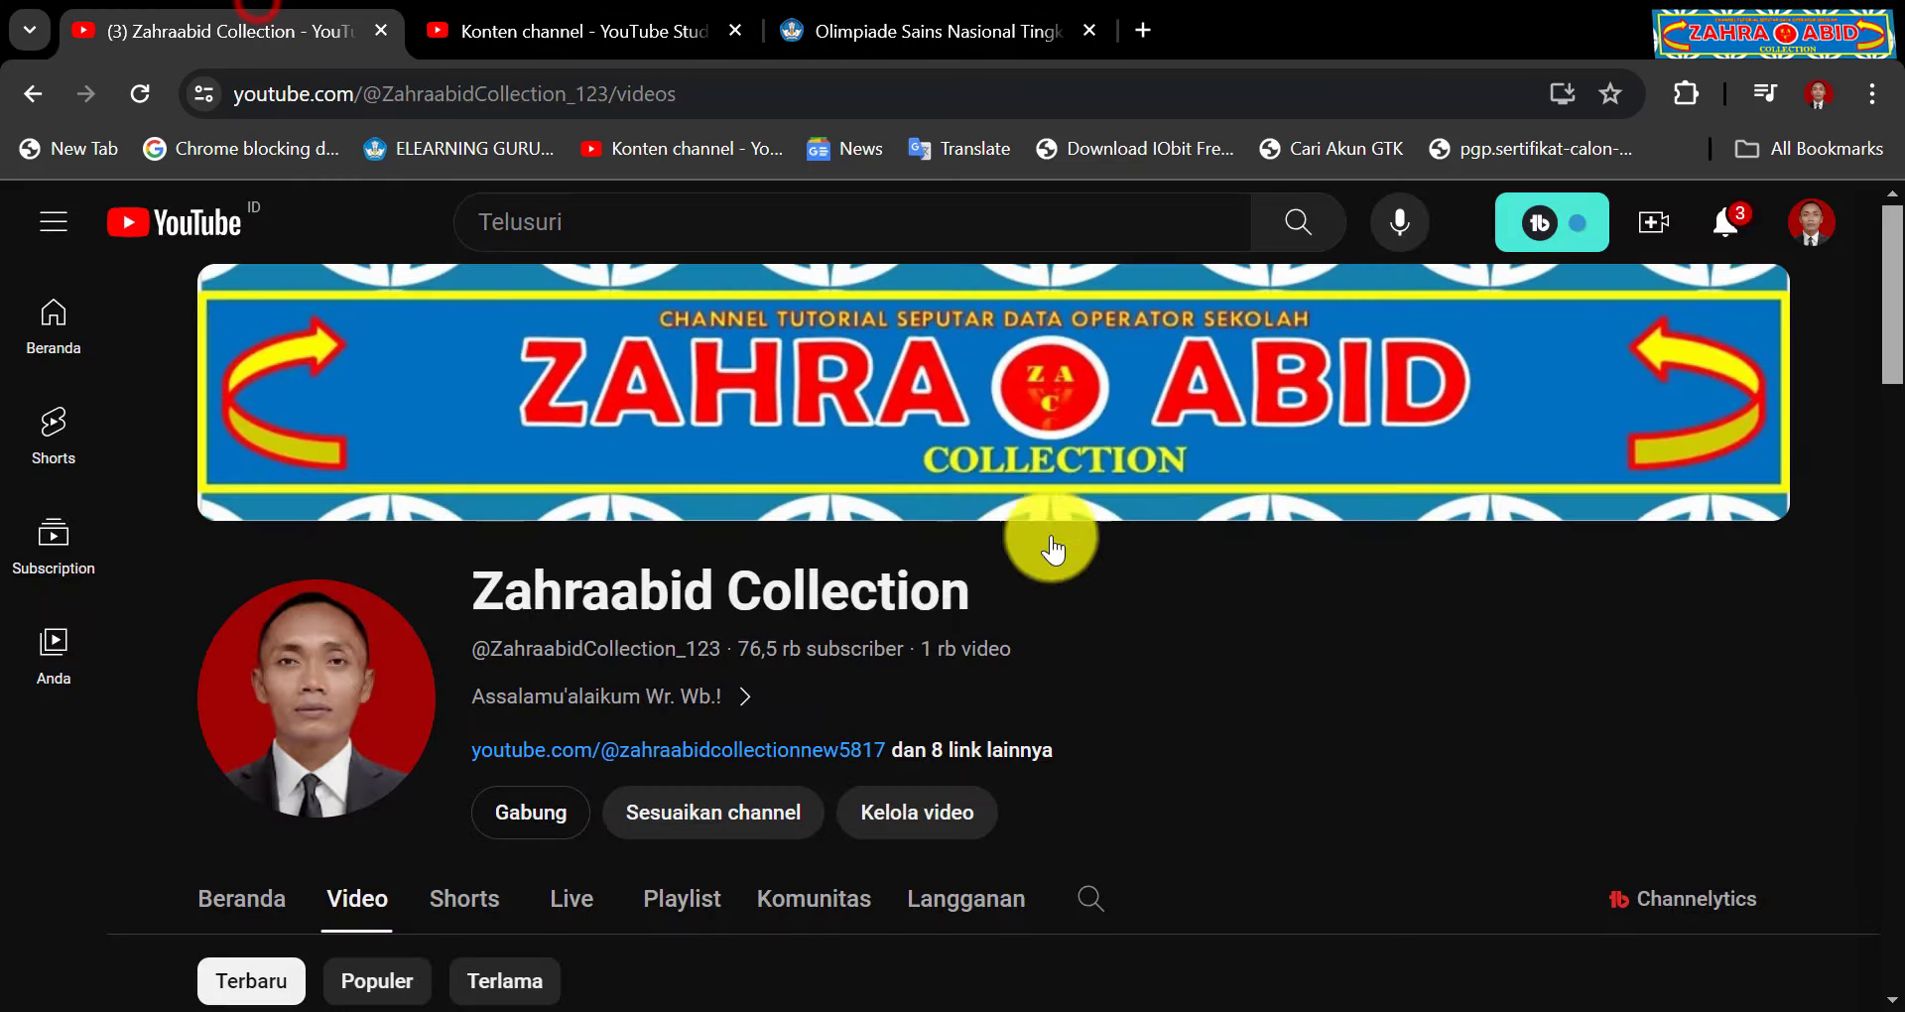
scroll(1246, 659, down, 7)
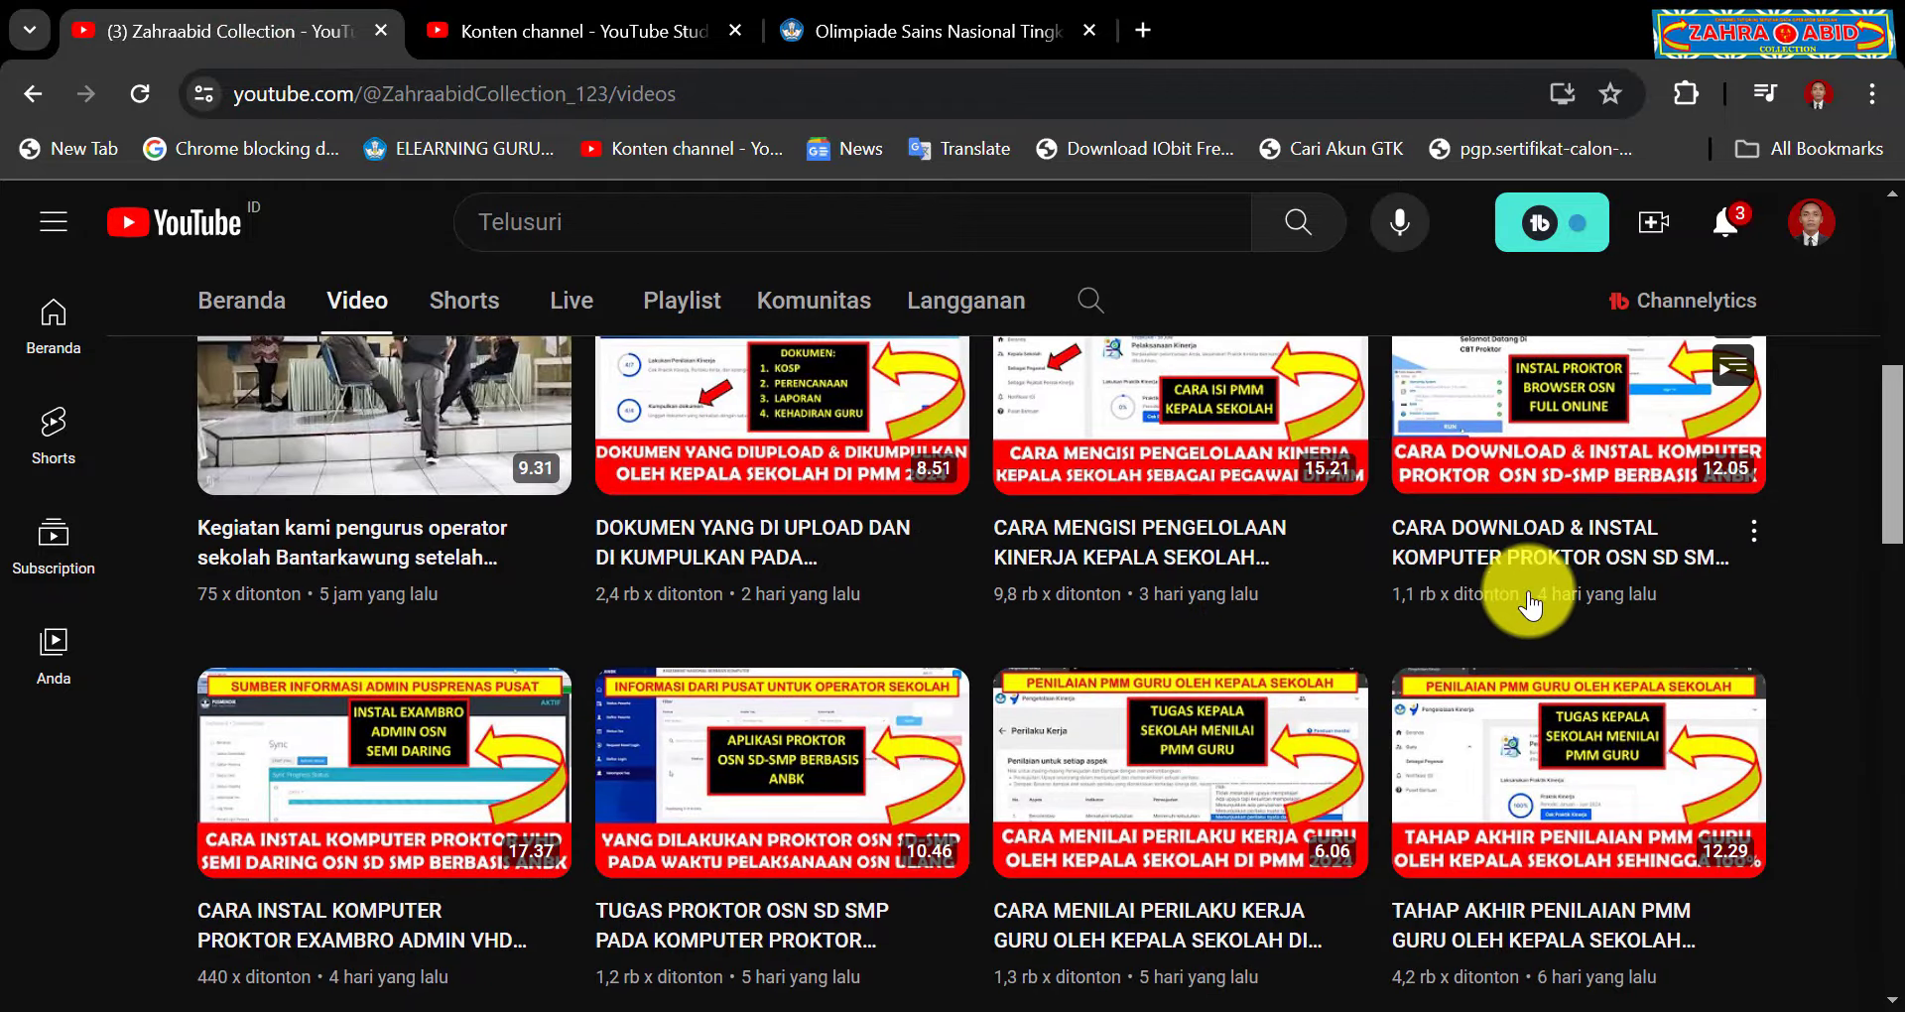
click(854, 30)
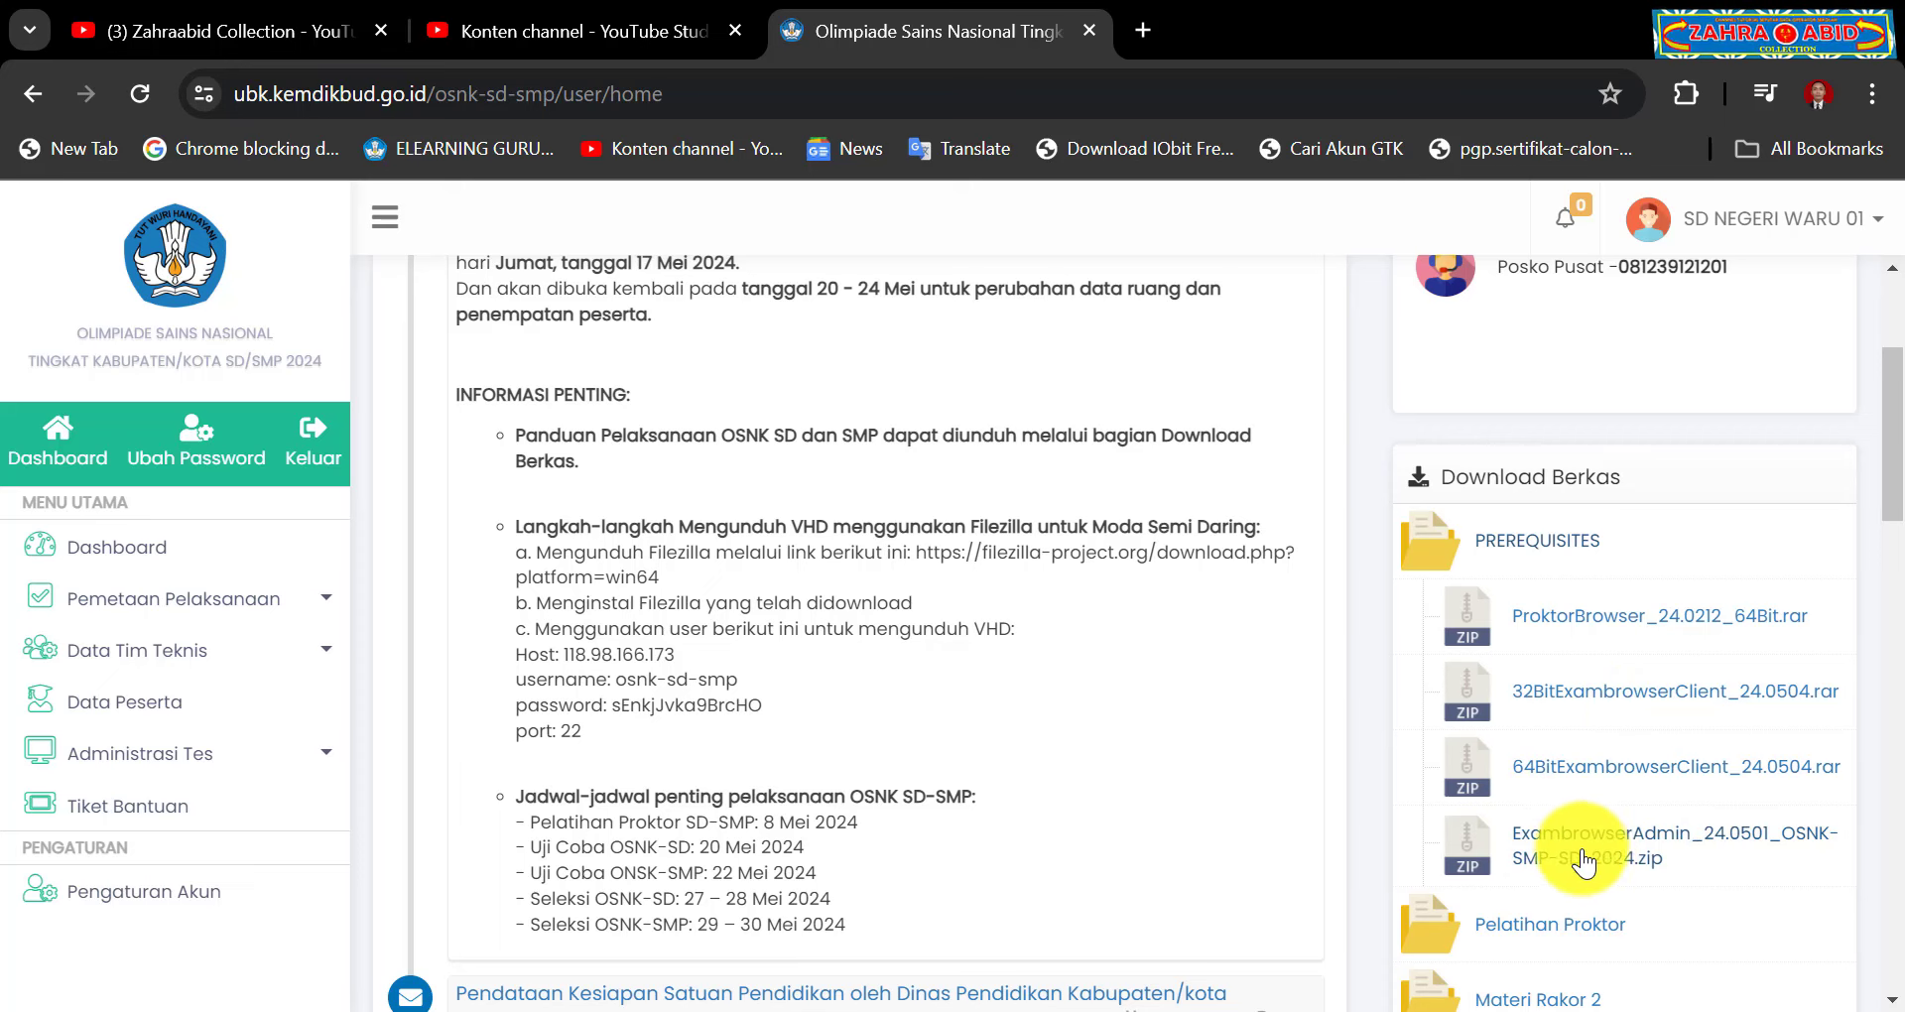
Step: Highlight each trial and selection date for OSNK-SD and OSNK-SMP in the announcement's list of important schedules
scroll(1060, 822, down, 1)
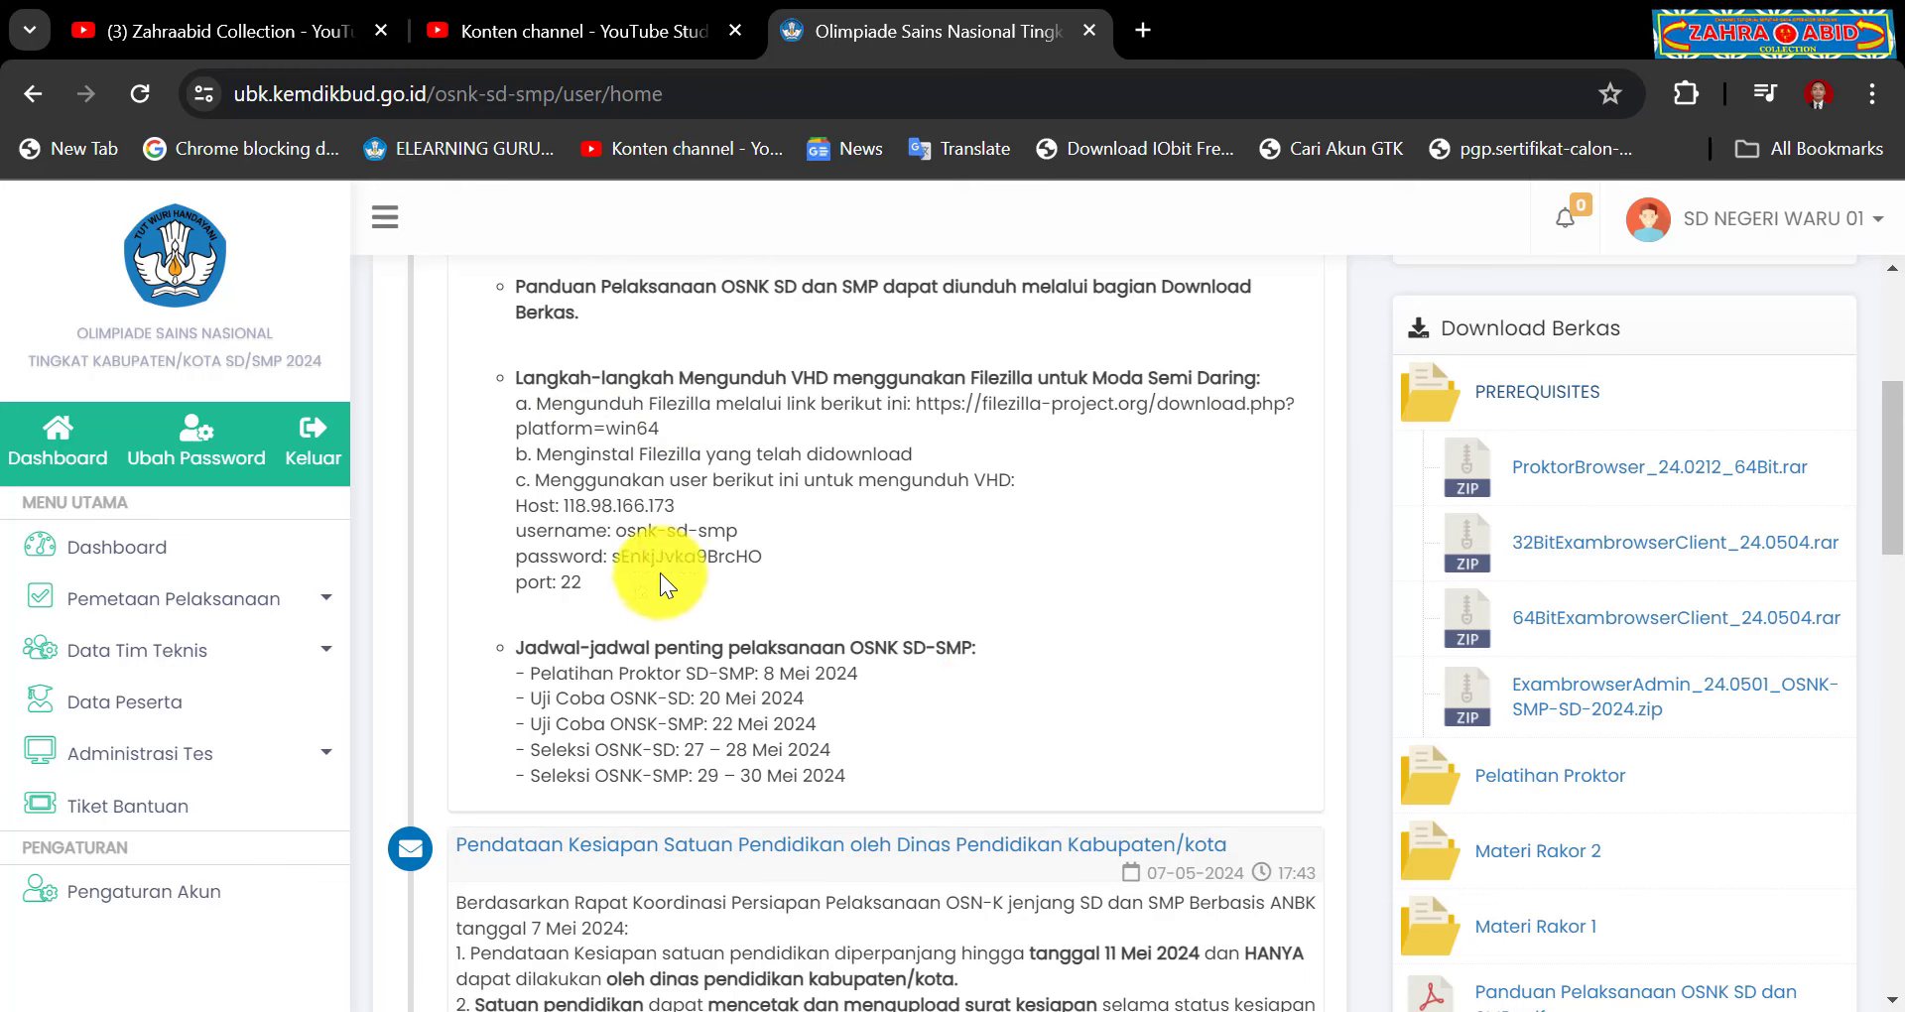
scroll(737, 459, down, 2)
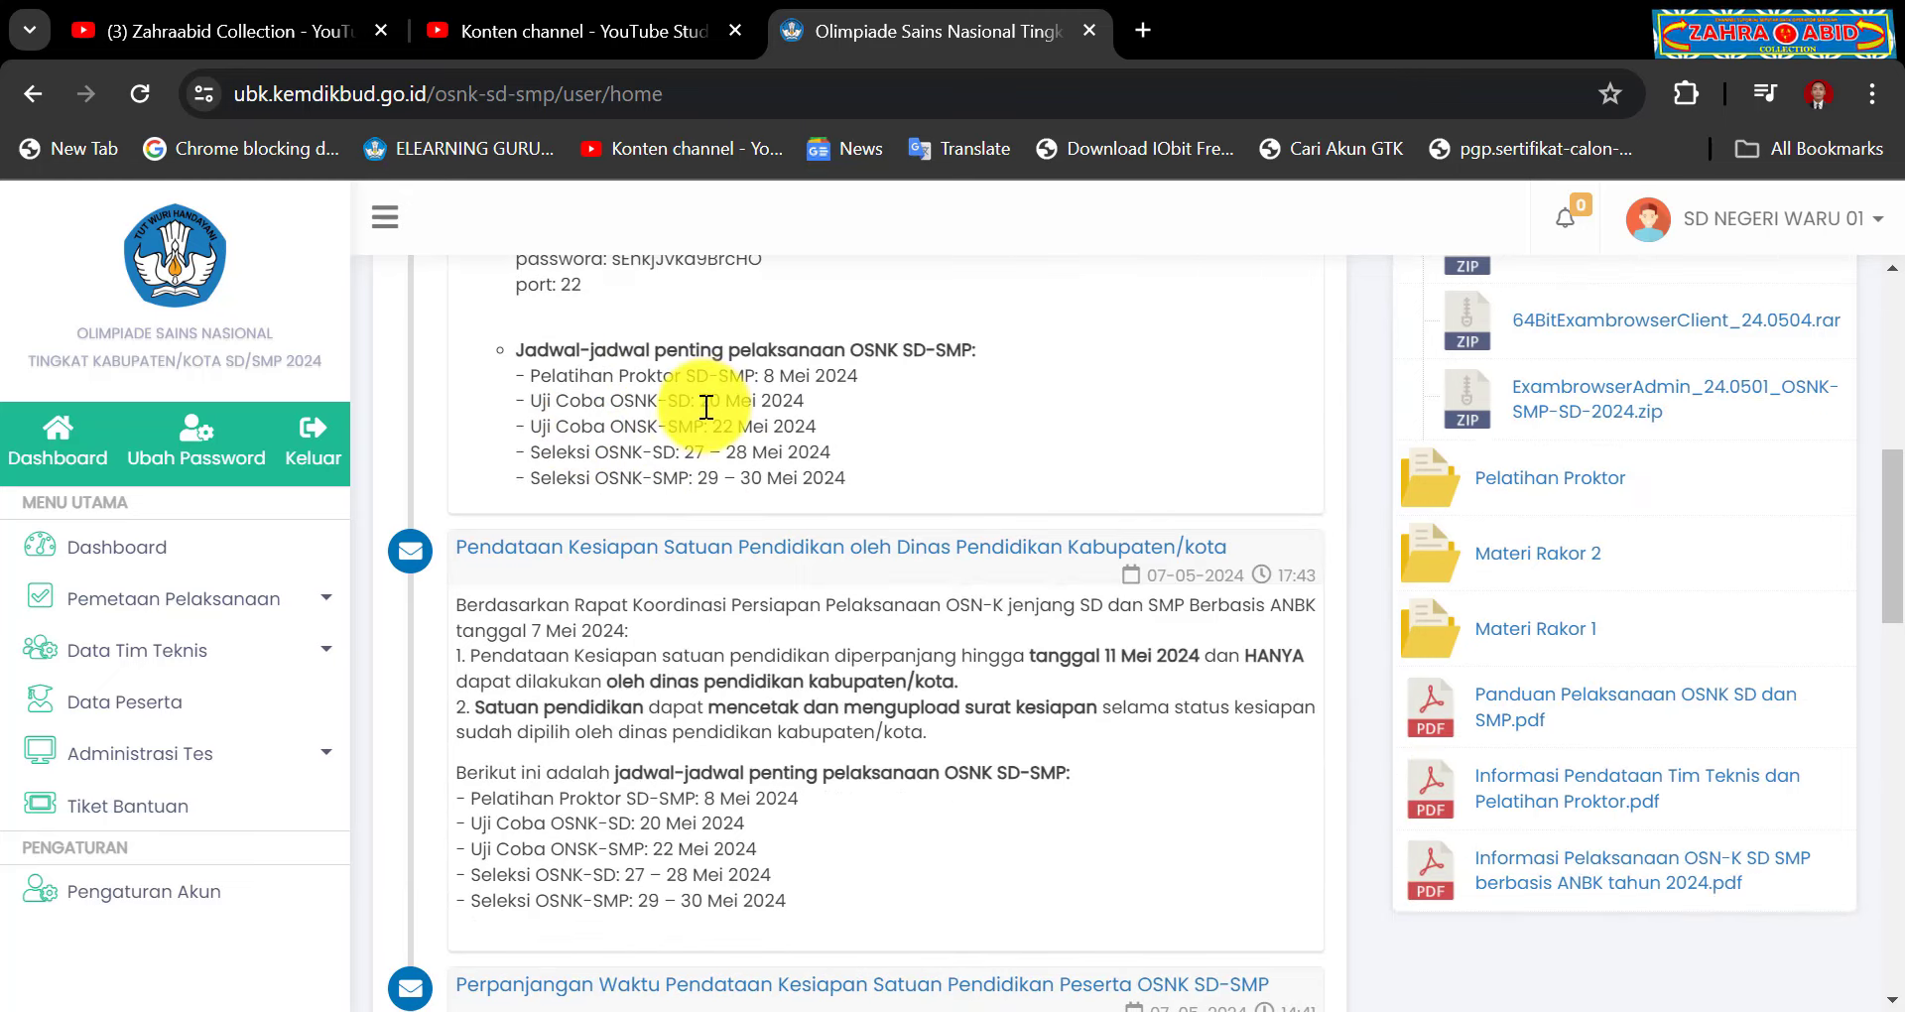
drag(701, 402, 832, 399)
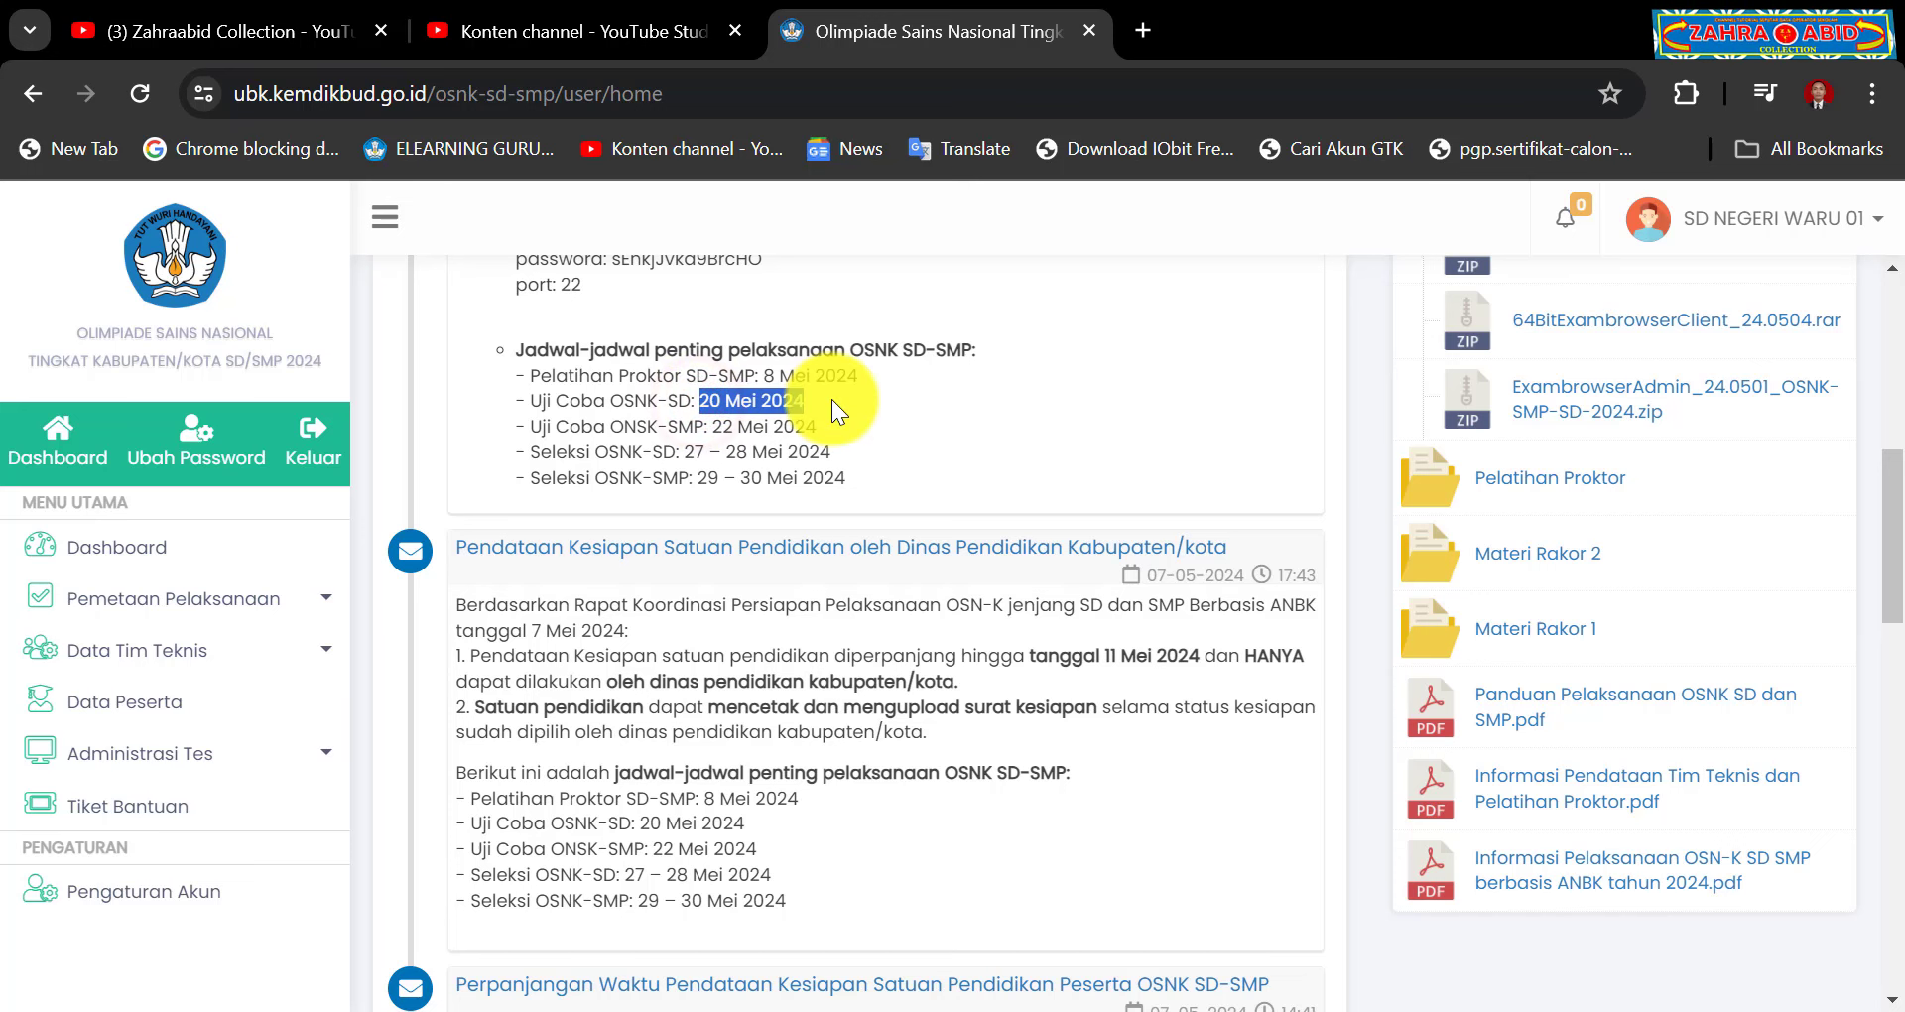
drag(712, 426, 847, 430)
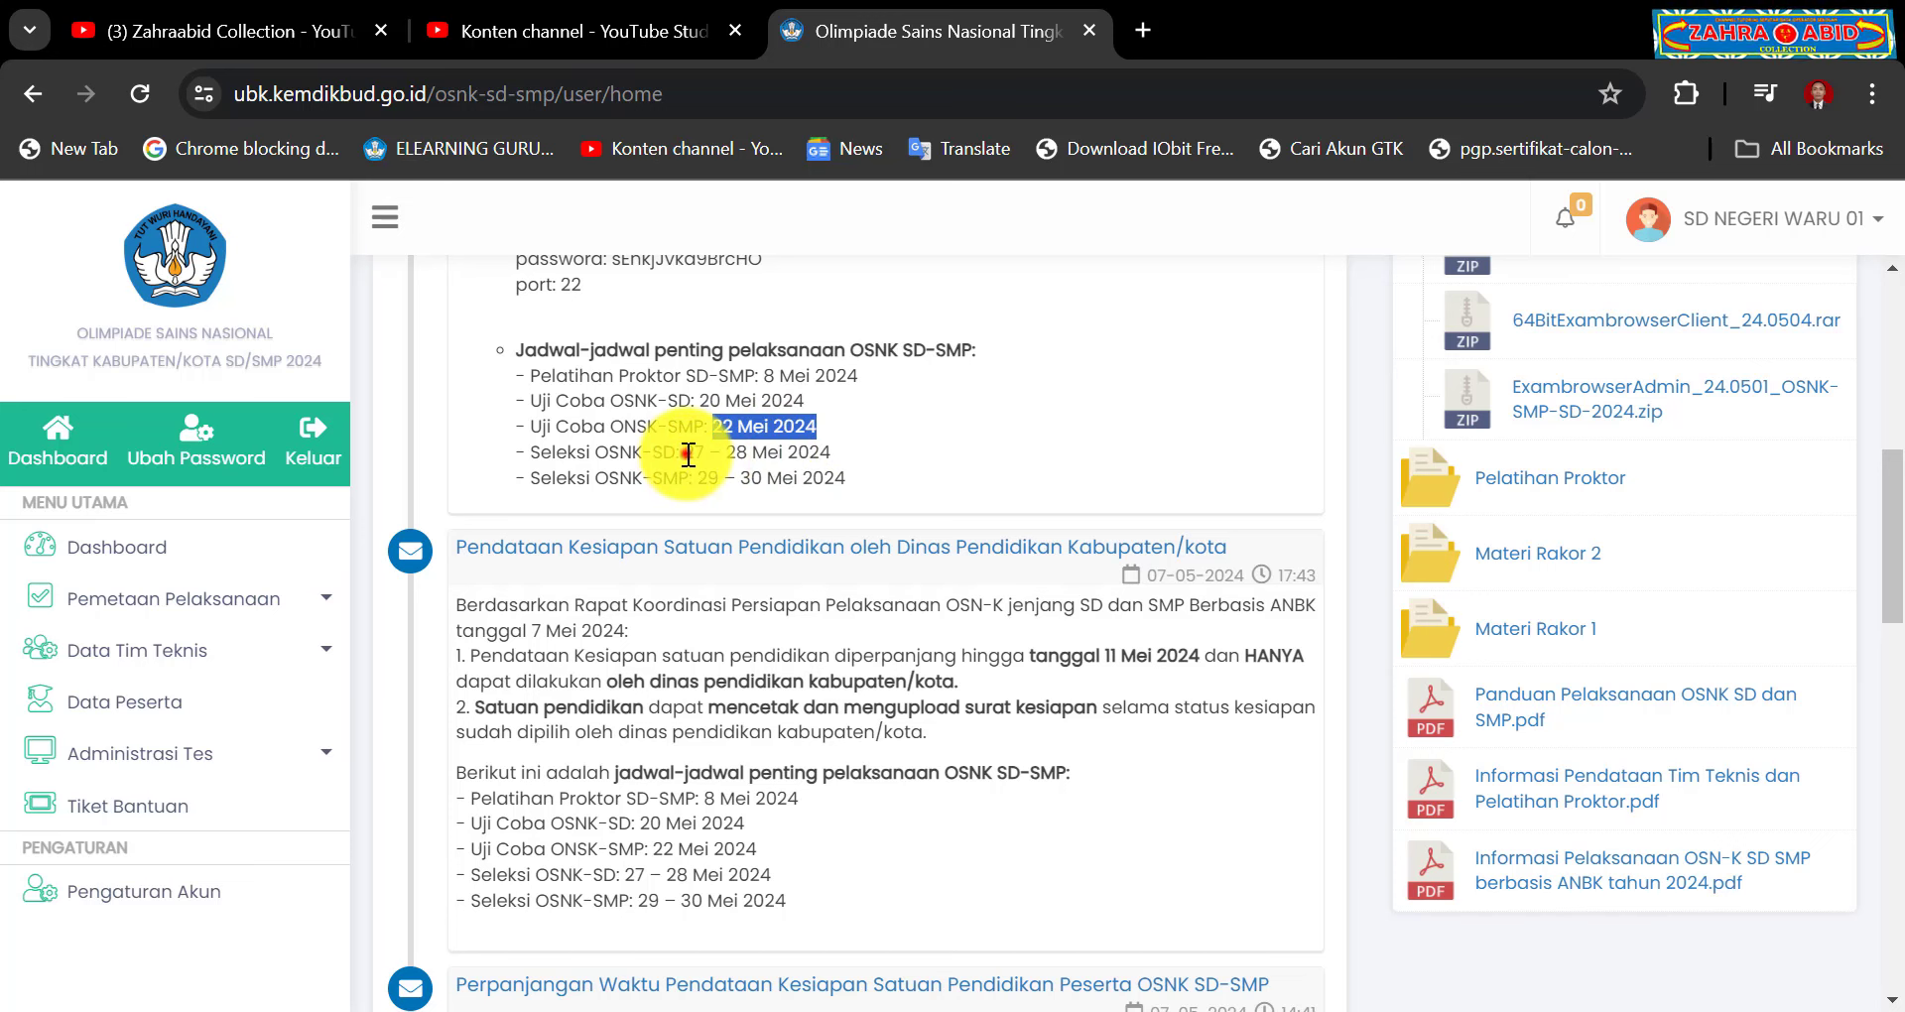
drag(684, 452, 852, 454)
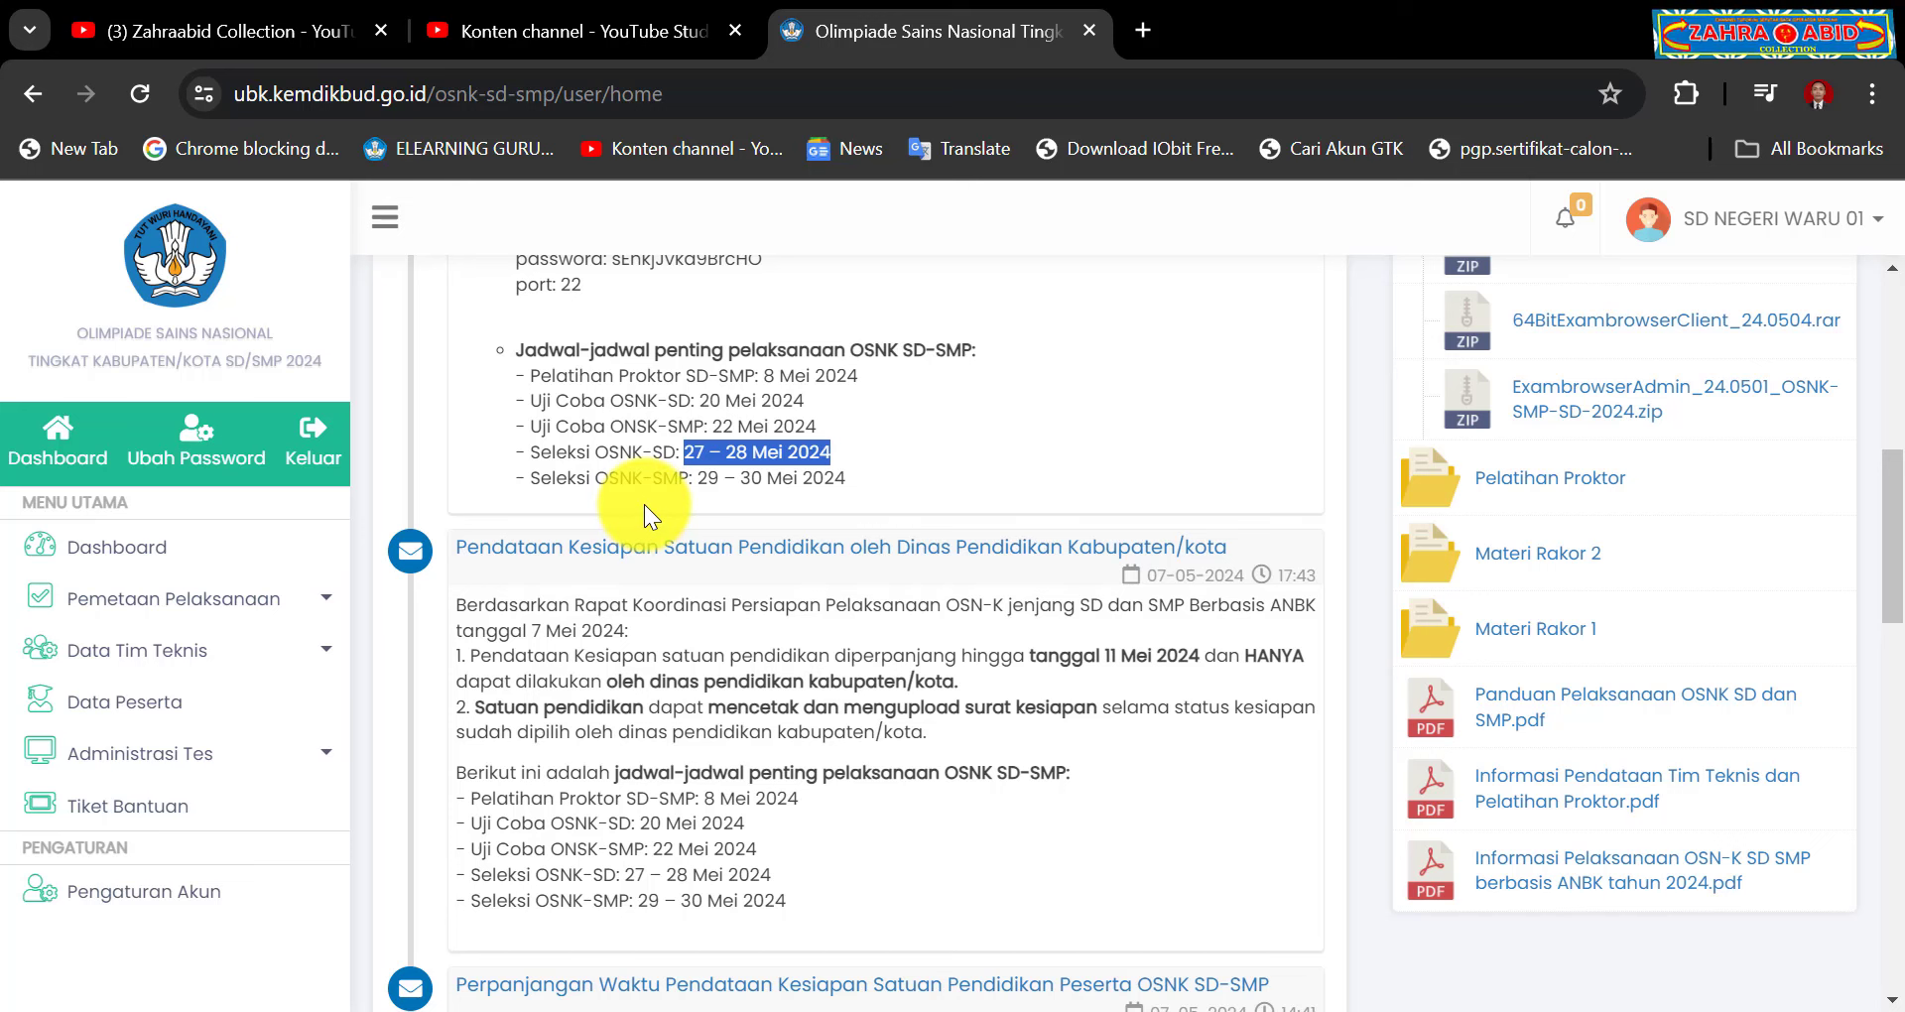
click(699, 478)
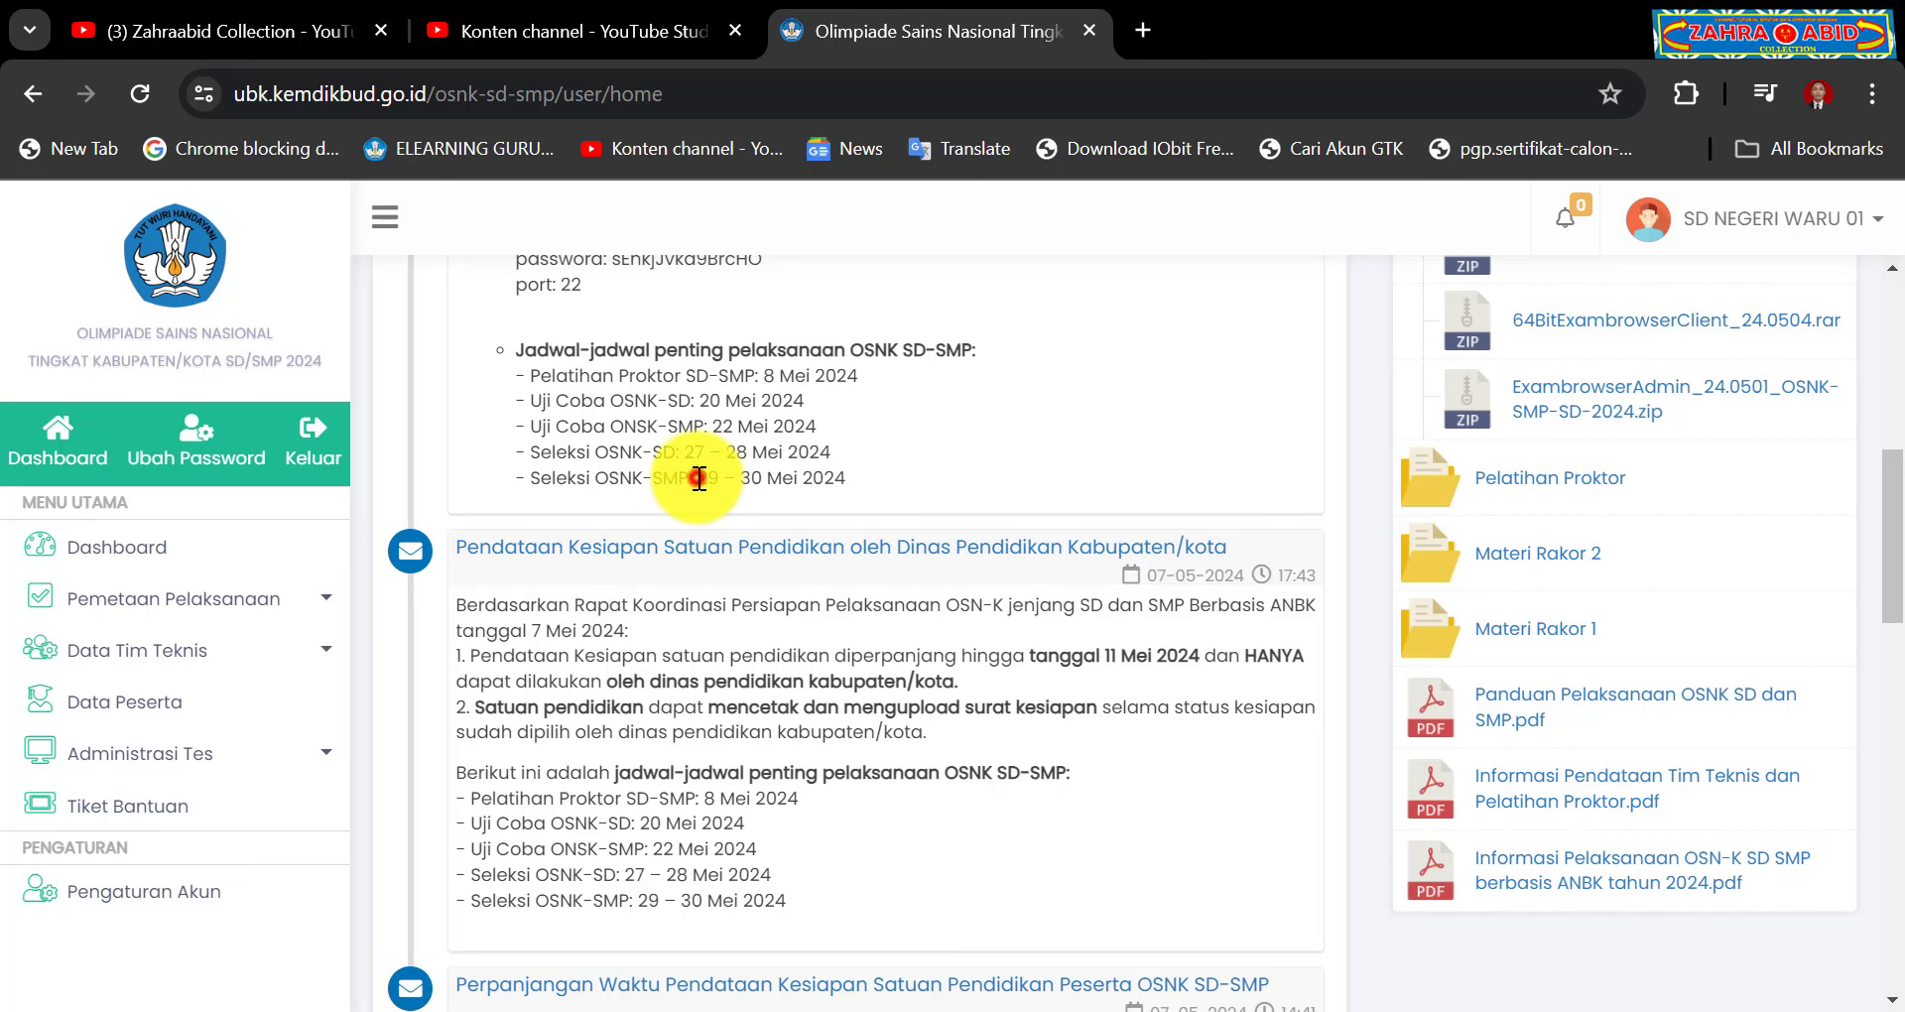
drag(699, 478, 859, 478)
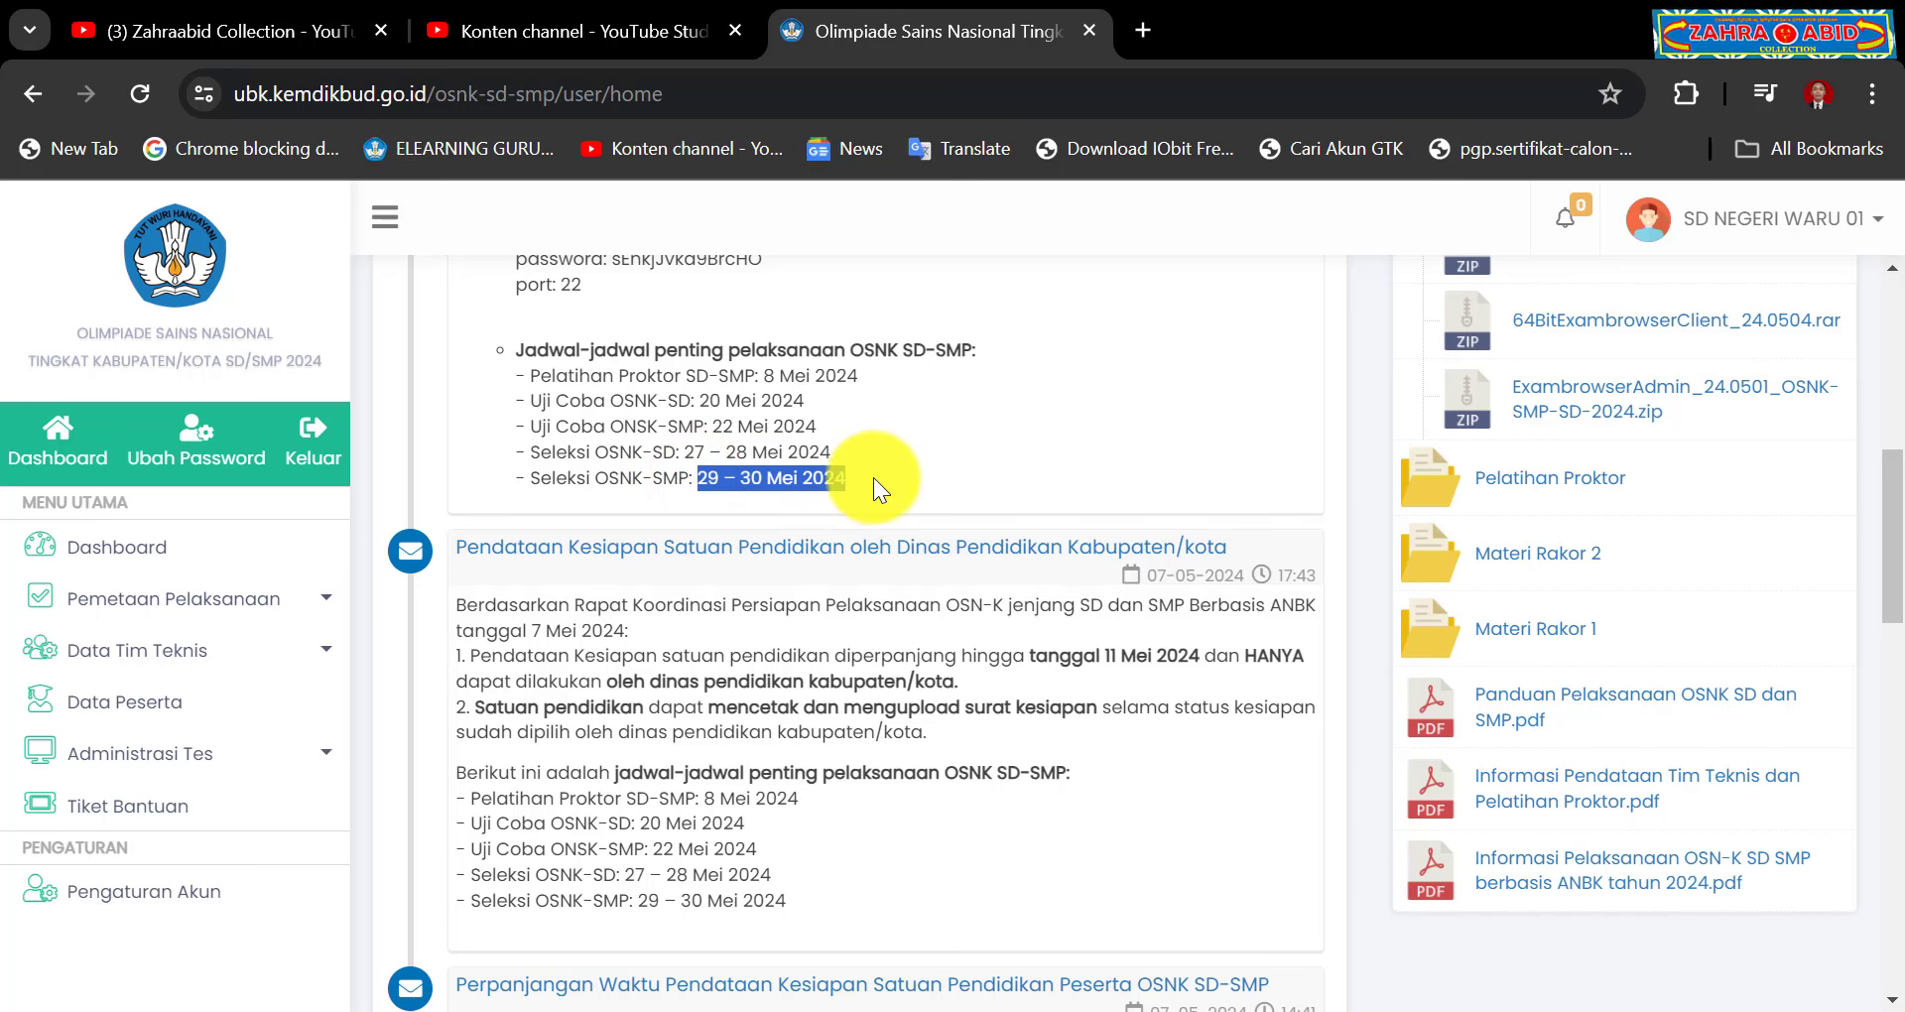
Step: Return to the start of the Persiapan Ujicoba OSNK SD-SMP announcement and highlight the closing date for data changes
scroll(949, 514, up, 5)
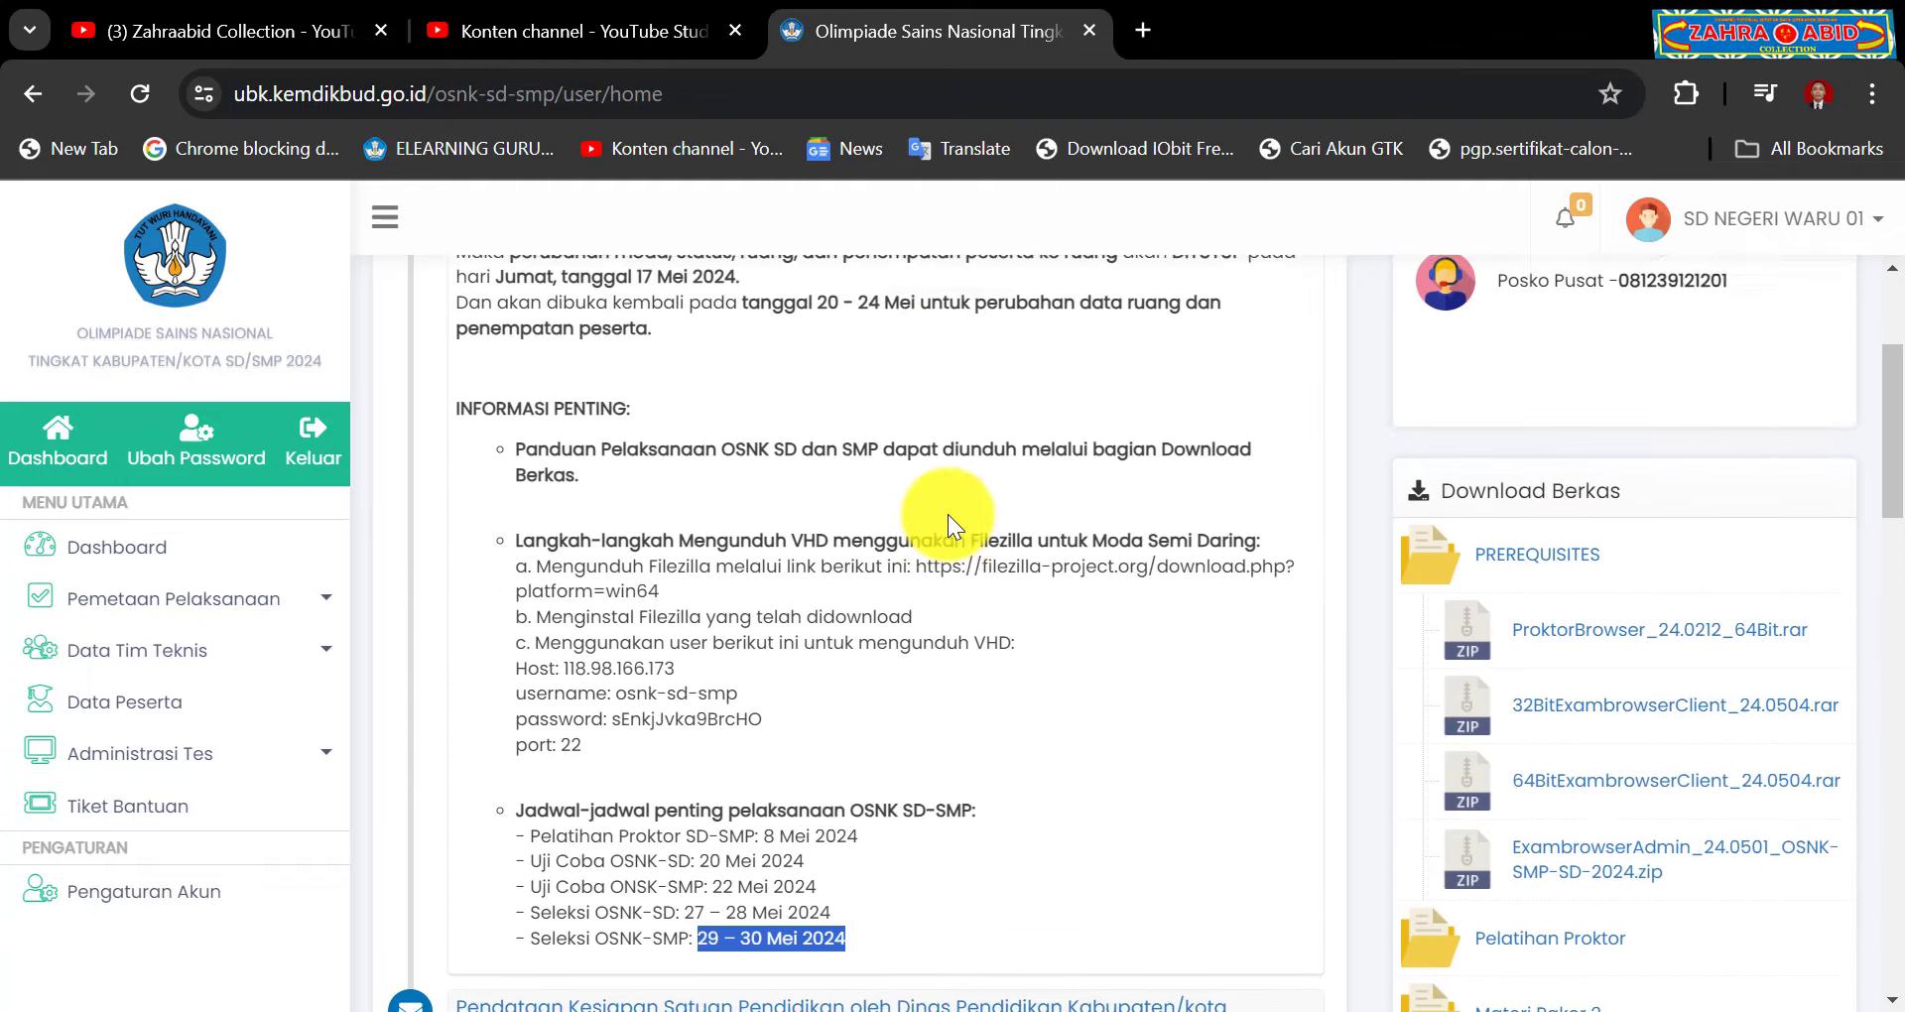
scroll(949, 514, up, 1)
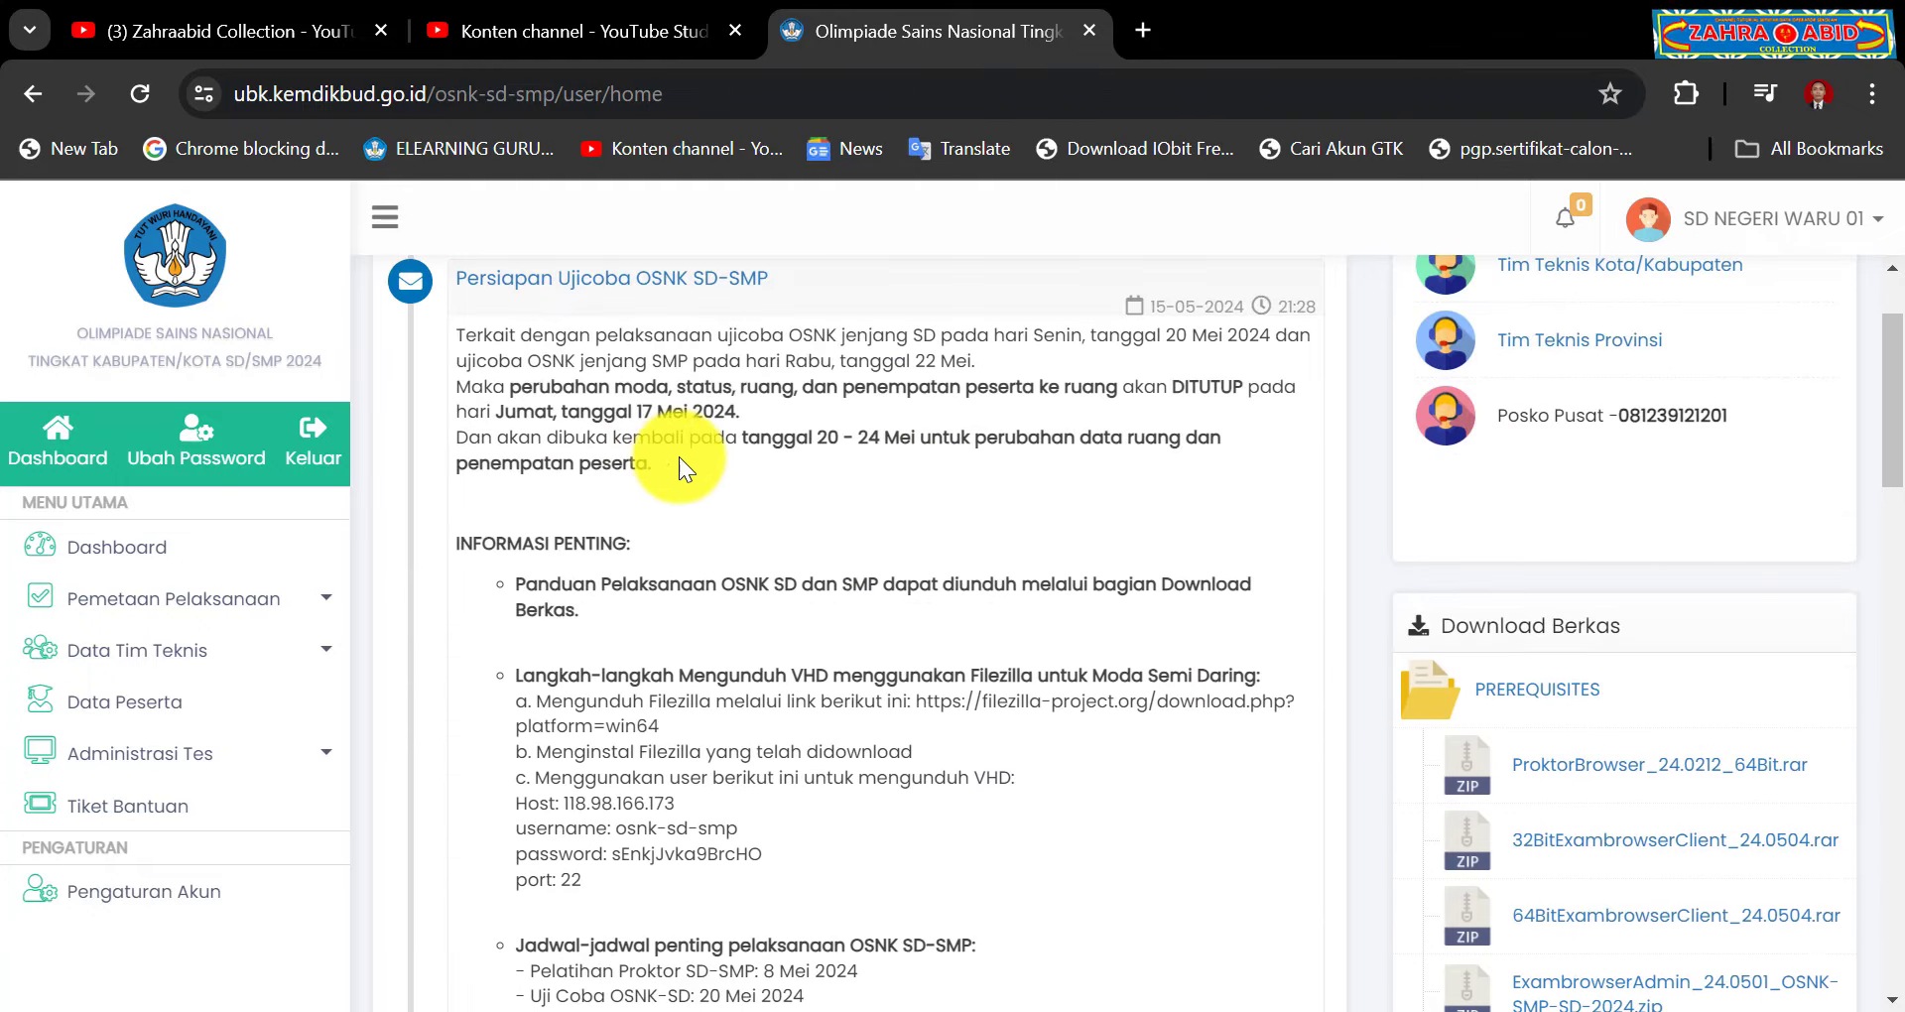
drag(560, 411, 765, 417)
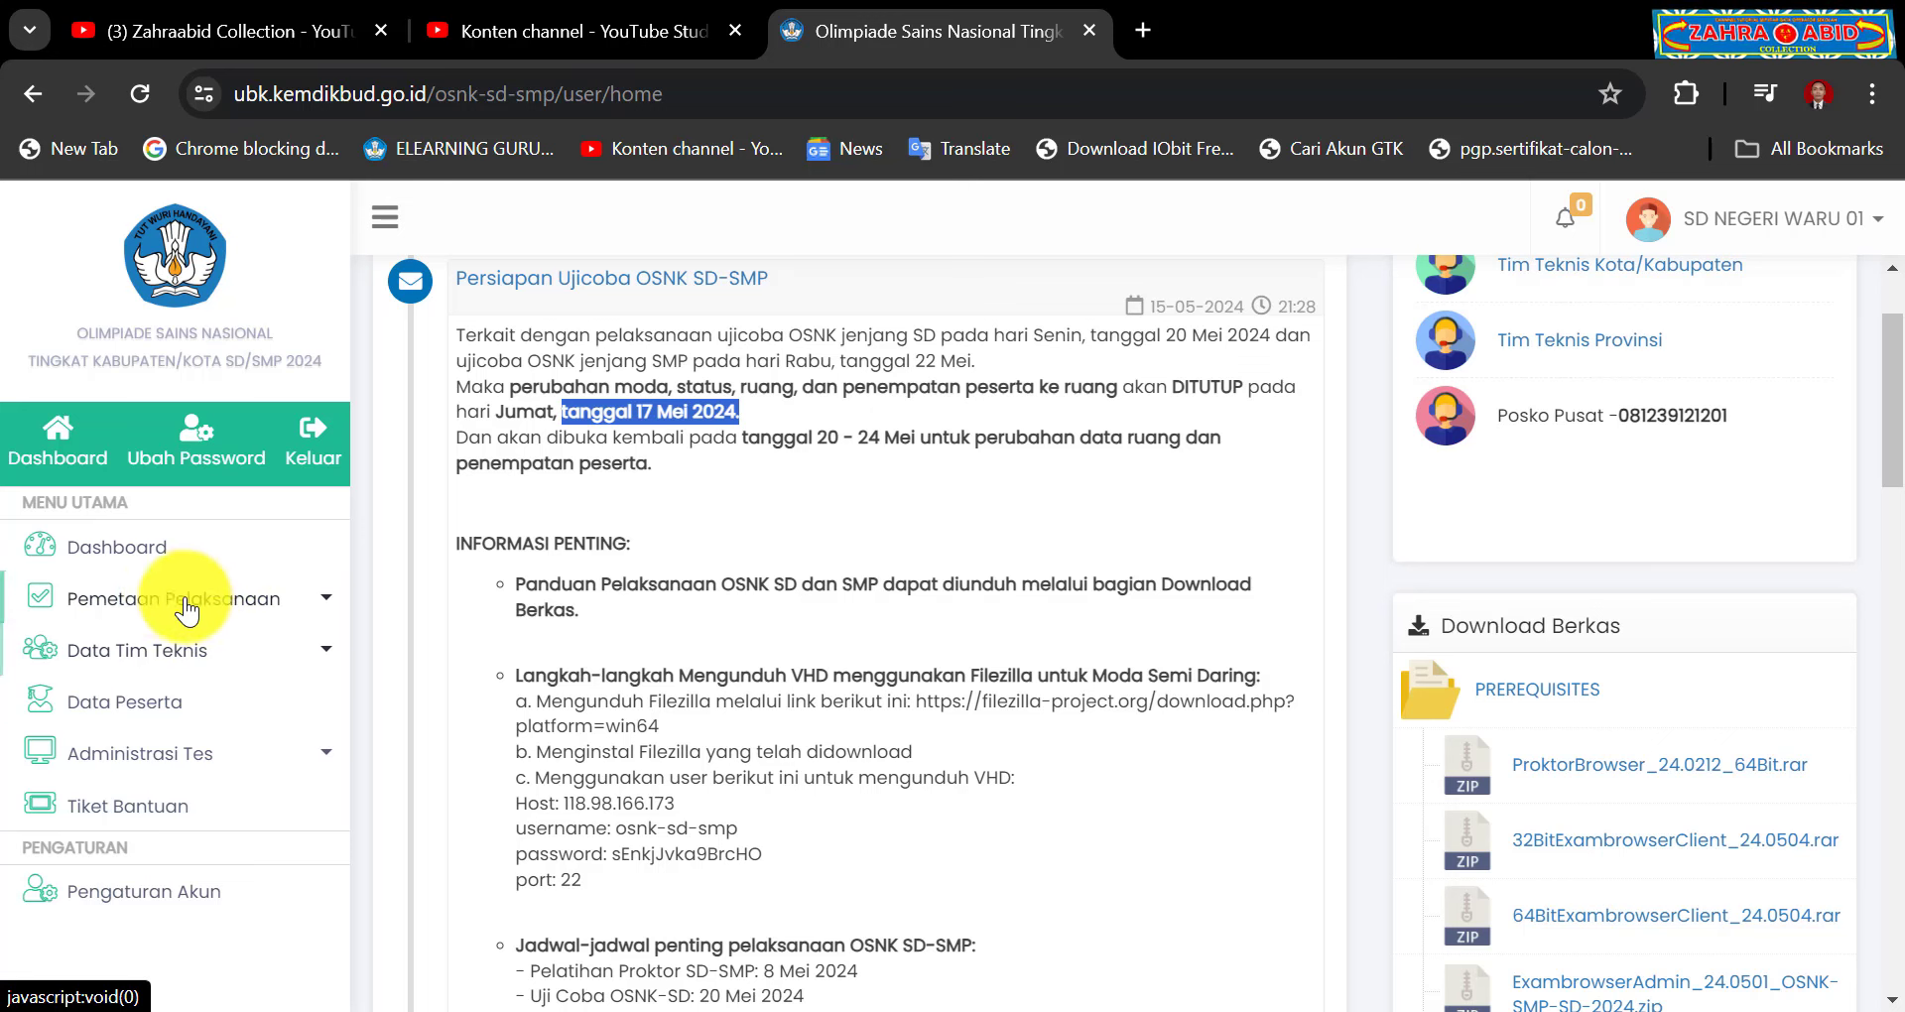
Step: Open Pemetaan Sekolah under Pemetaan Pelaksanaan and review the school's Identitas, Tim Teknis and Infrastruktur data
click(149, 598)
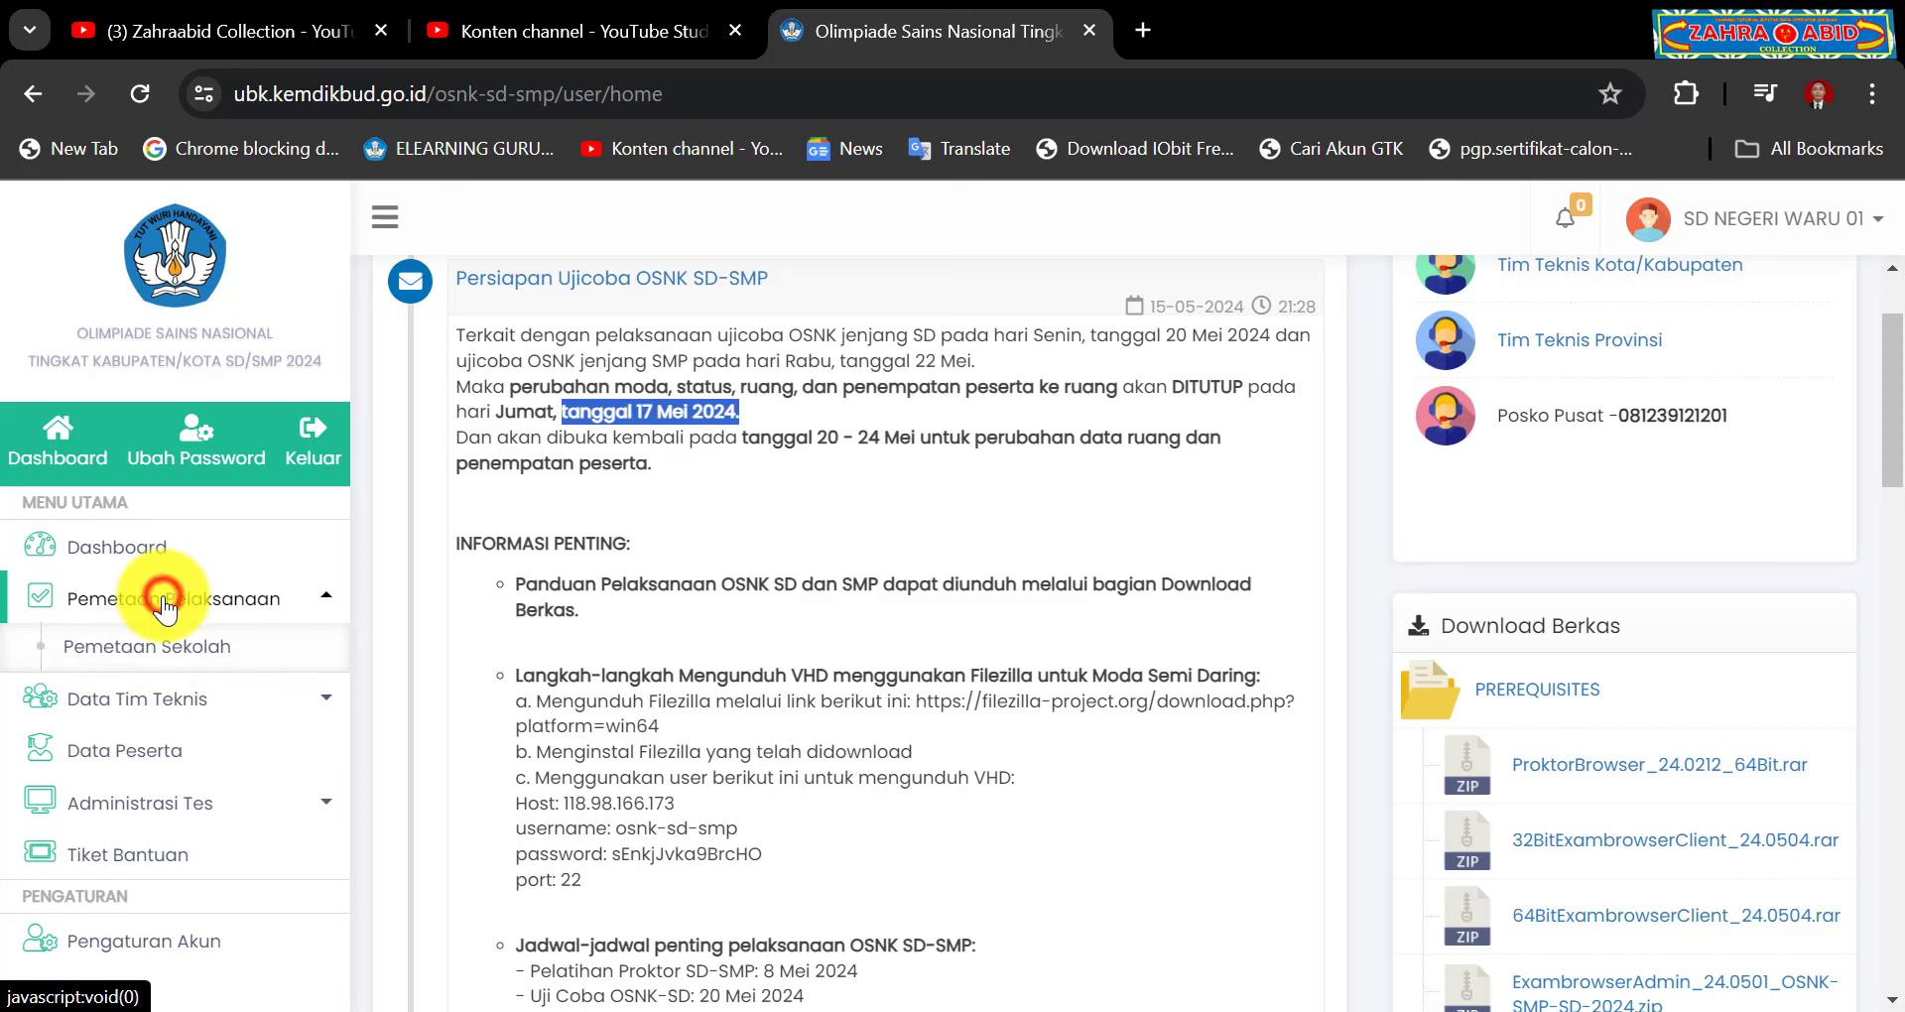
click(148, 647)
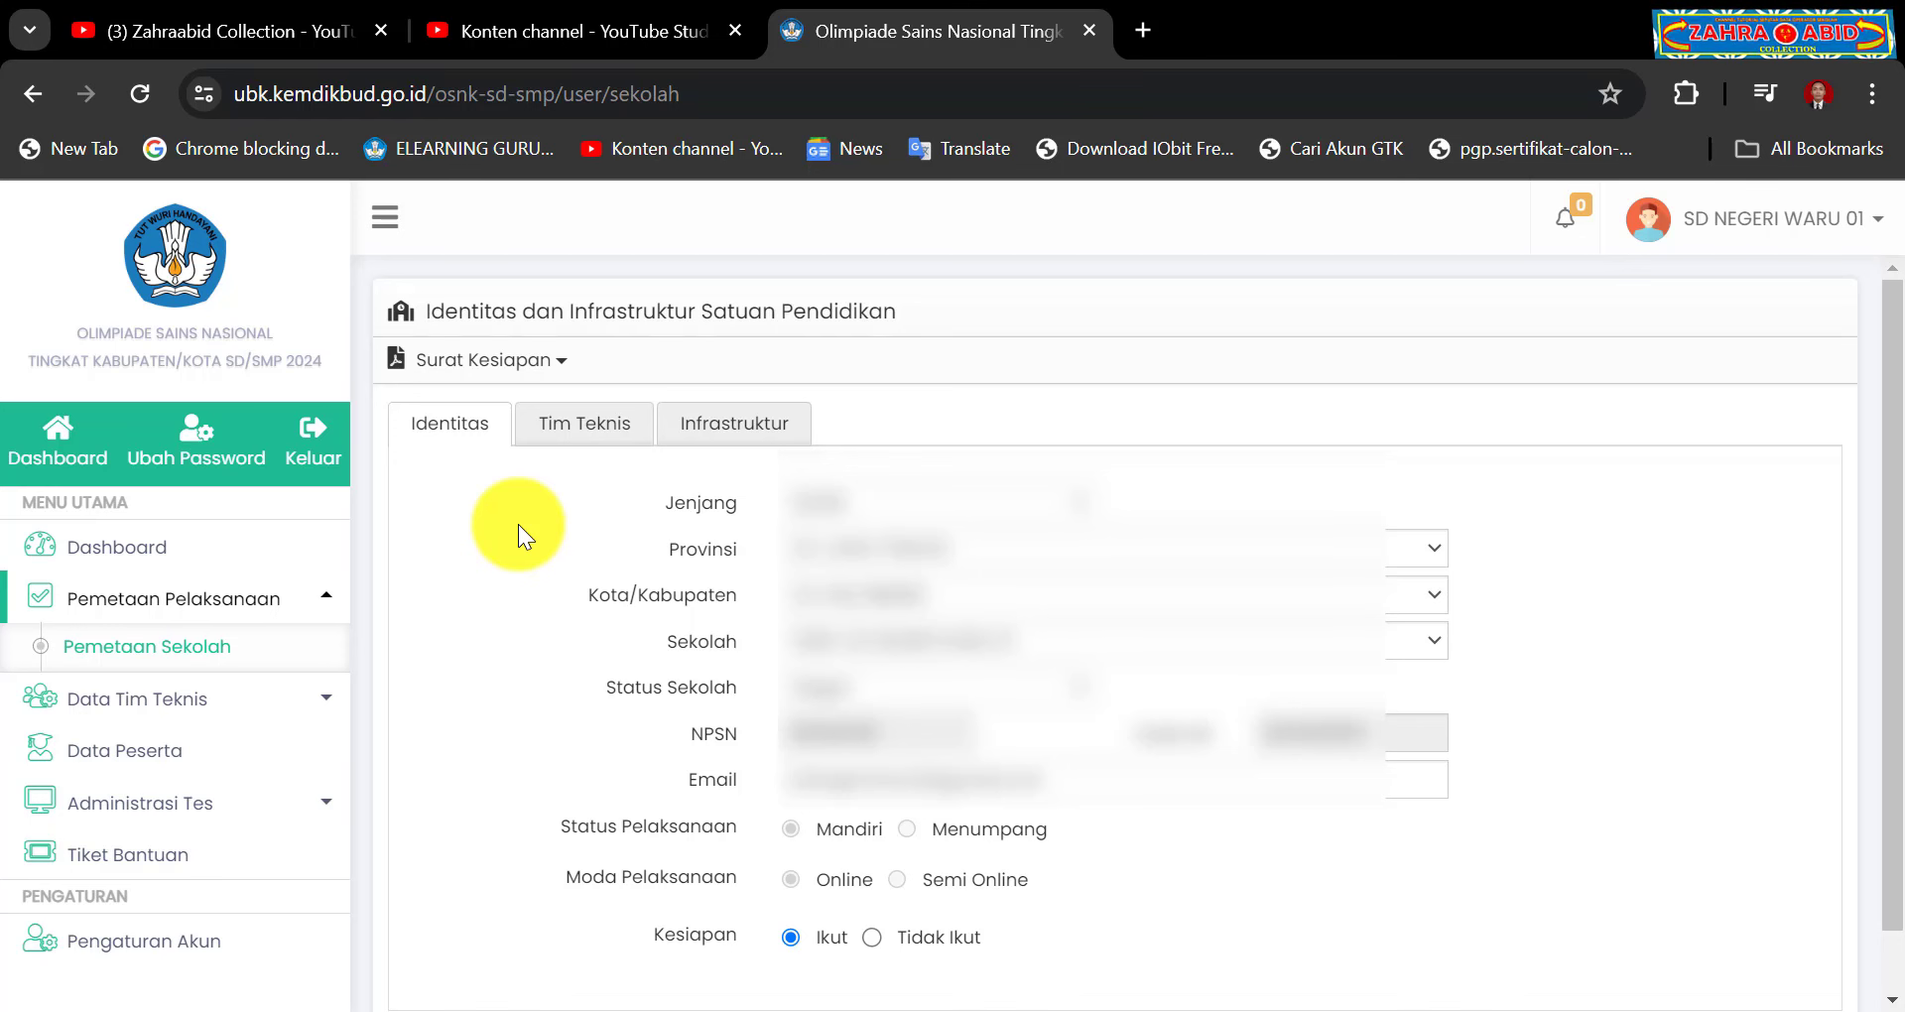
scroll(518, 524, down, 1)
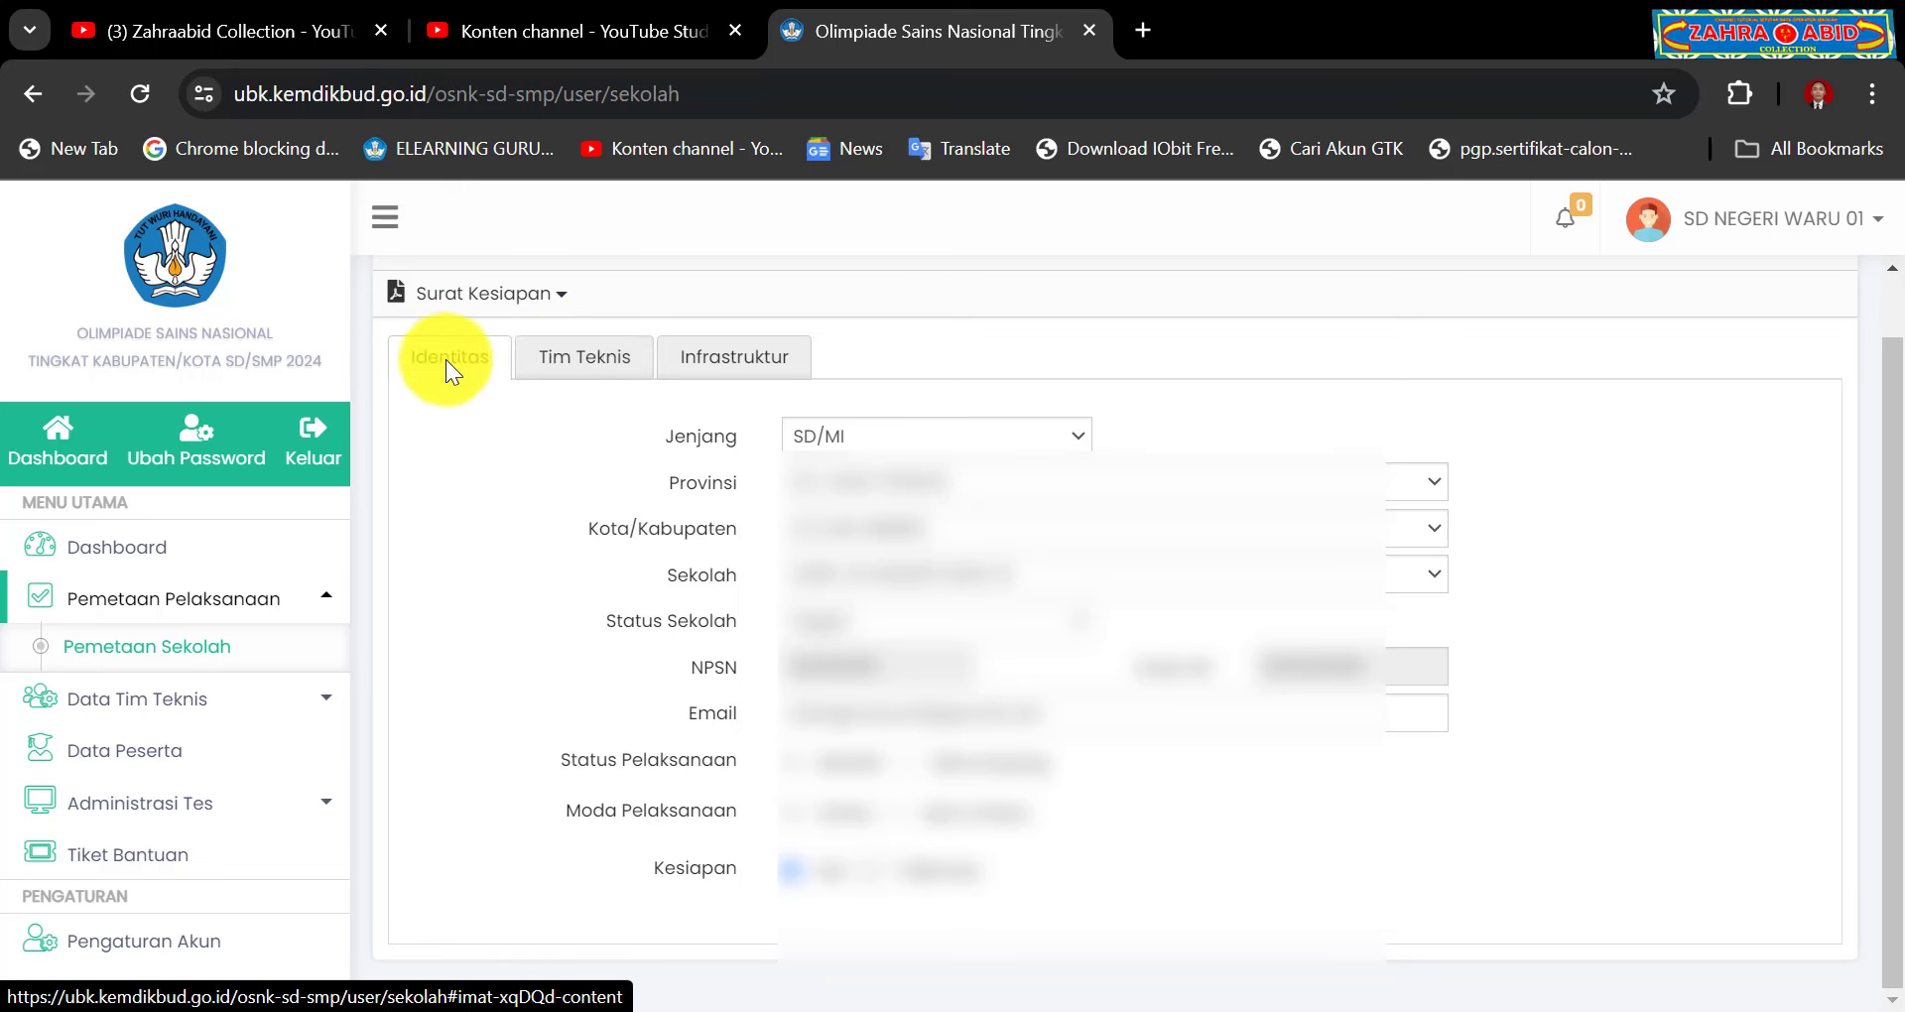
click(539, 362)
click(749, 415)
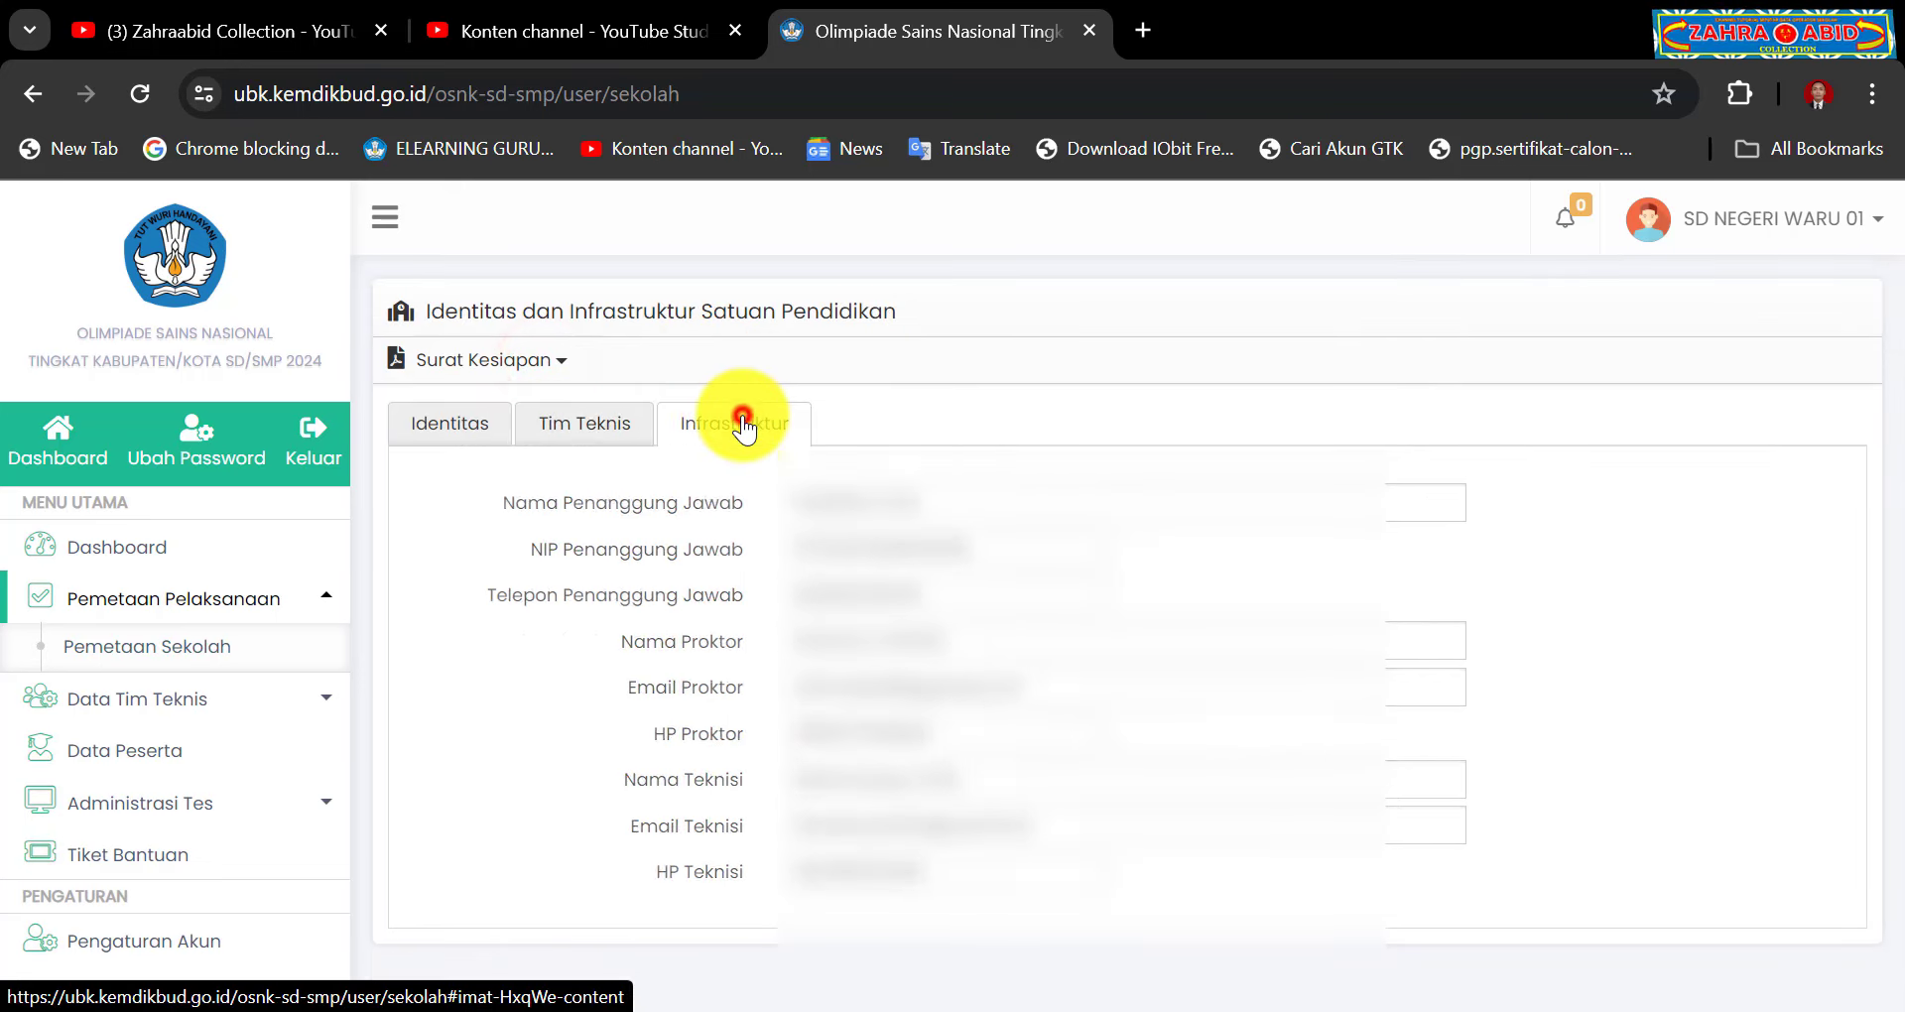
Step: In the Identitas section, change Kesiapan to Tidak Ikut and set it back to Ikut
click(459, 426)
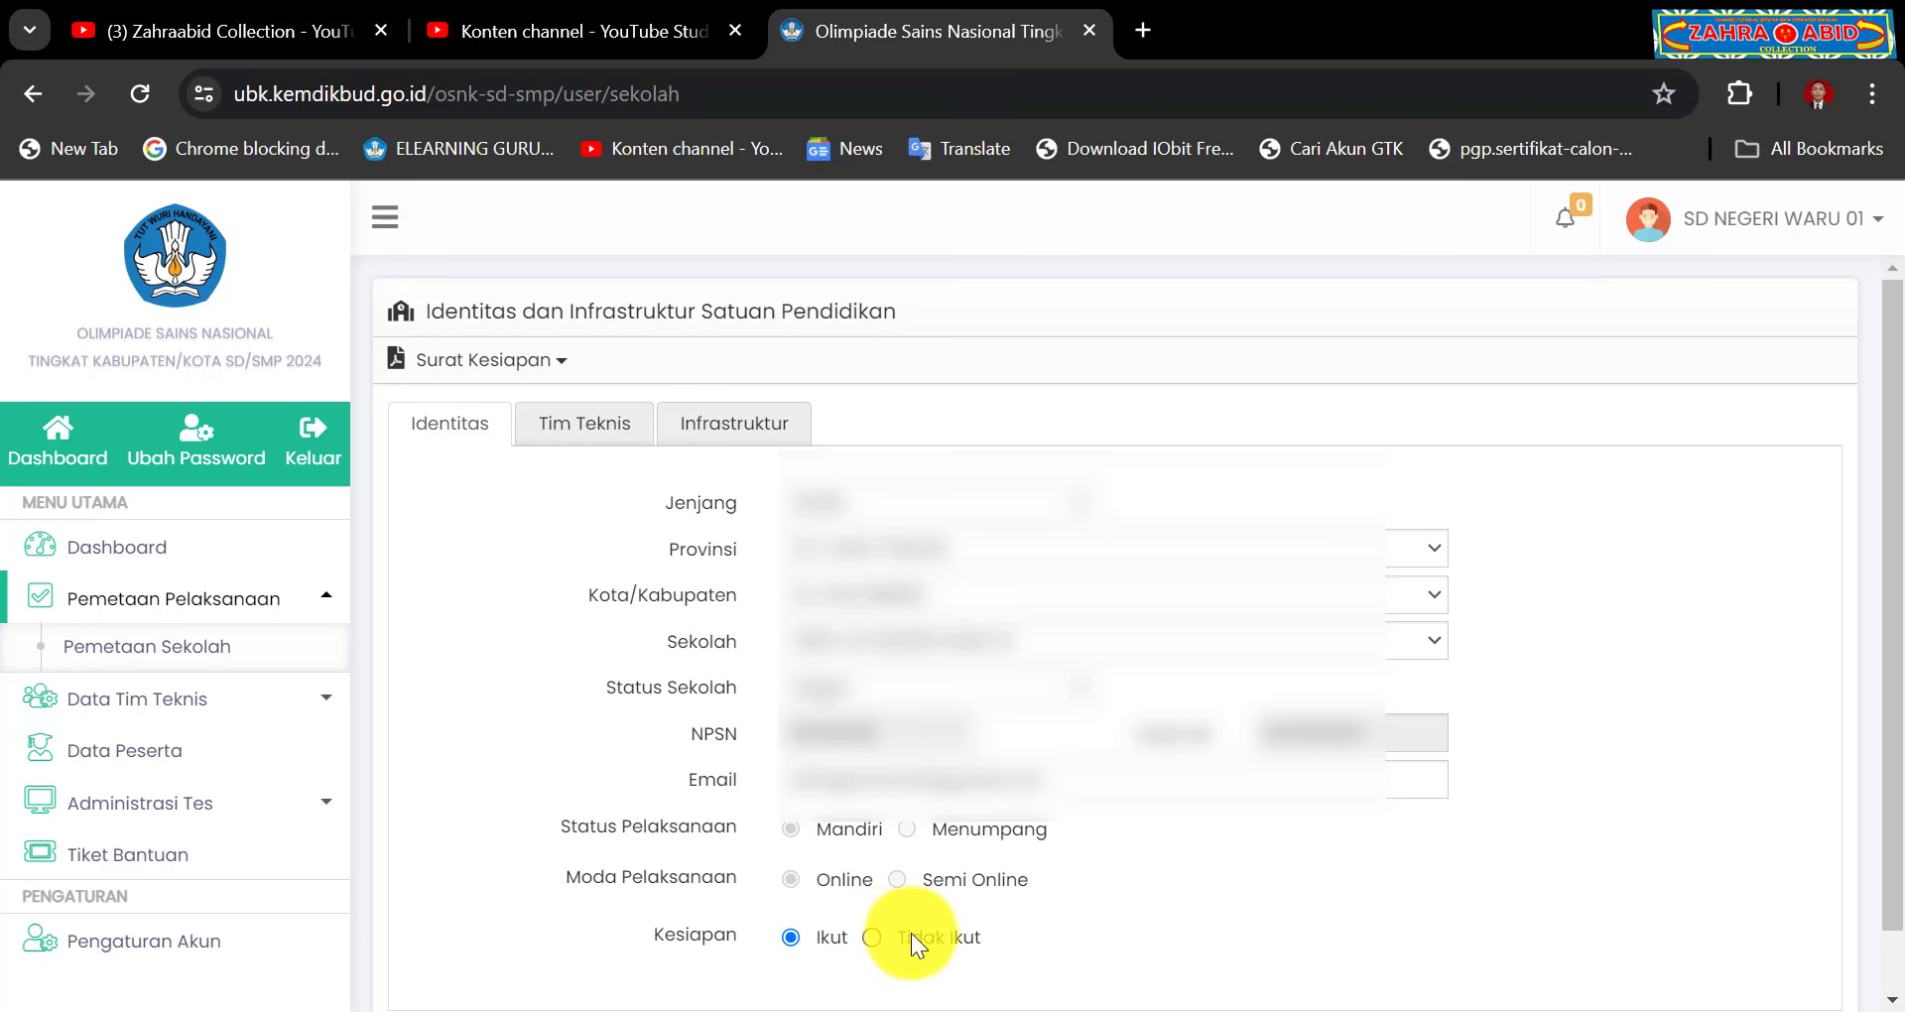
click(871, 937)
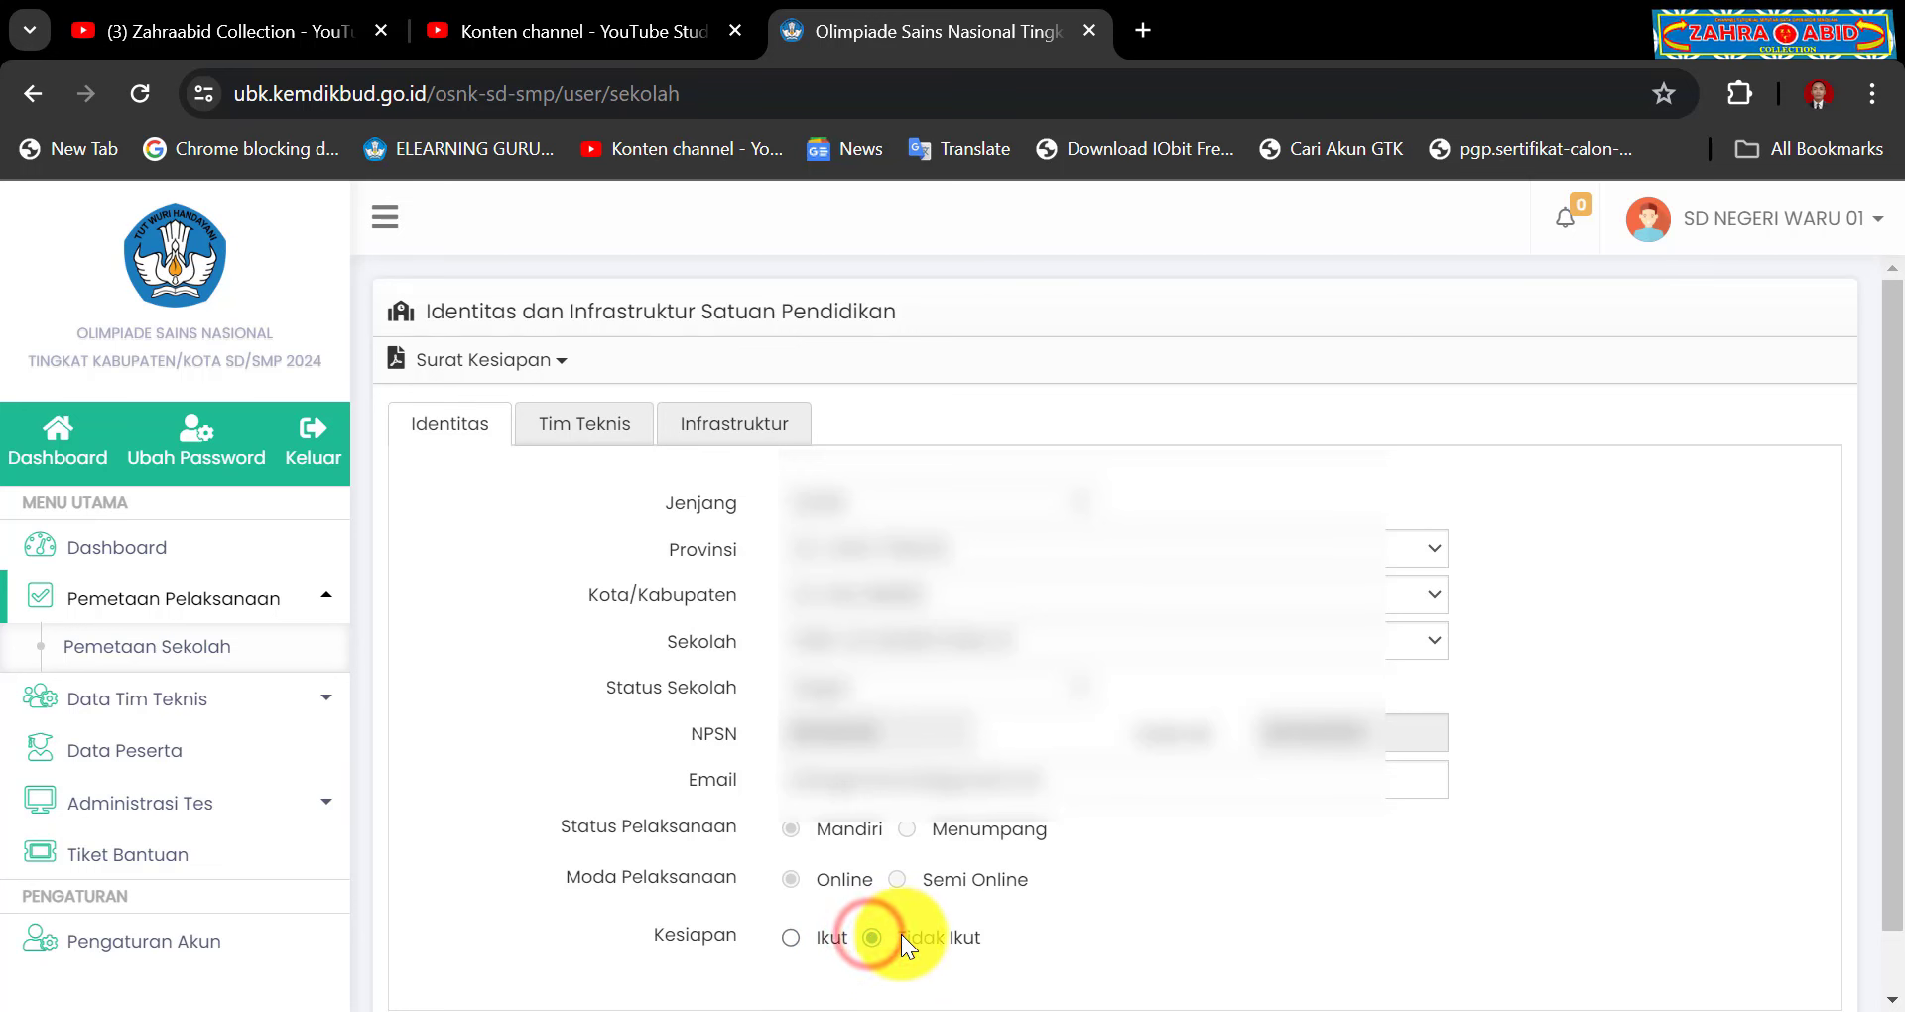
click(790, 937)
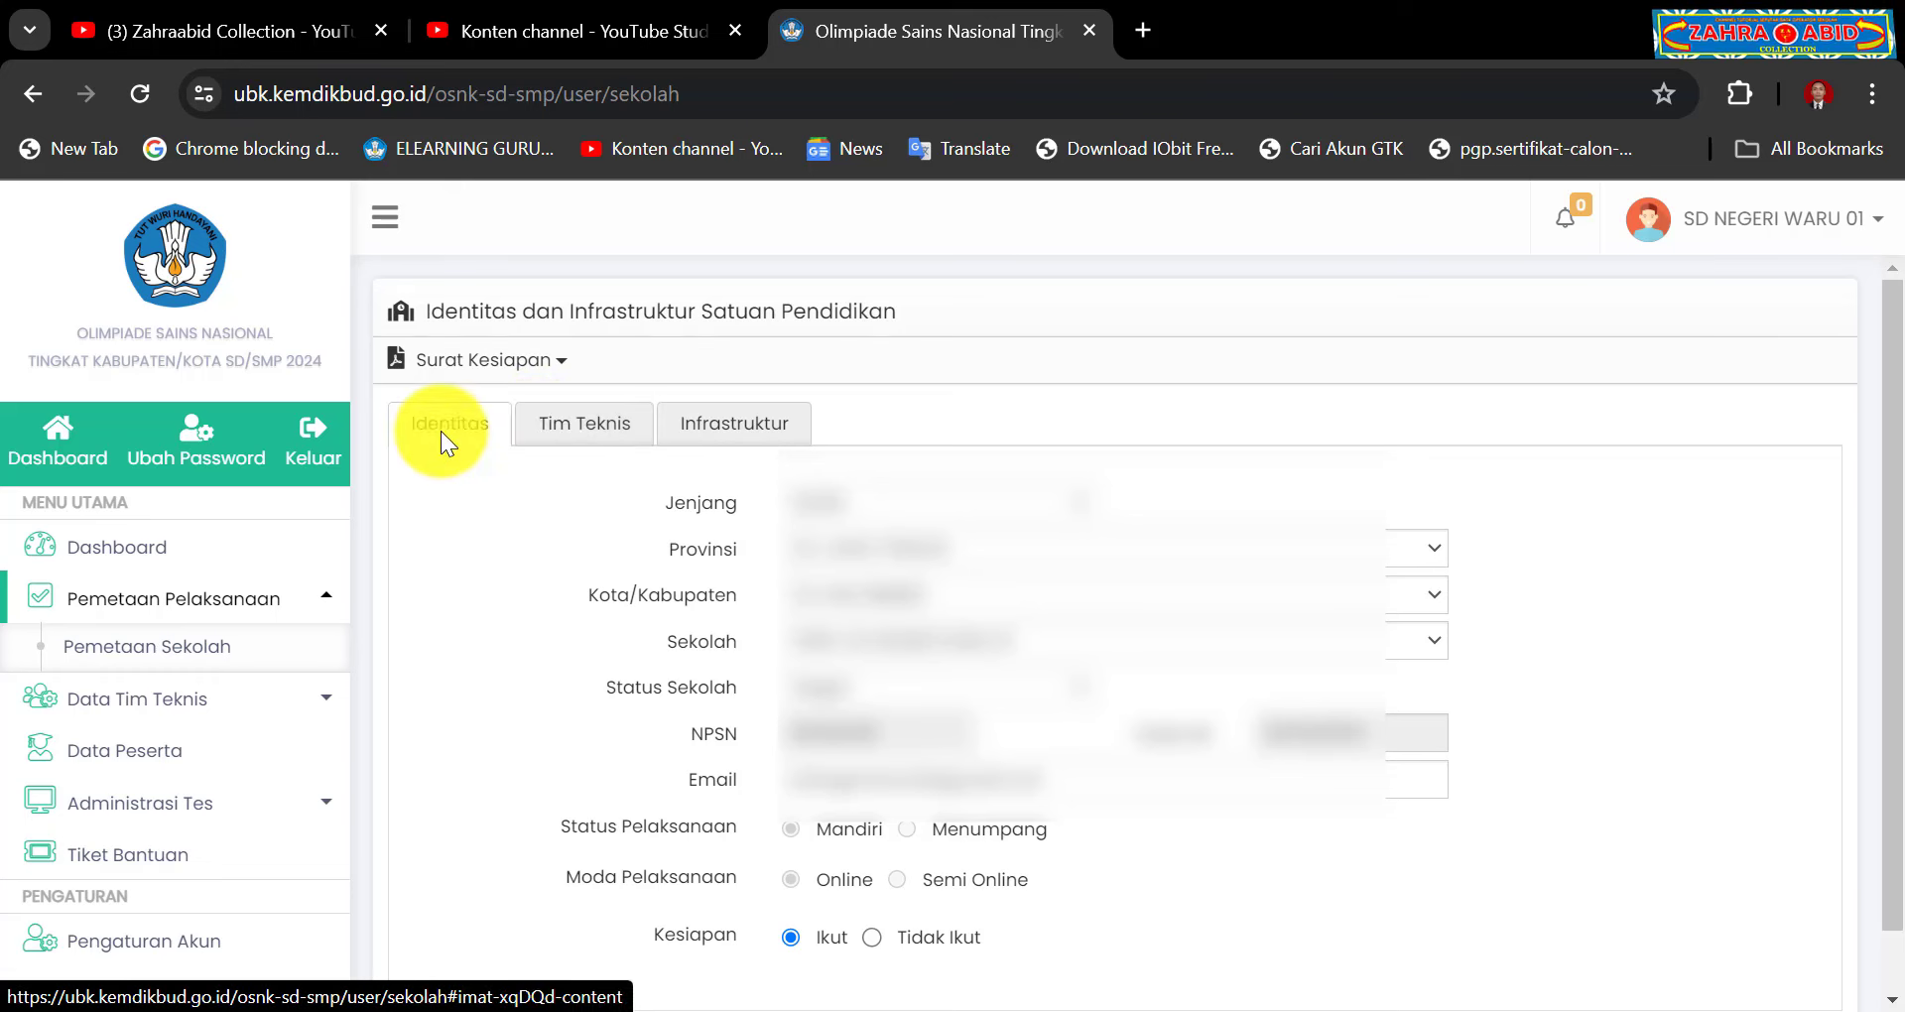
Step: Check the Tim Teknis and Infrastruktur sections once more and go back to the Identitas section
click(541, 427)
click(700, 434)
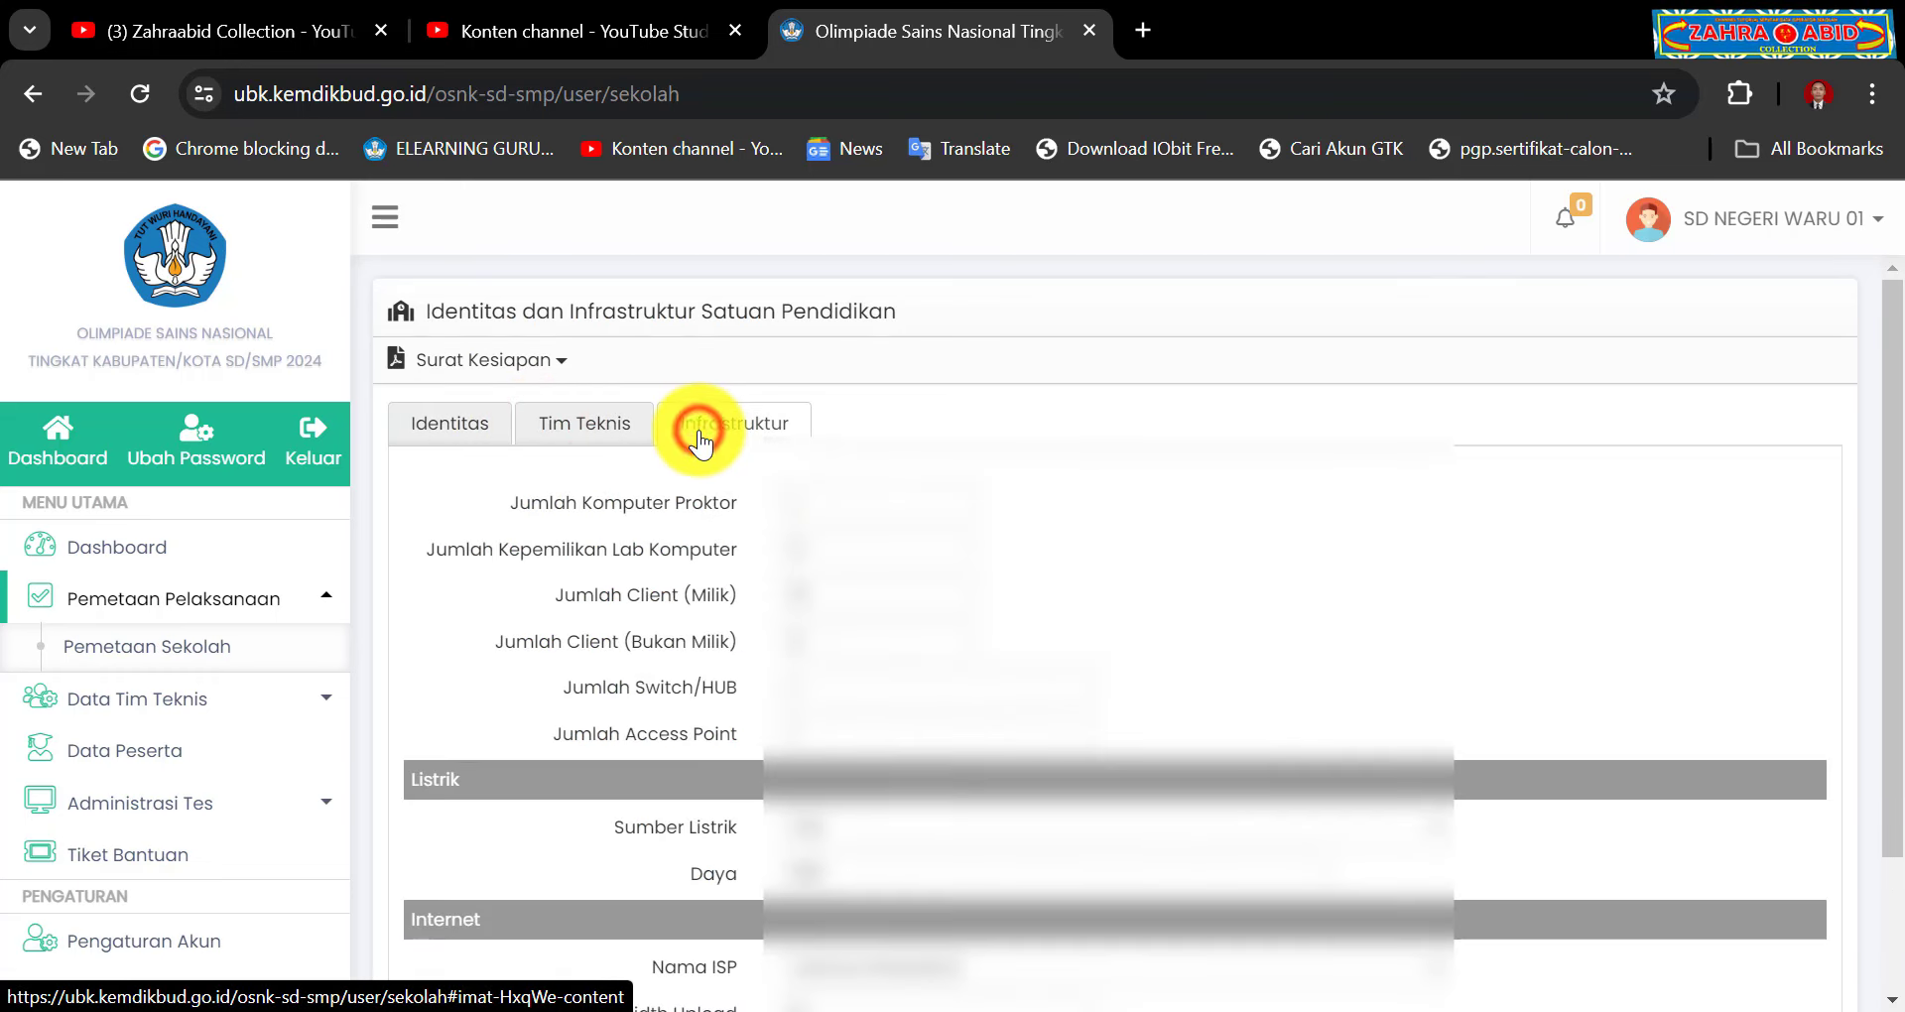
click(453, 419)
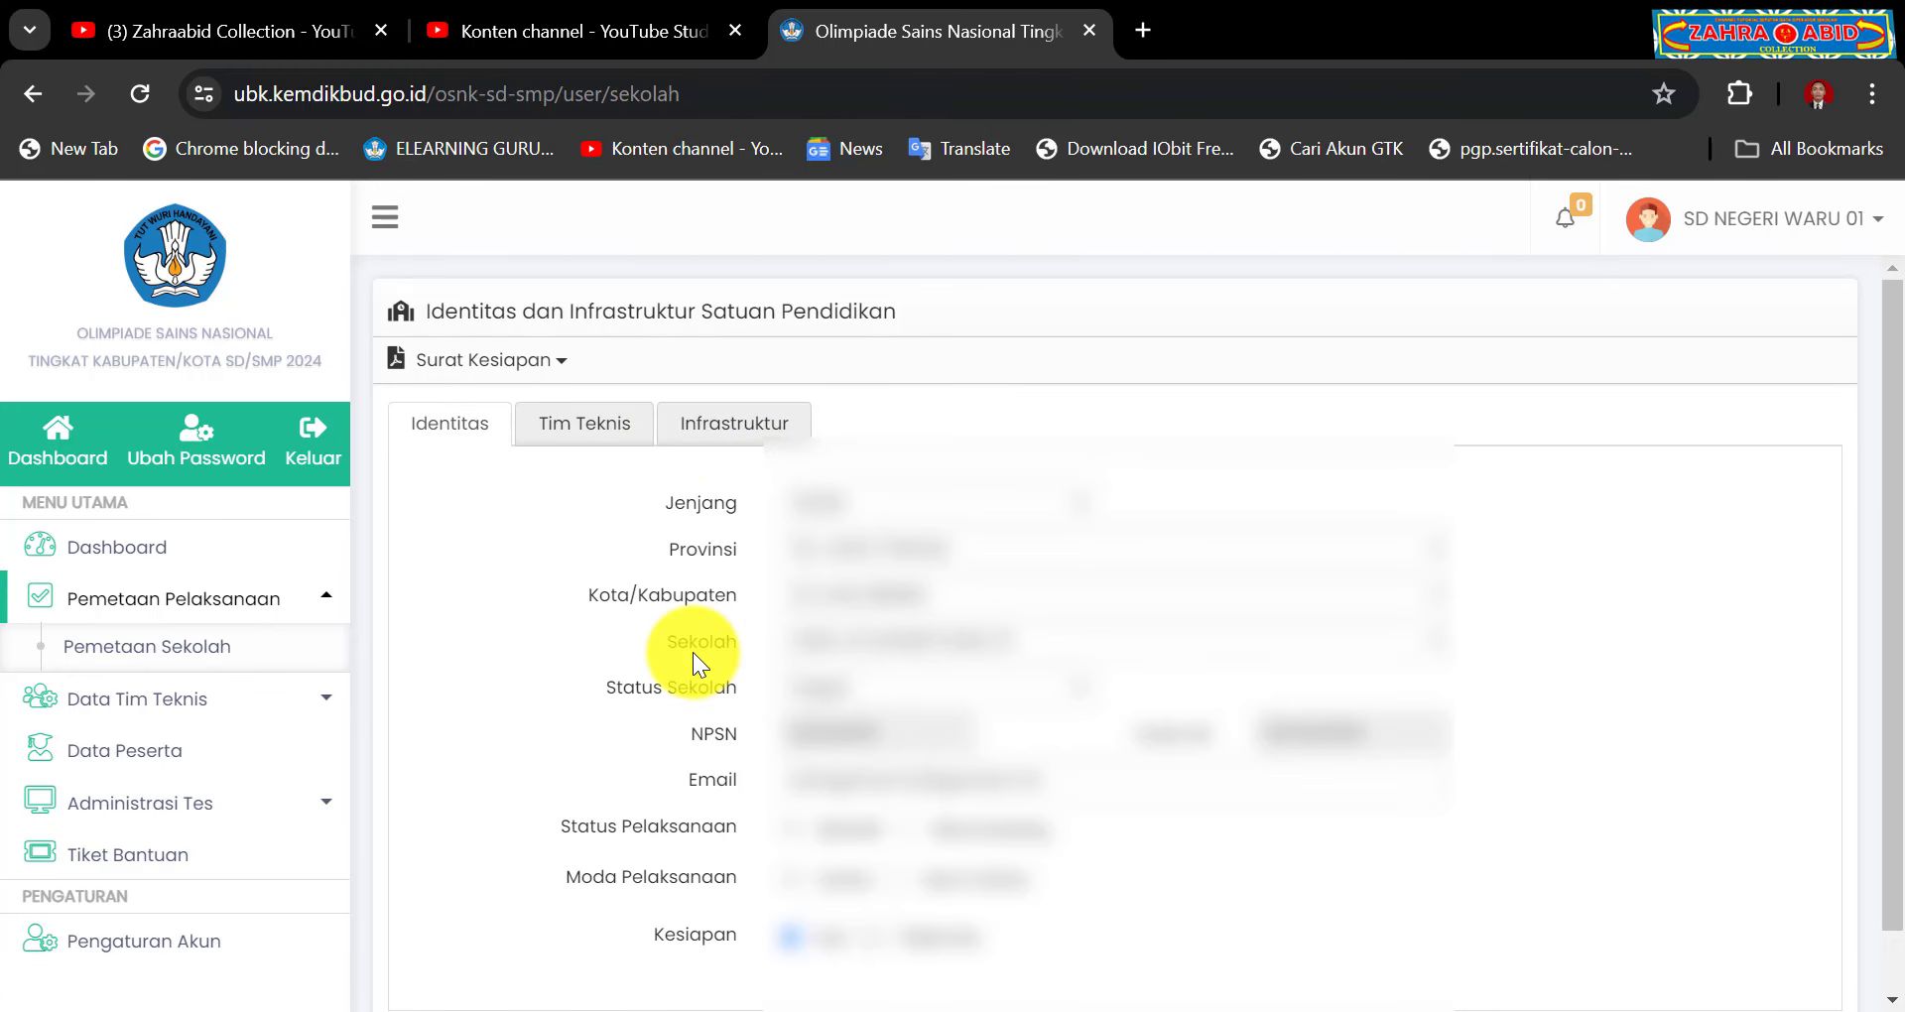
Step: Open the school's technical team list in Tim Teknis Sekolah under Data Tim Teknis
click(142, 713)
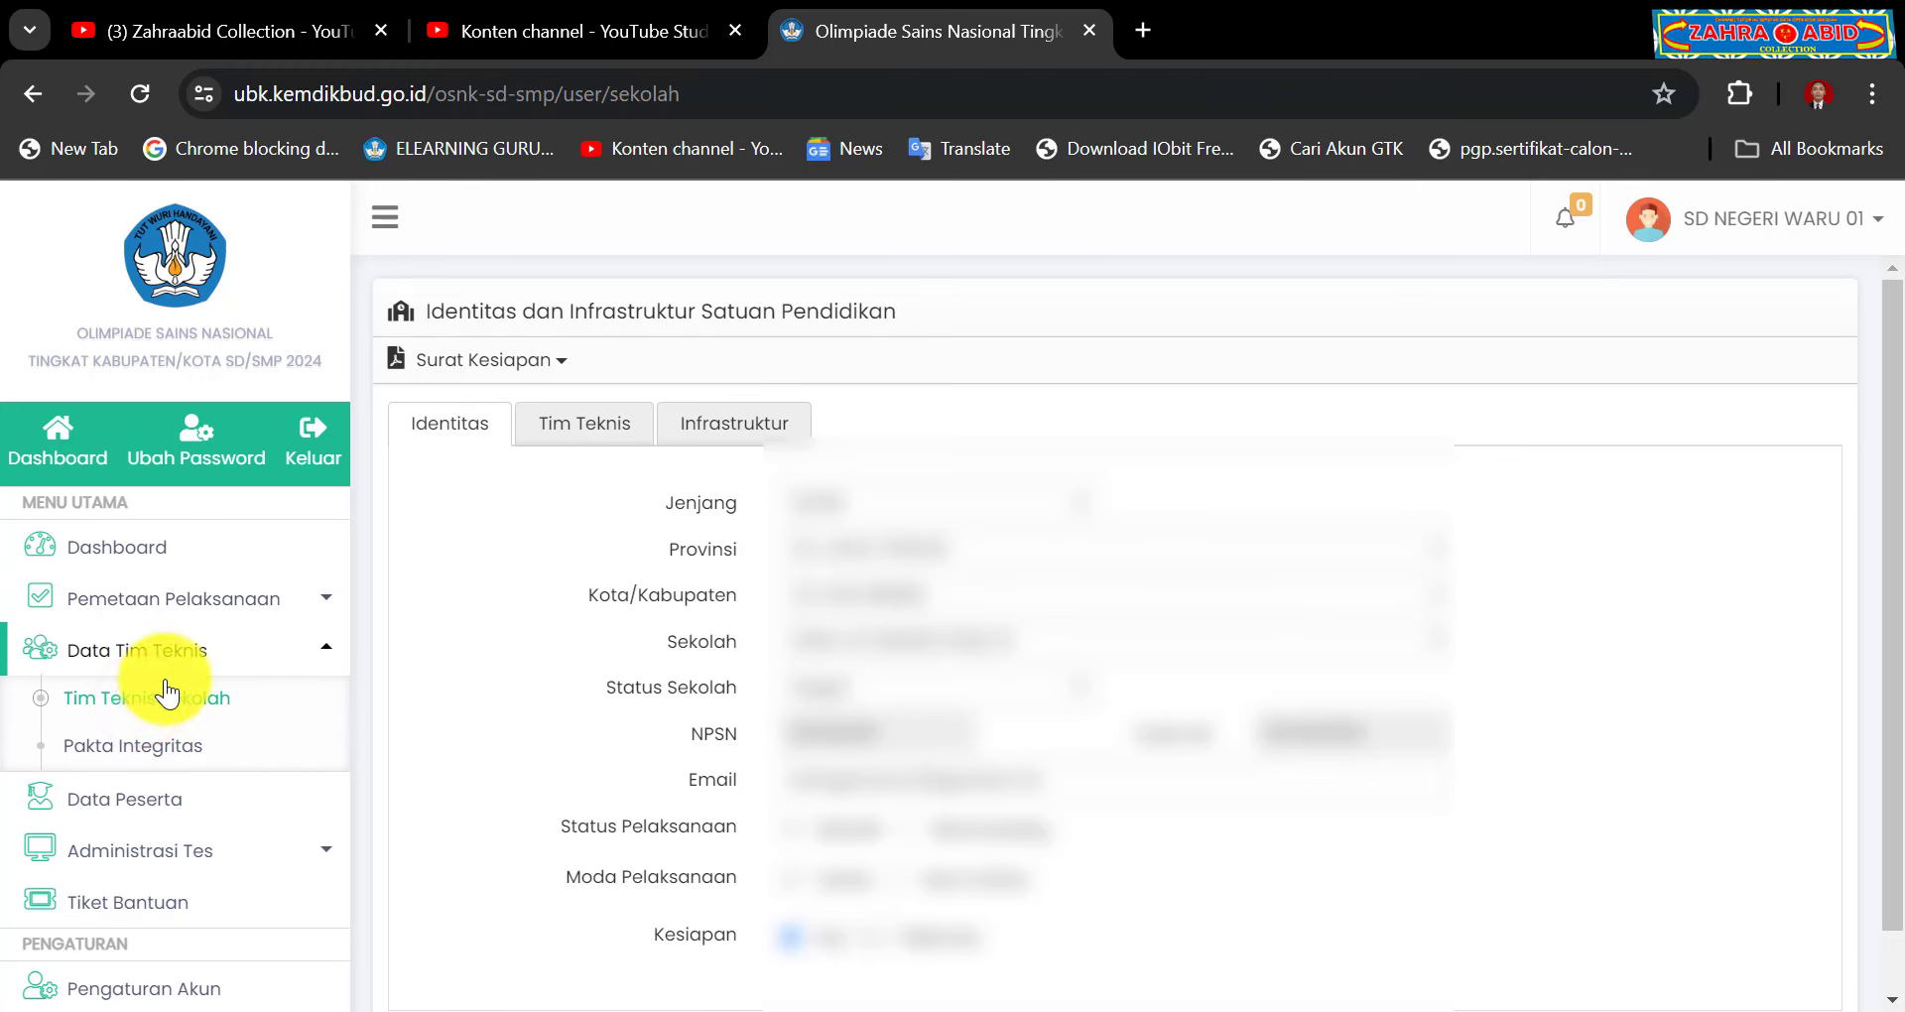
click(156, 713)
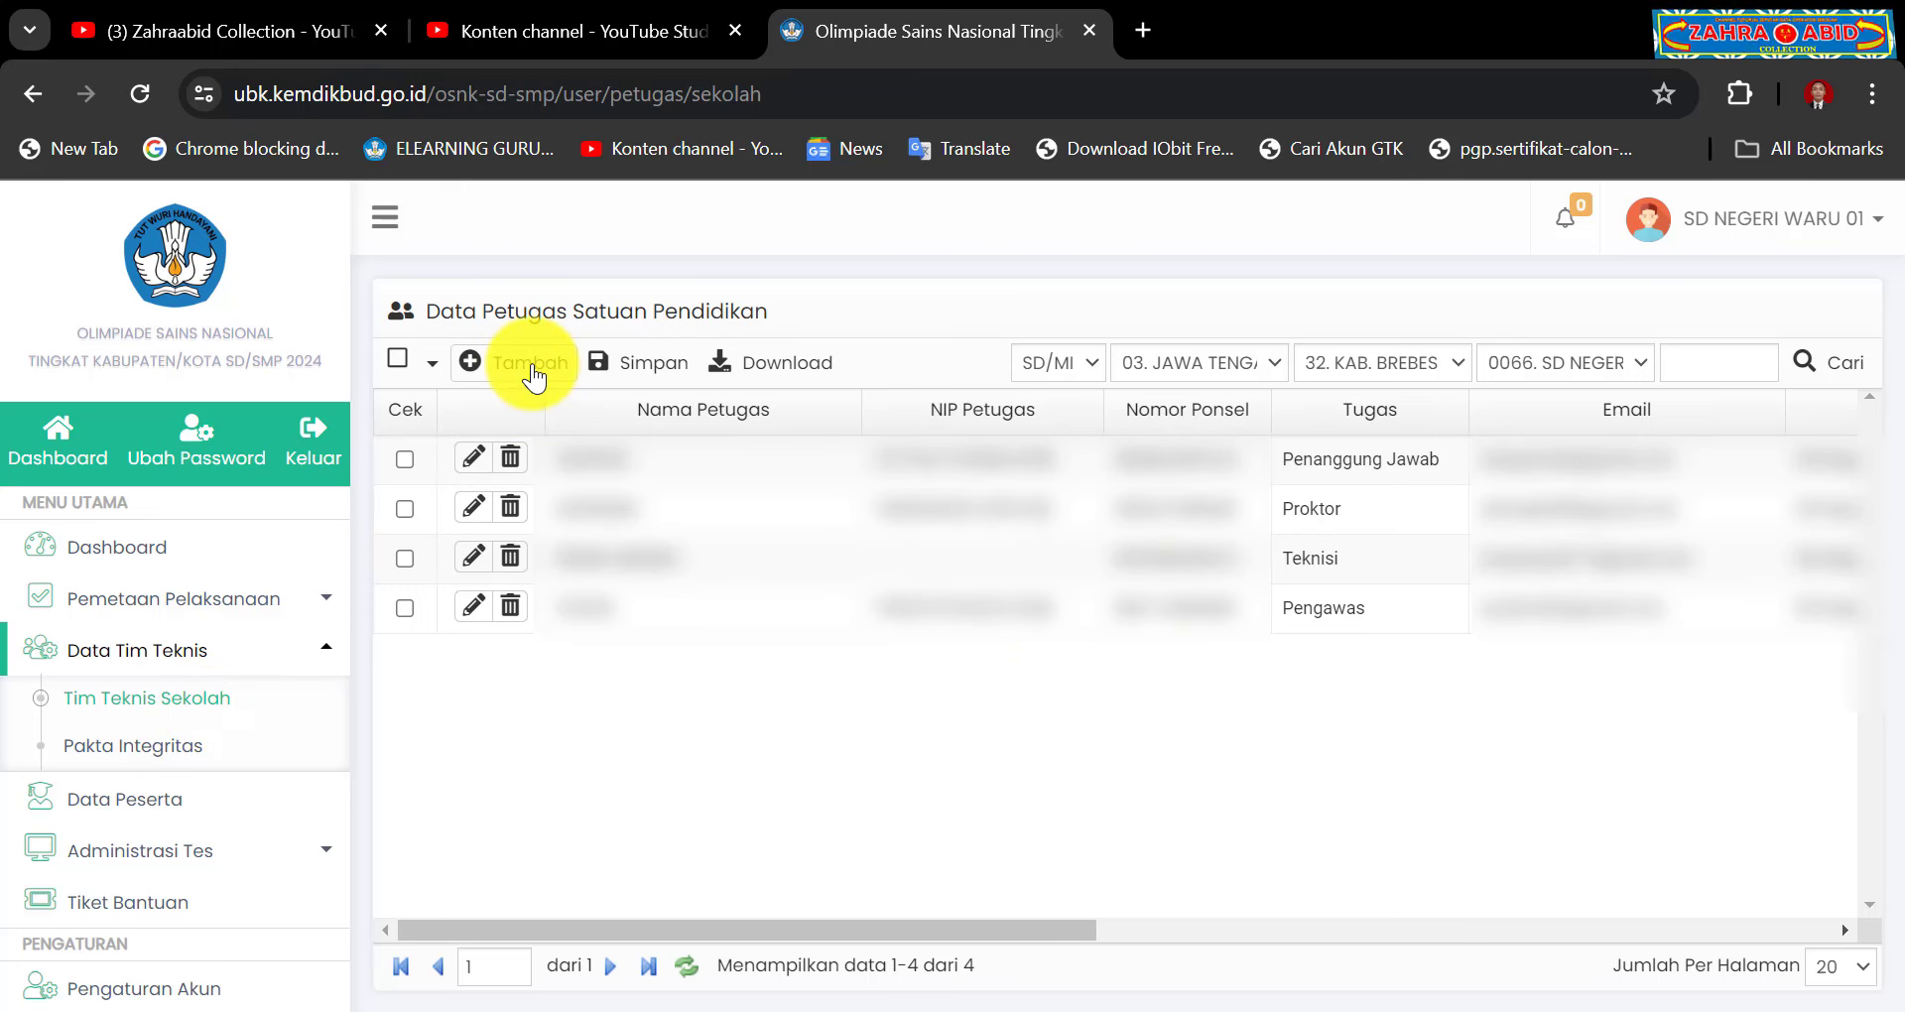
Step: Try the Tugas options Penanggung Jawab, Proktor, Pengawas and Teknisi in a new officer entry and close it without saving
click(532, 362)
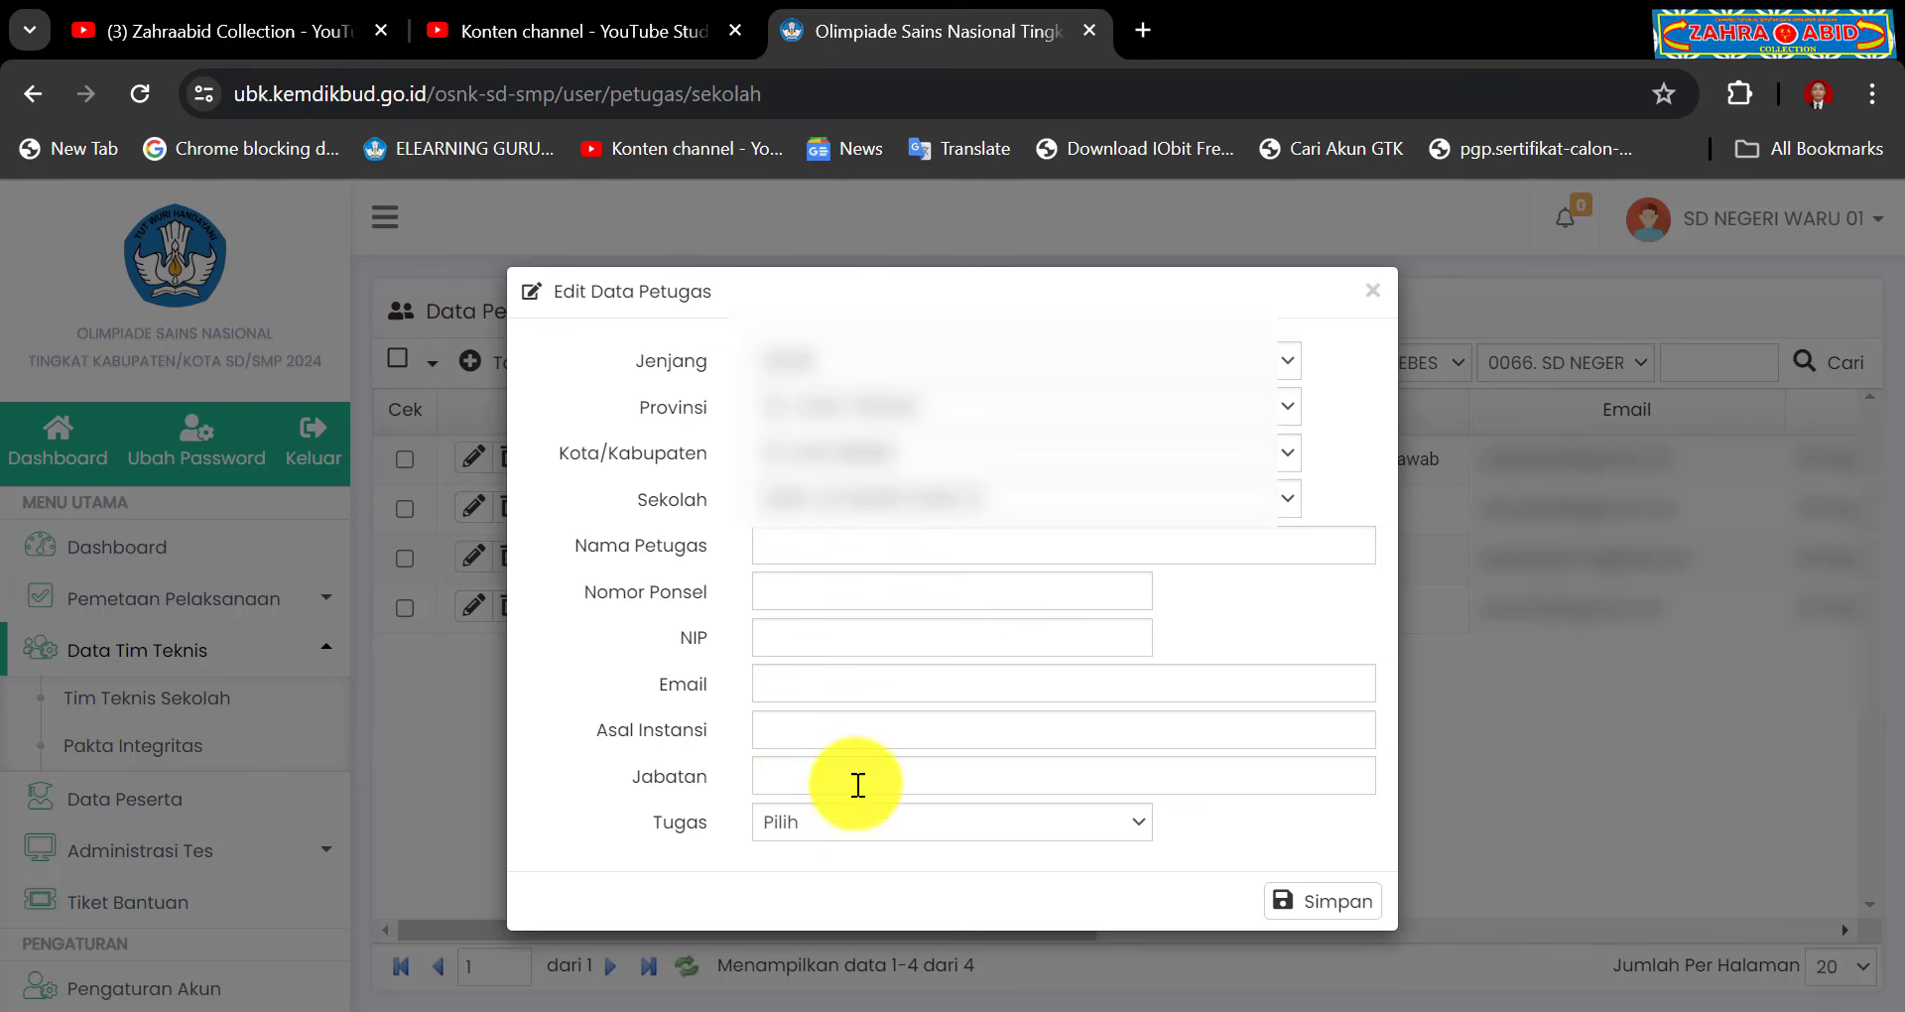
click(903, 824)
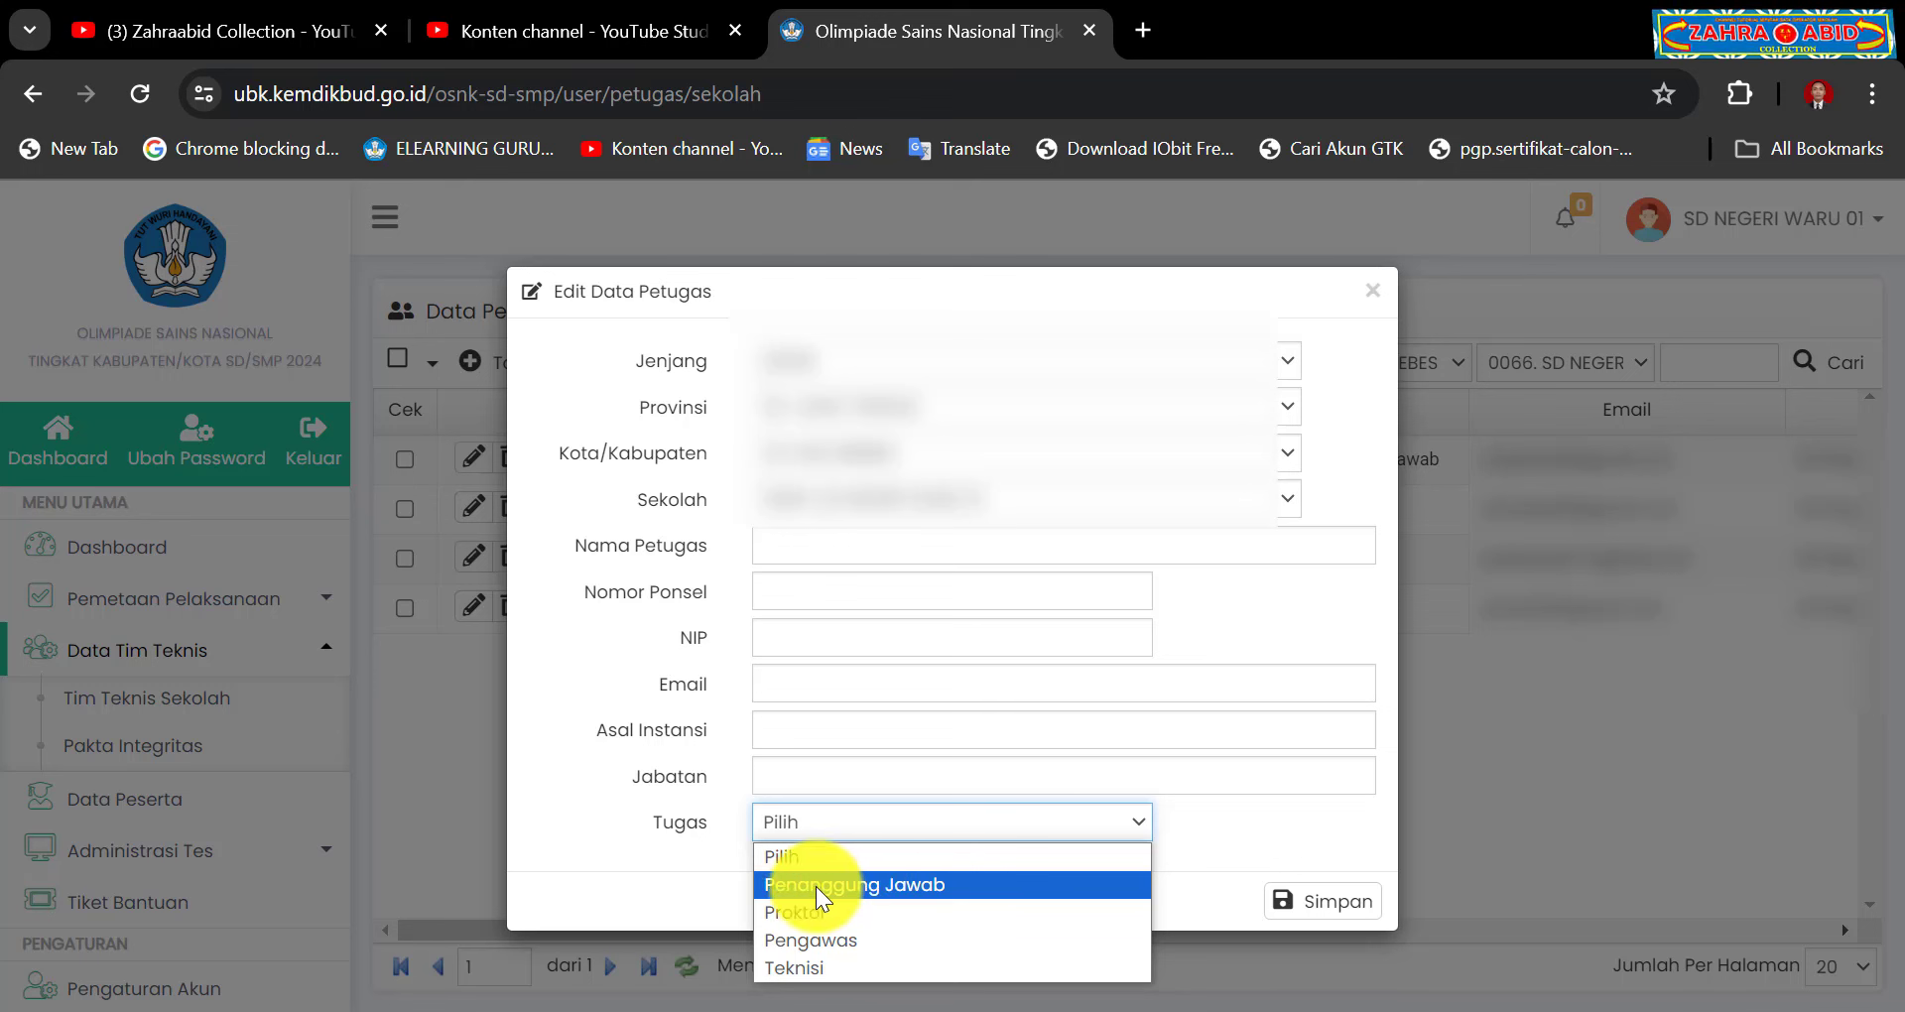
click(866, 886)
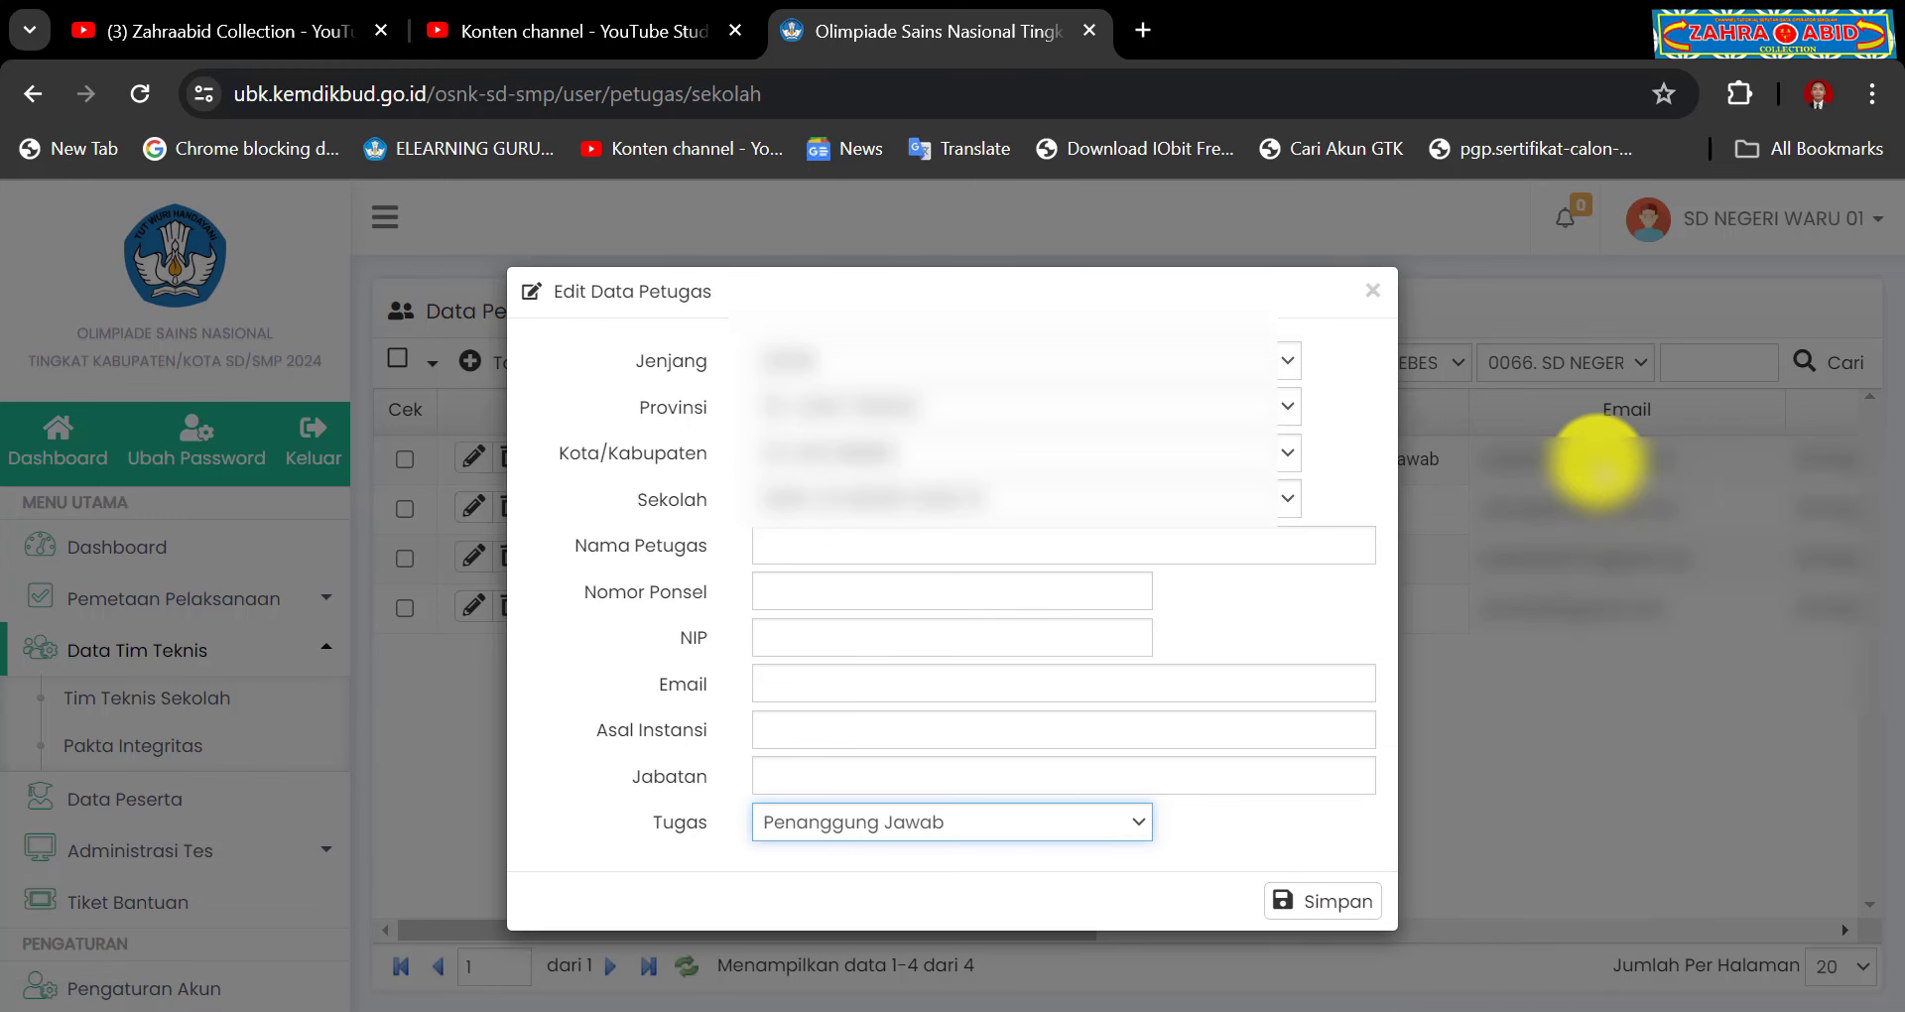
click(1132, 820)
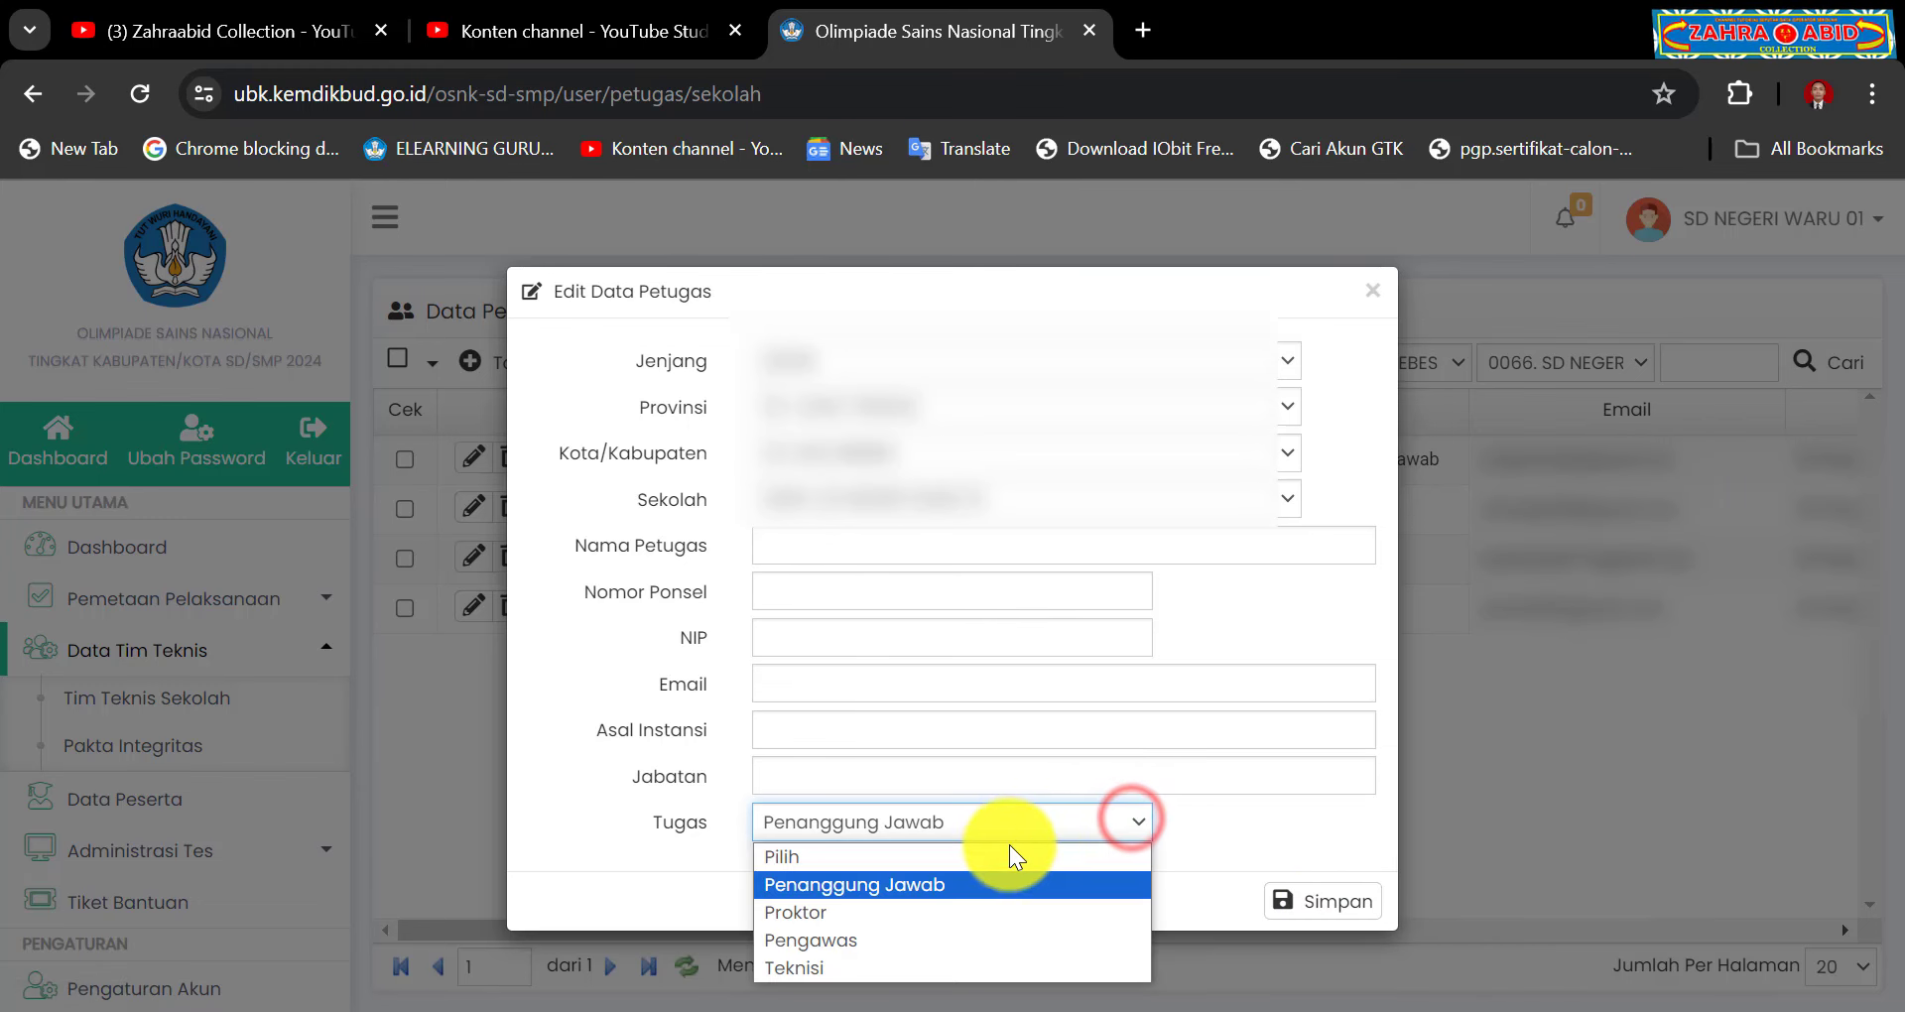
click(903, 912)
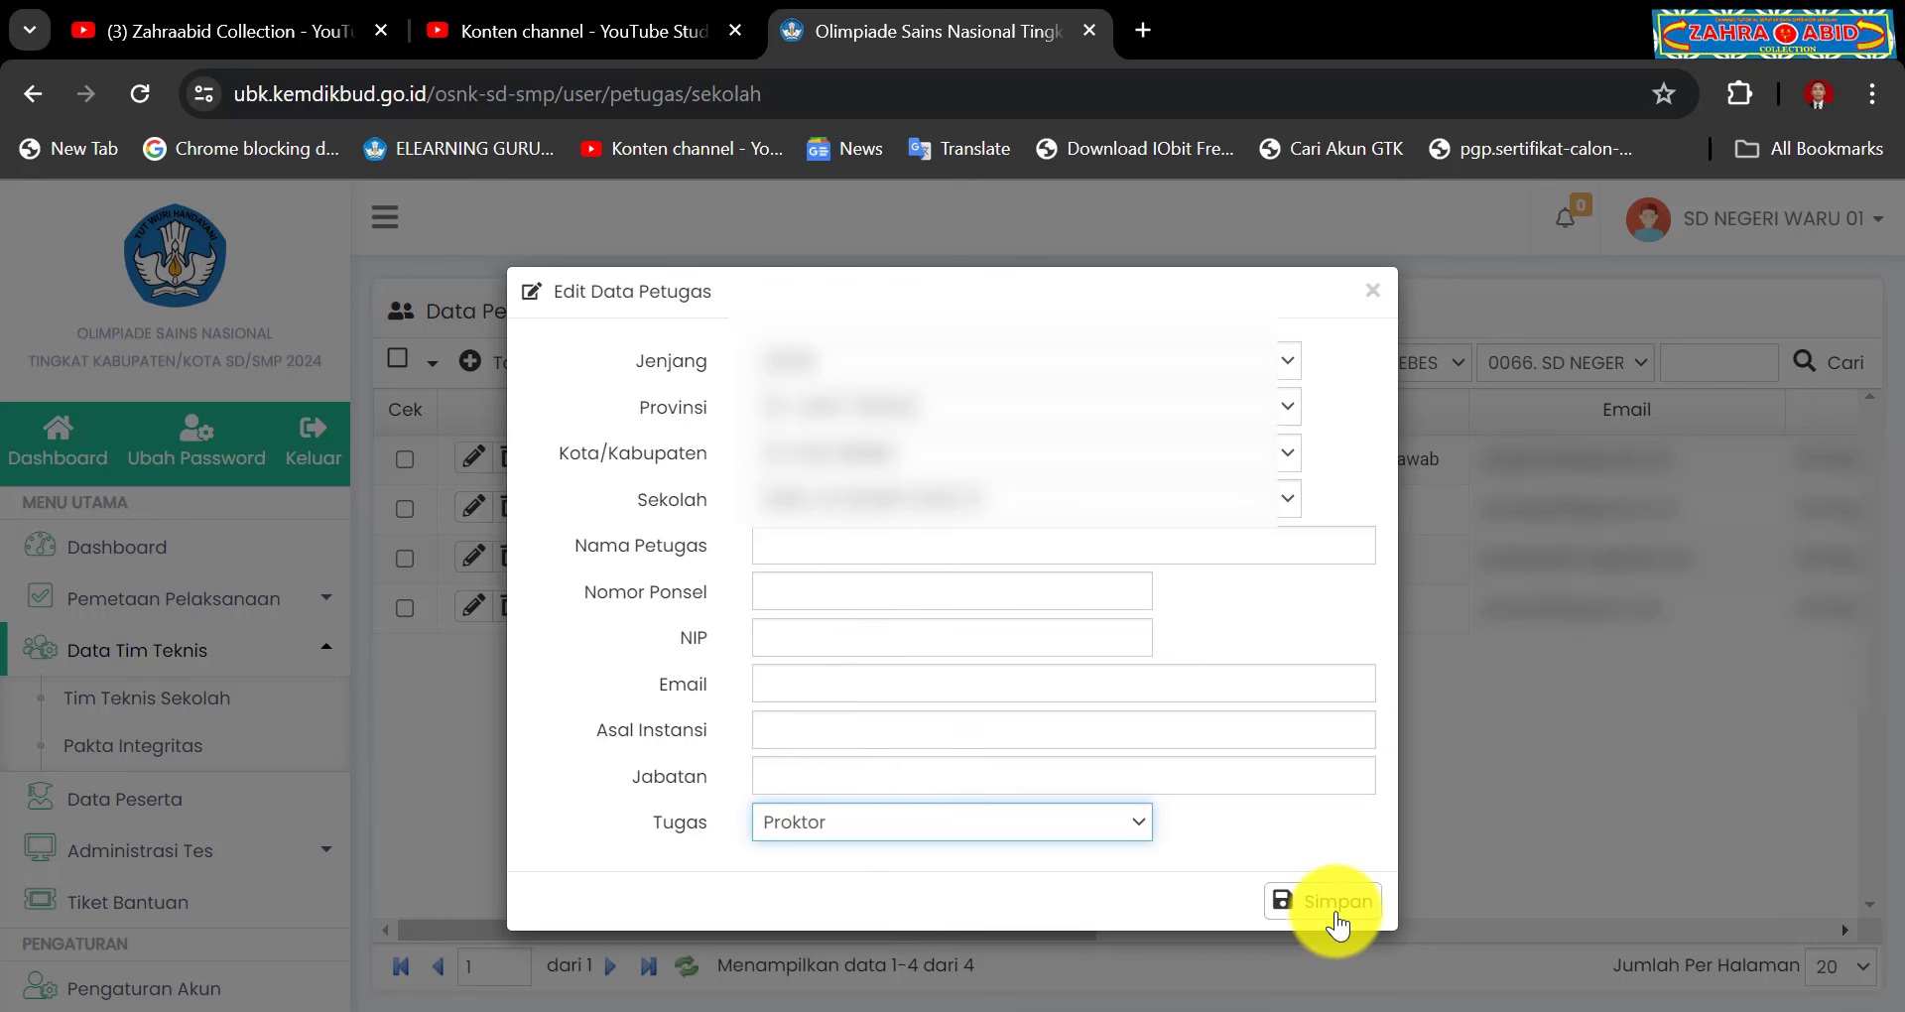
click(1135, 822)
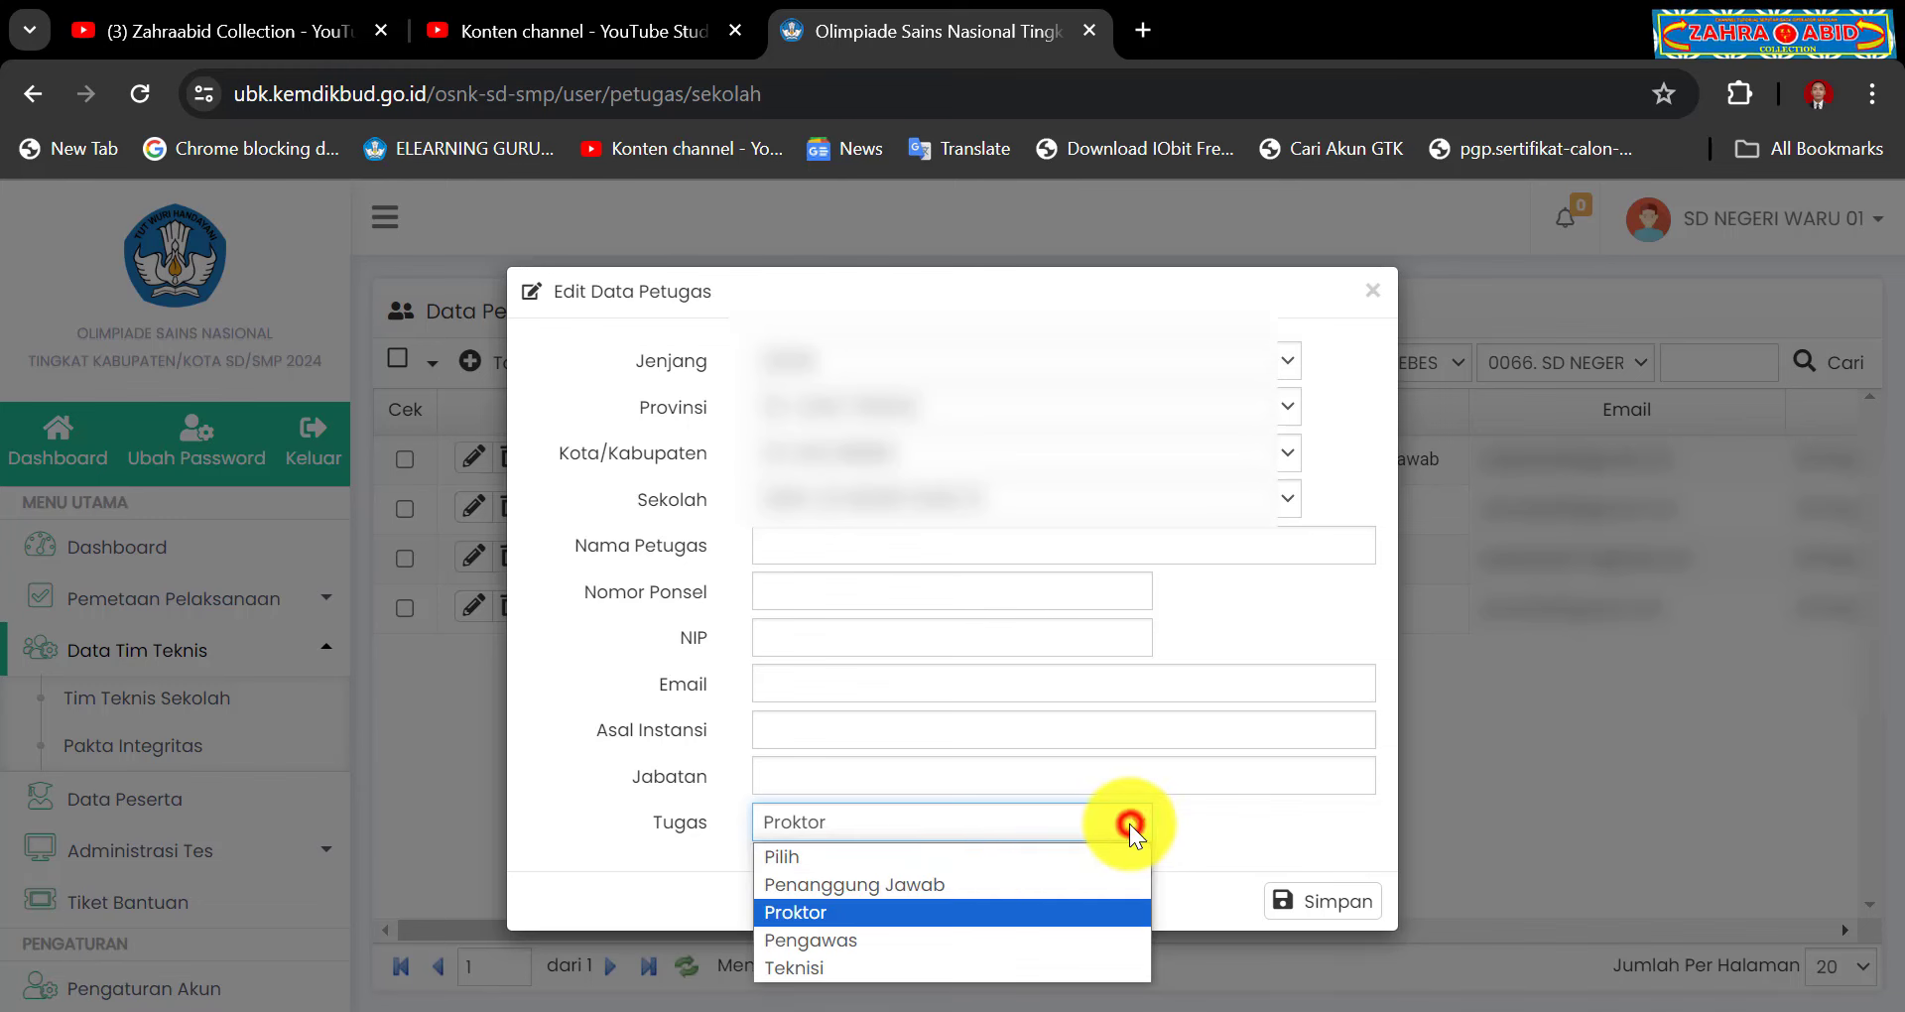
click(943, 939)
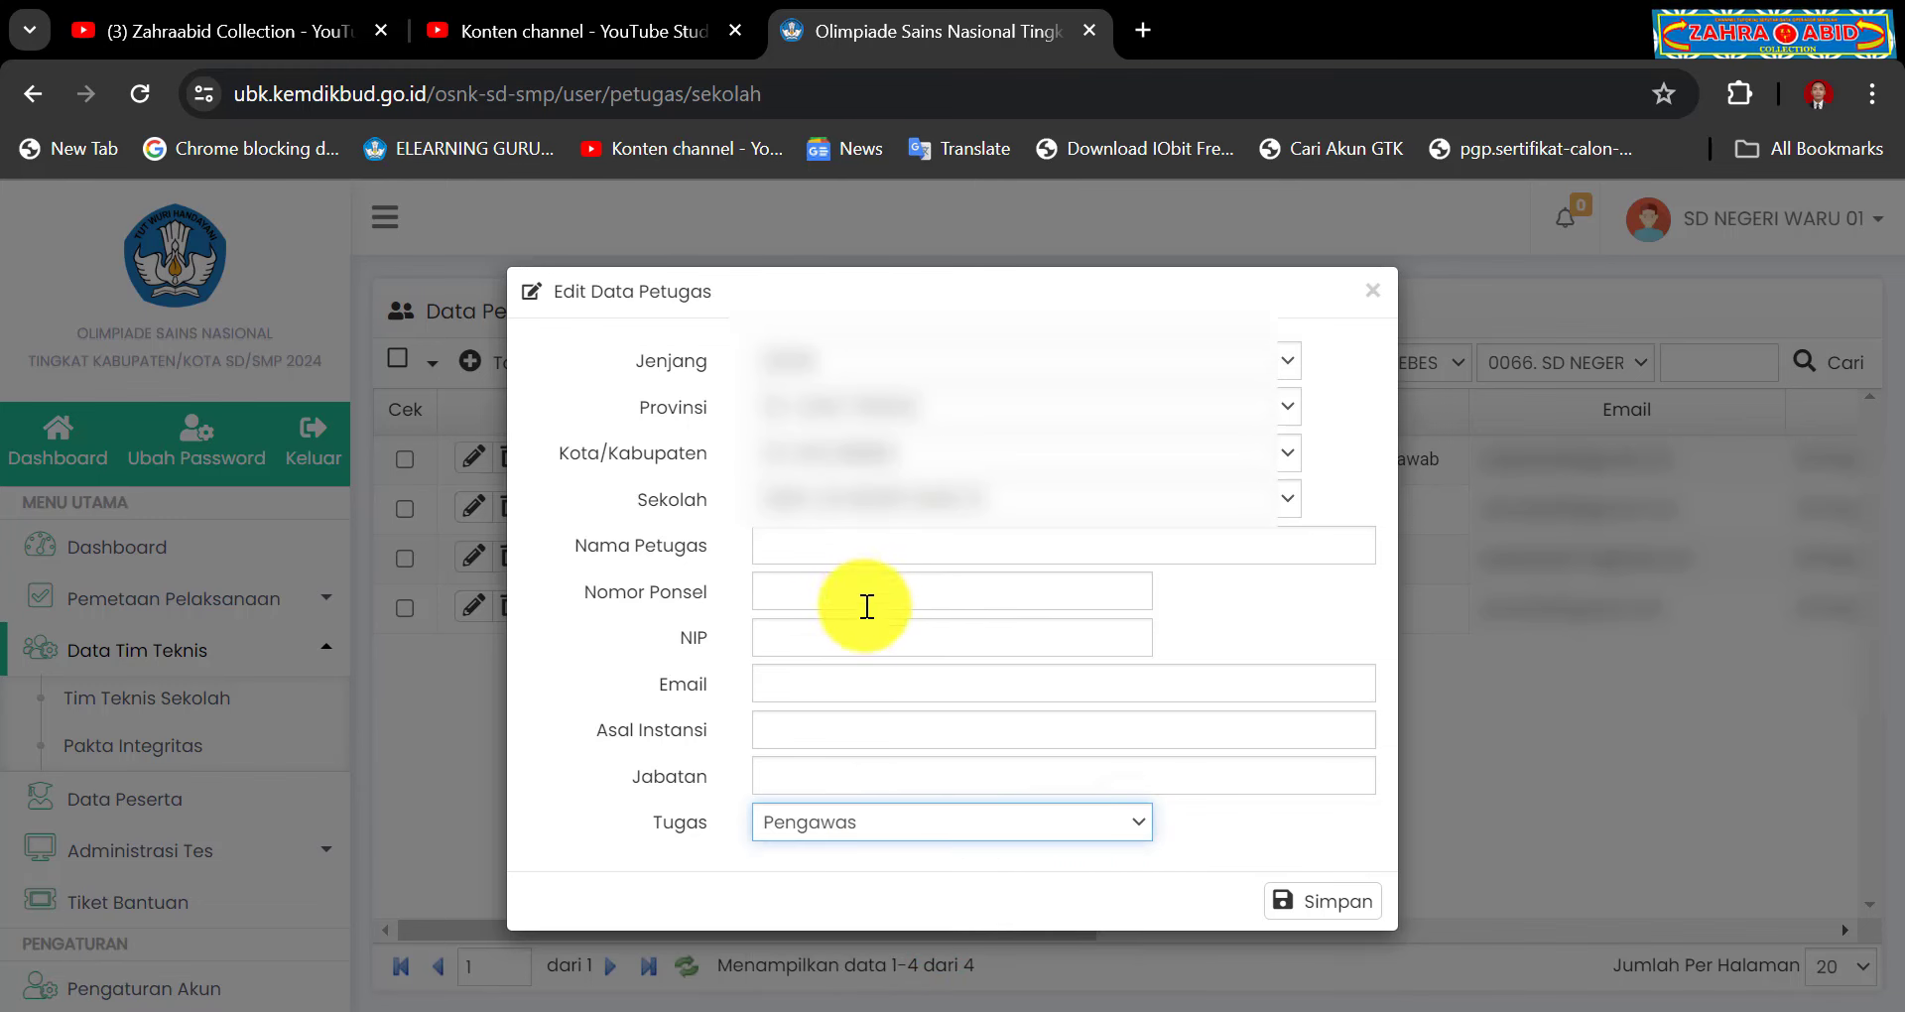
click(1136, 822)
click(1007, 973)
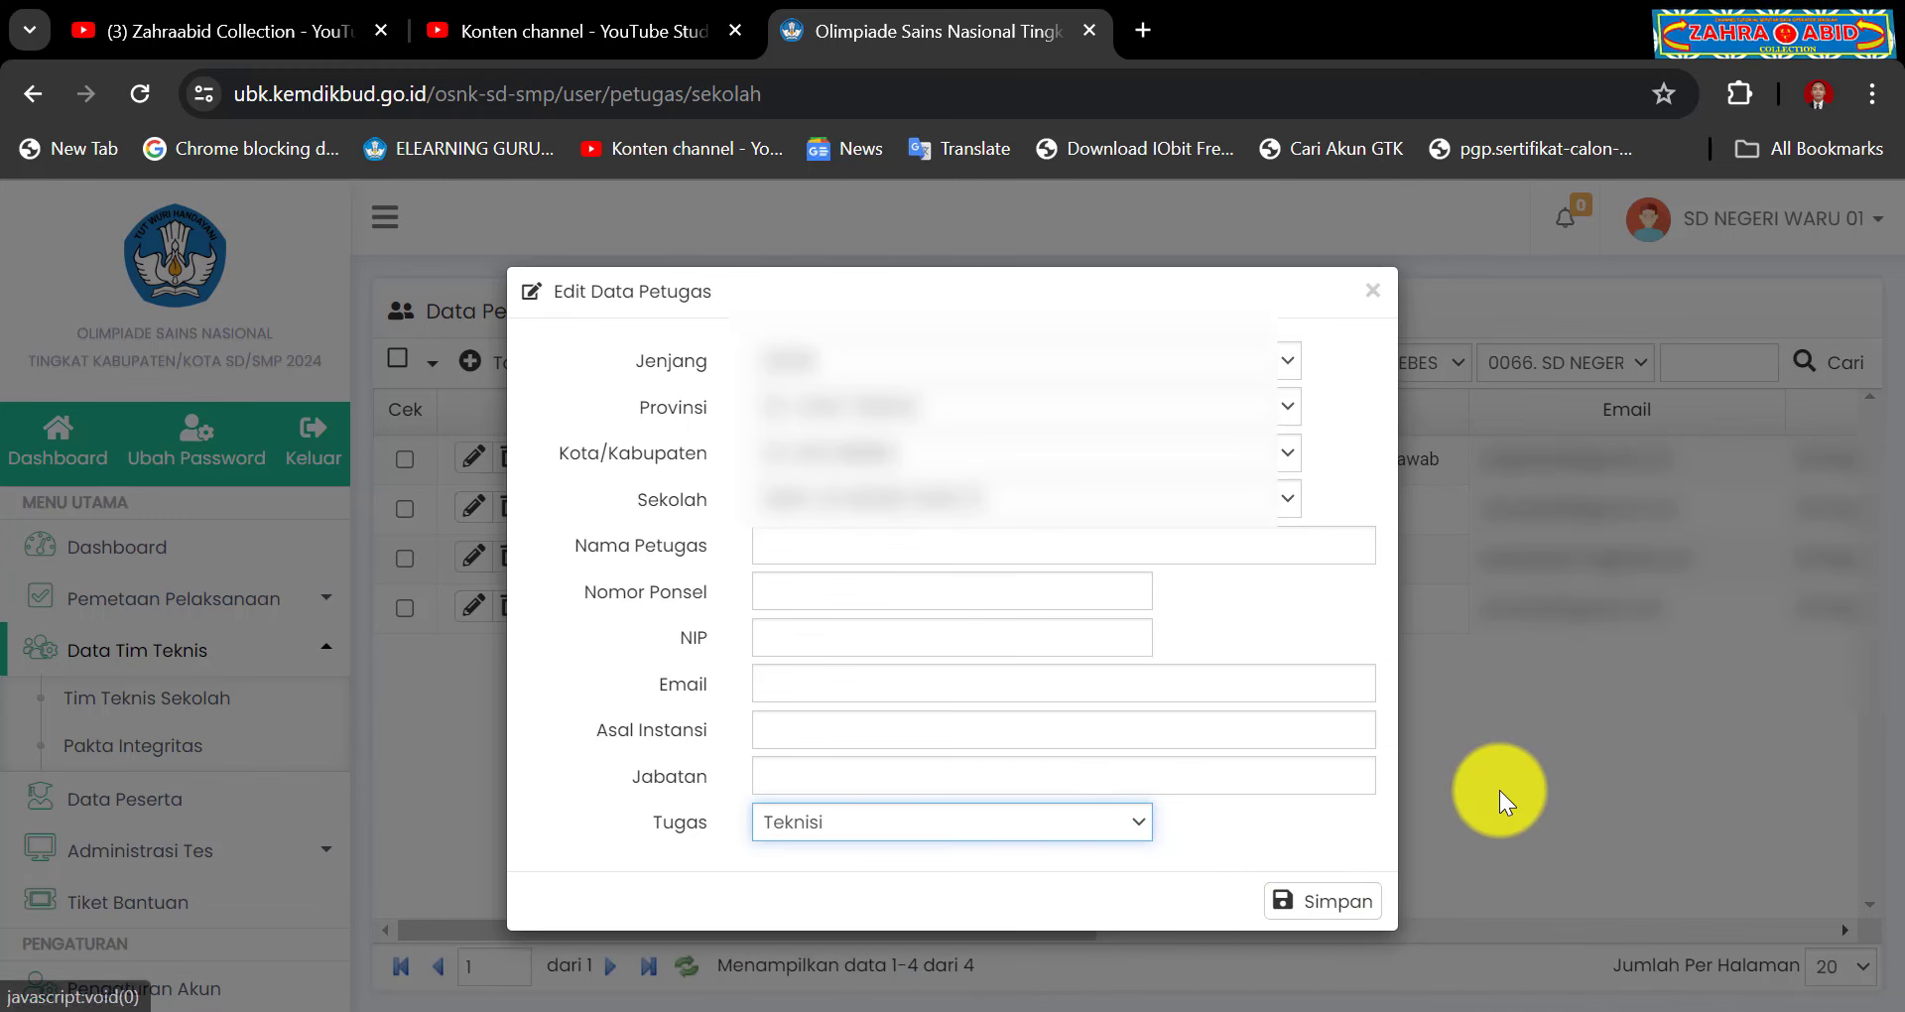
click(1374, 291)
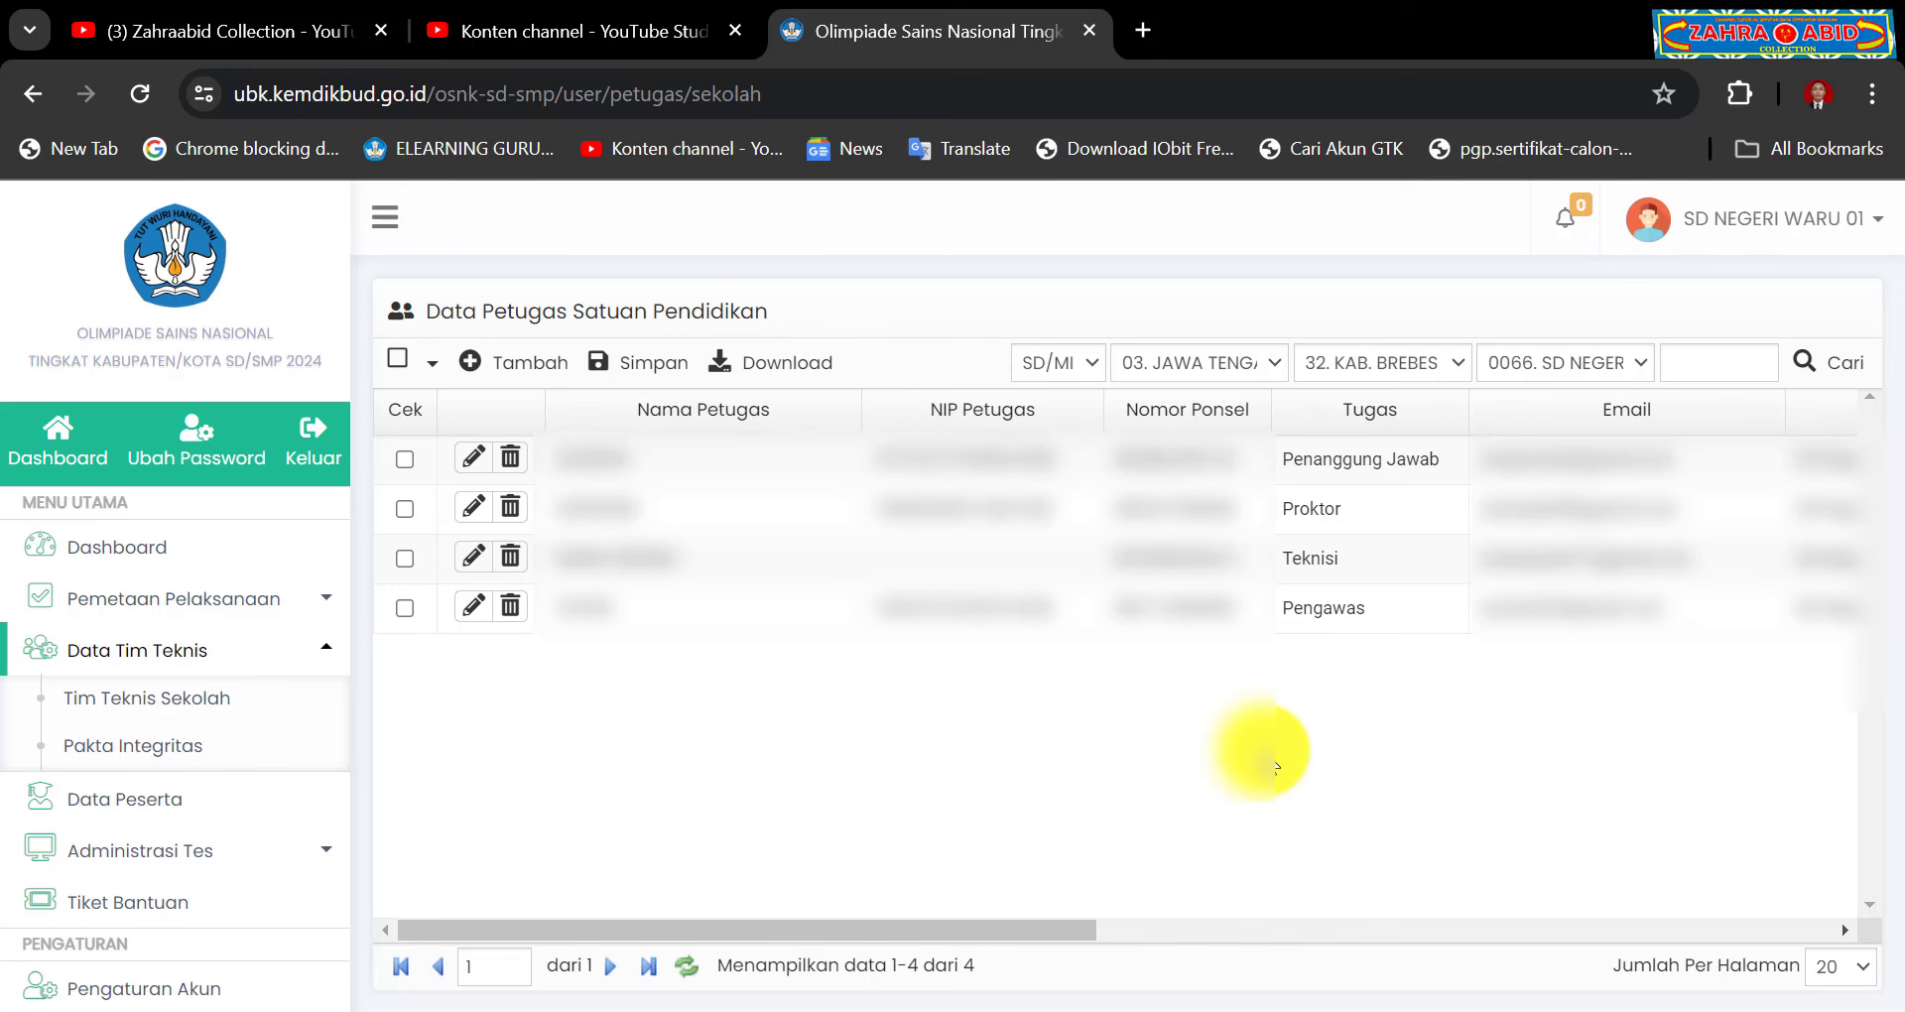
Step: Check the current date in the system calendar and close it
click(1747, 1010)
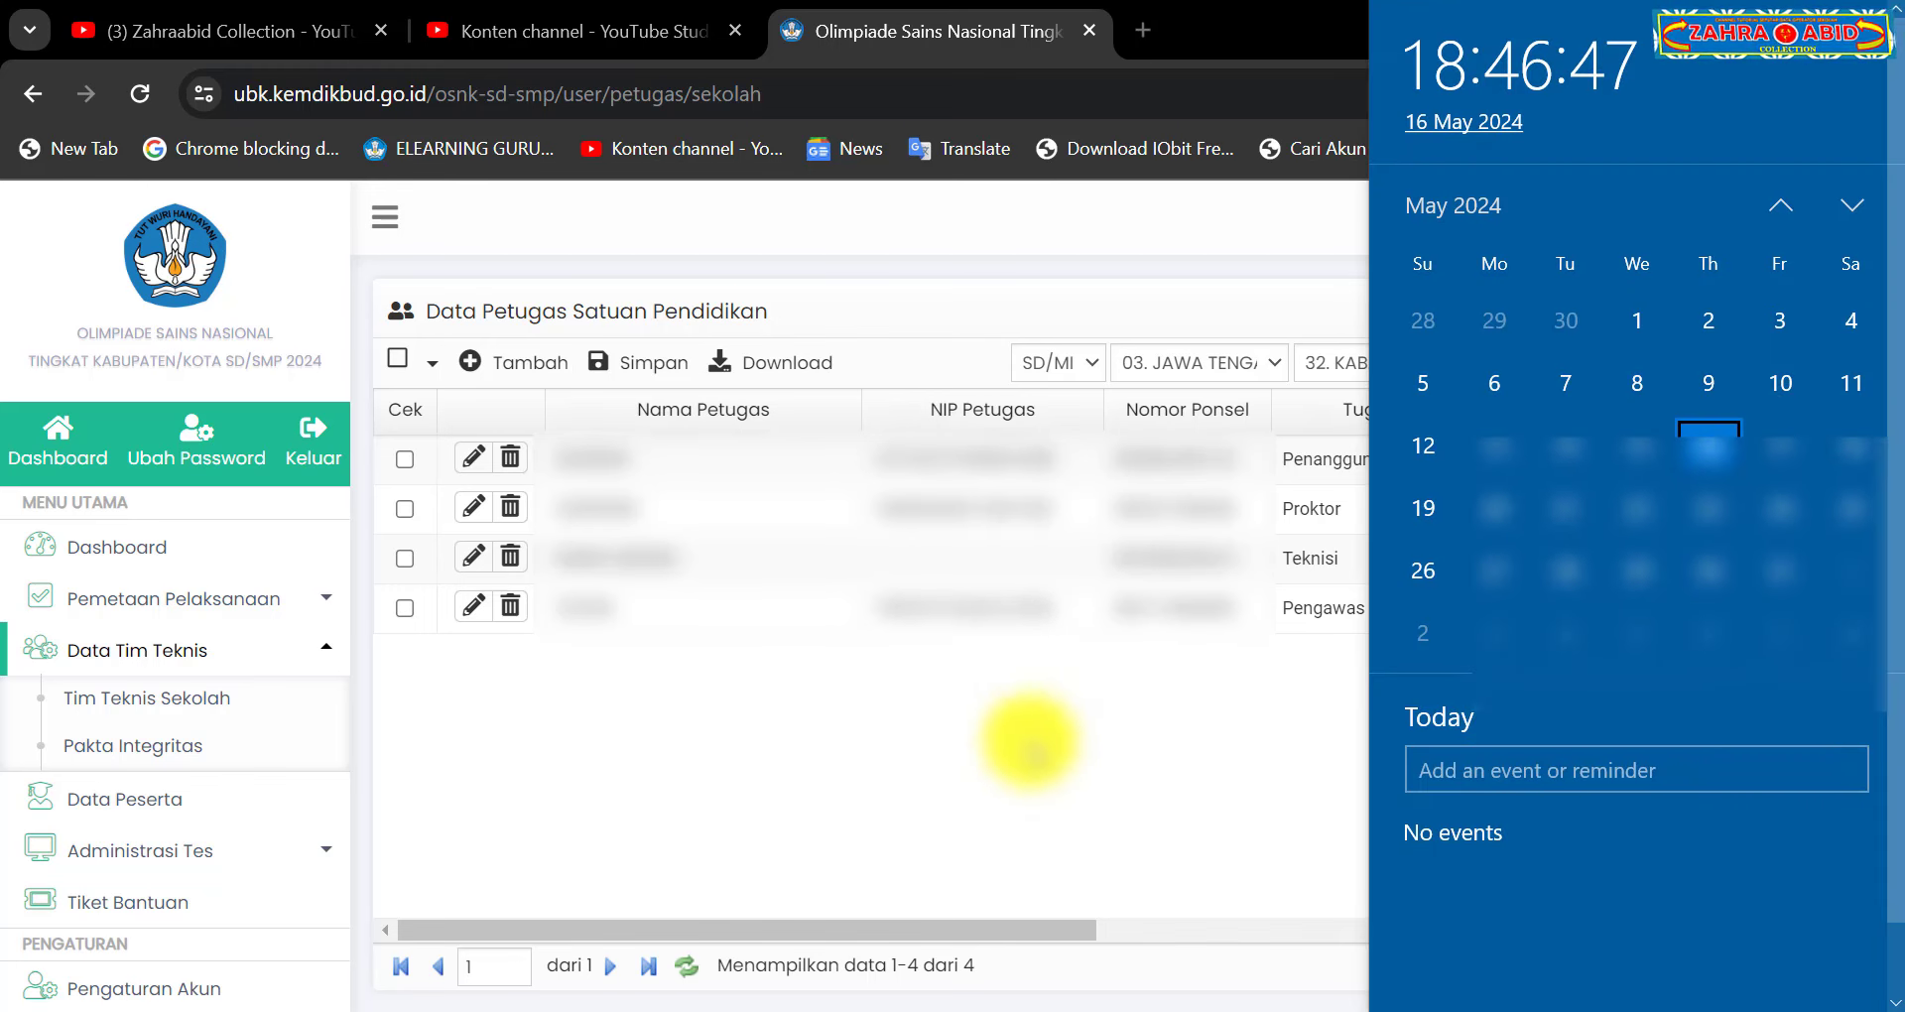
click(1015, 759)
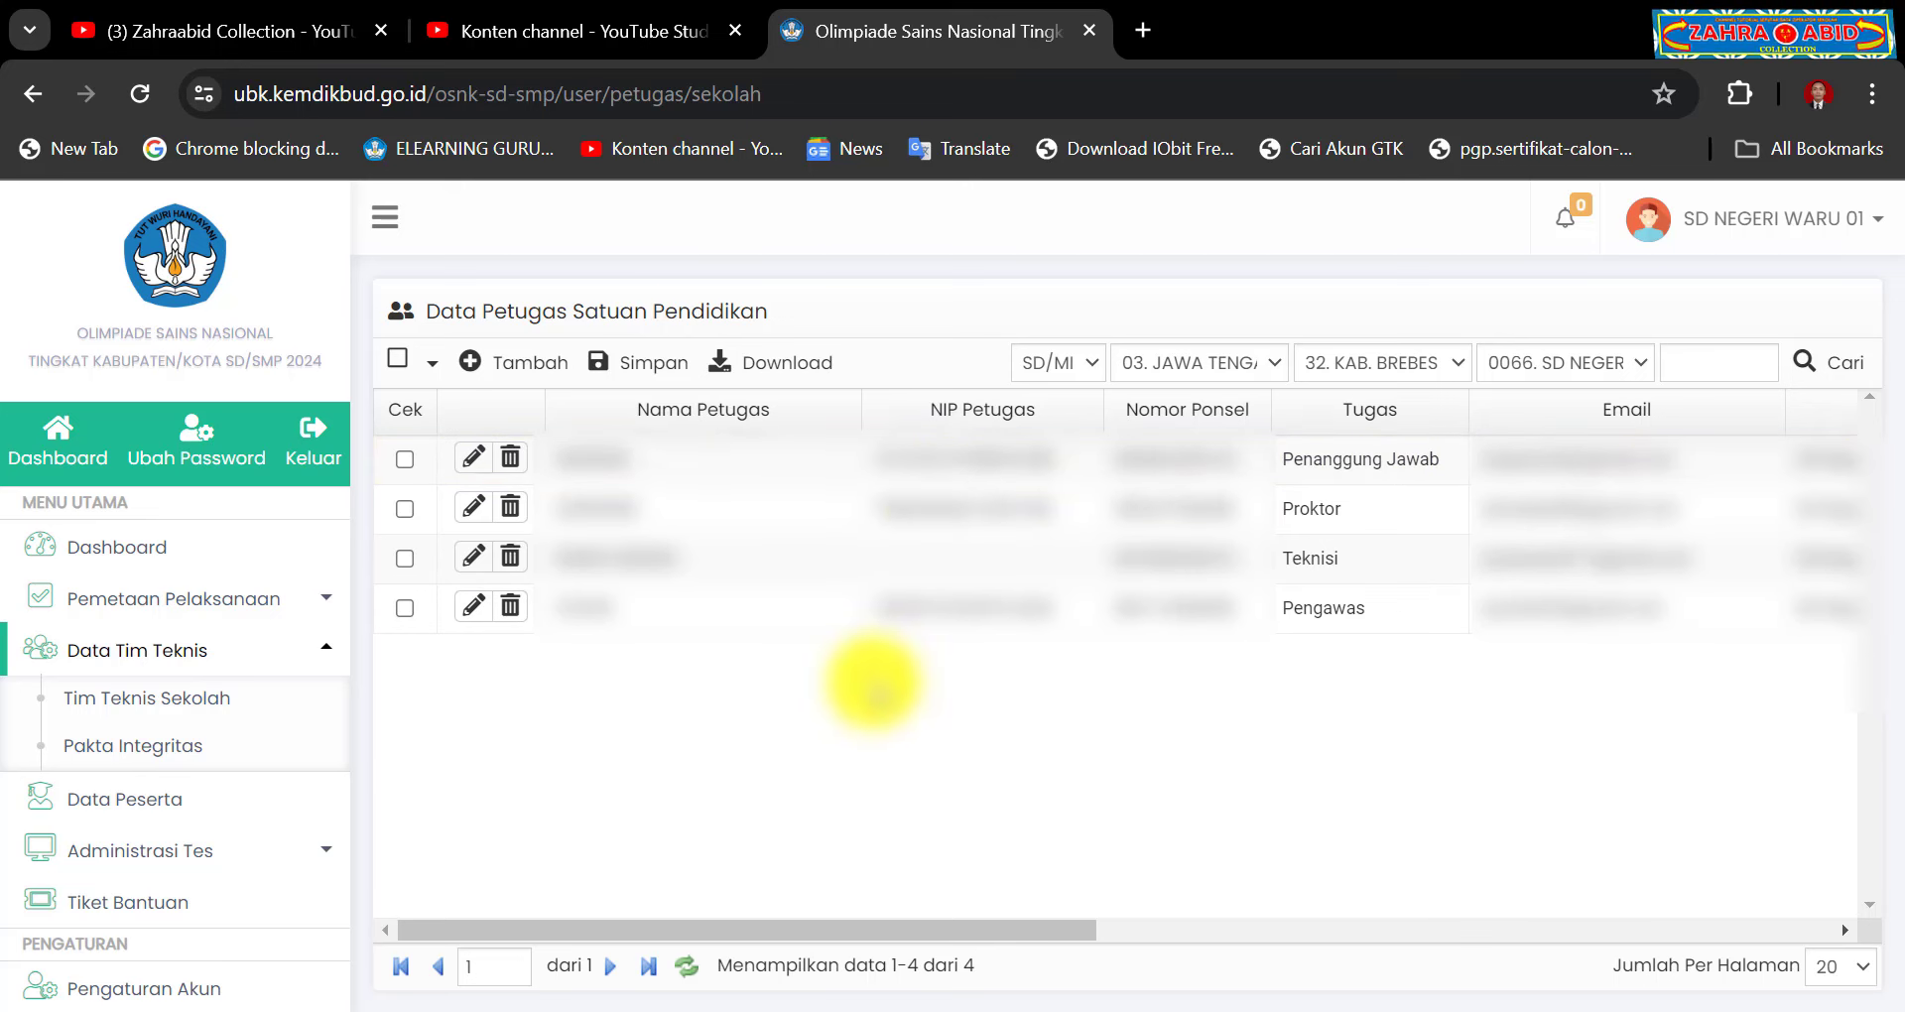
Step: Open Pakta Integritas, review the print preview of the Penanggung Jawab's integrity pact and return to the list
click(185, 749)
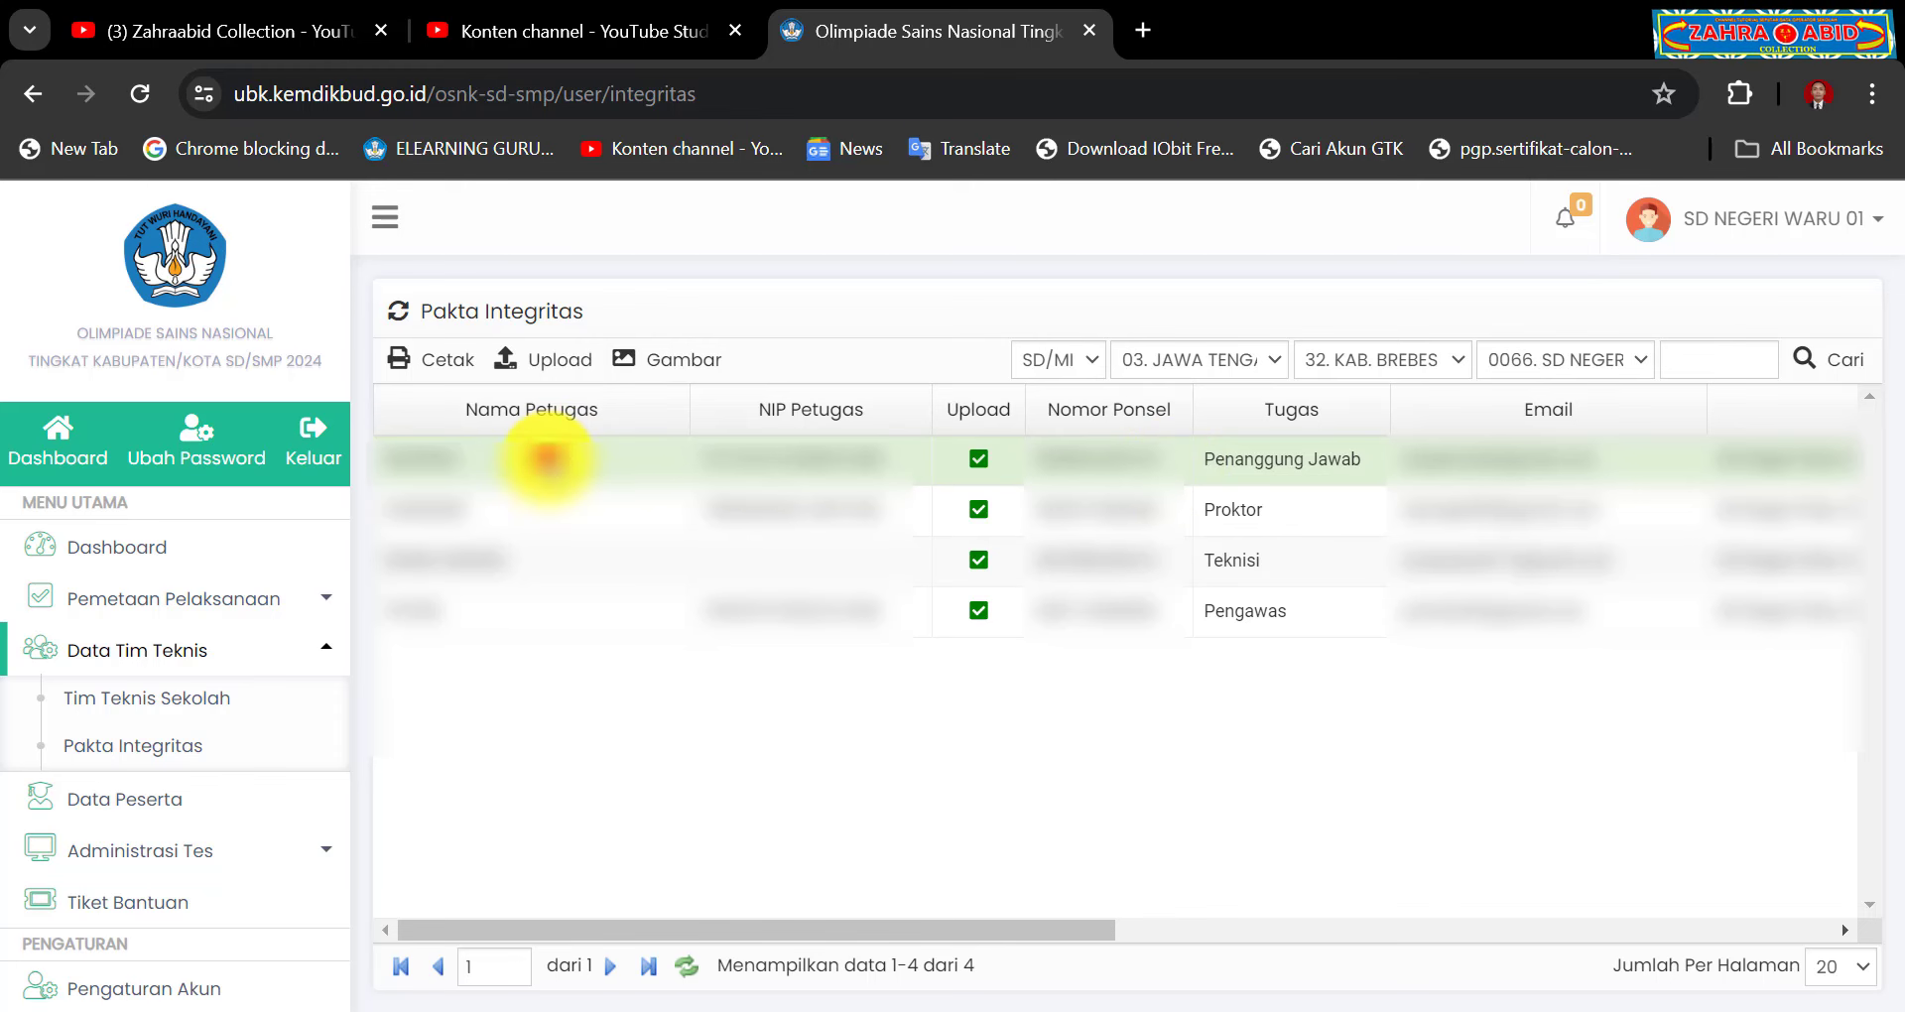
click(436, 362)
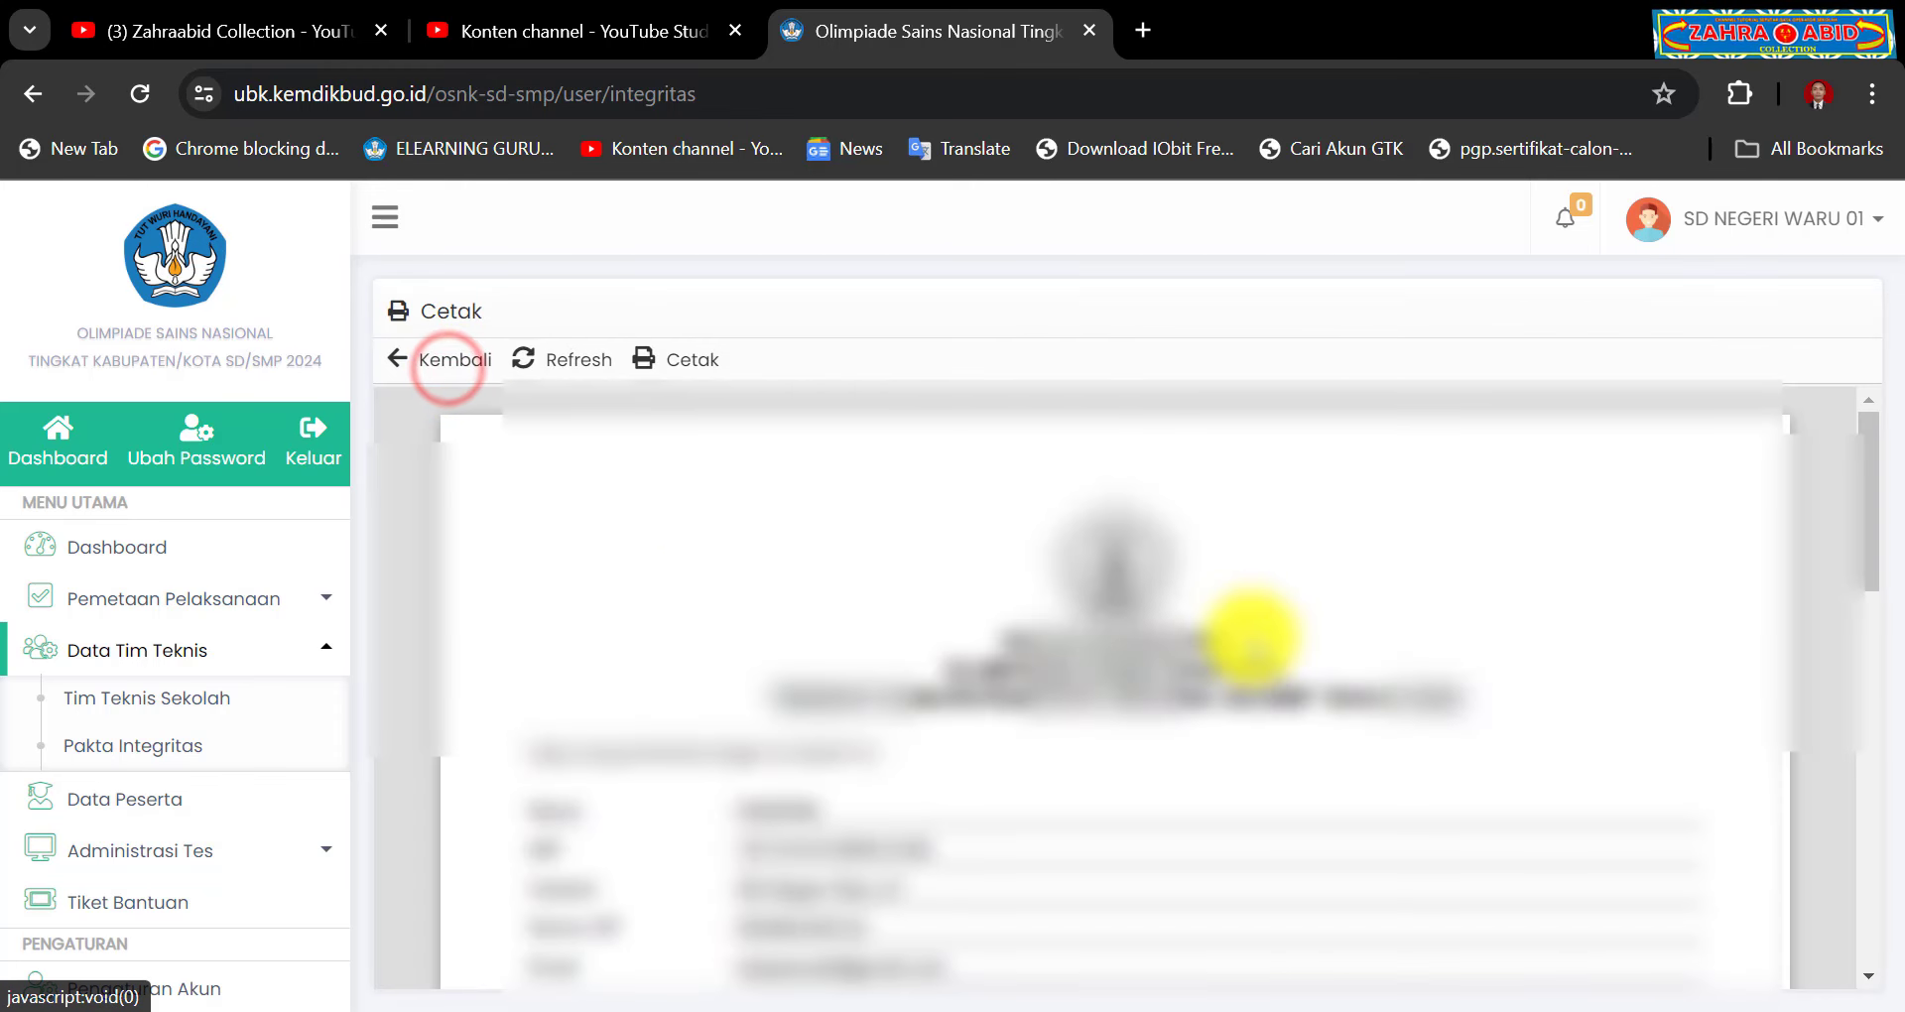
scroll(1253, 640, down, 10)
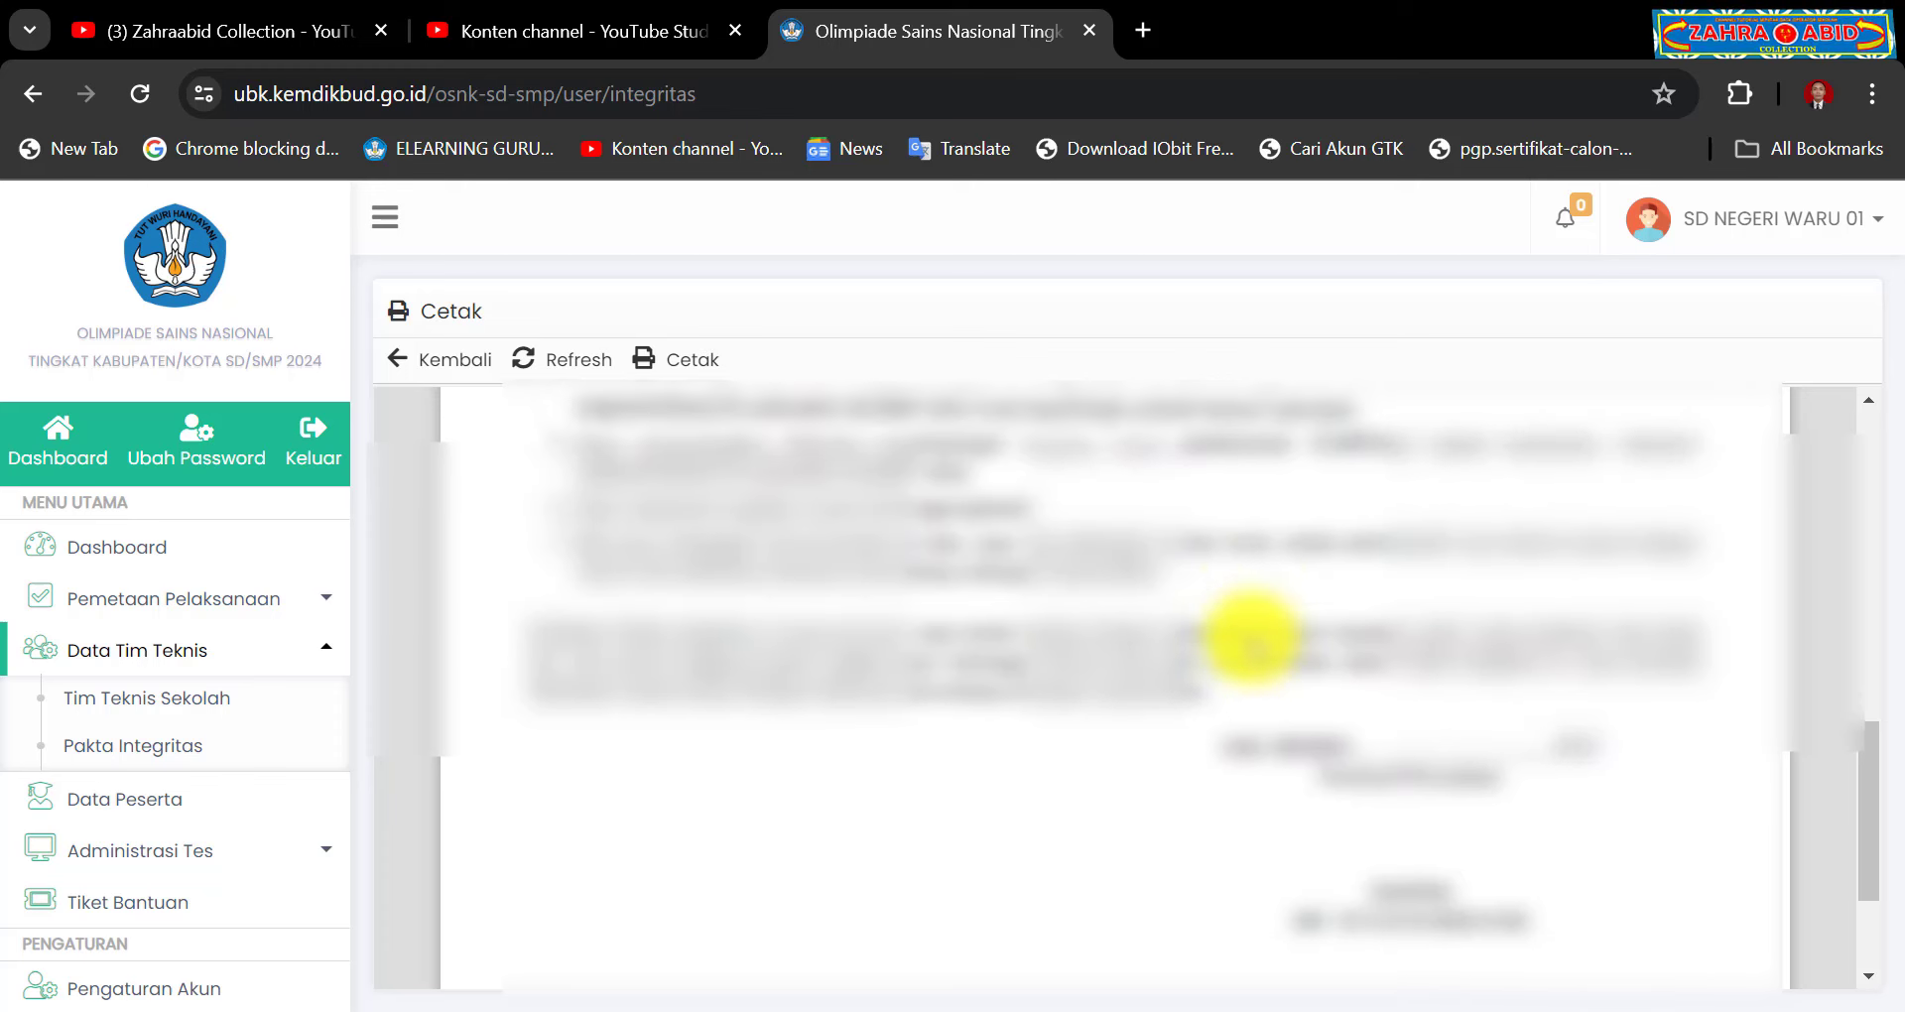
click(473, 361)
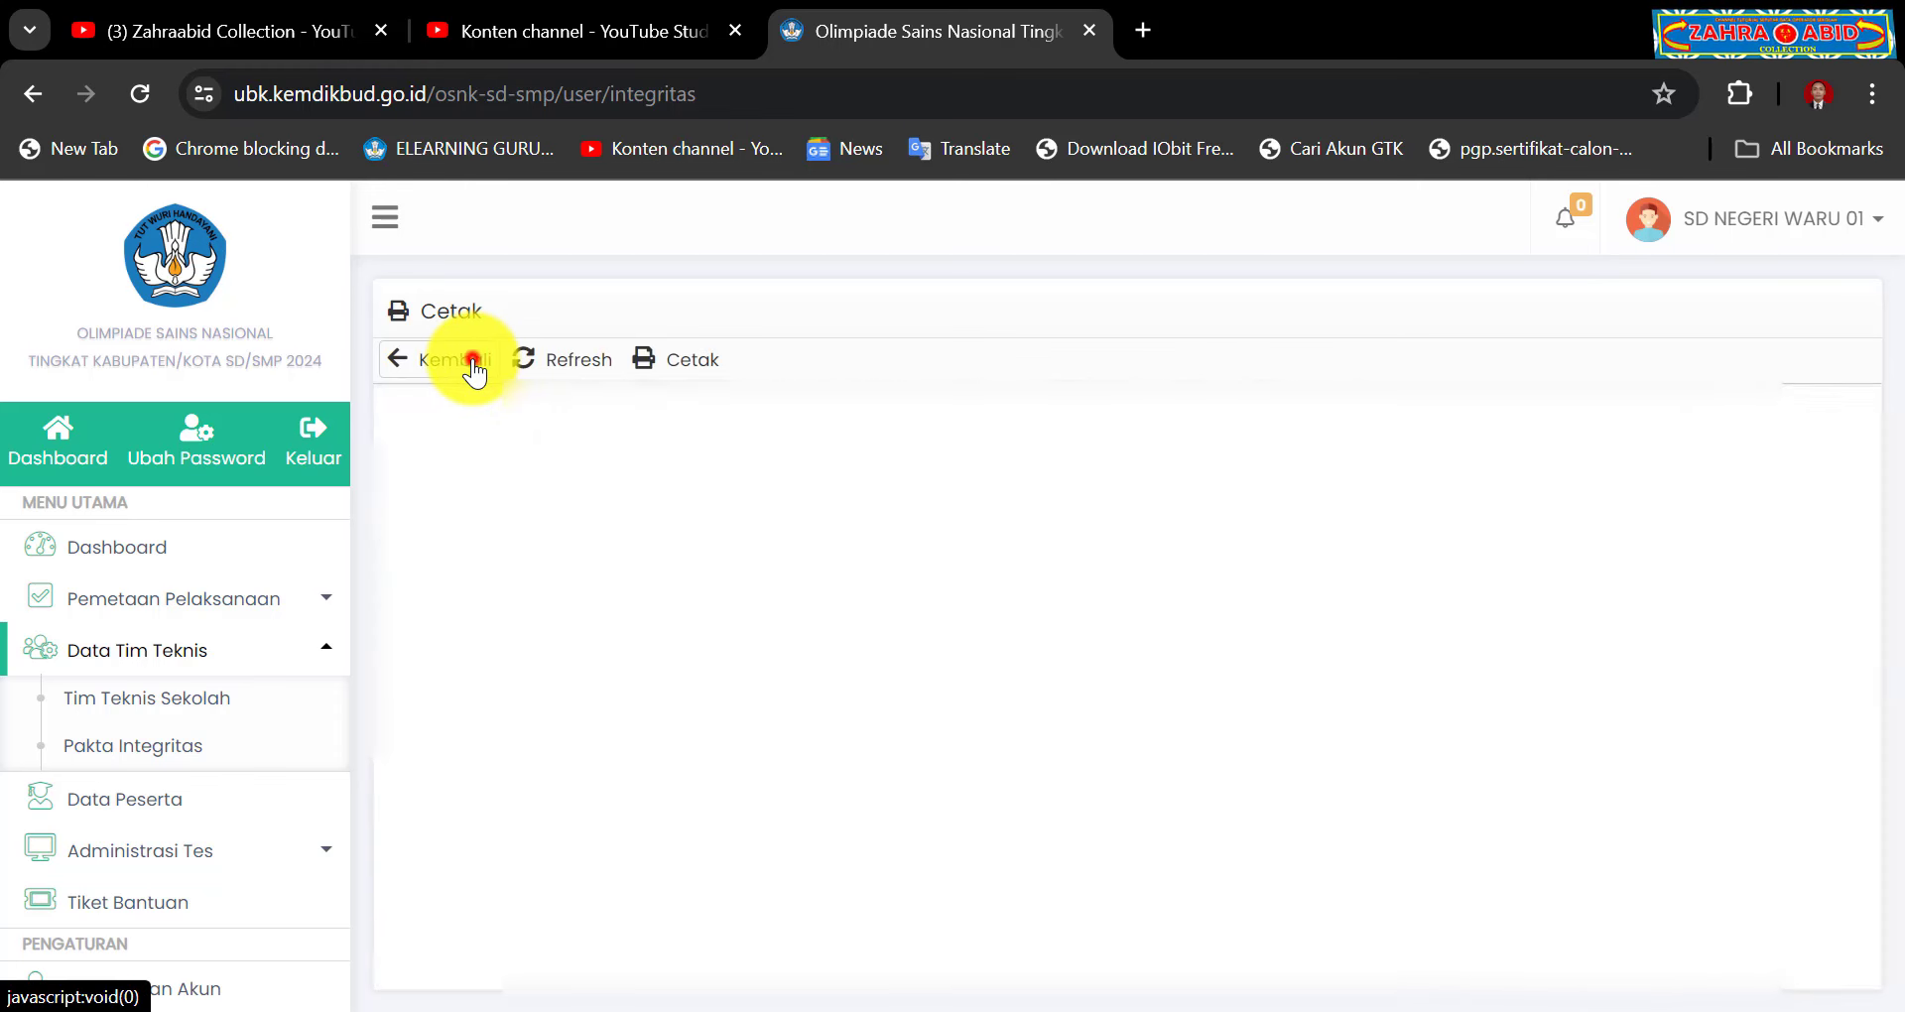
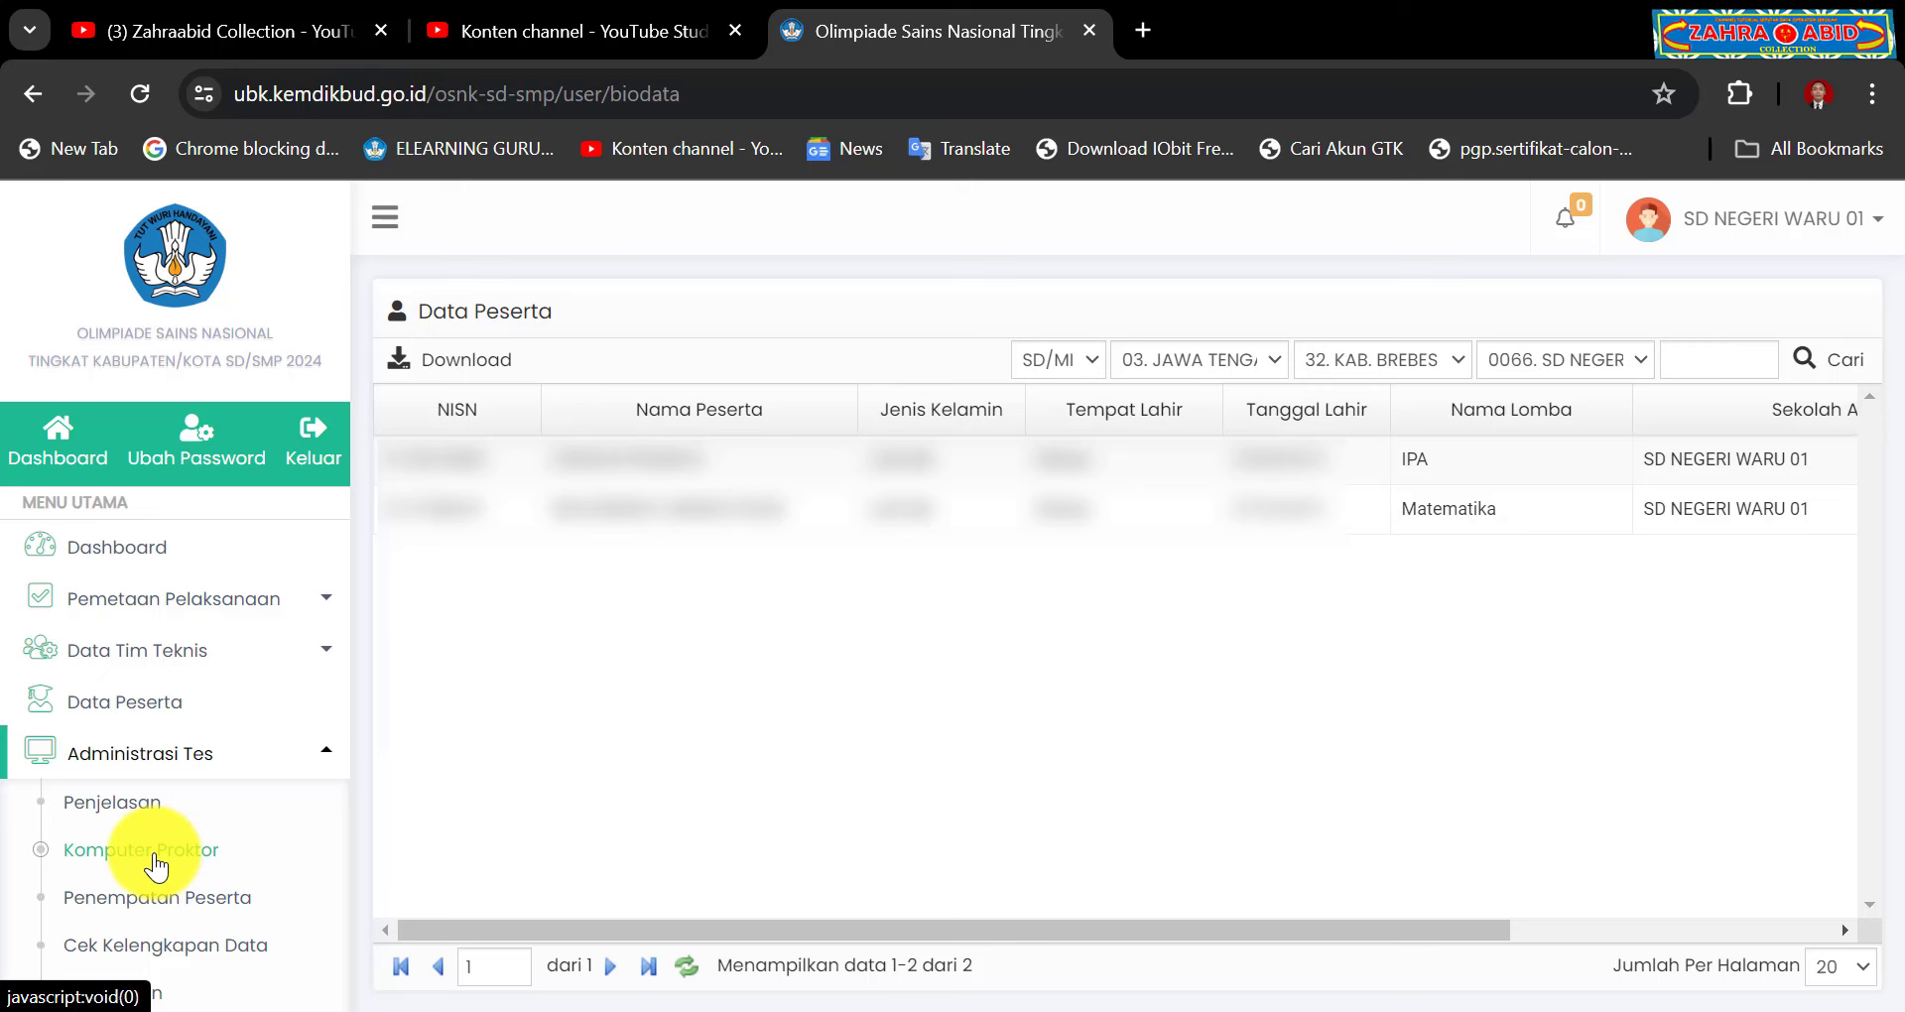
Step: Open Komputer Proktor, inspect the Digunakan Untuk room options in a new entry and close it without saving
click(152, 855)
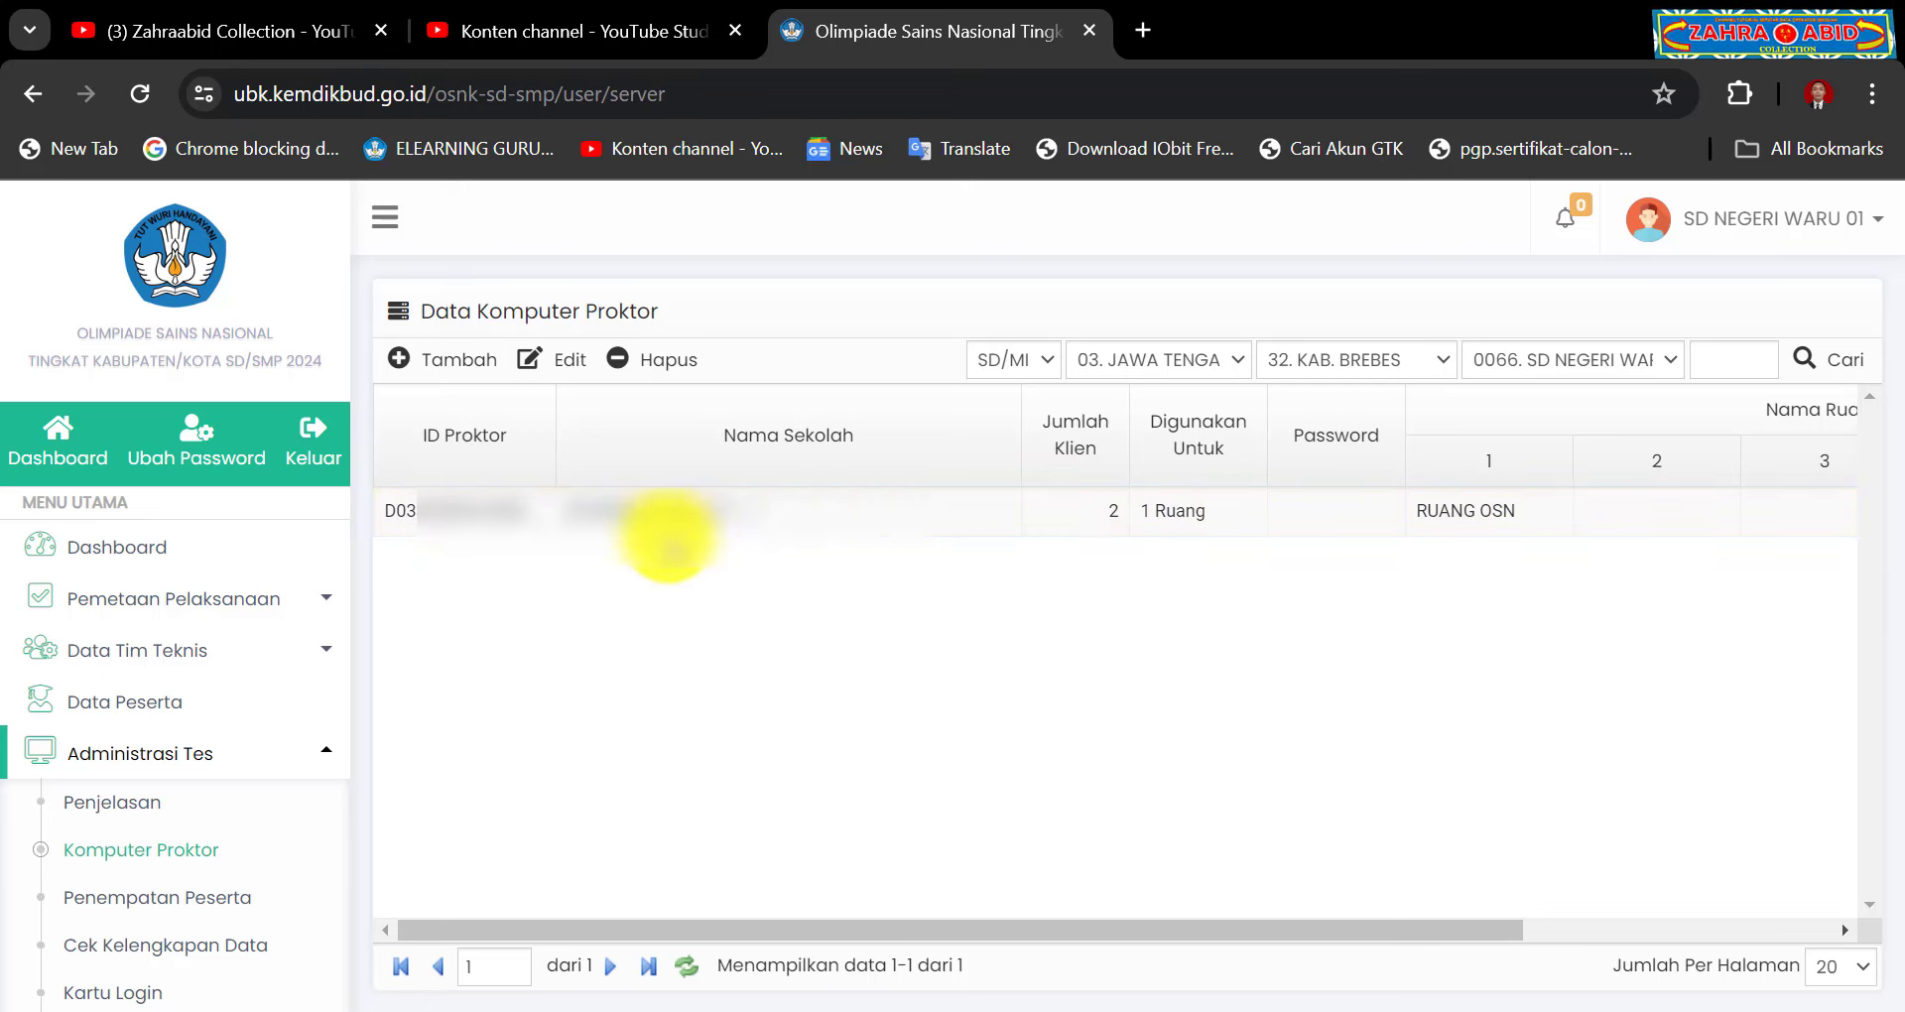
click(465, 361)
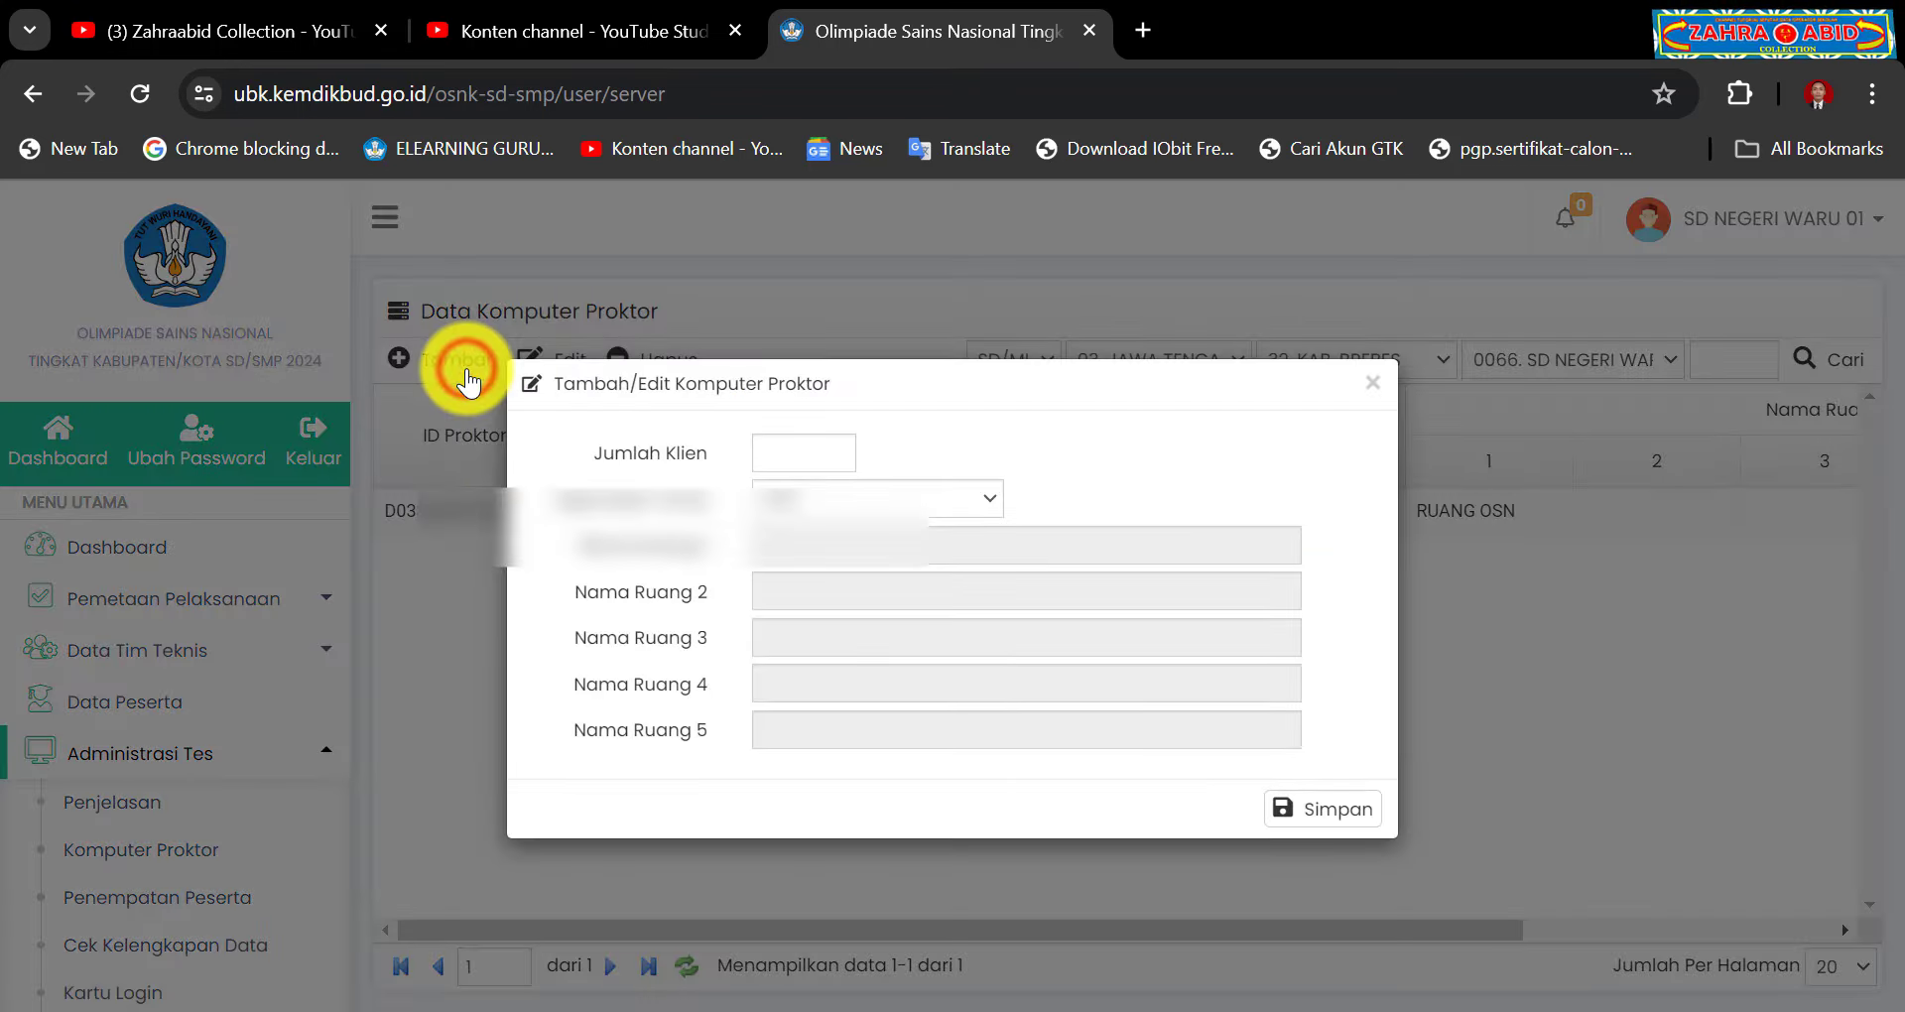
click(842, 457)
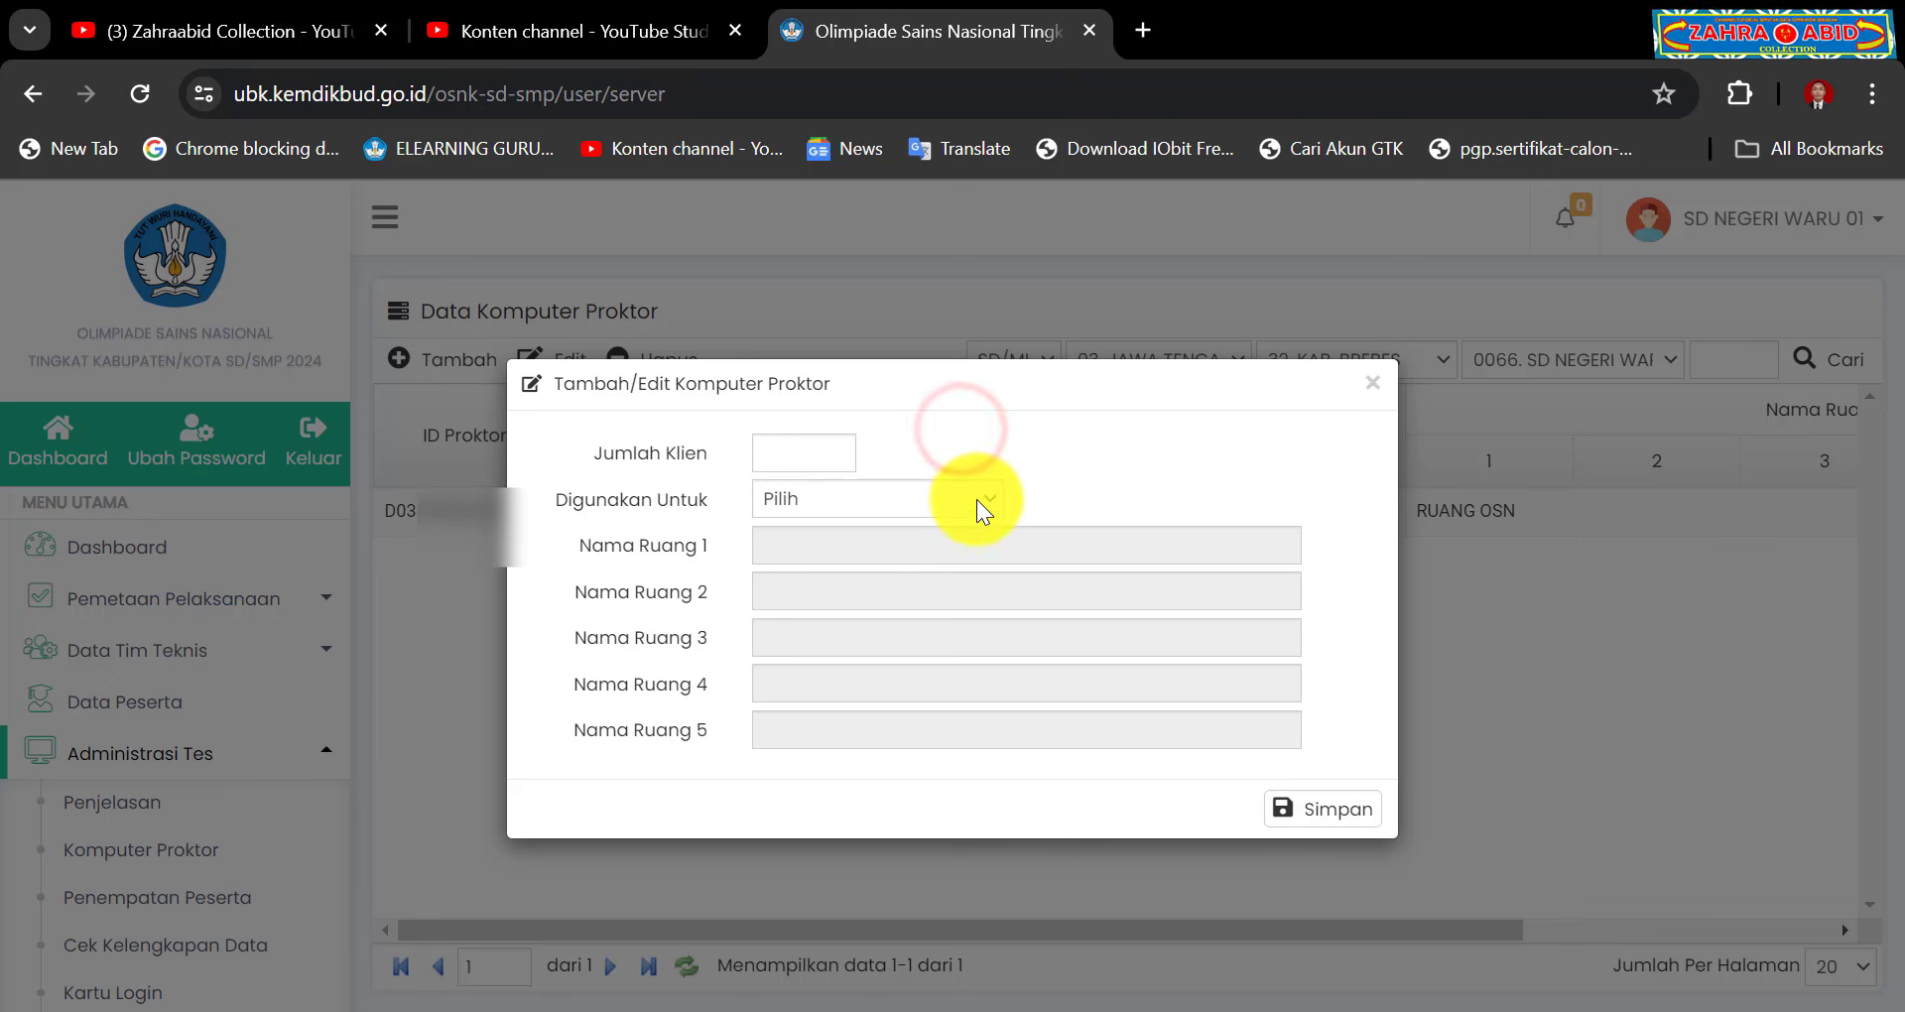
click(980, 506)
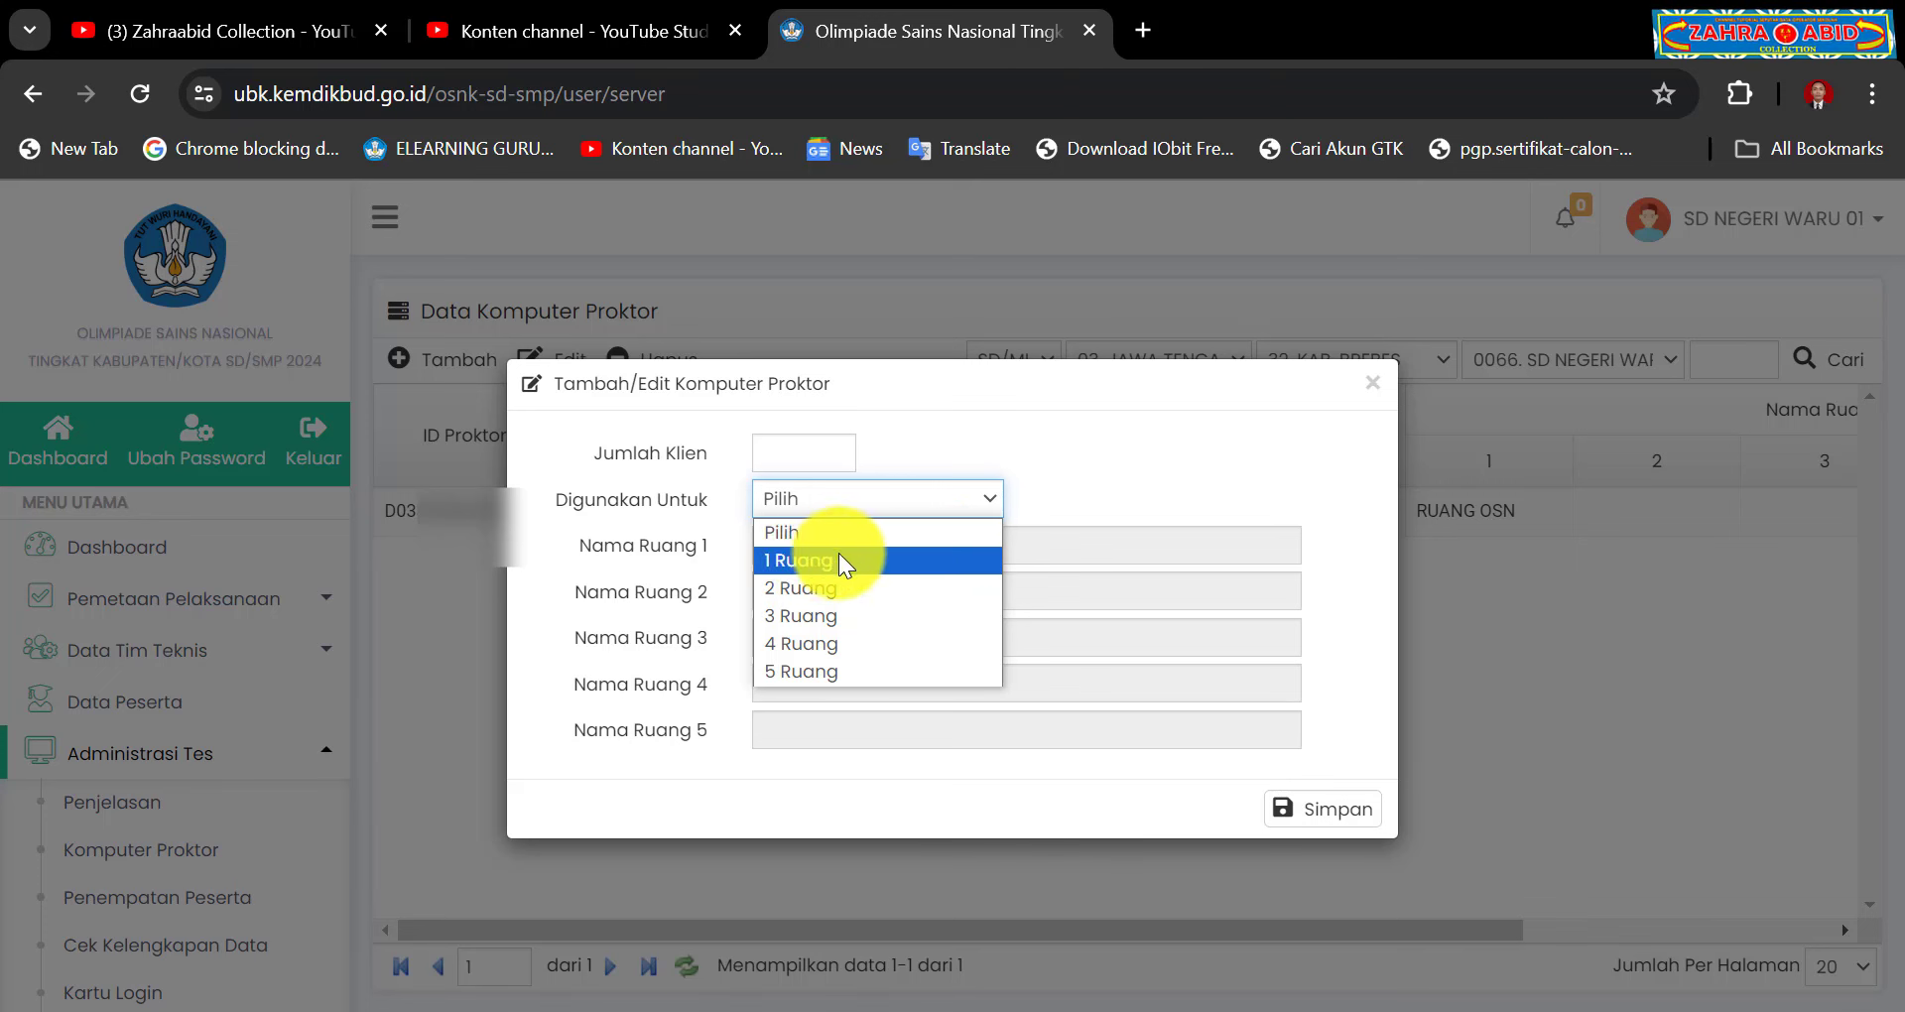
click(1366, 389)
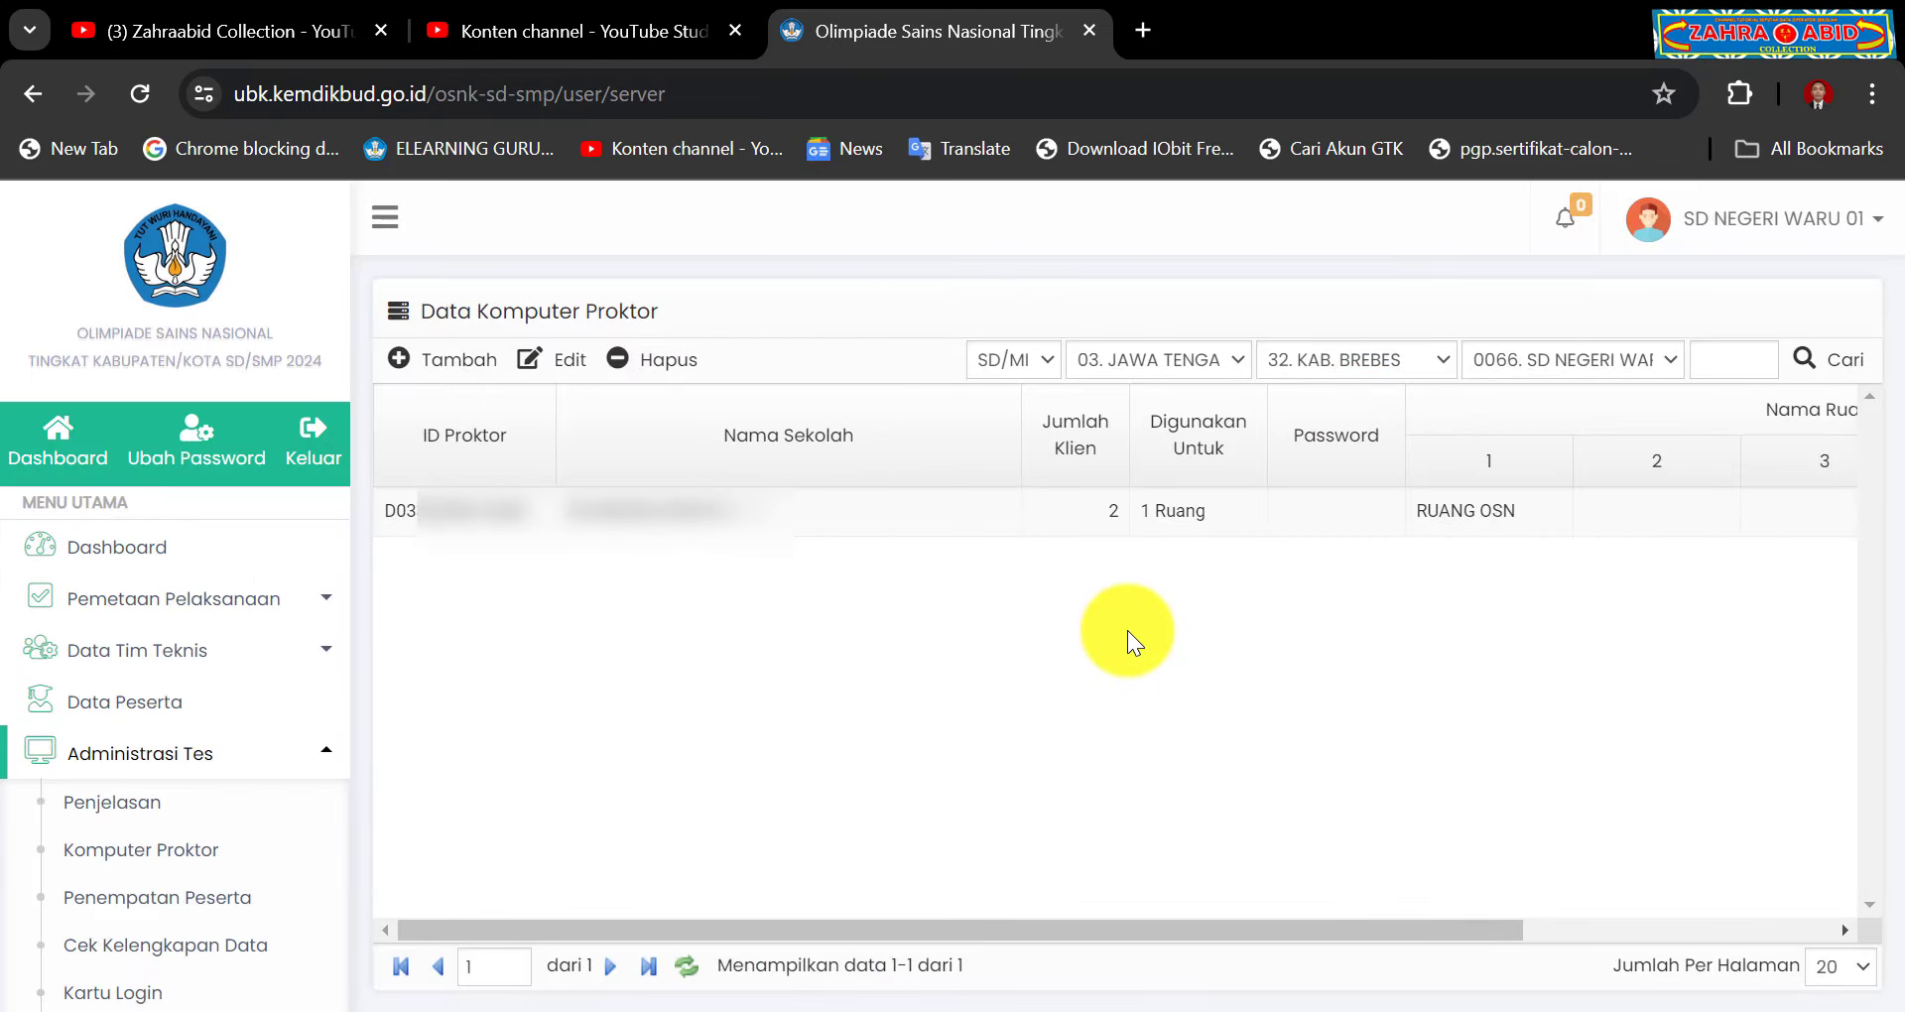
Step: Examine the ID Proktor and Password fields of the existing proctor computer entry
click(490, 526)
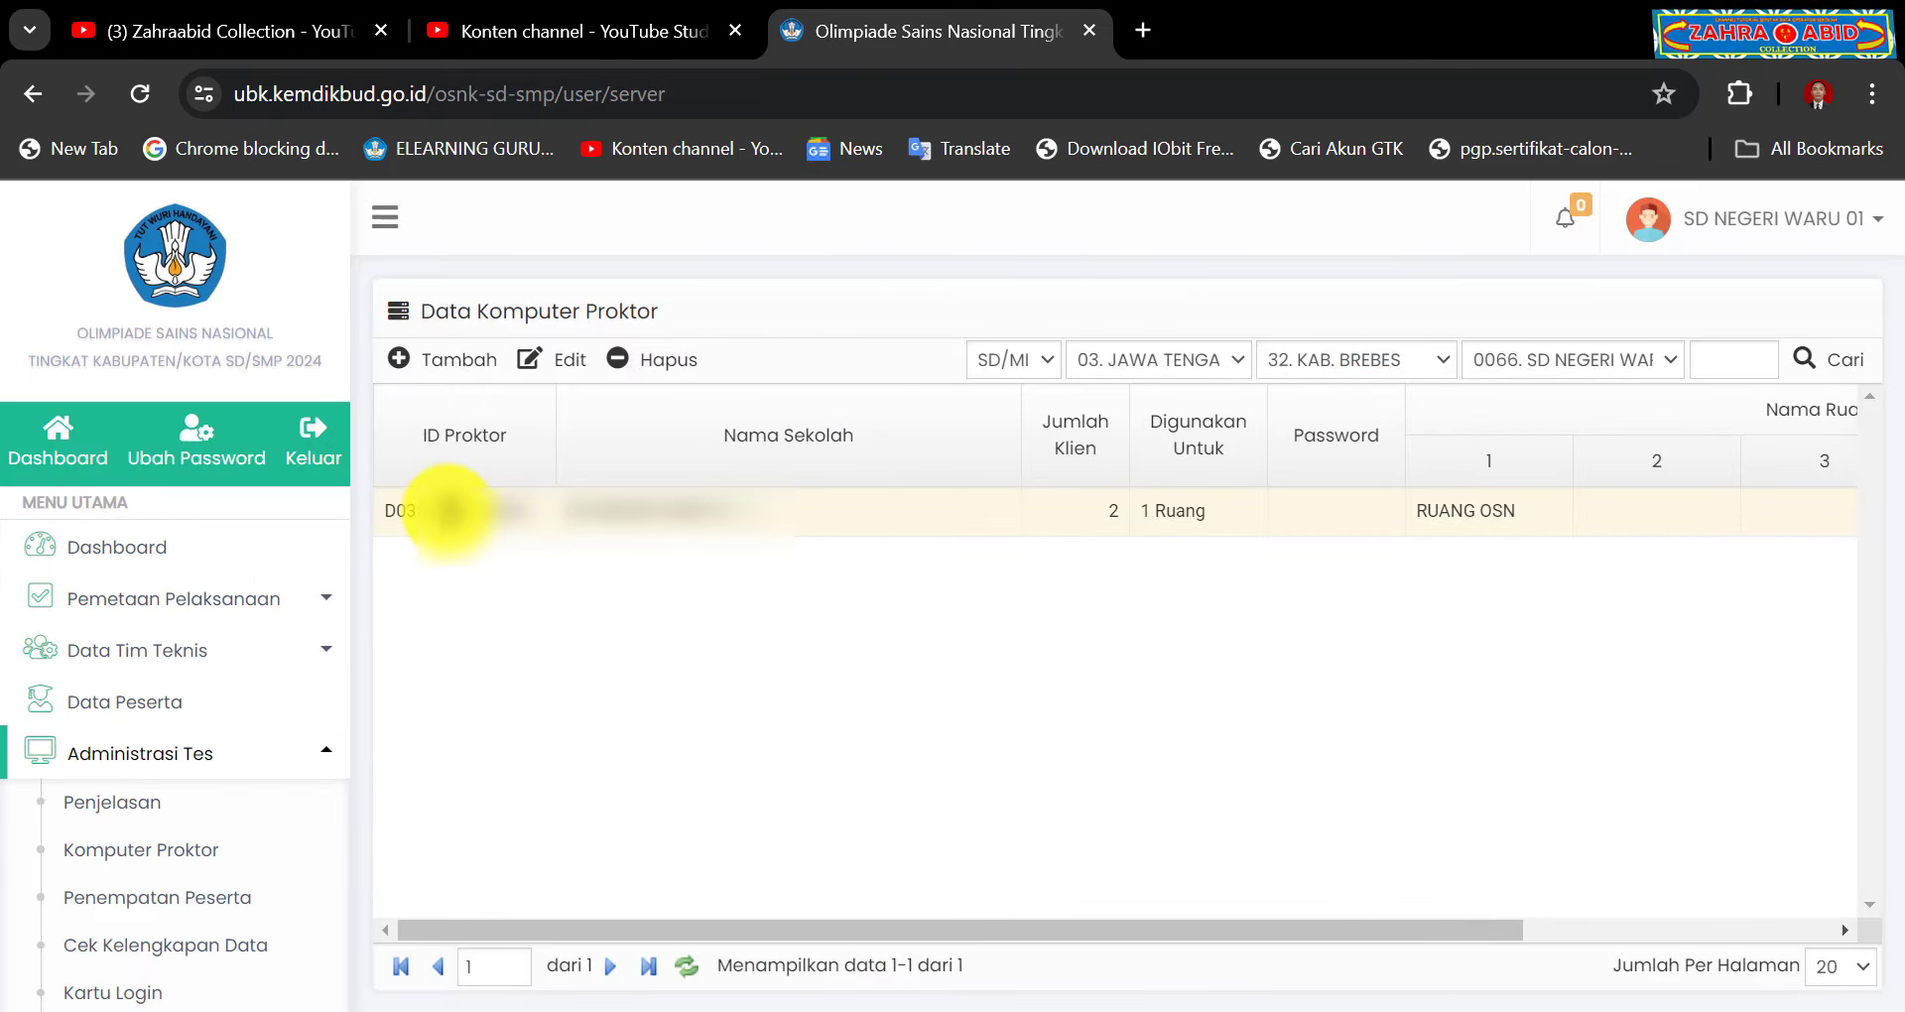
click(1314, 514)
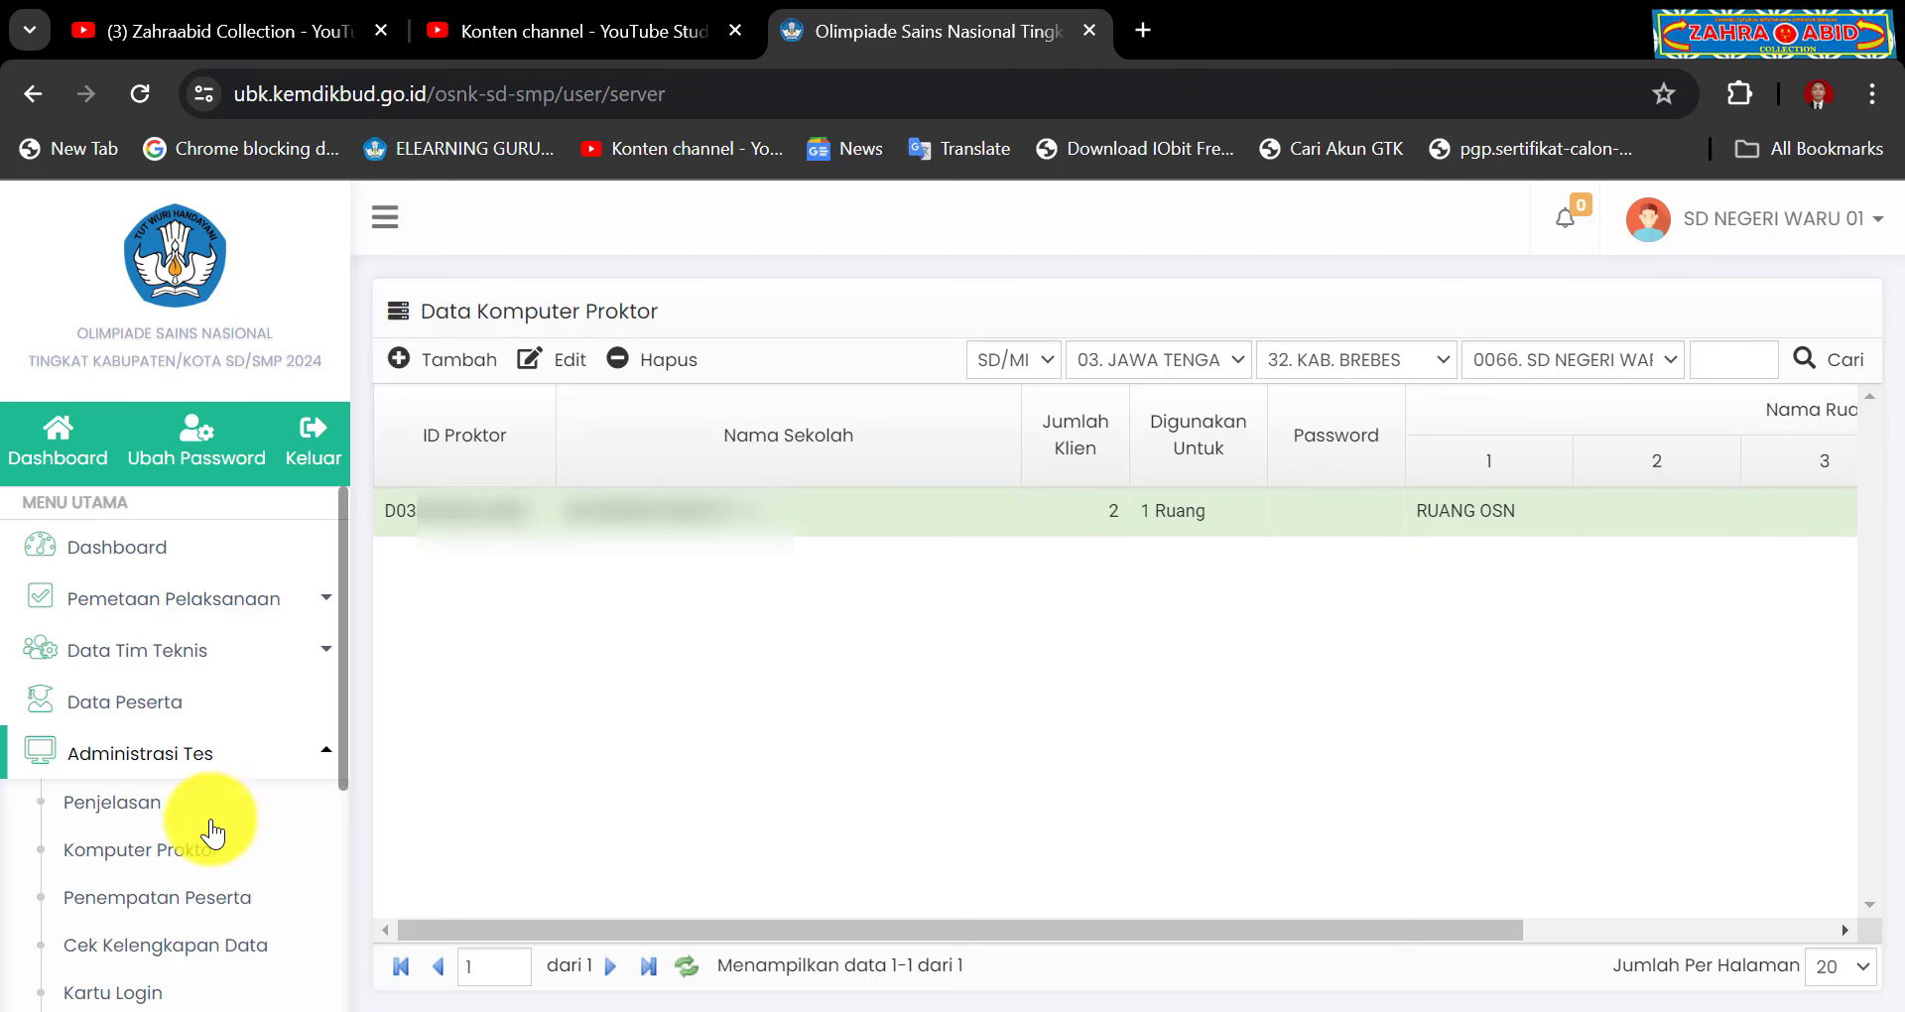
click(205, 851)
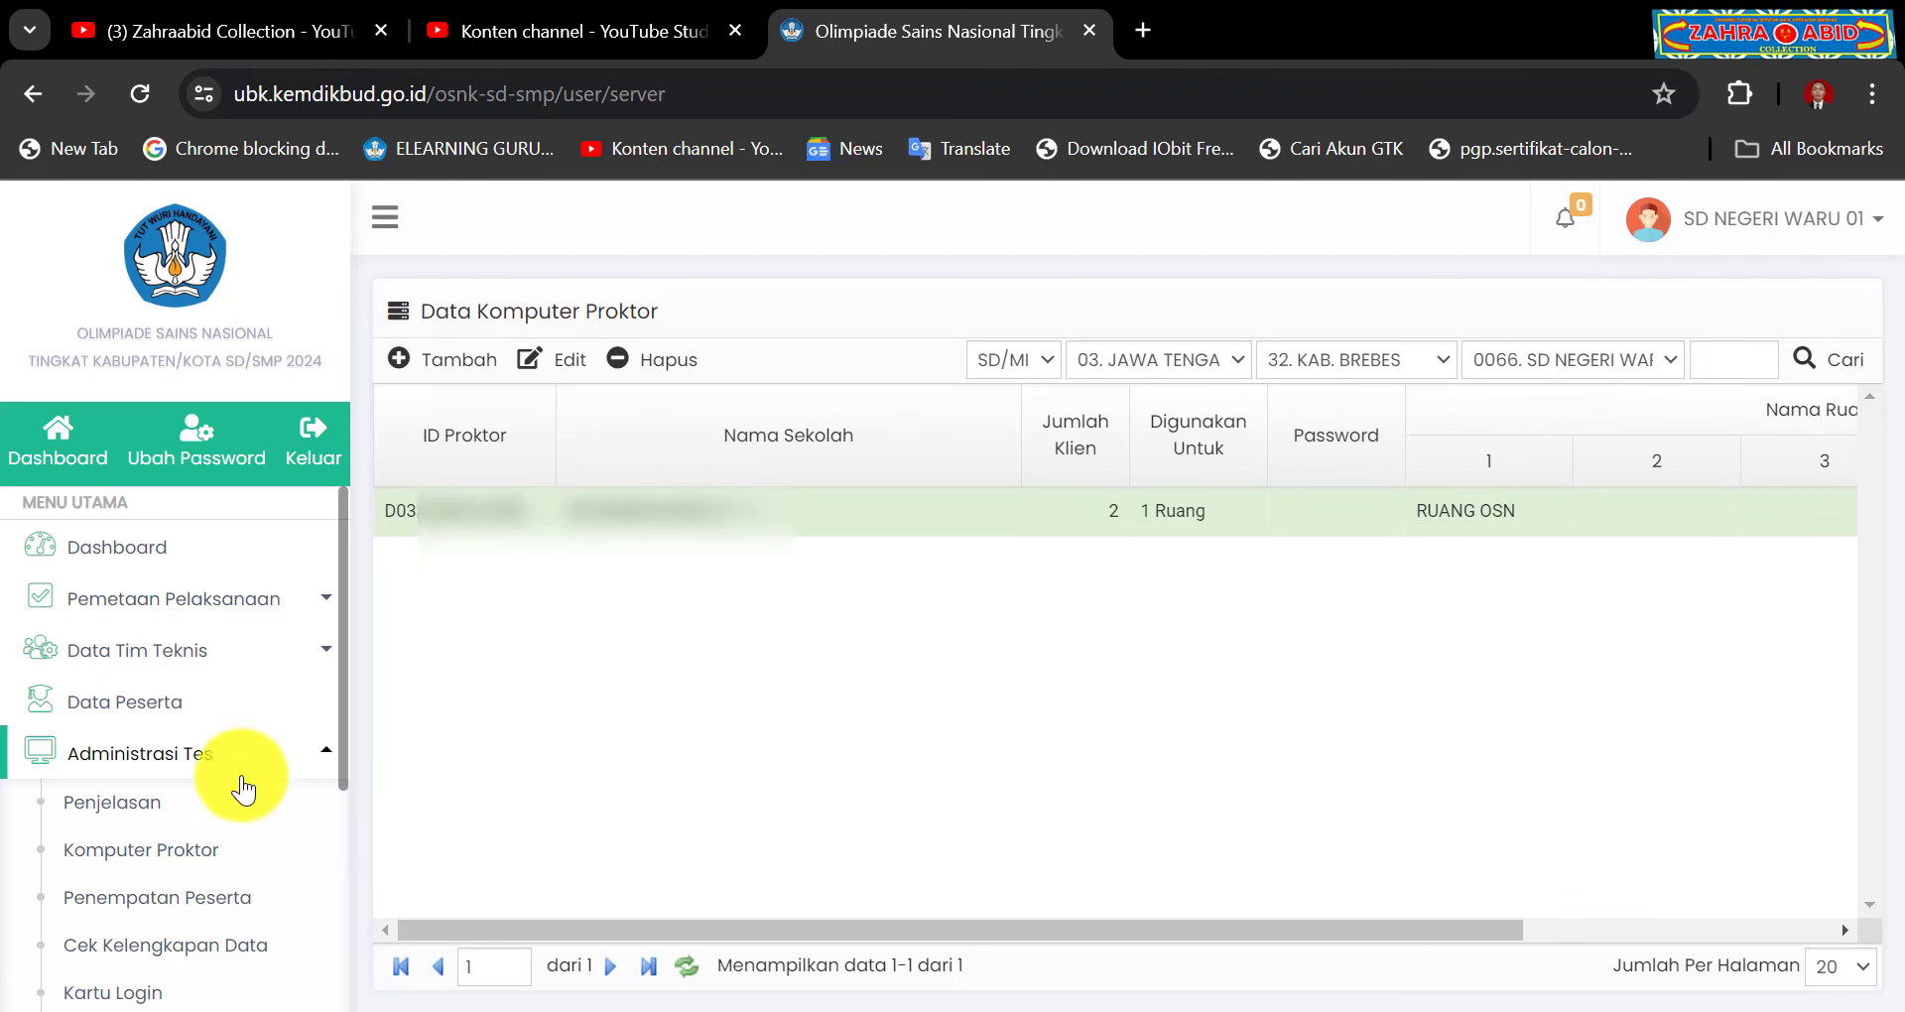
Step: Review the participants' room, session and competition in Penempatan Peserta and their status in Cek Kelengkapan Data
click(209, 886)
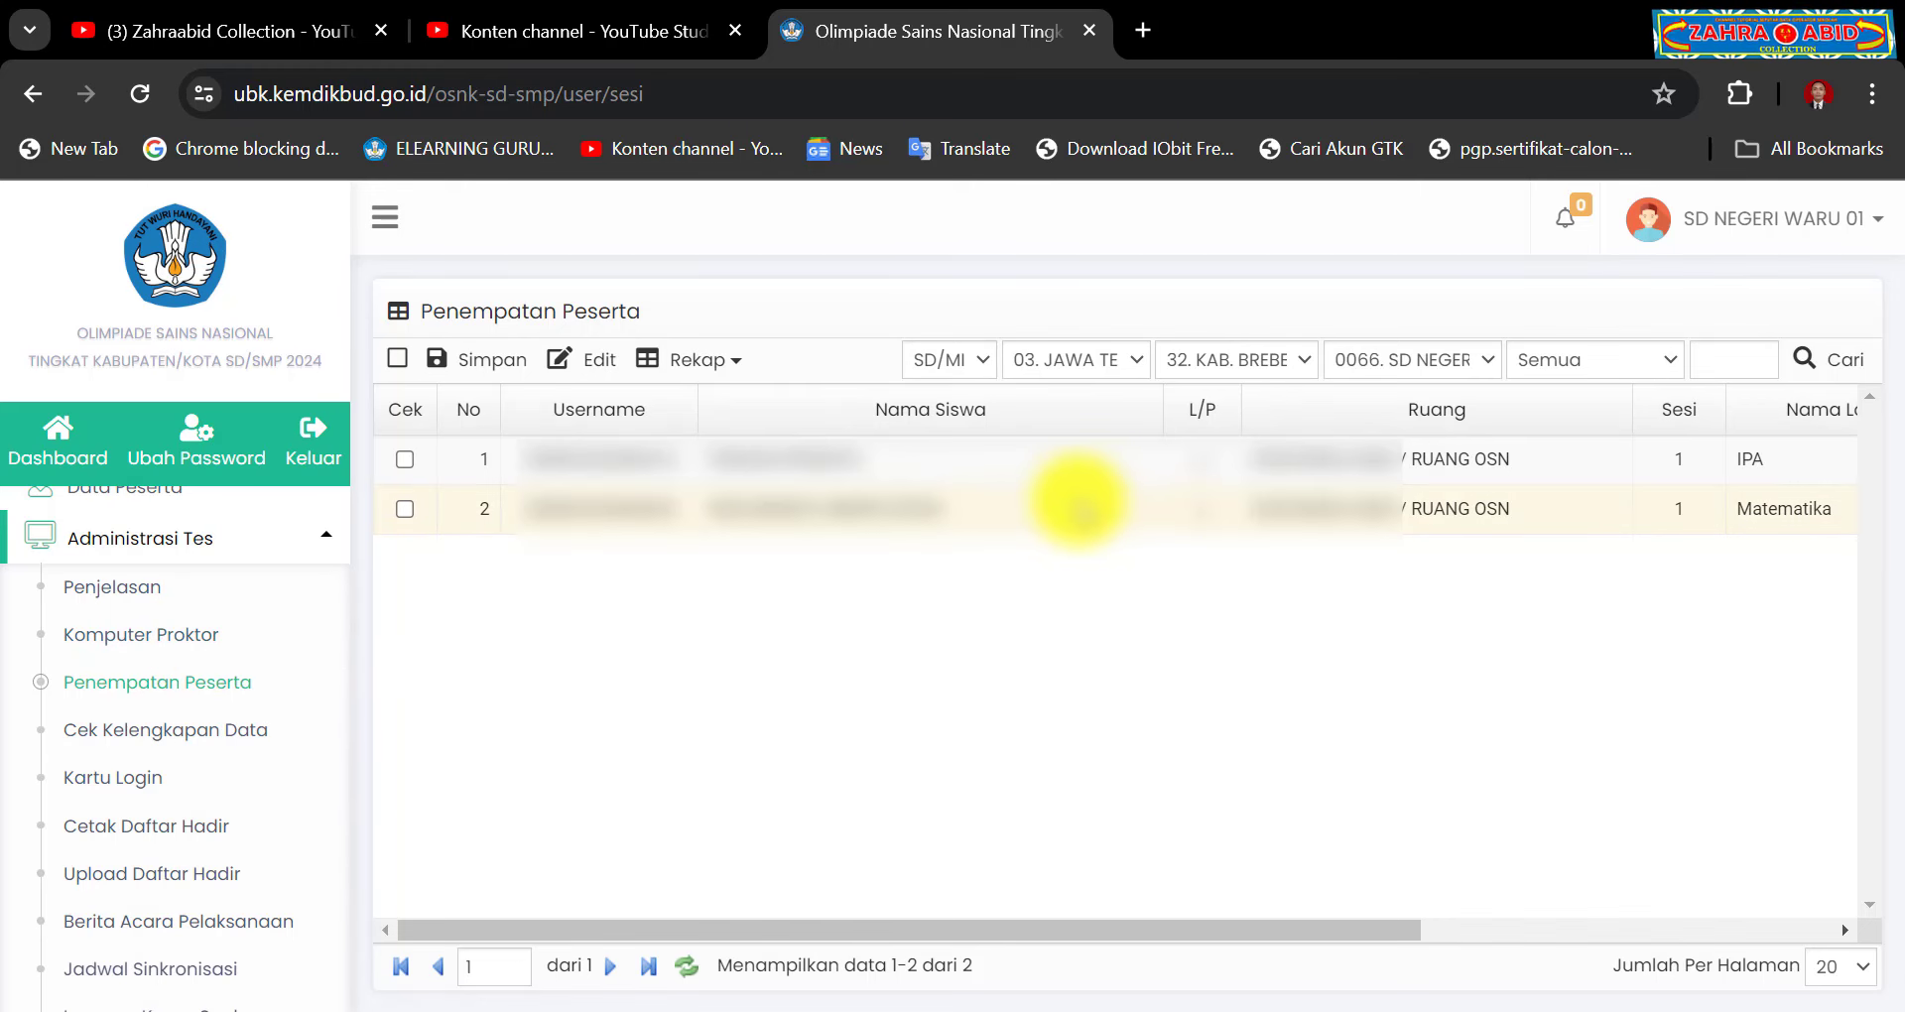
drag(1142, 927, 1581, 919)
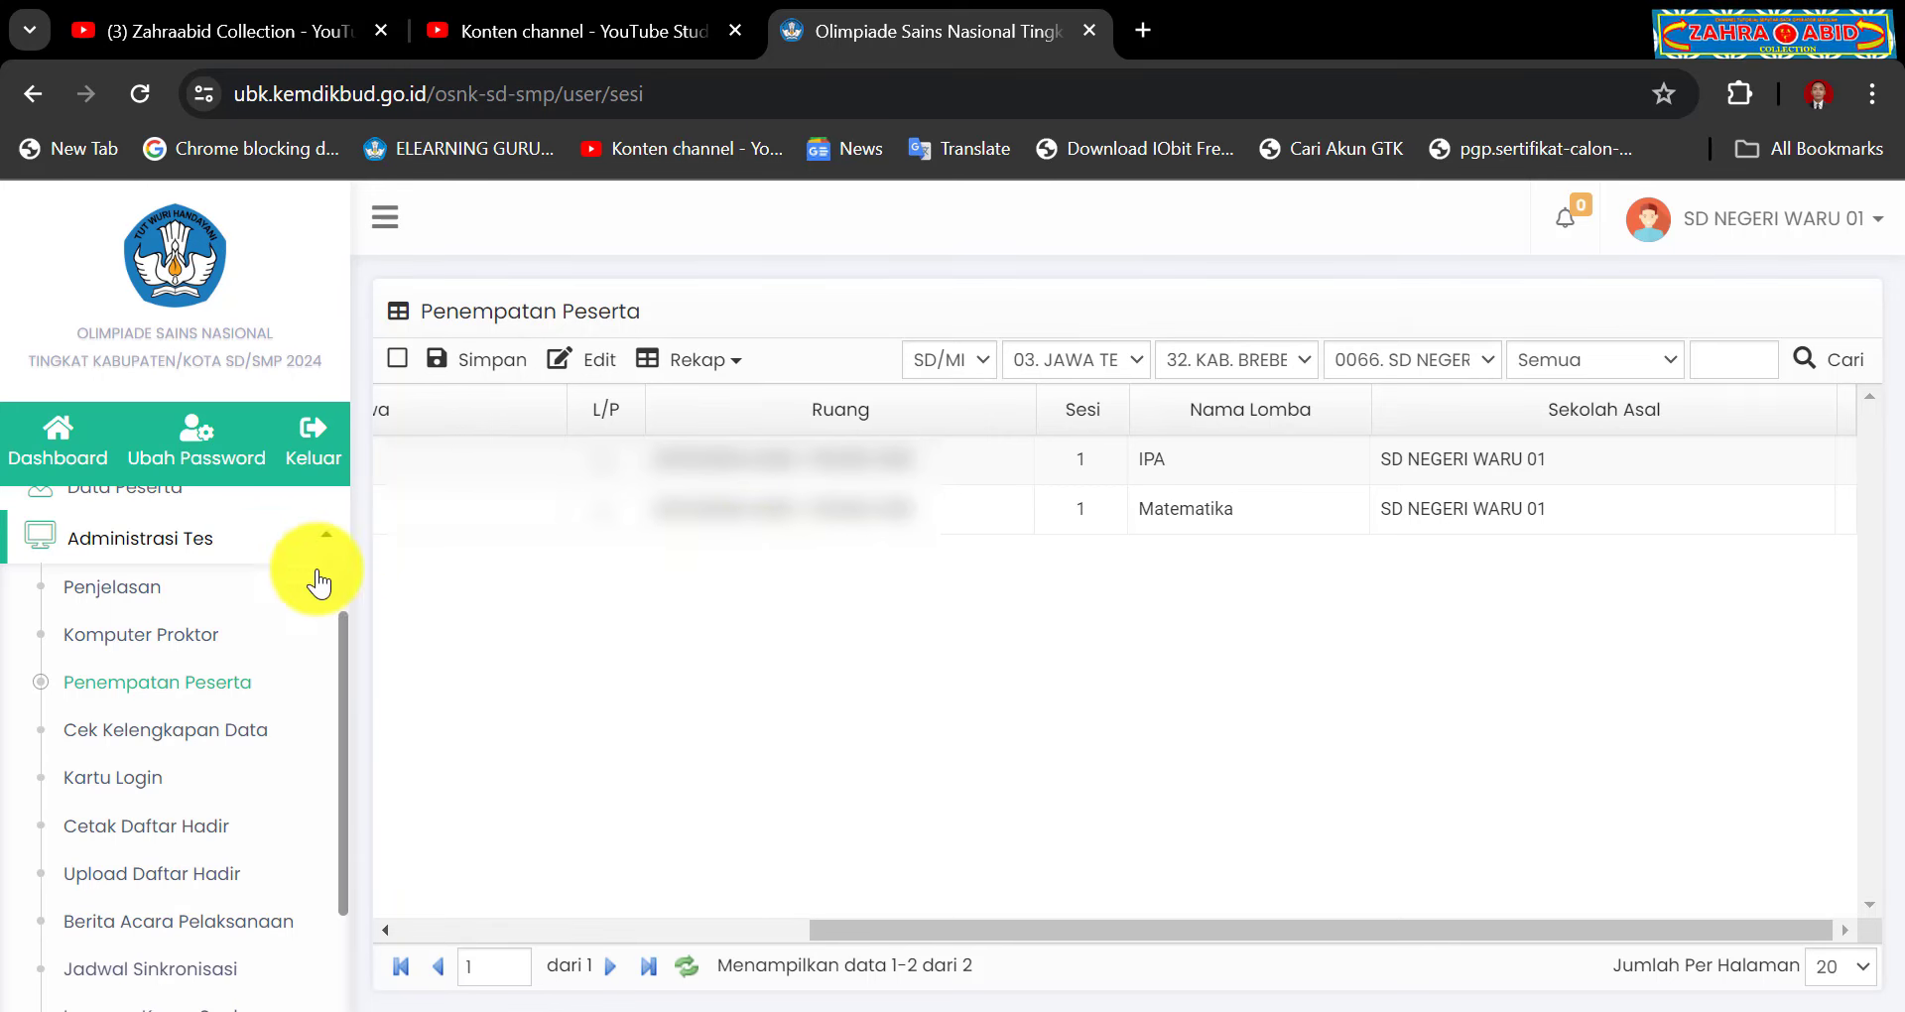
click(239, 634)
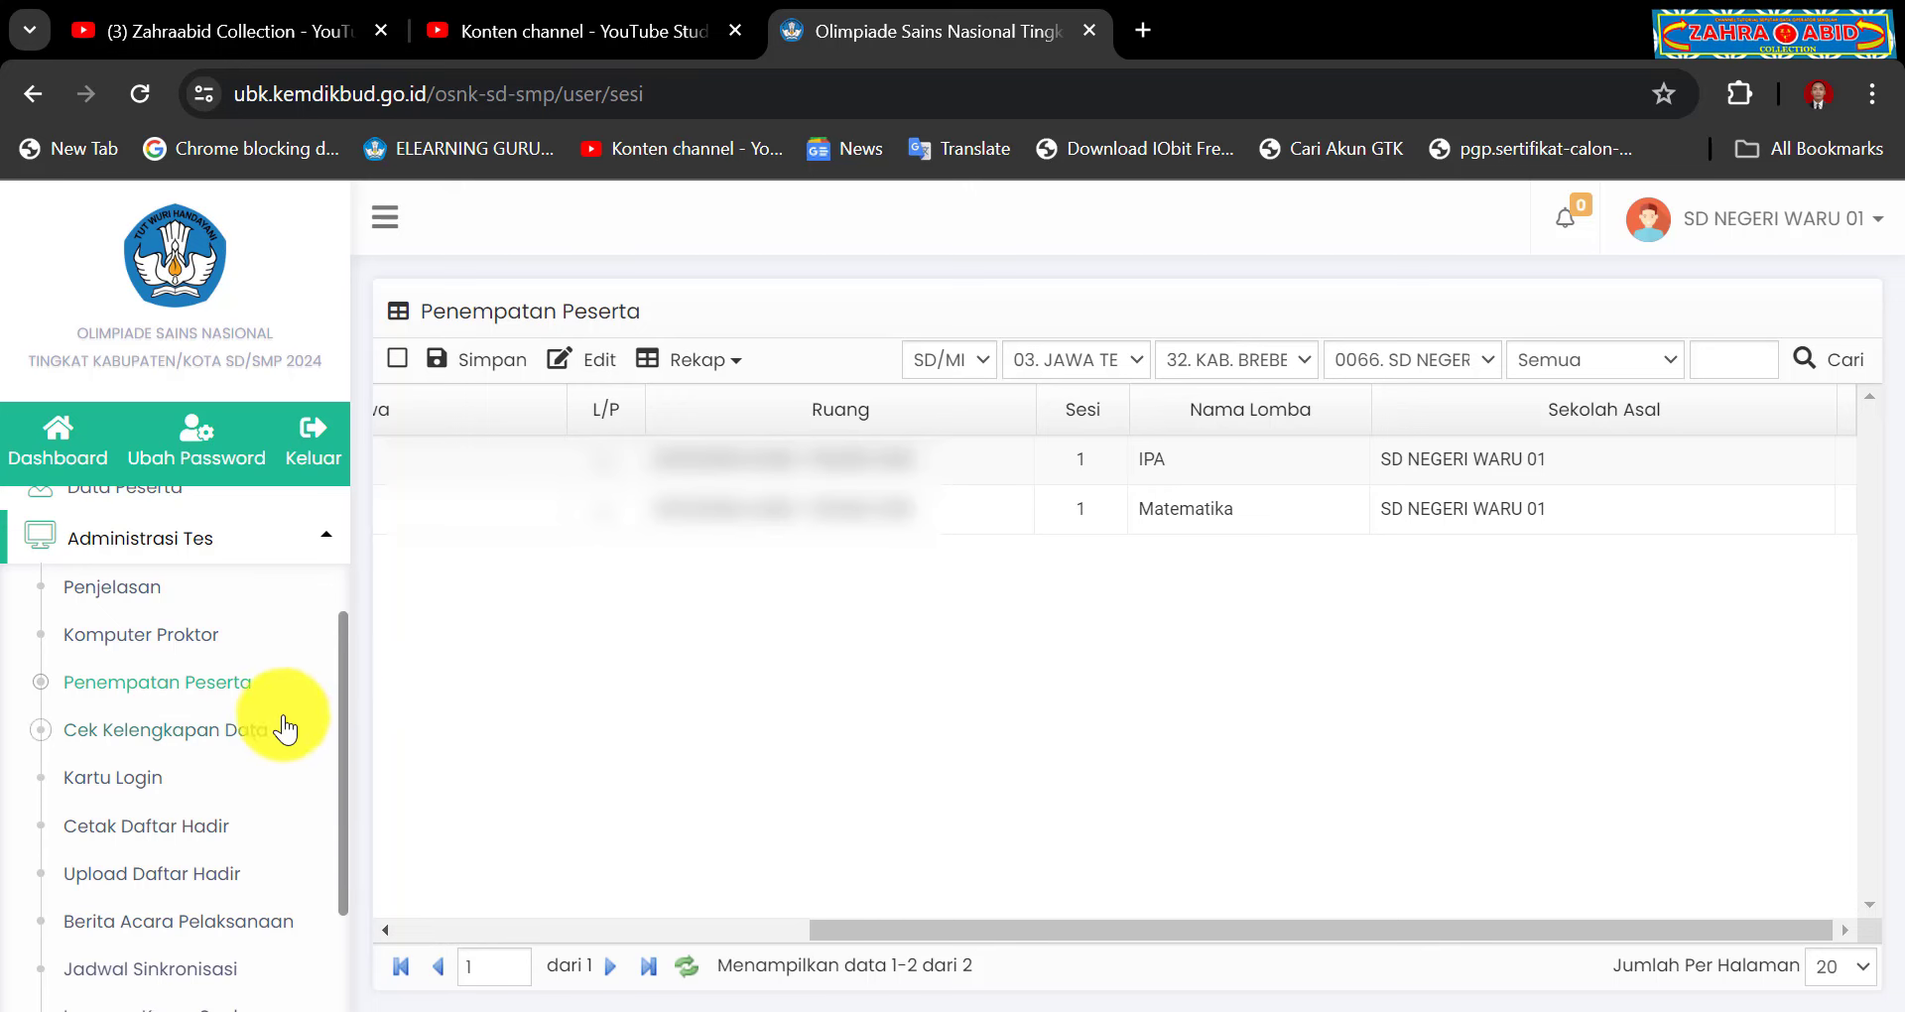
click(241, 731)
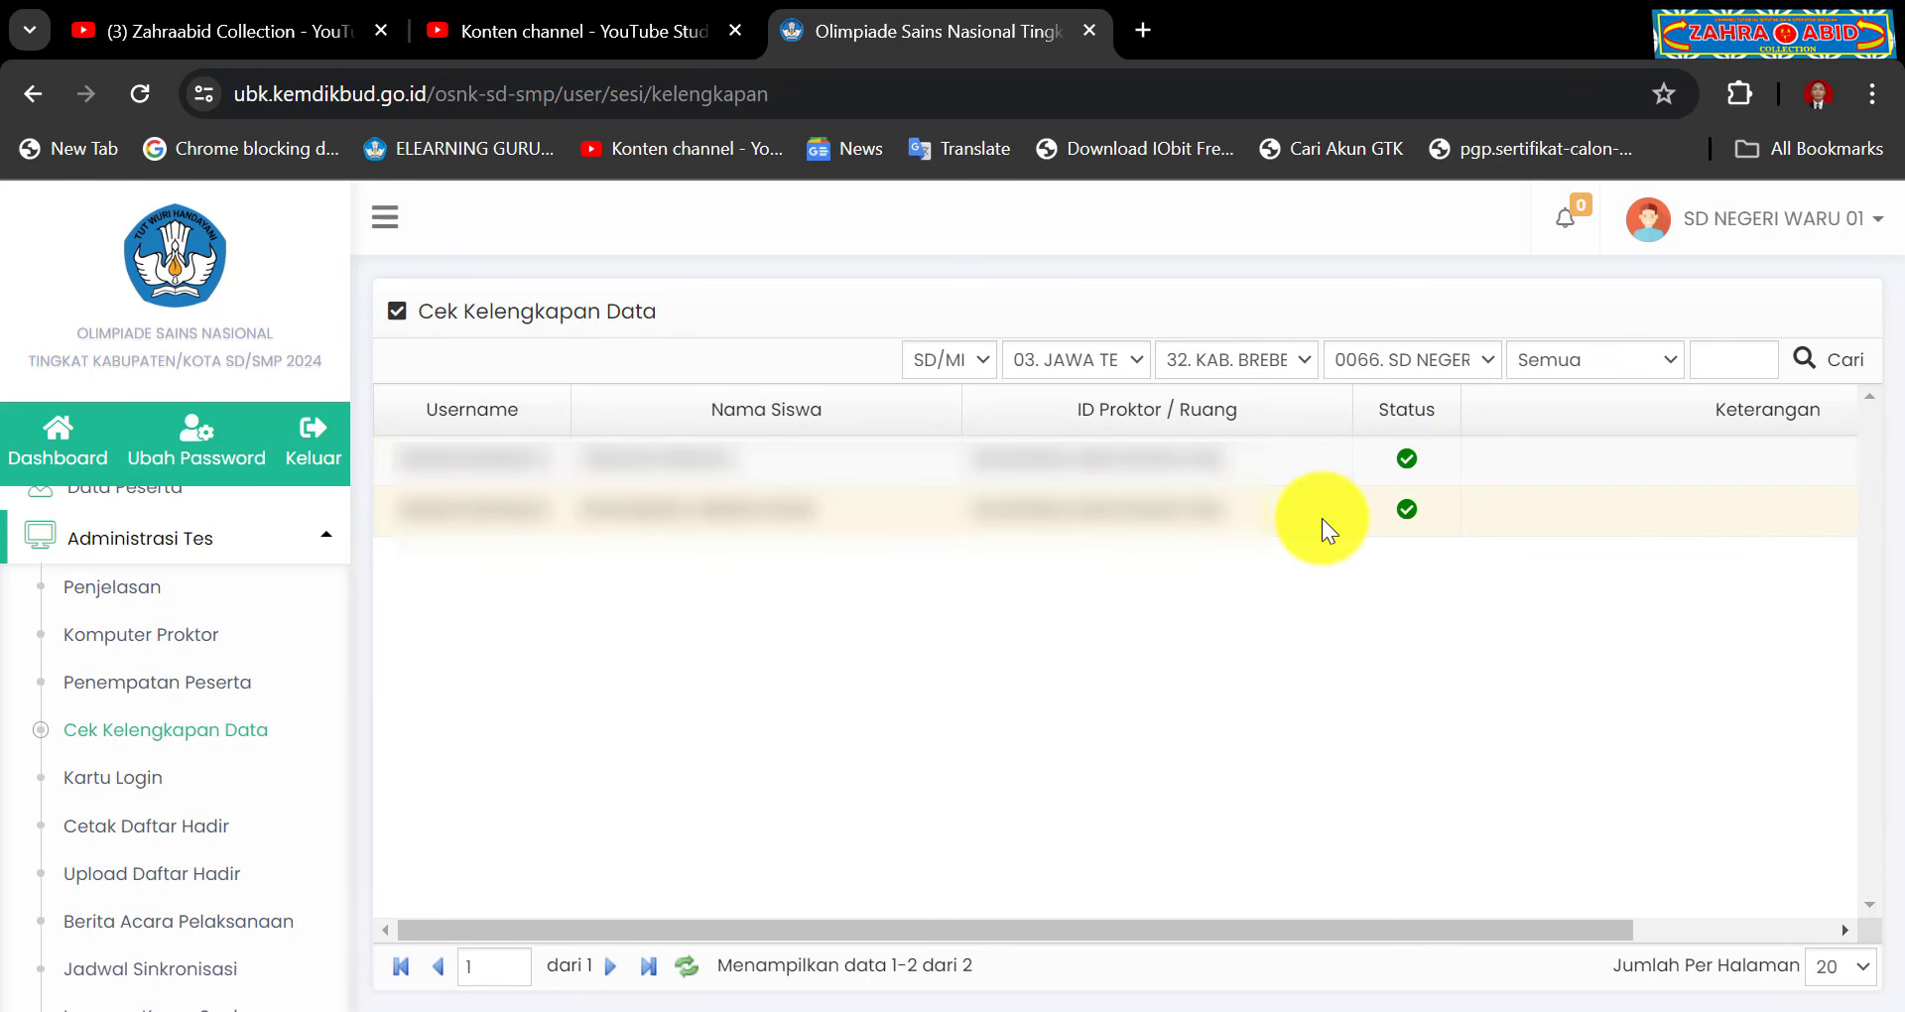
Step: Generate the print preview of the school's participant login cards from Kartu Login
click(142, 778)
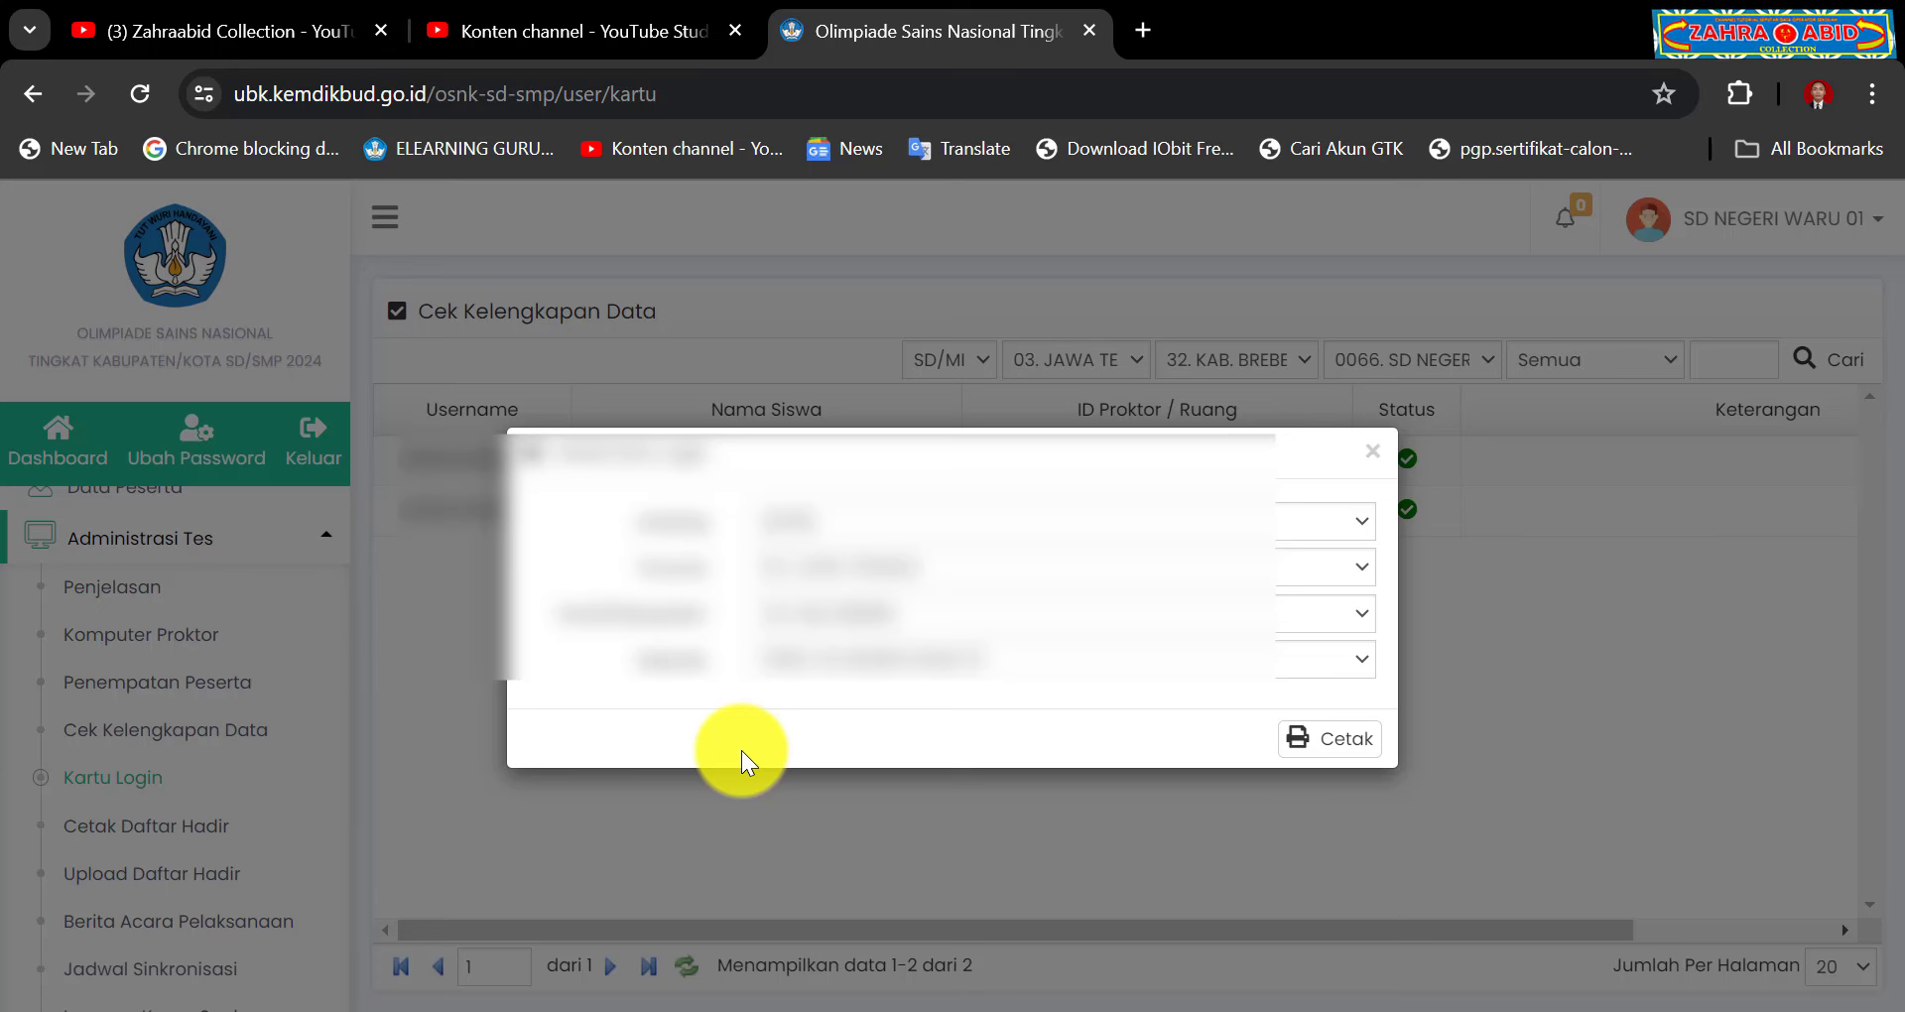
click(1360, 738)
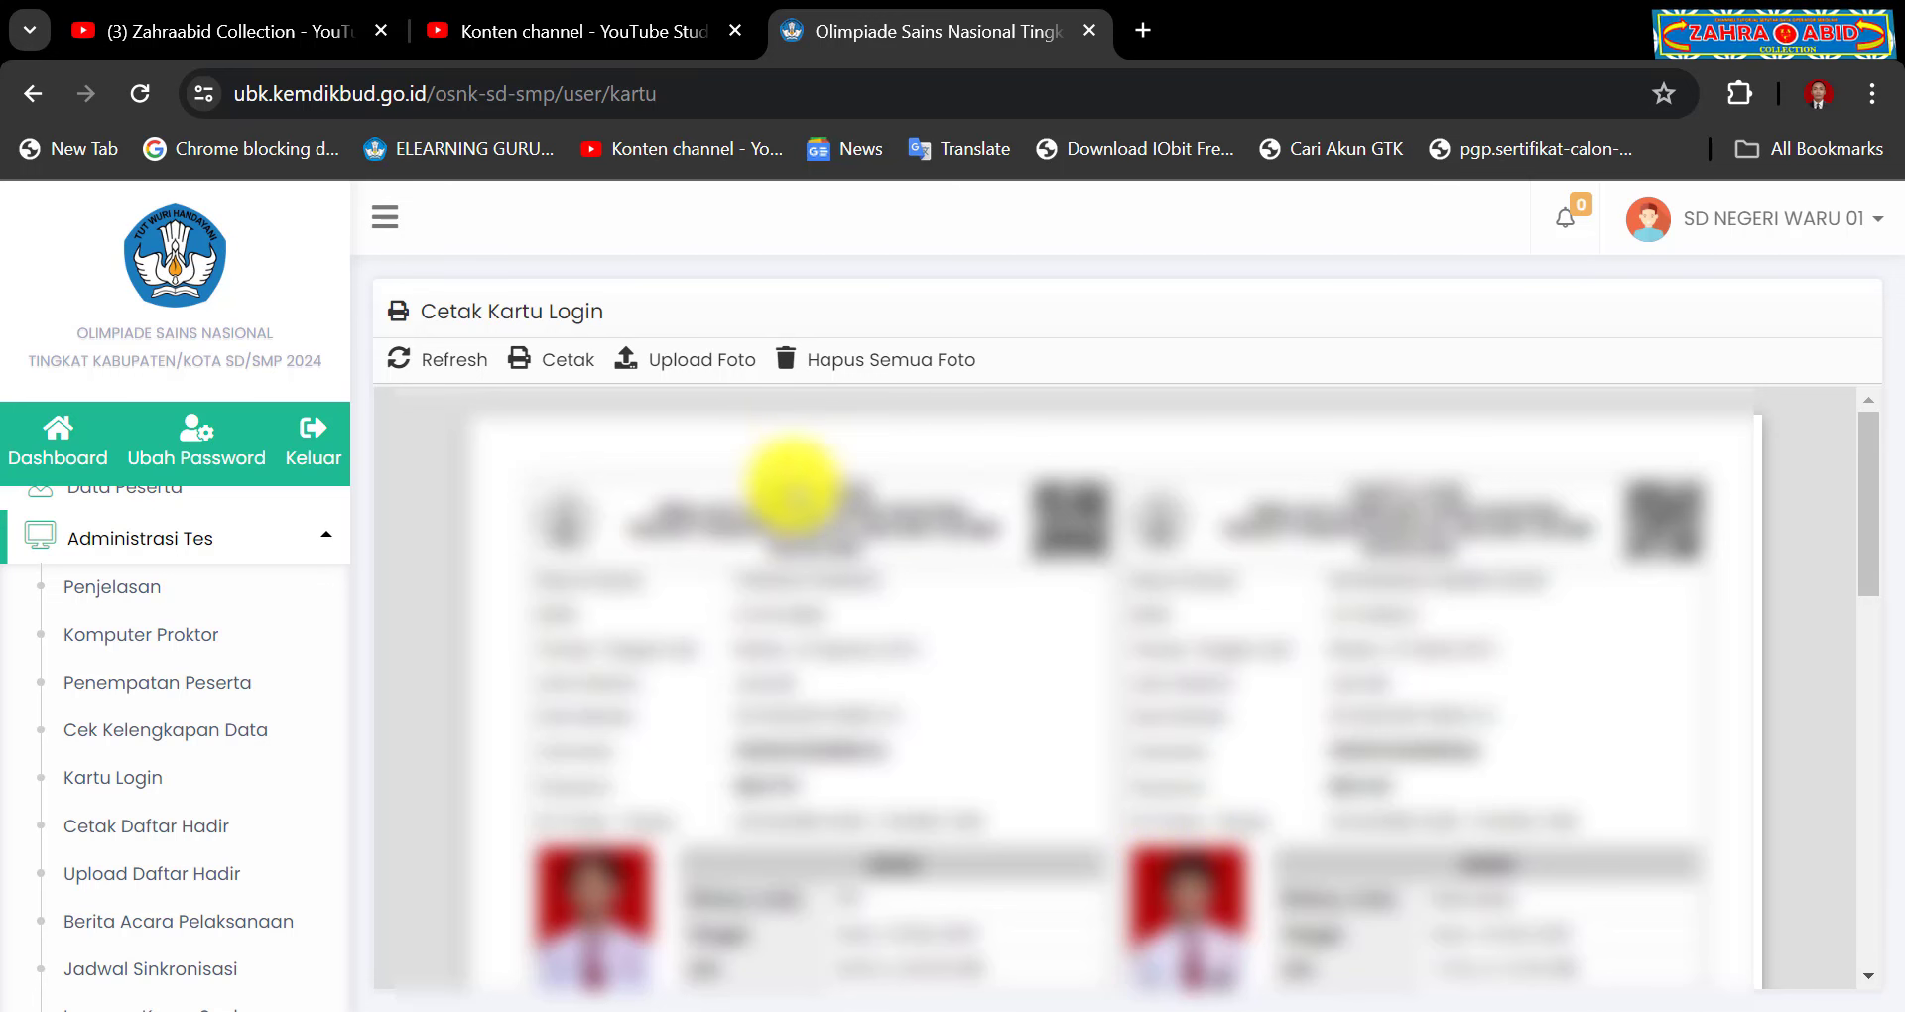
Step: Start adding a photo file for the login cards and show all files in D:, OSN 2024, FOTO OSN 2024
click(698, 363)
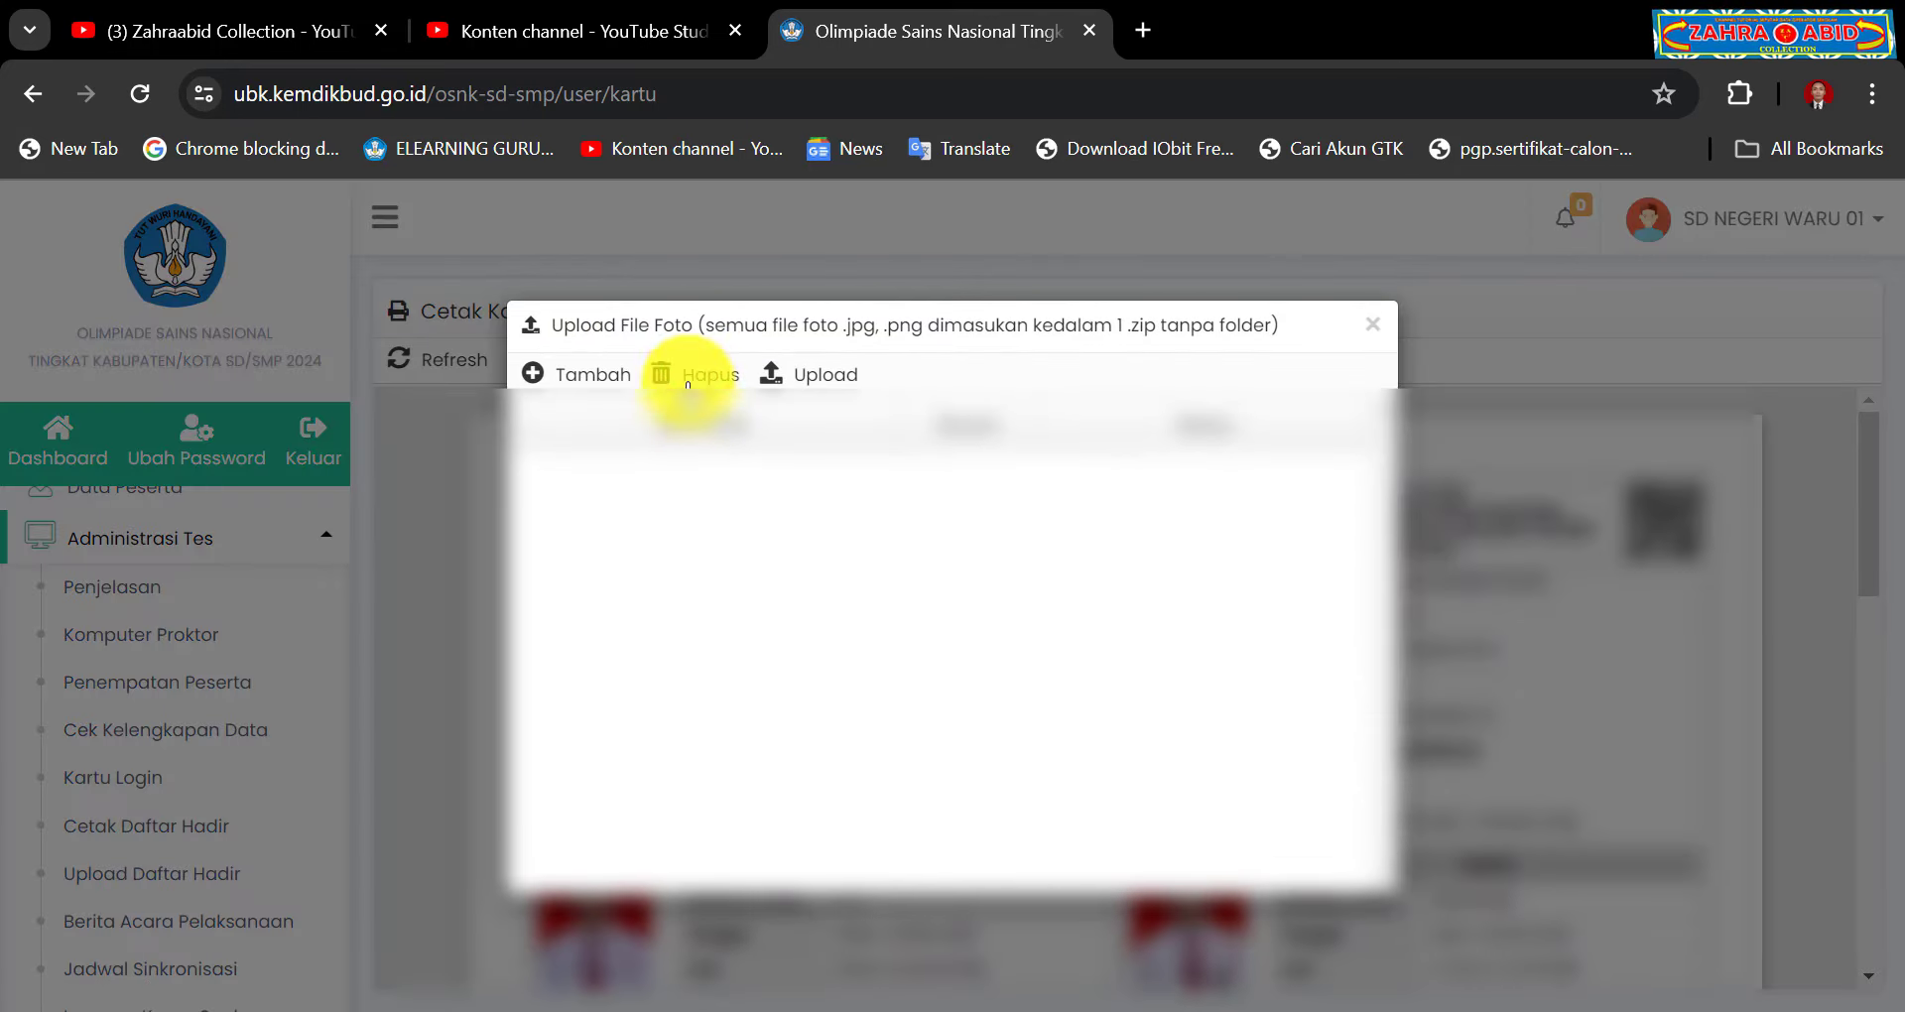
click(608, 377)
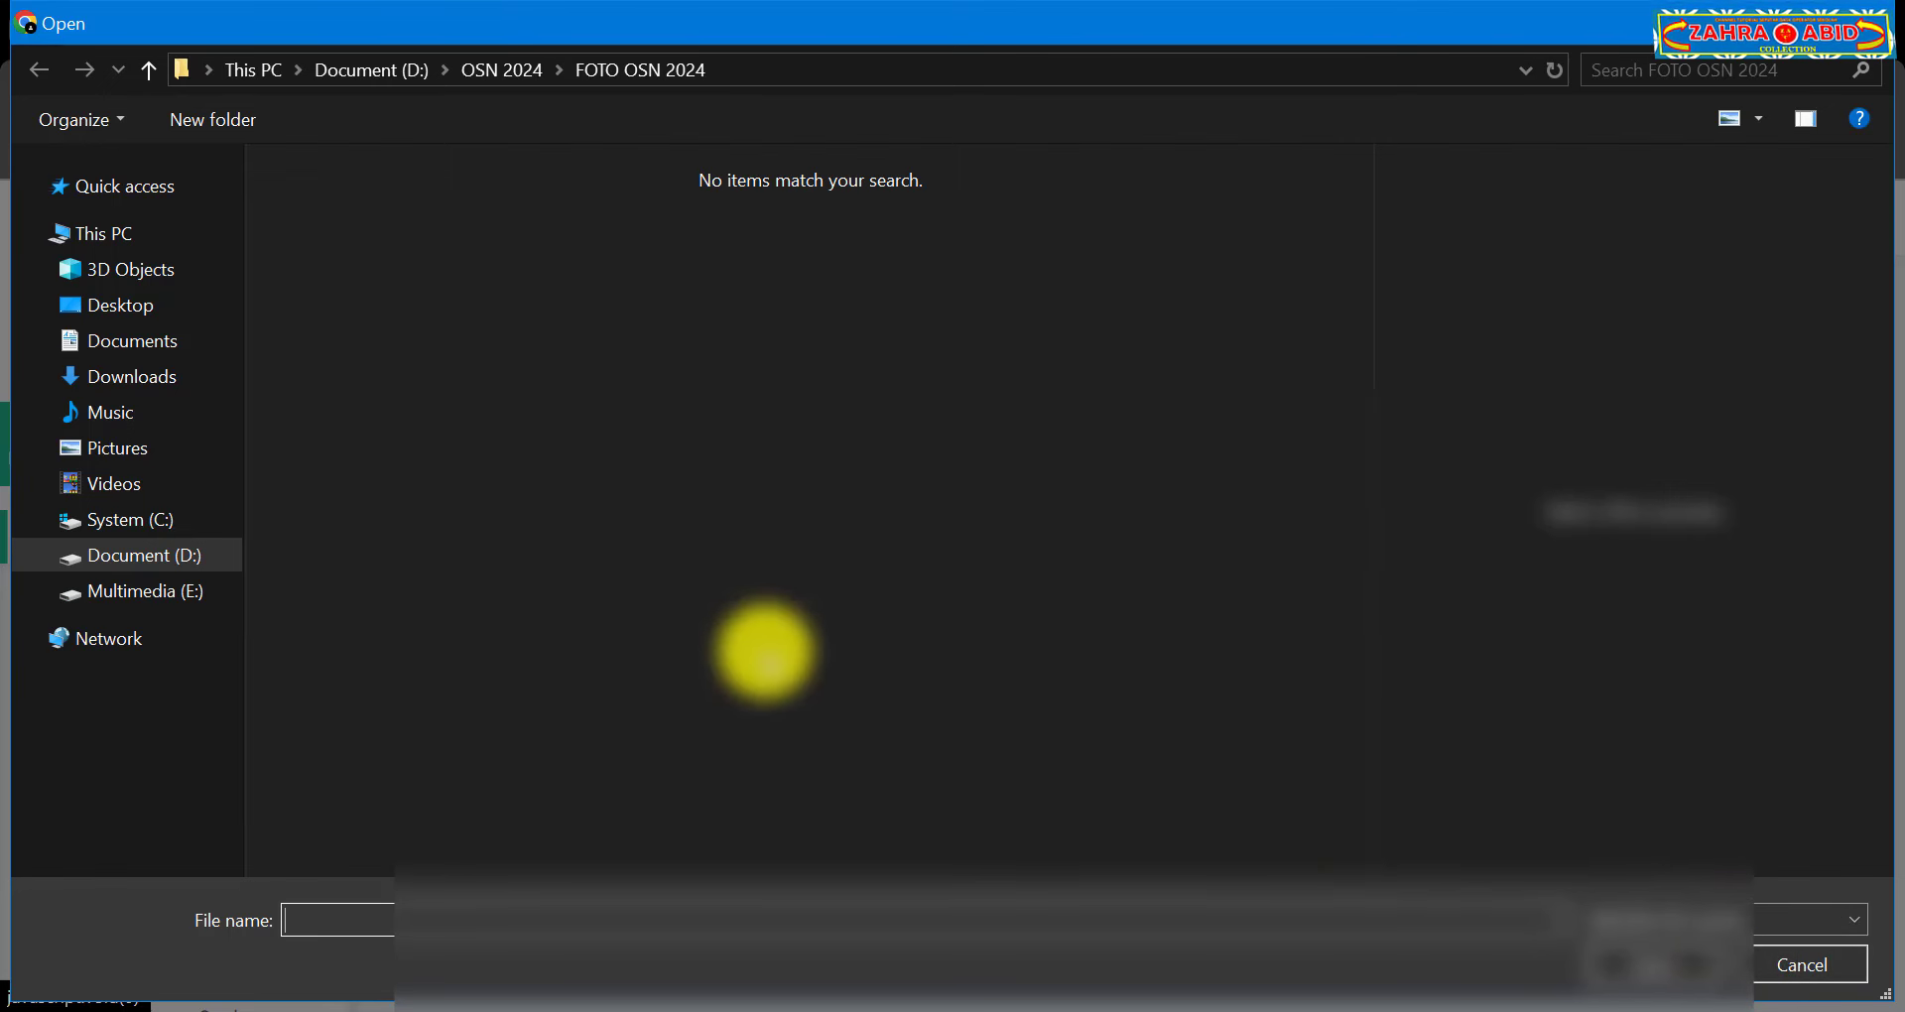
click(209, 557)
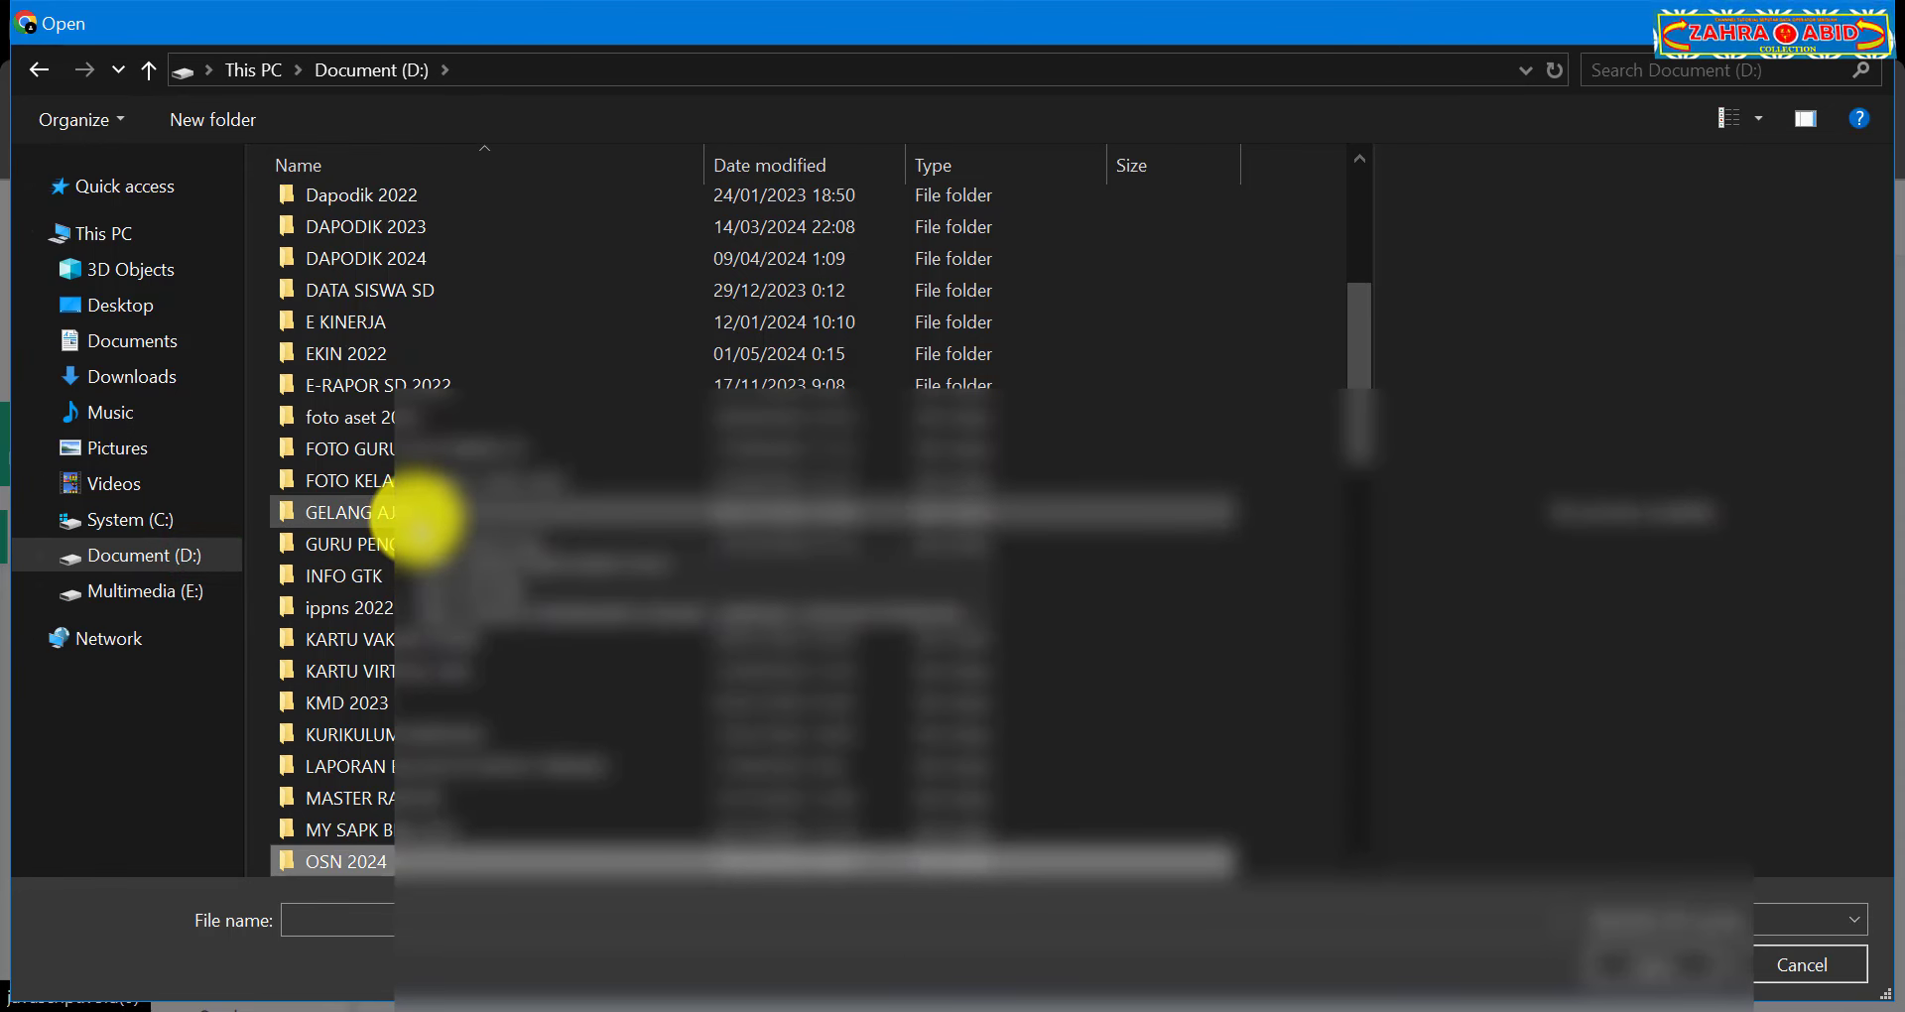
scroll(468, 206, down, 7)
double_click(468, 206)
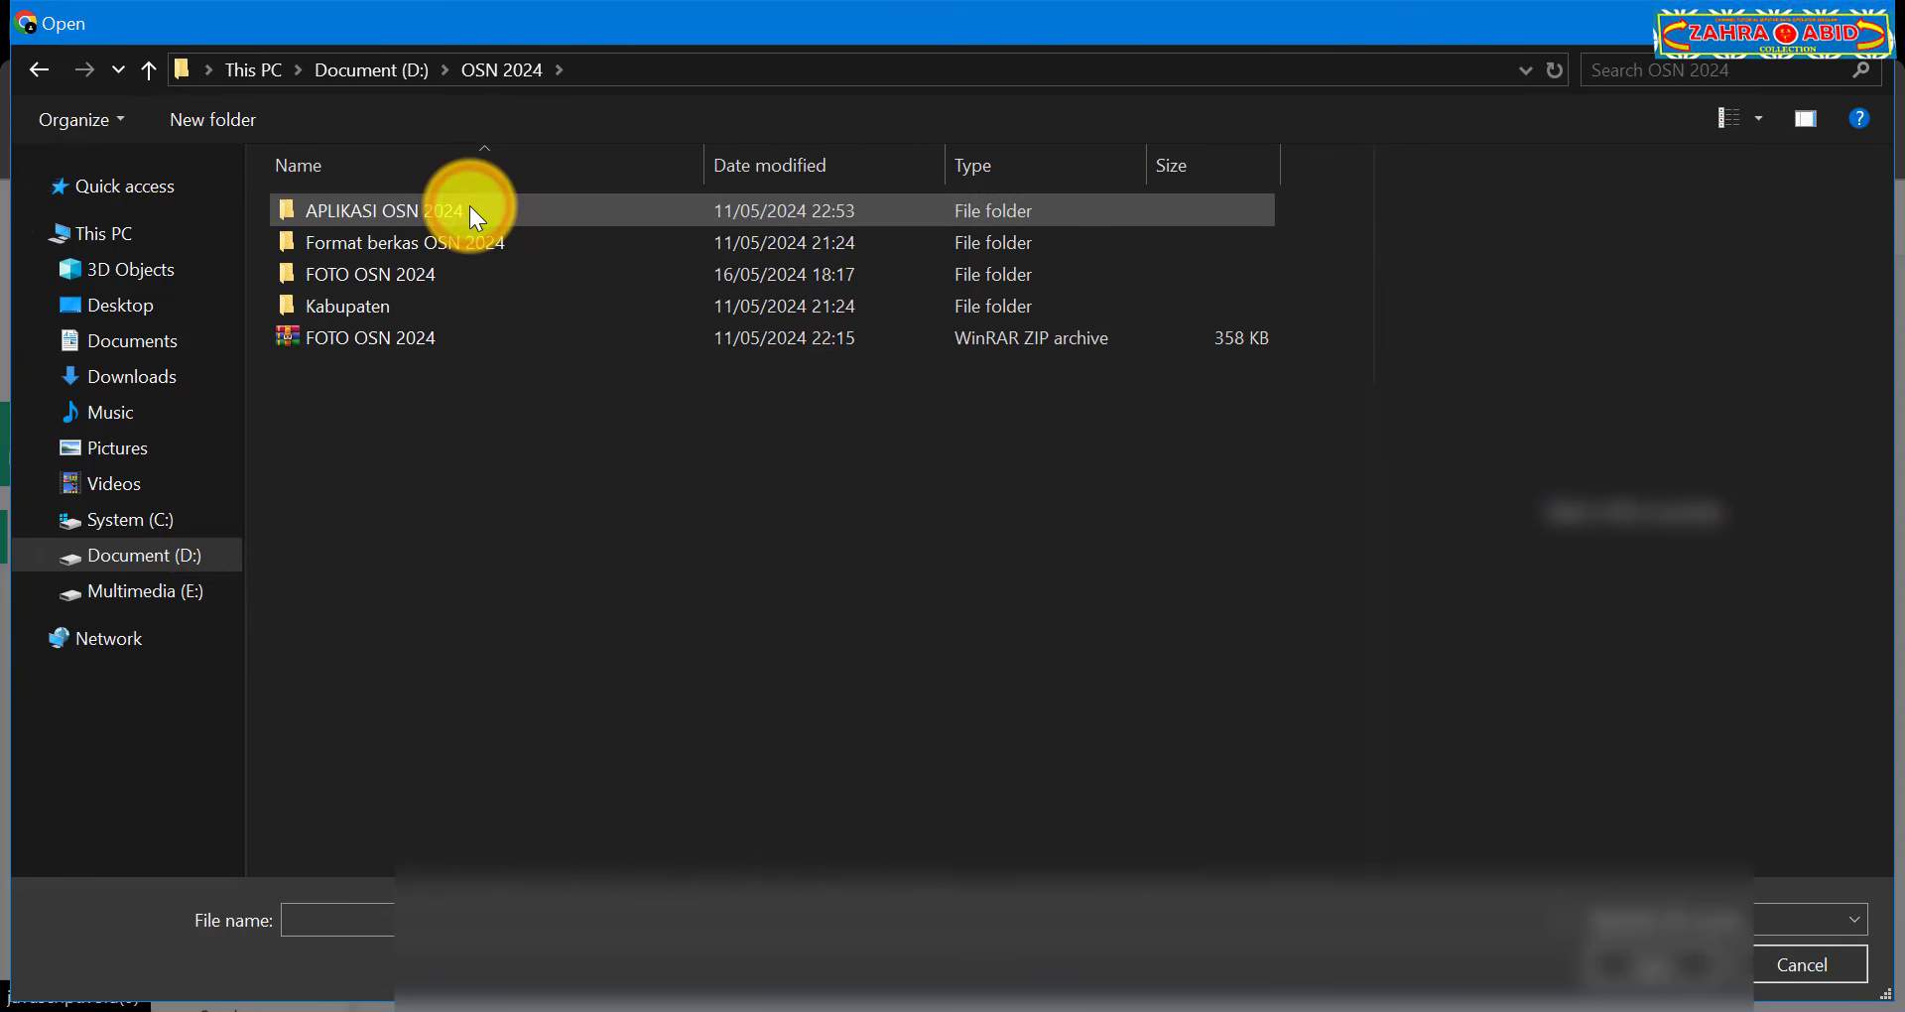
double_click(469, 282)
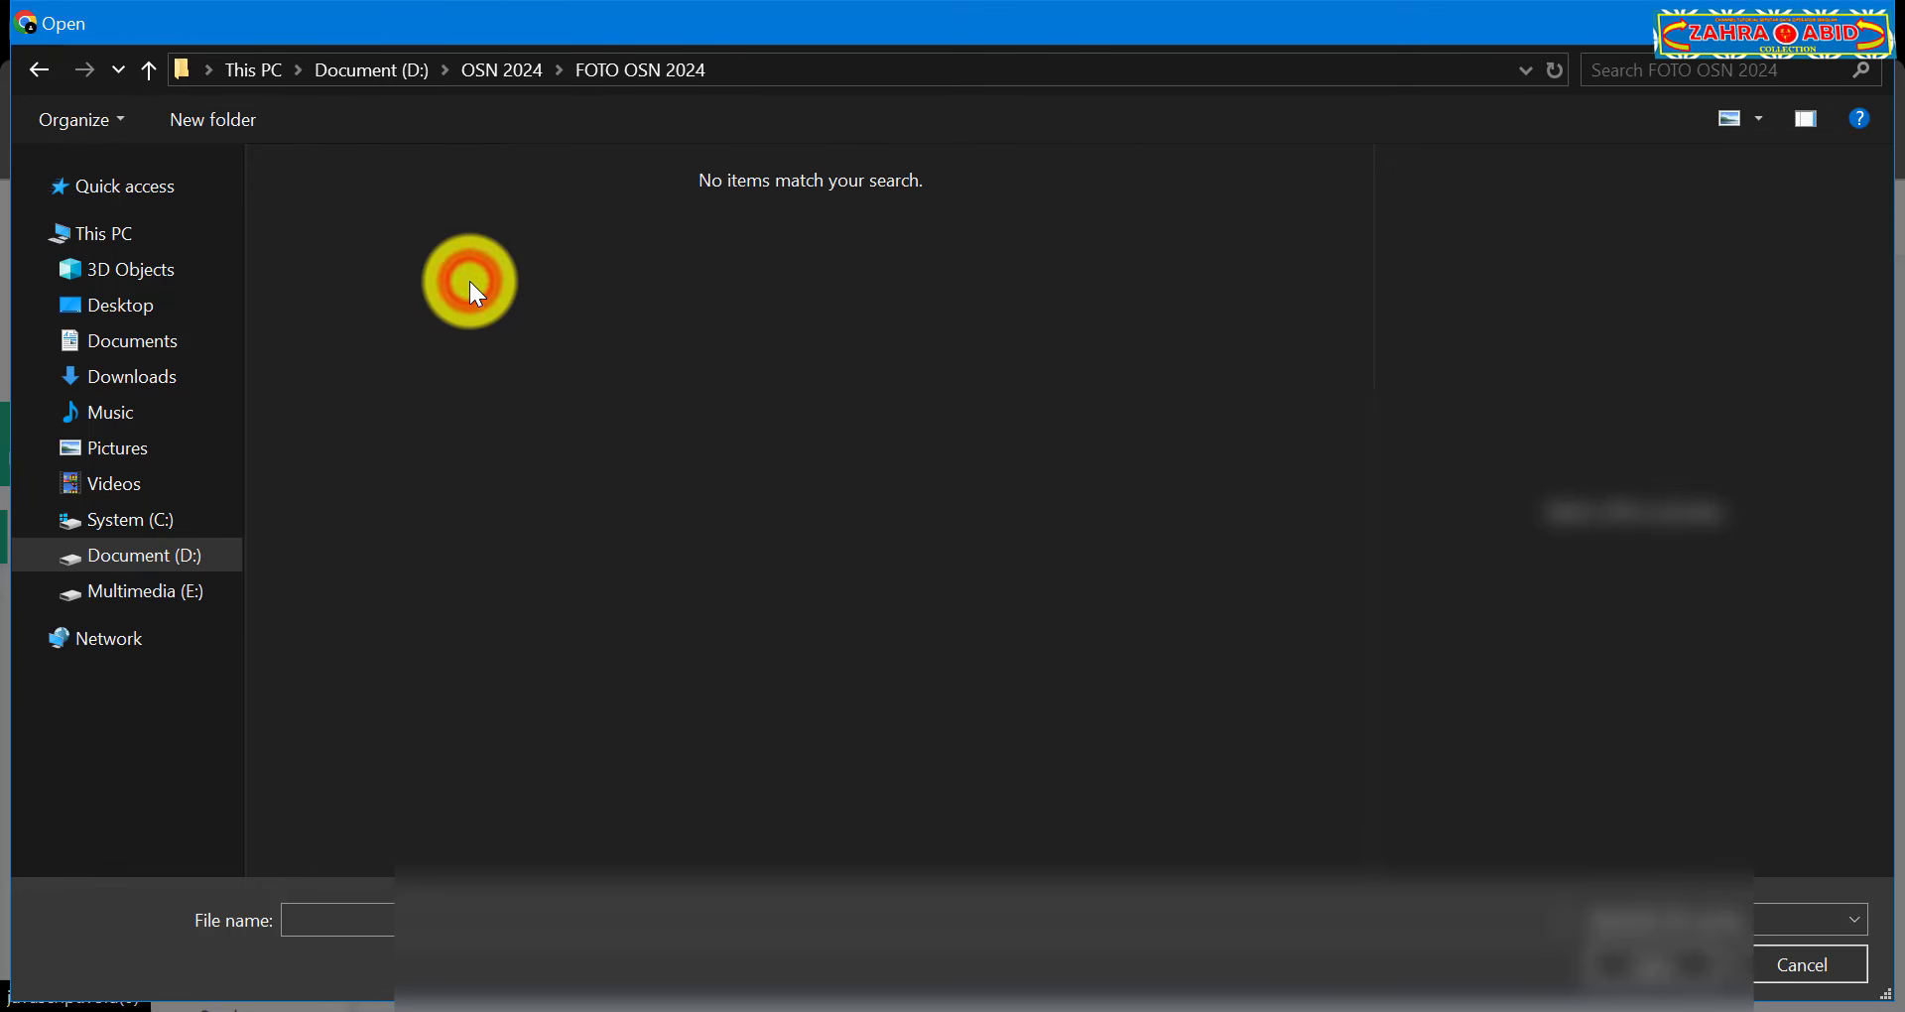
click(1623, 919)
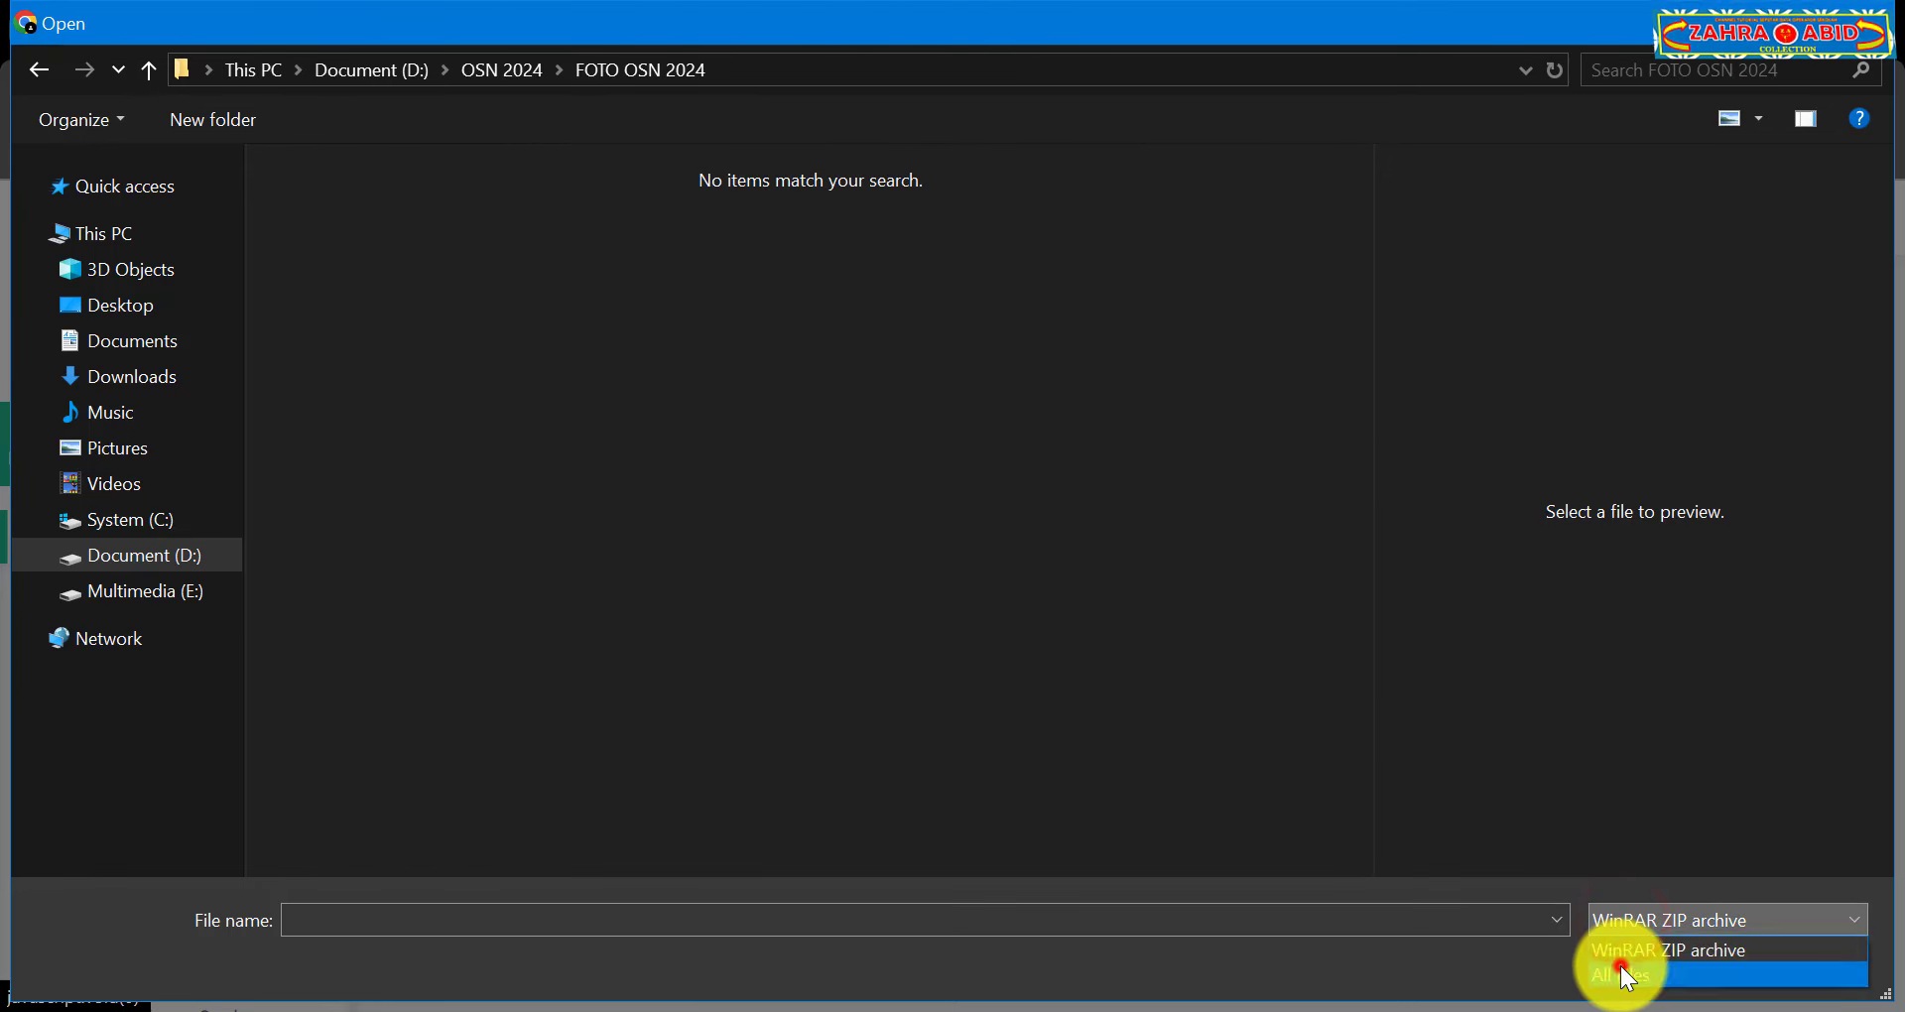
click(1622, 966)
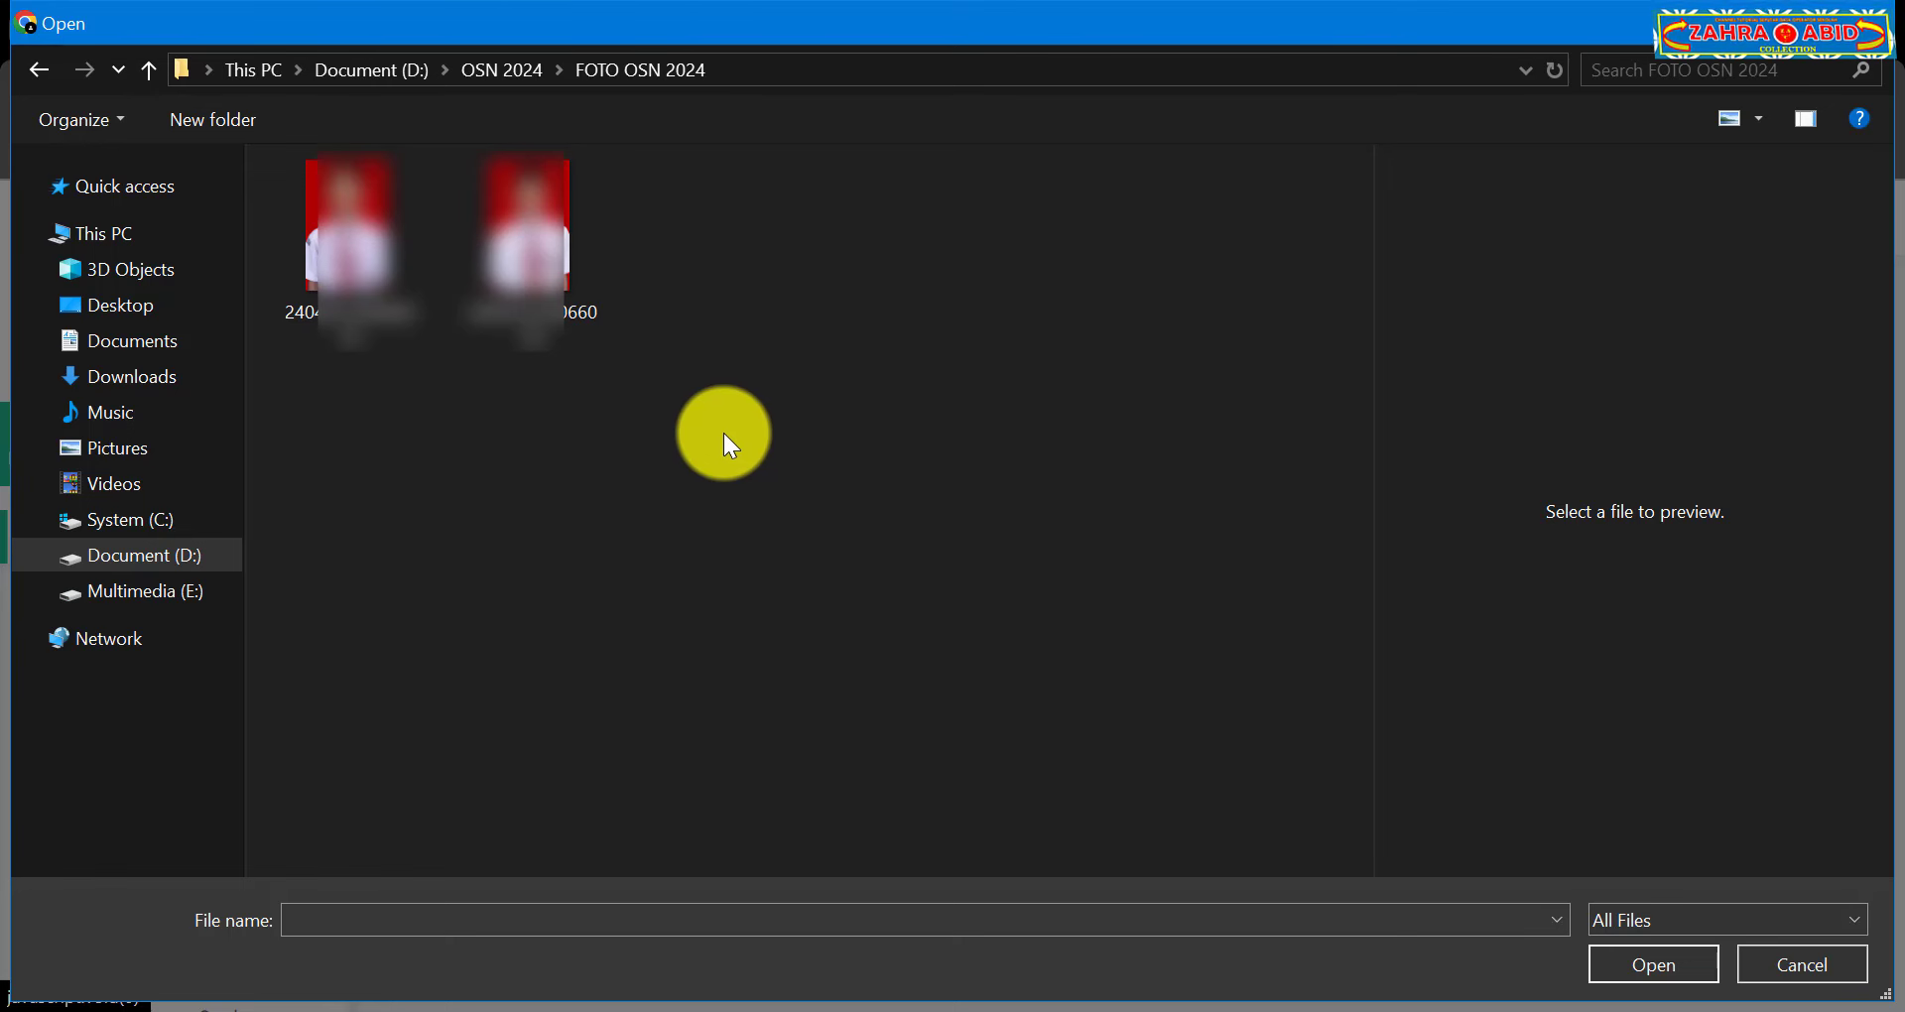
Step: Archive both participant photos with WinRAR in ZIP format as FOTO OSN 2024.zip
click(355, 431)
drag(610, 344, 634, 264)
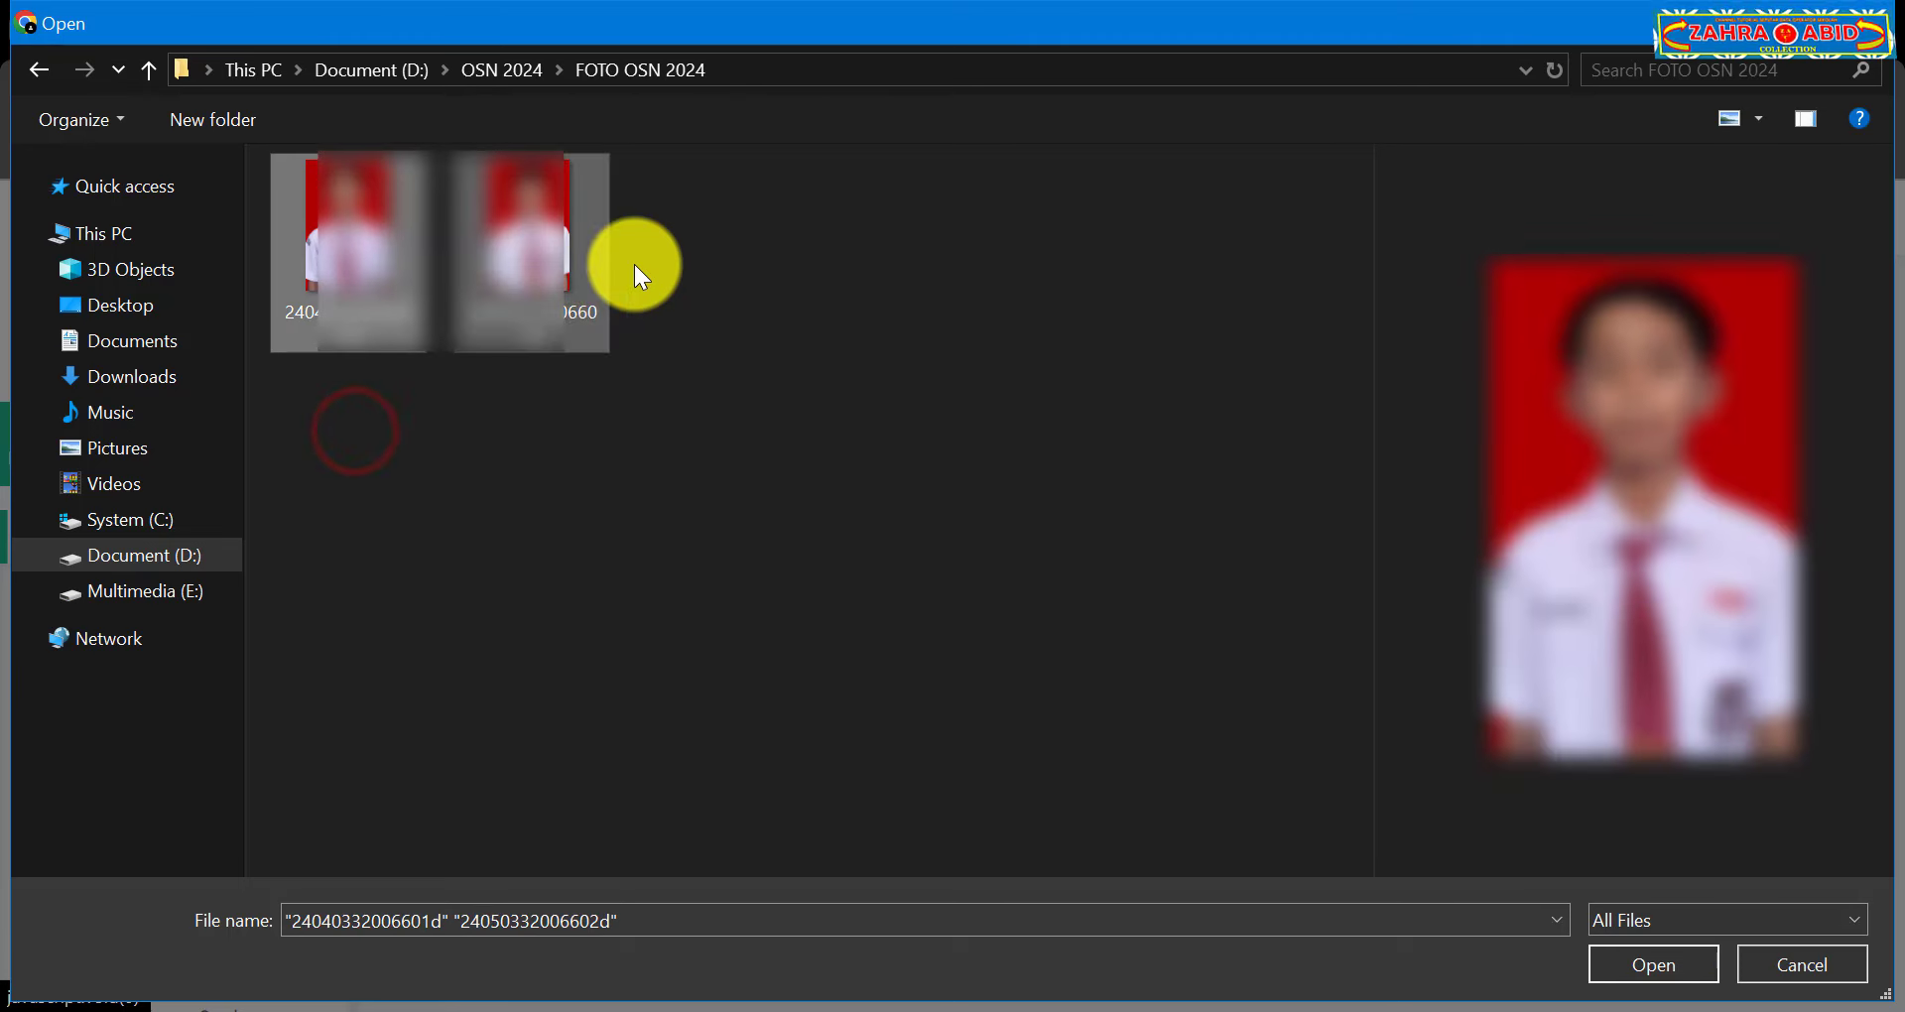
right_click(533, 236)
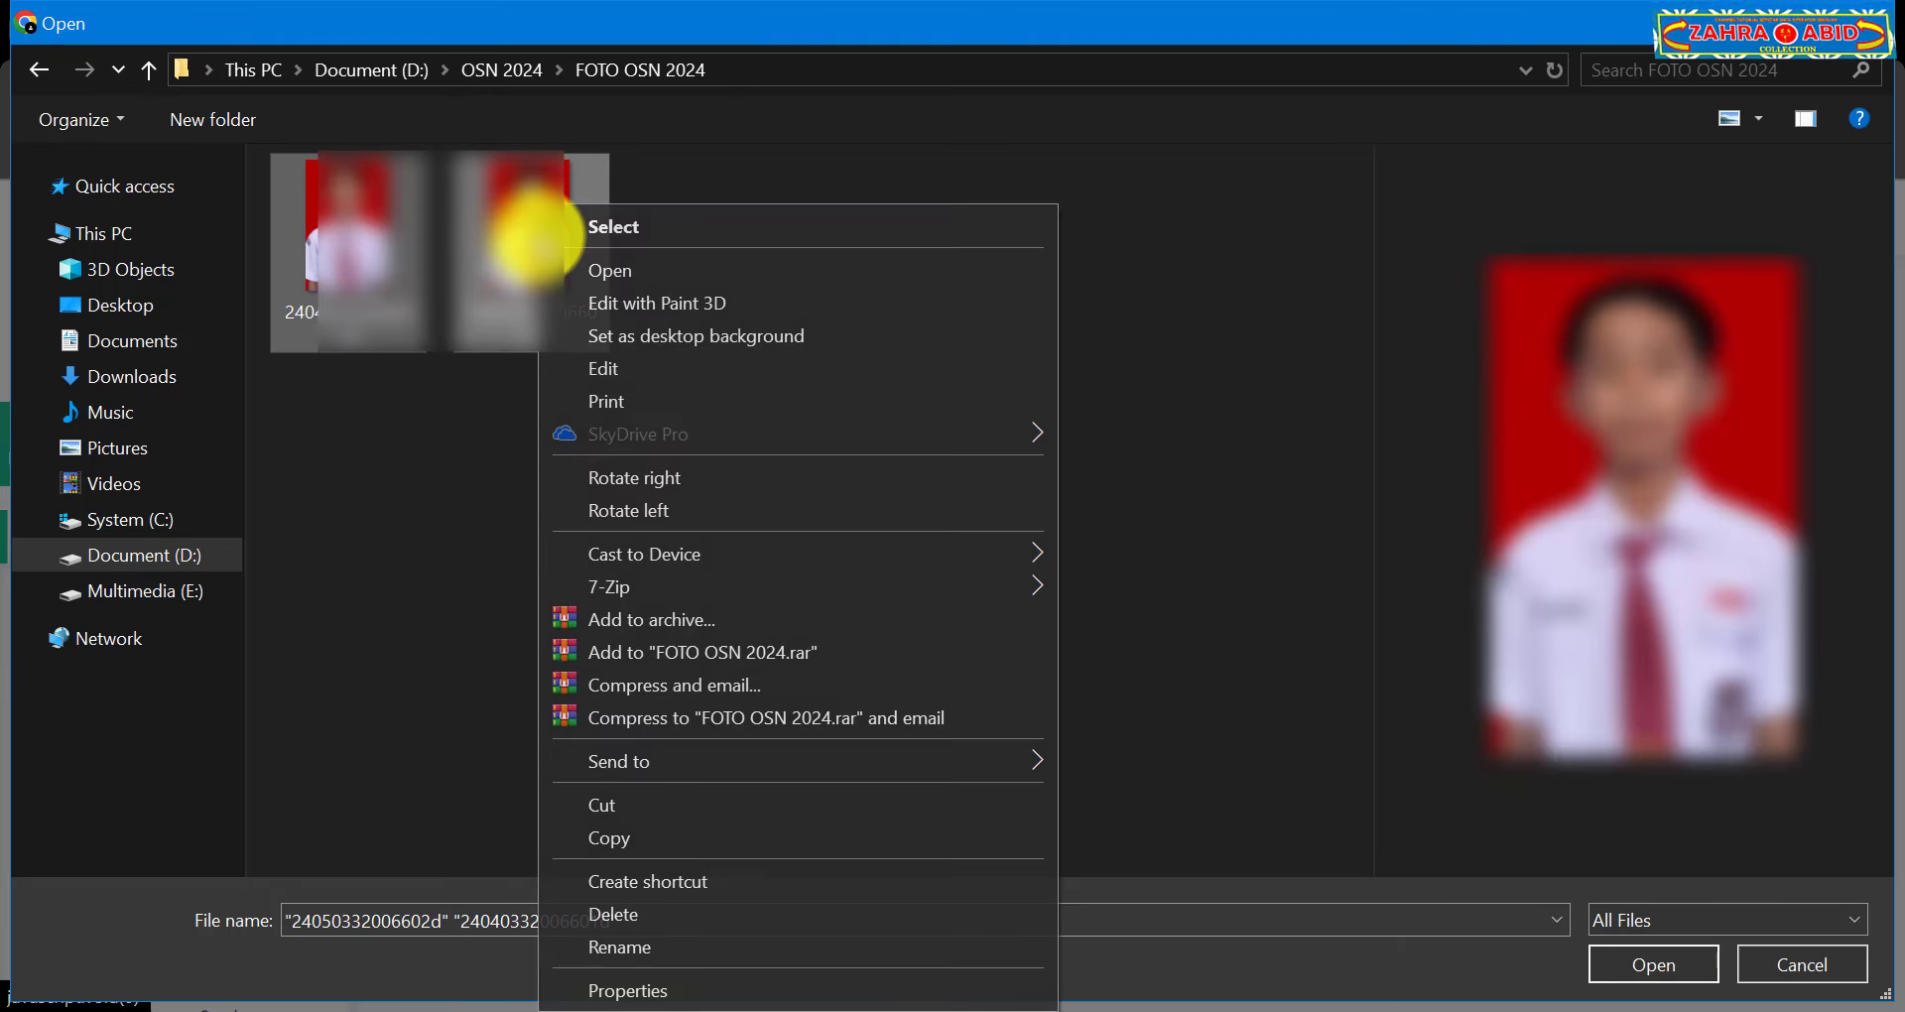
click(683, 641)
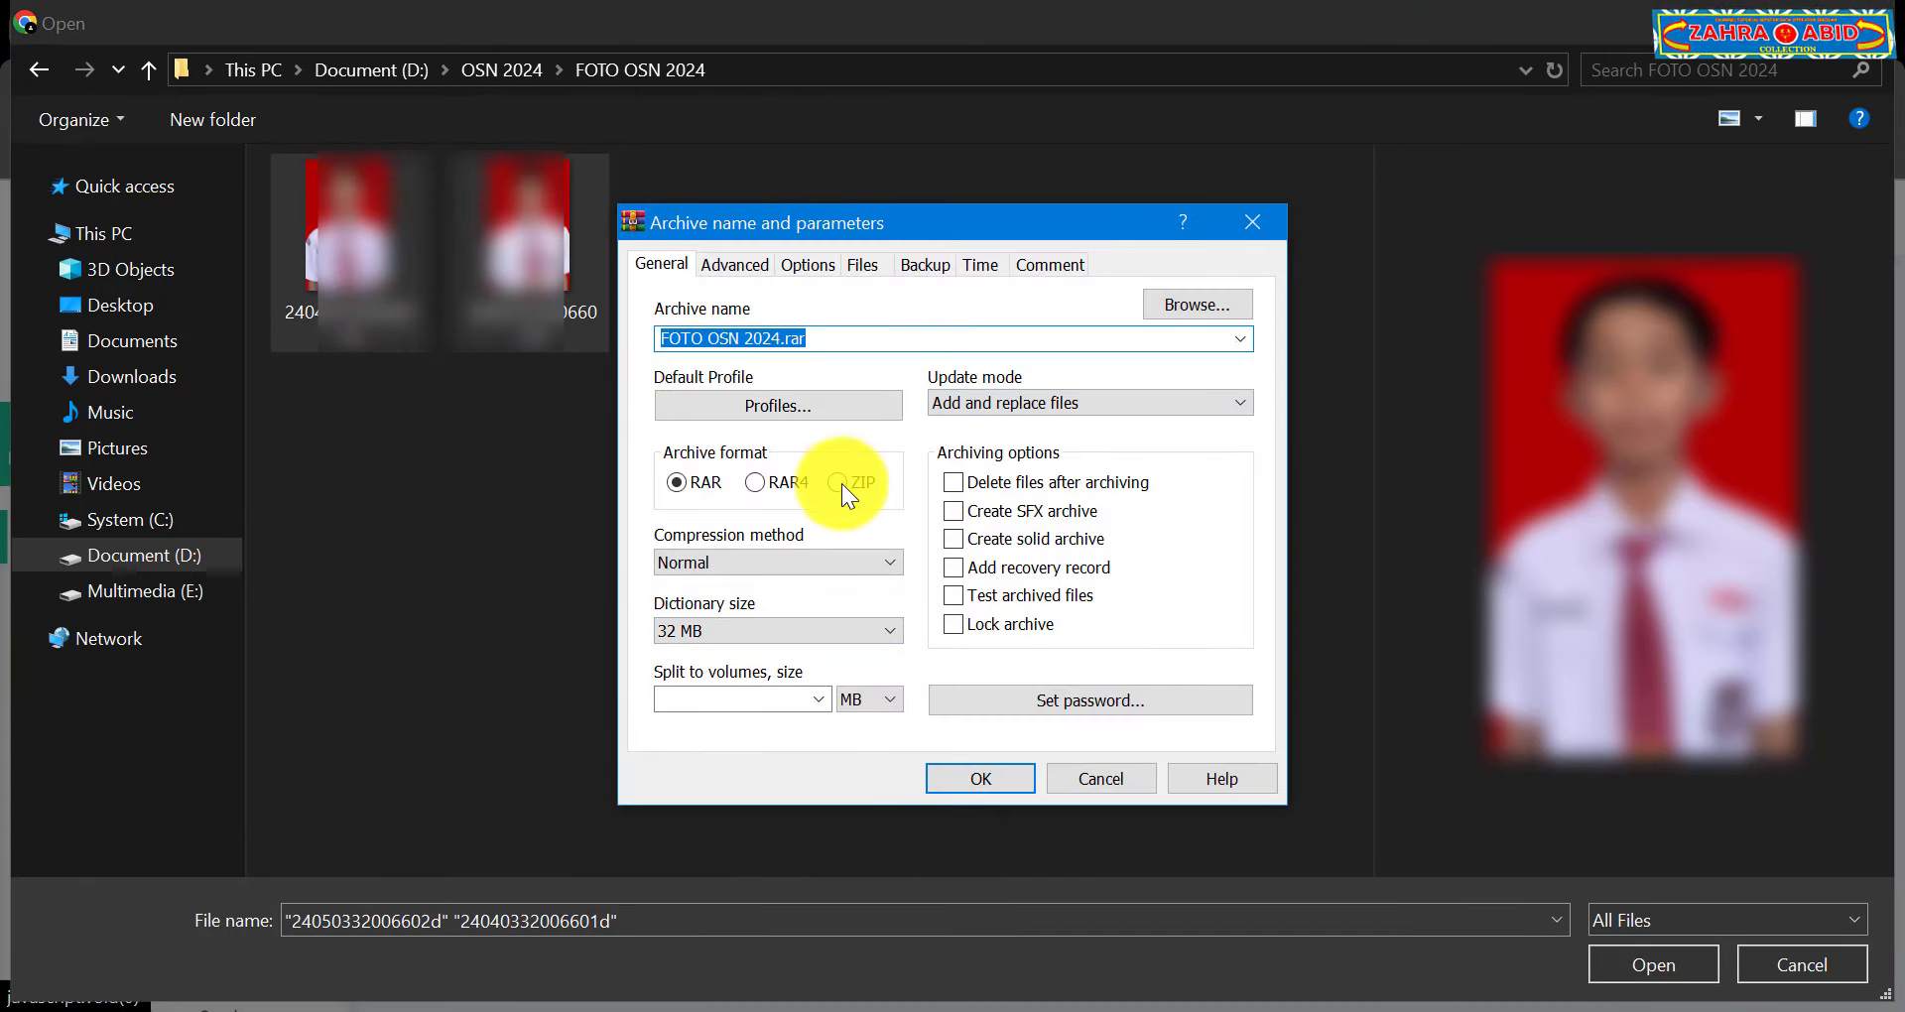
click(836, 484)
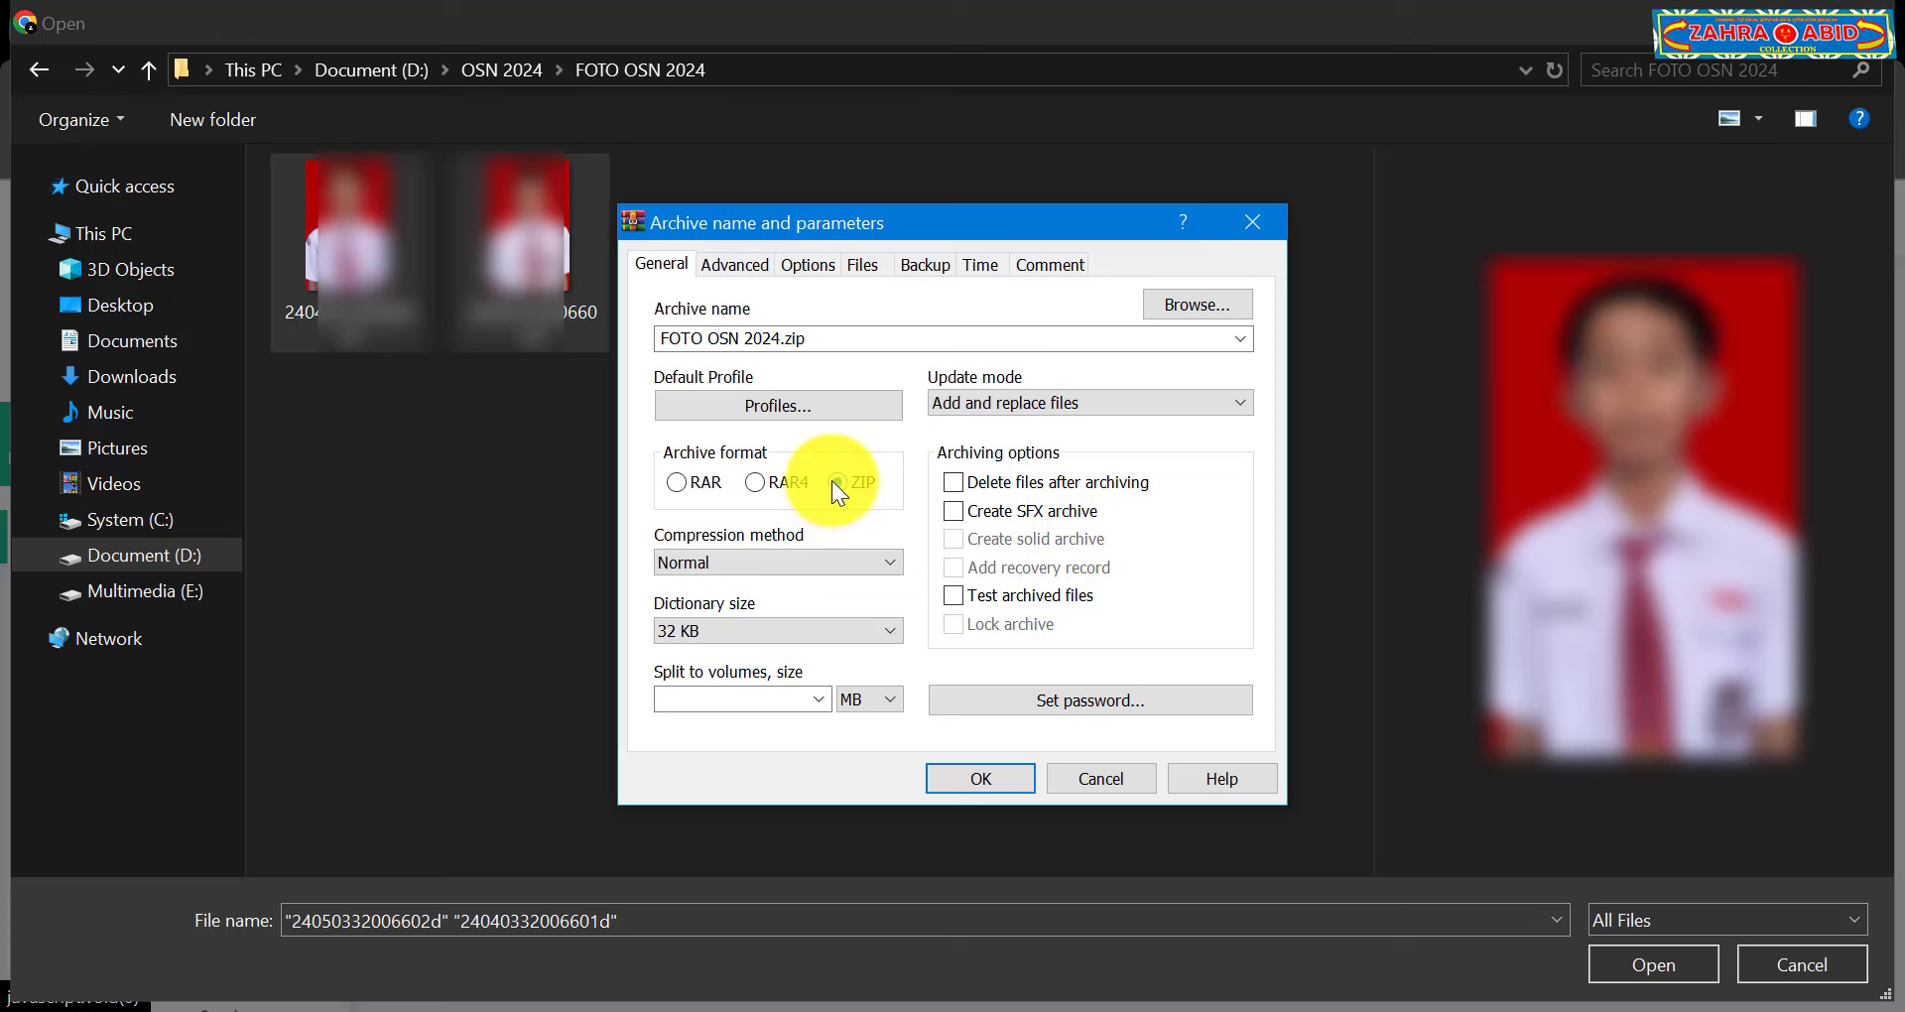
click(967, 778)
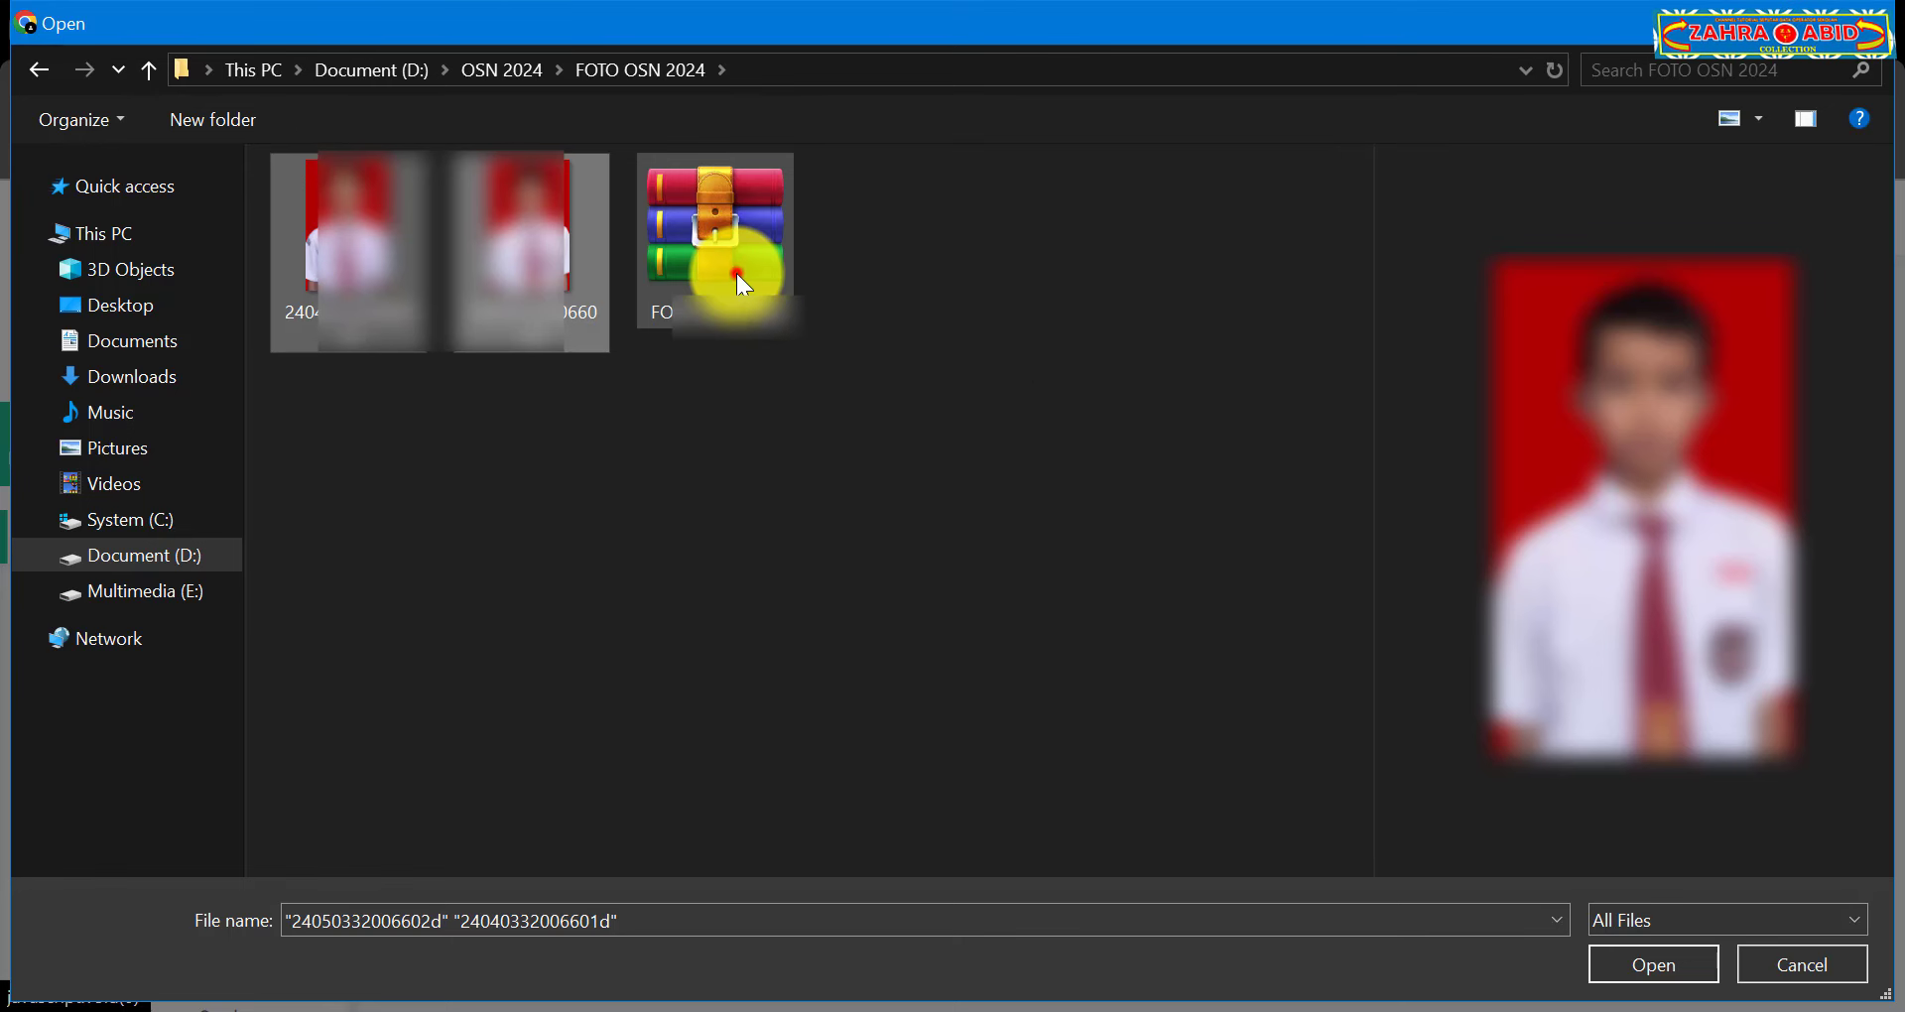
click(736, 272)
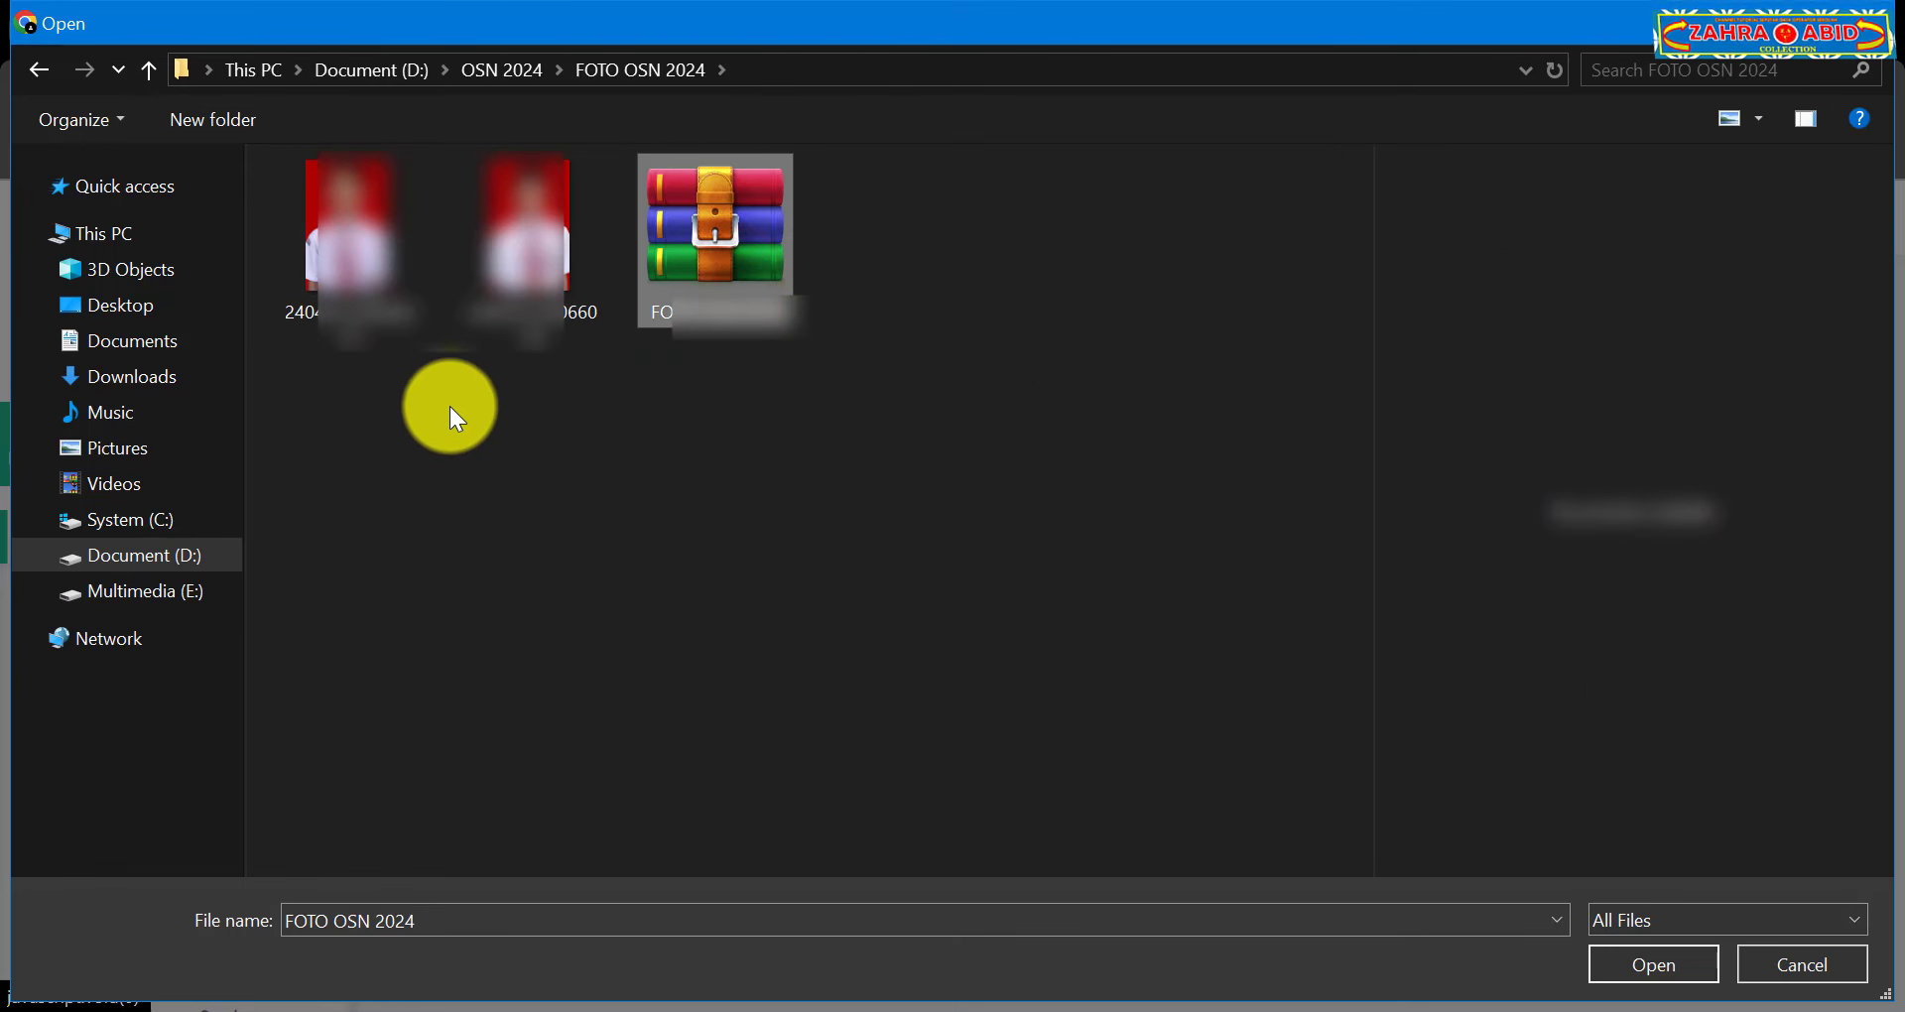
Step: Send both participant photos to a compressed (zipped) folder as an alternative and compare the two archives
drag(314, 378, 516, 293)
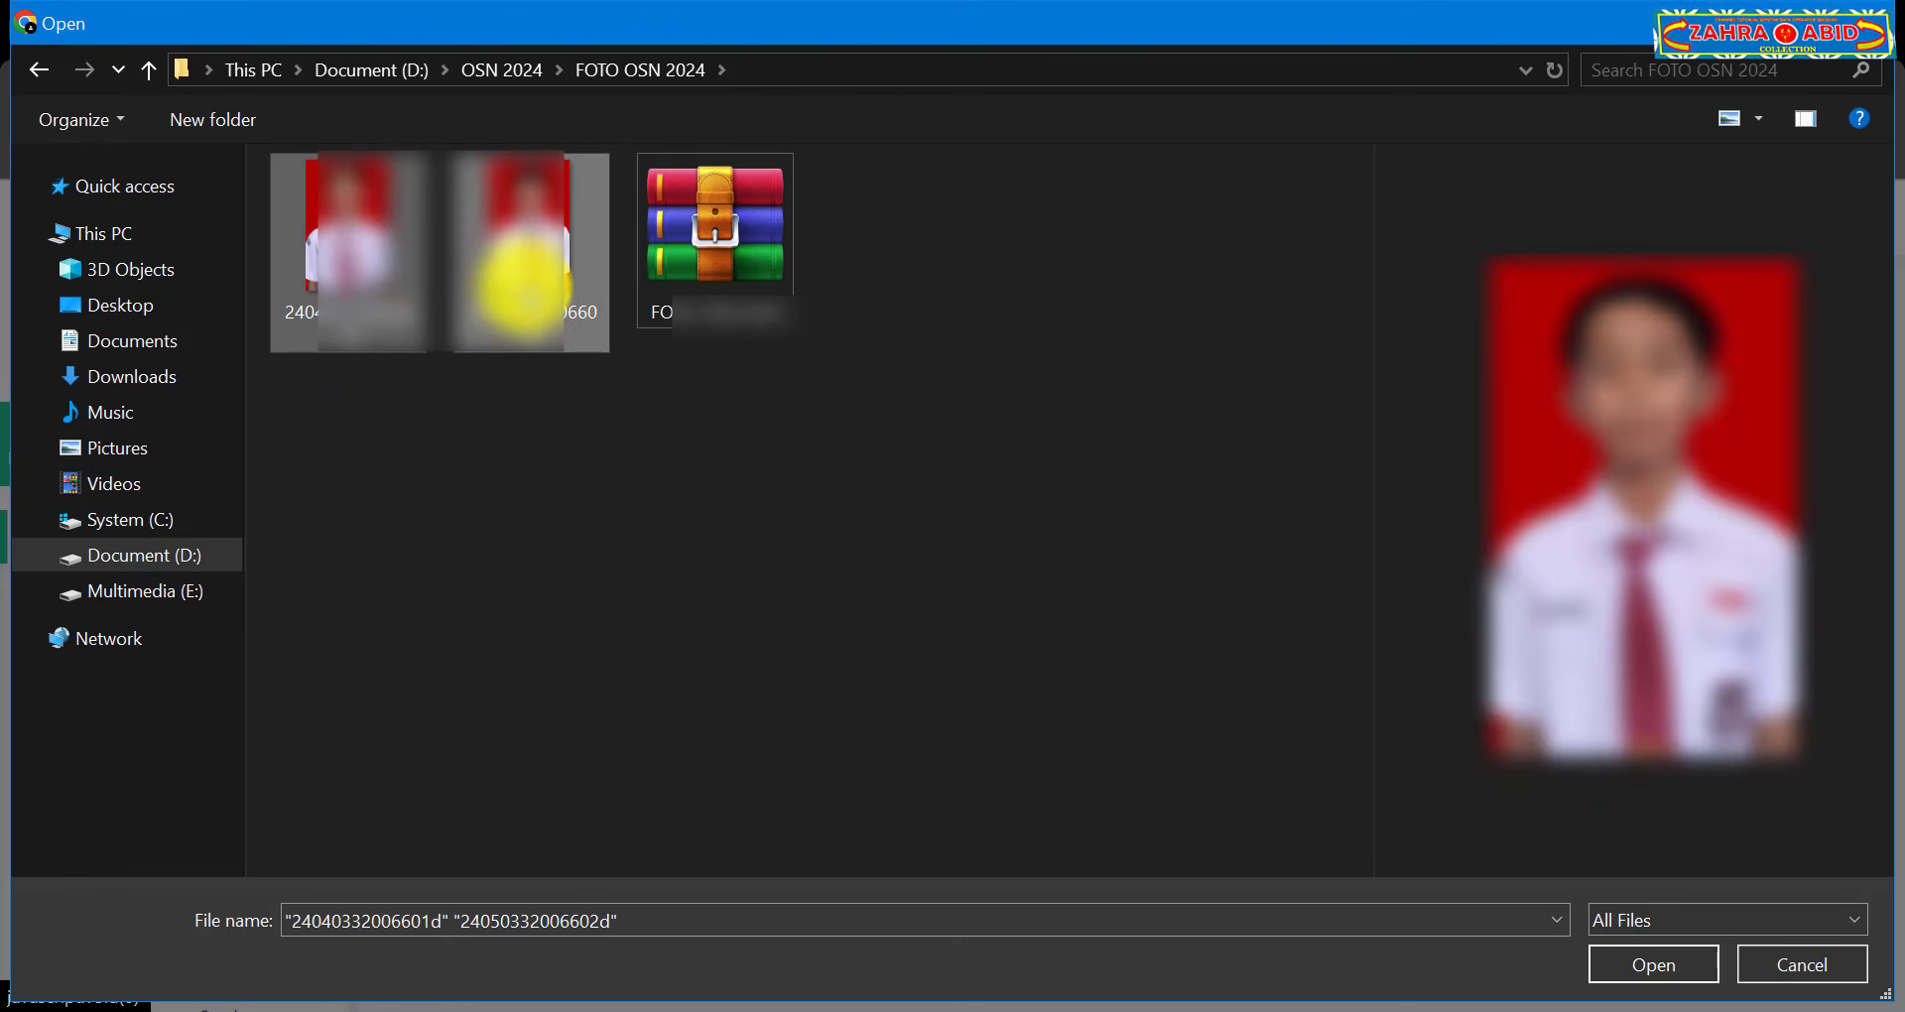
right_click(517, 288)
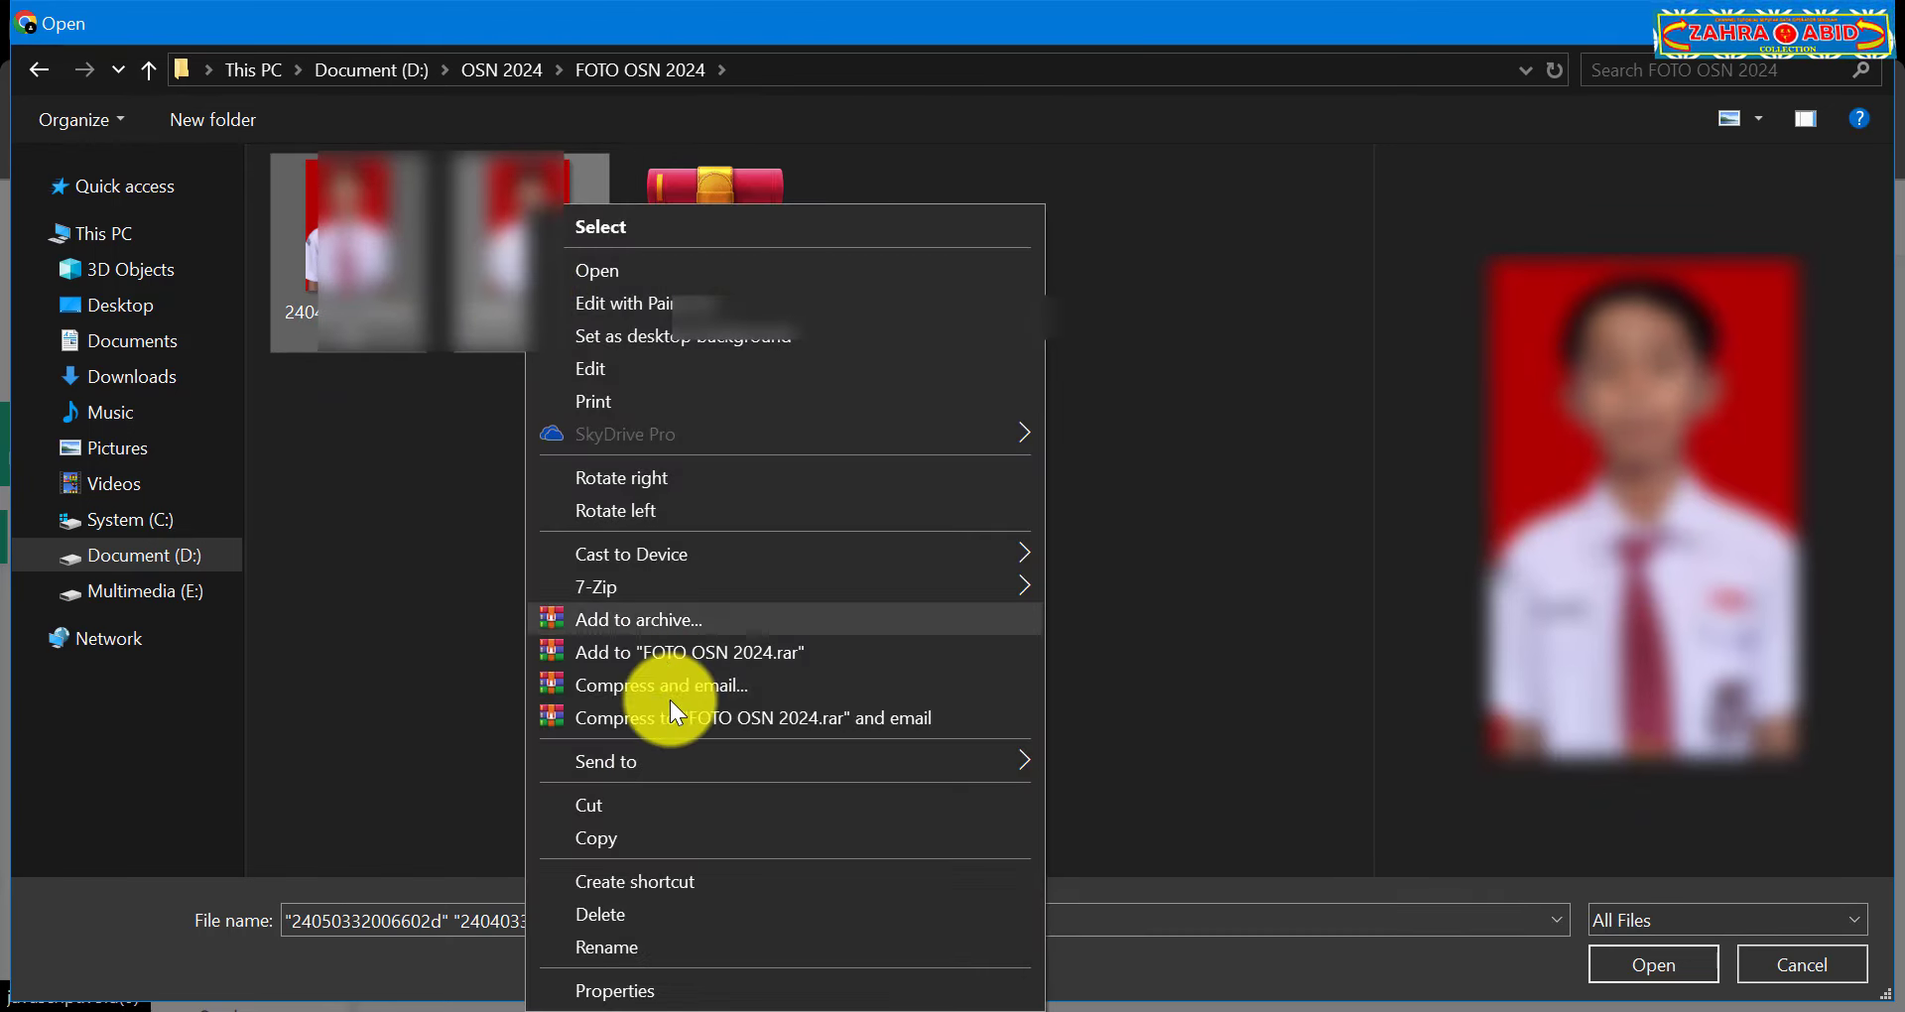
mouse_move(866, 759)
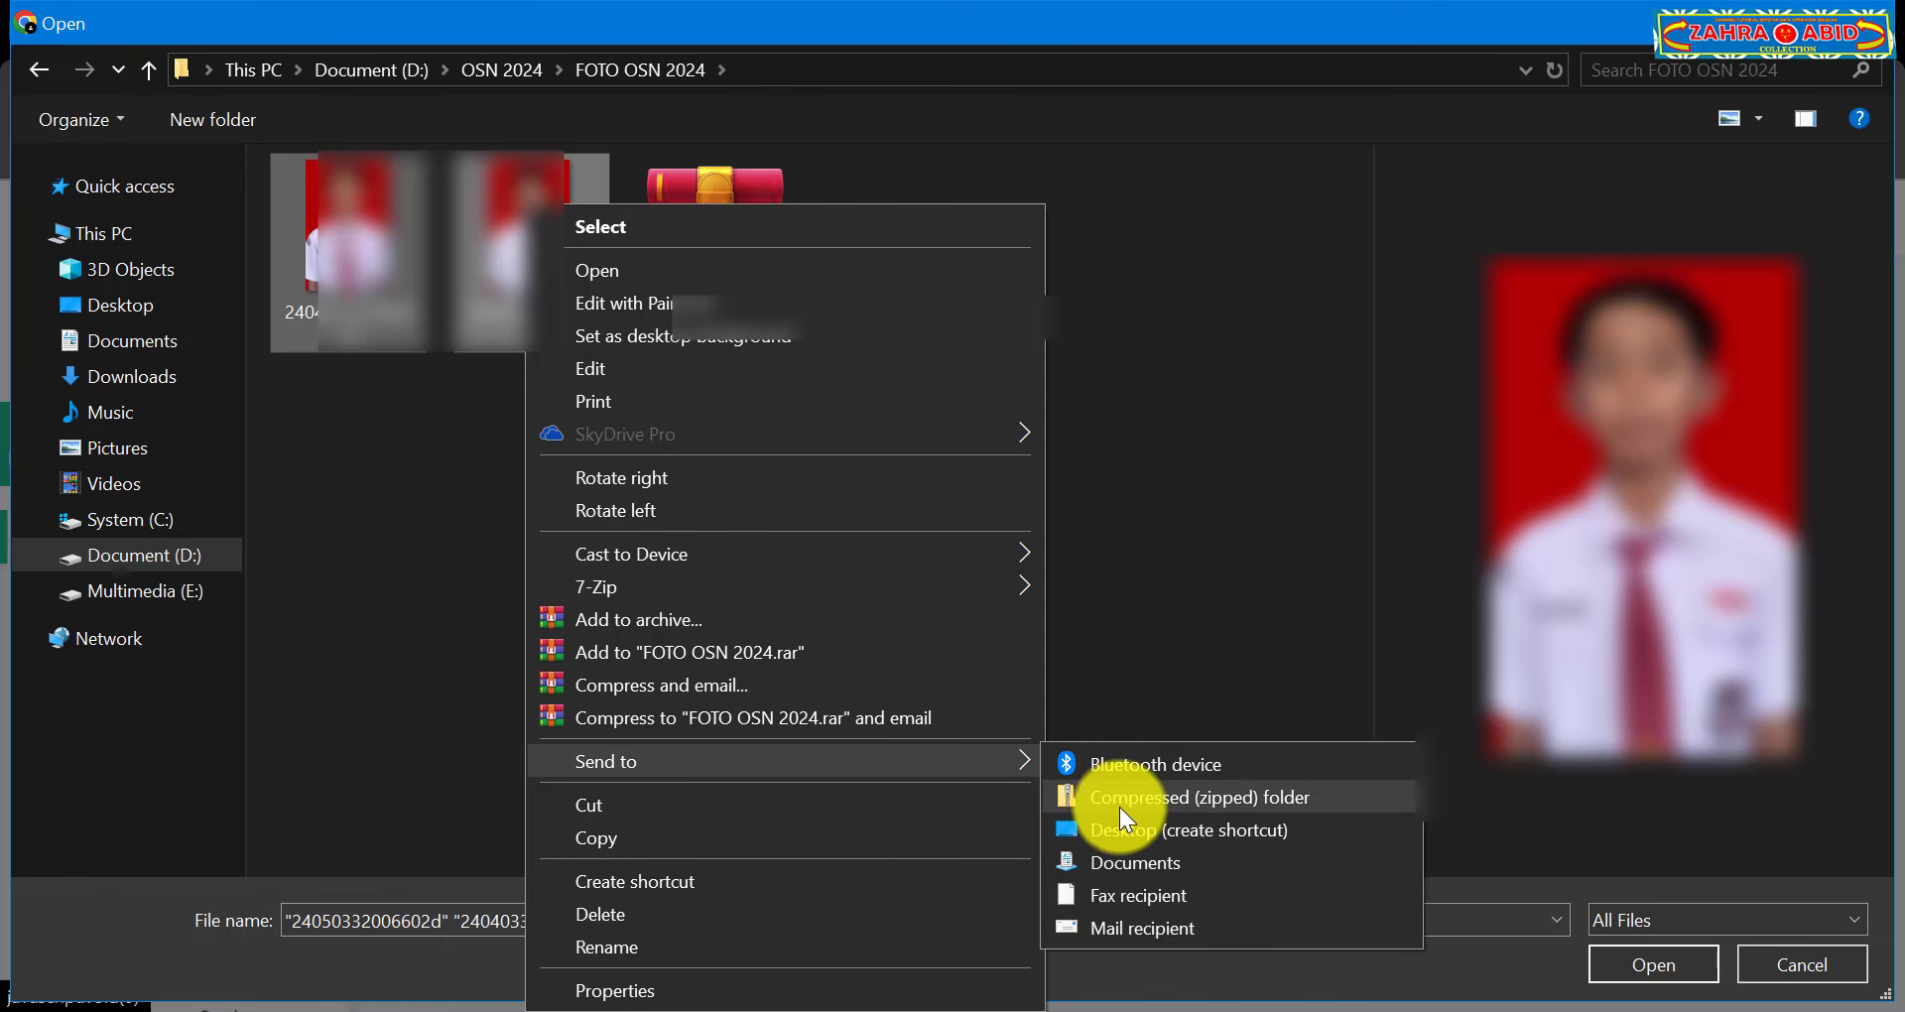
click(1242, 804)
click(1159, 659)
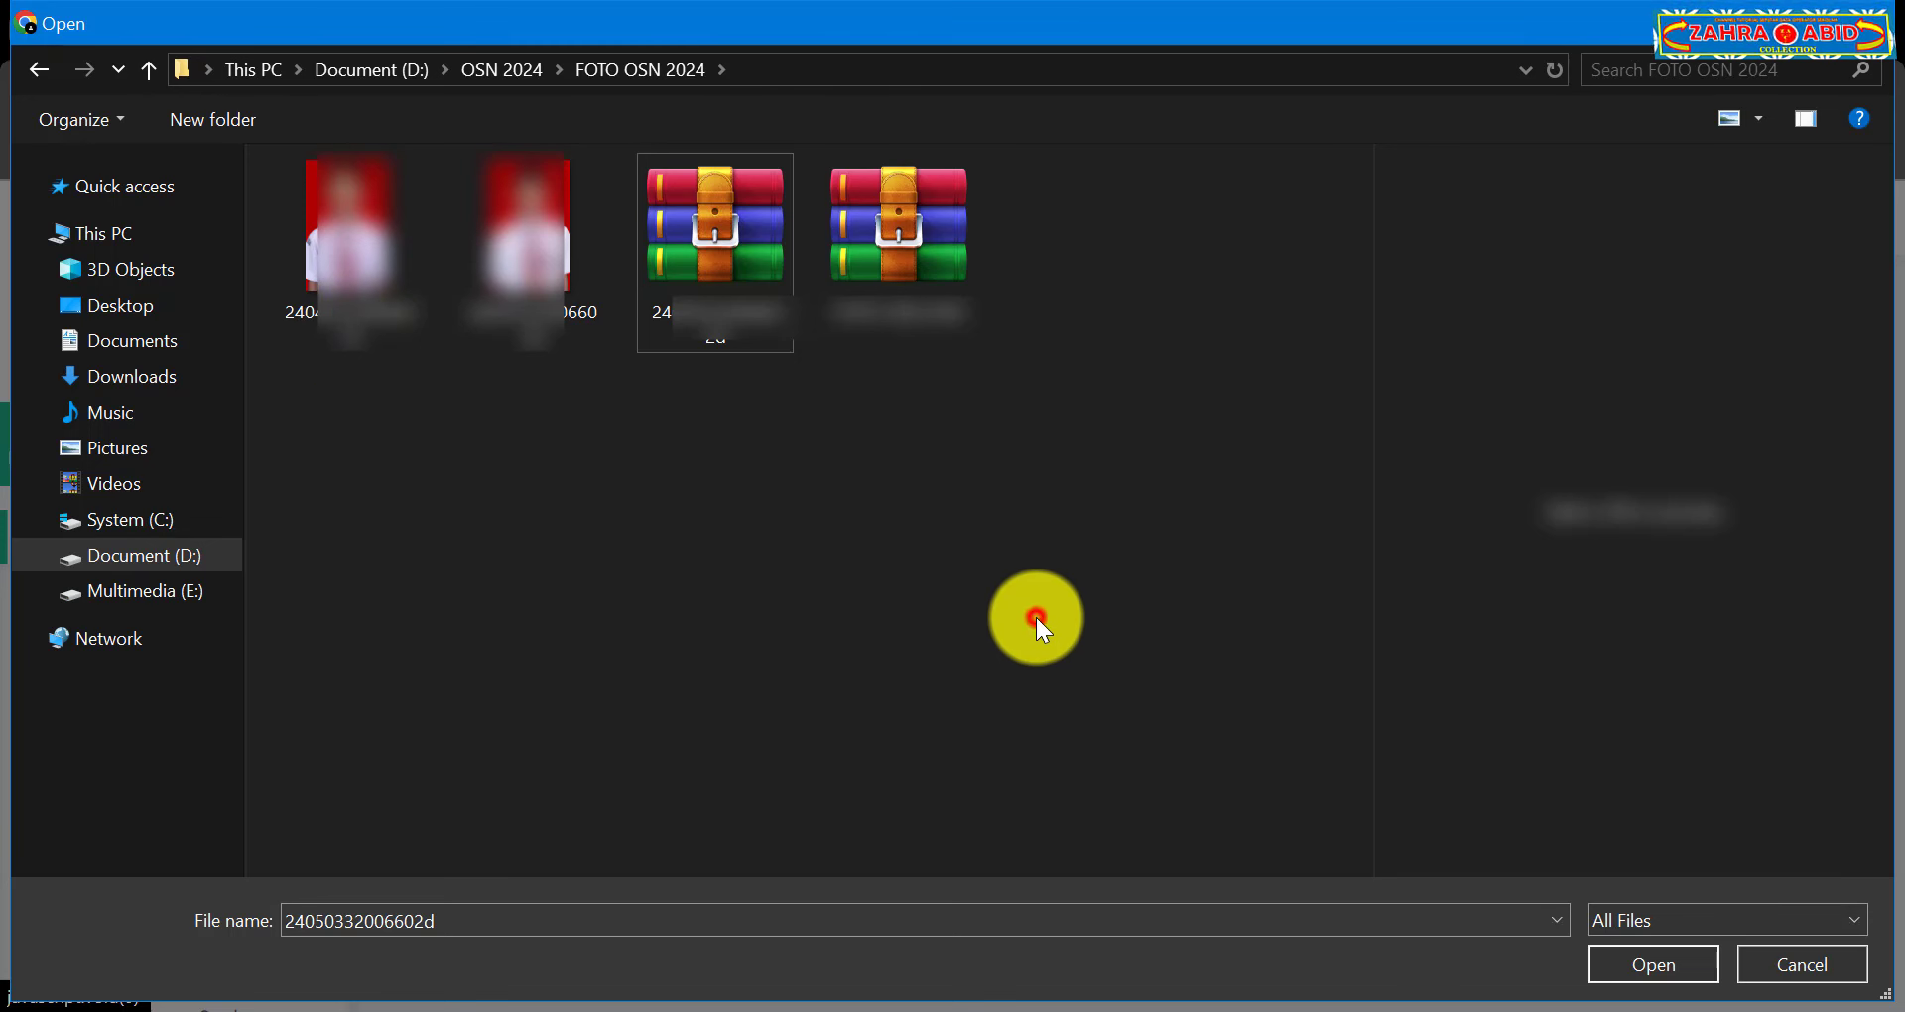
click(1036, 618)
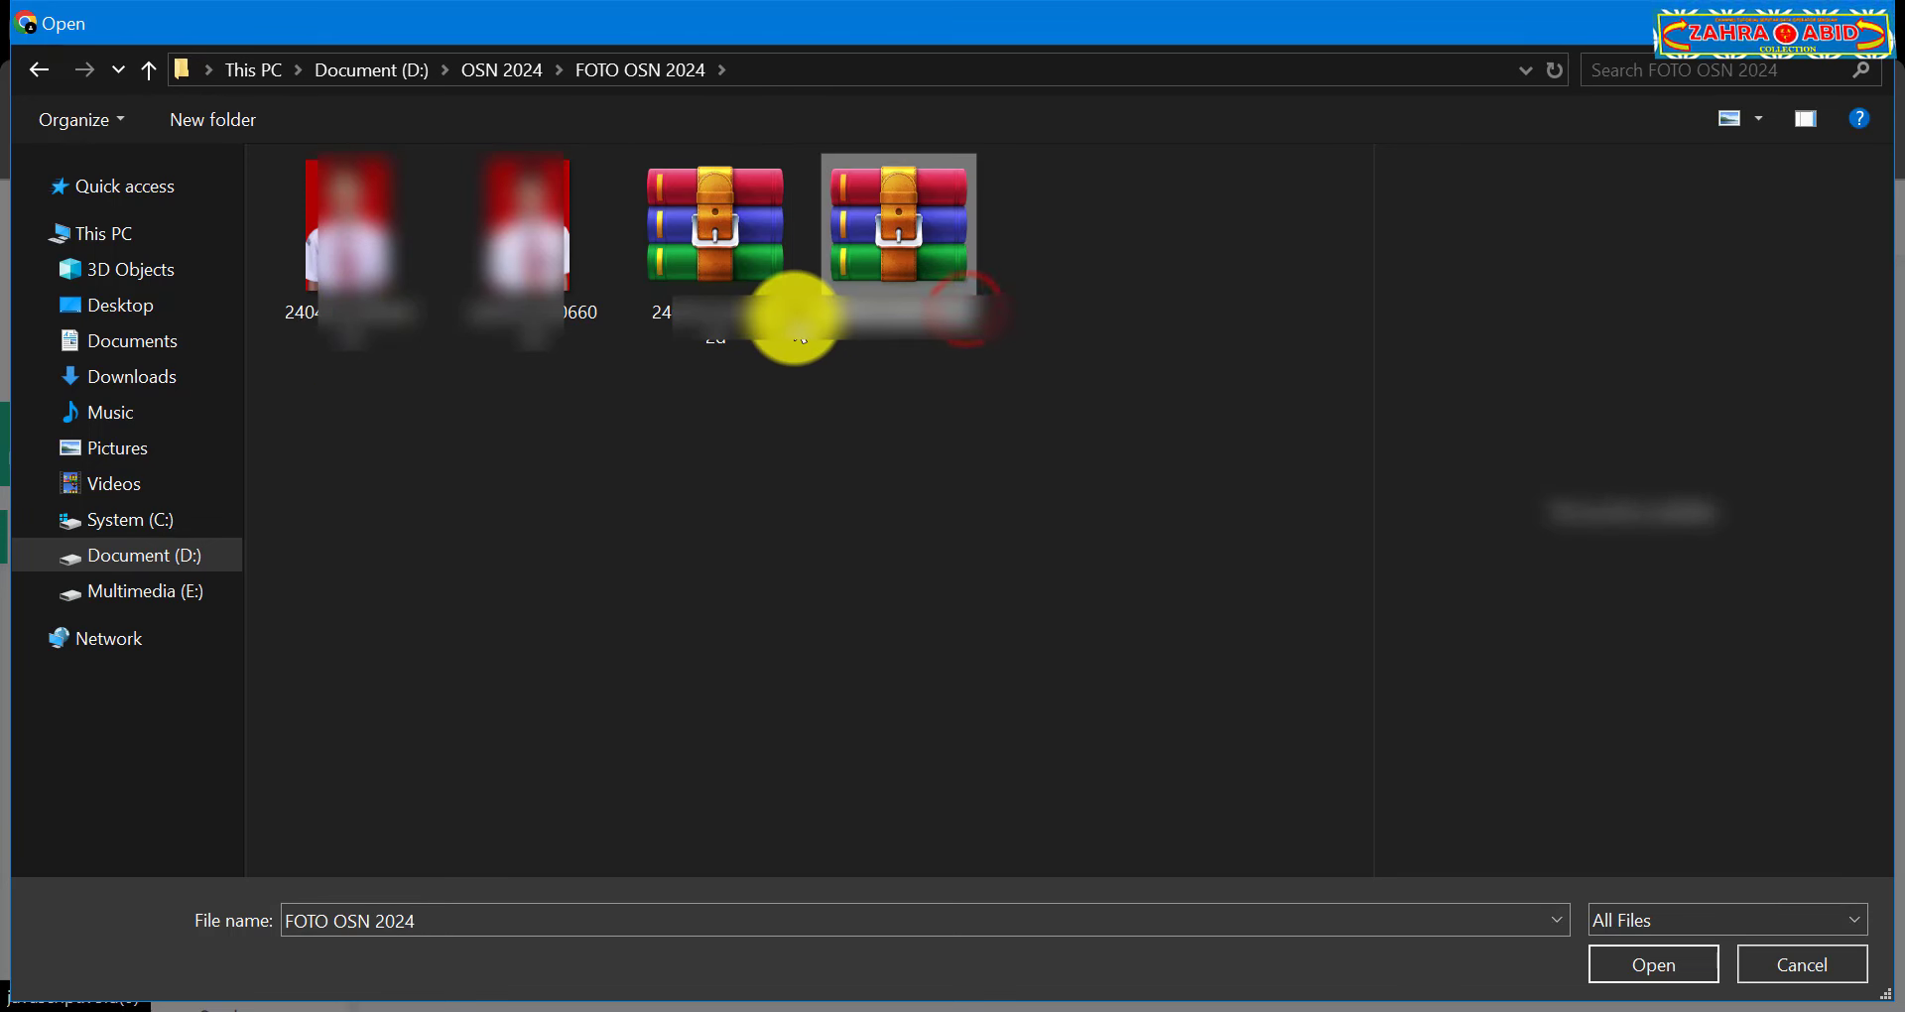
click(751, 318)
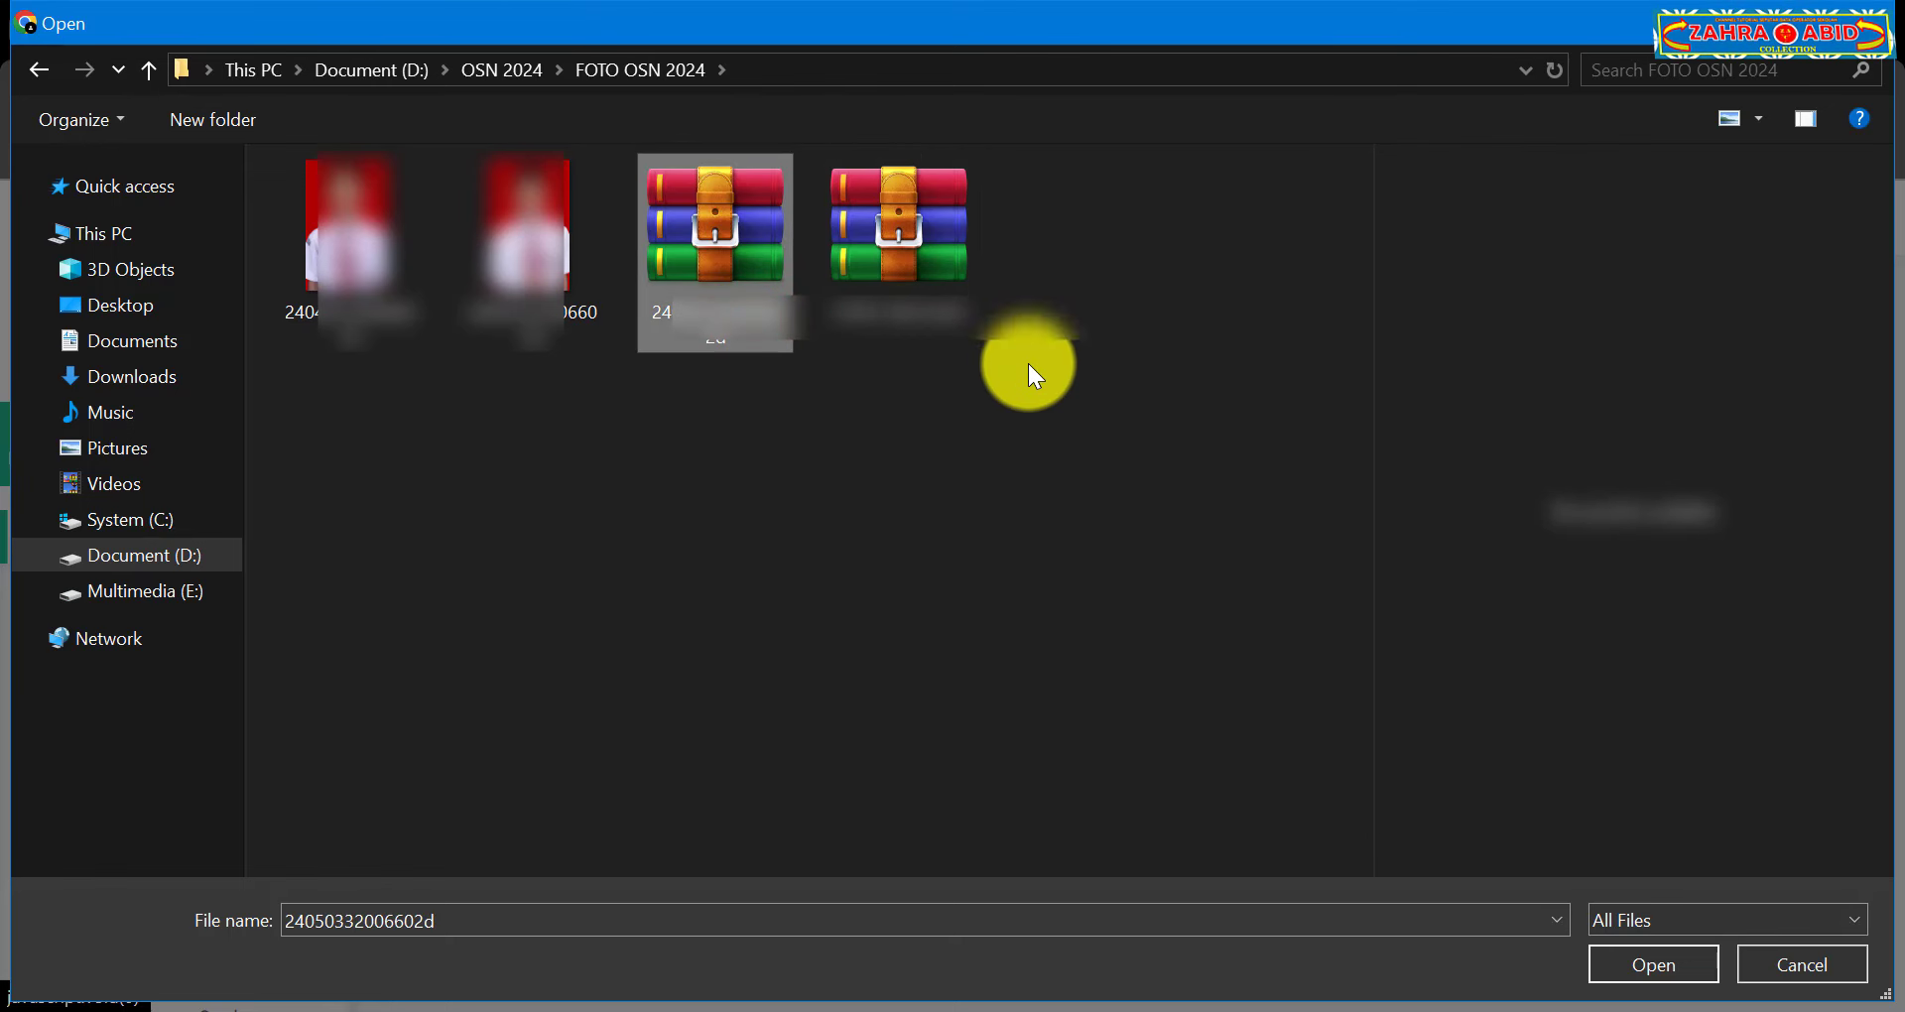
click(937, 499)
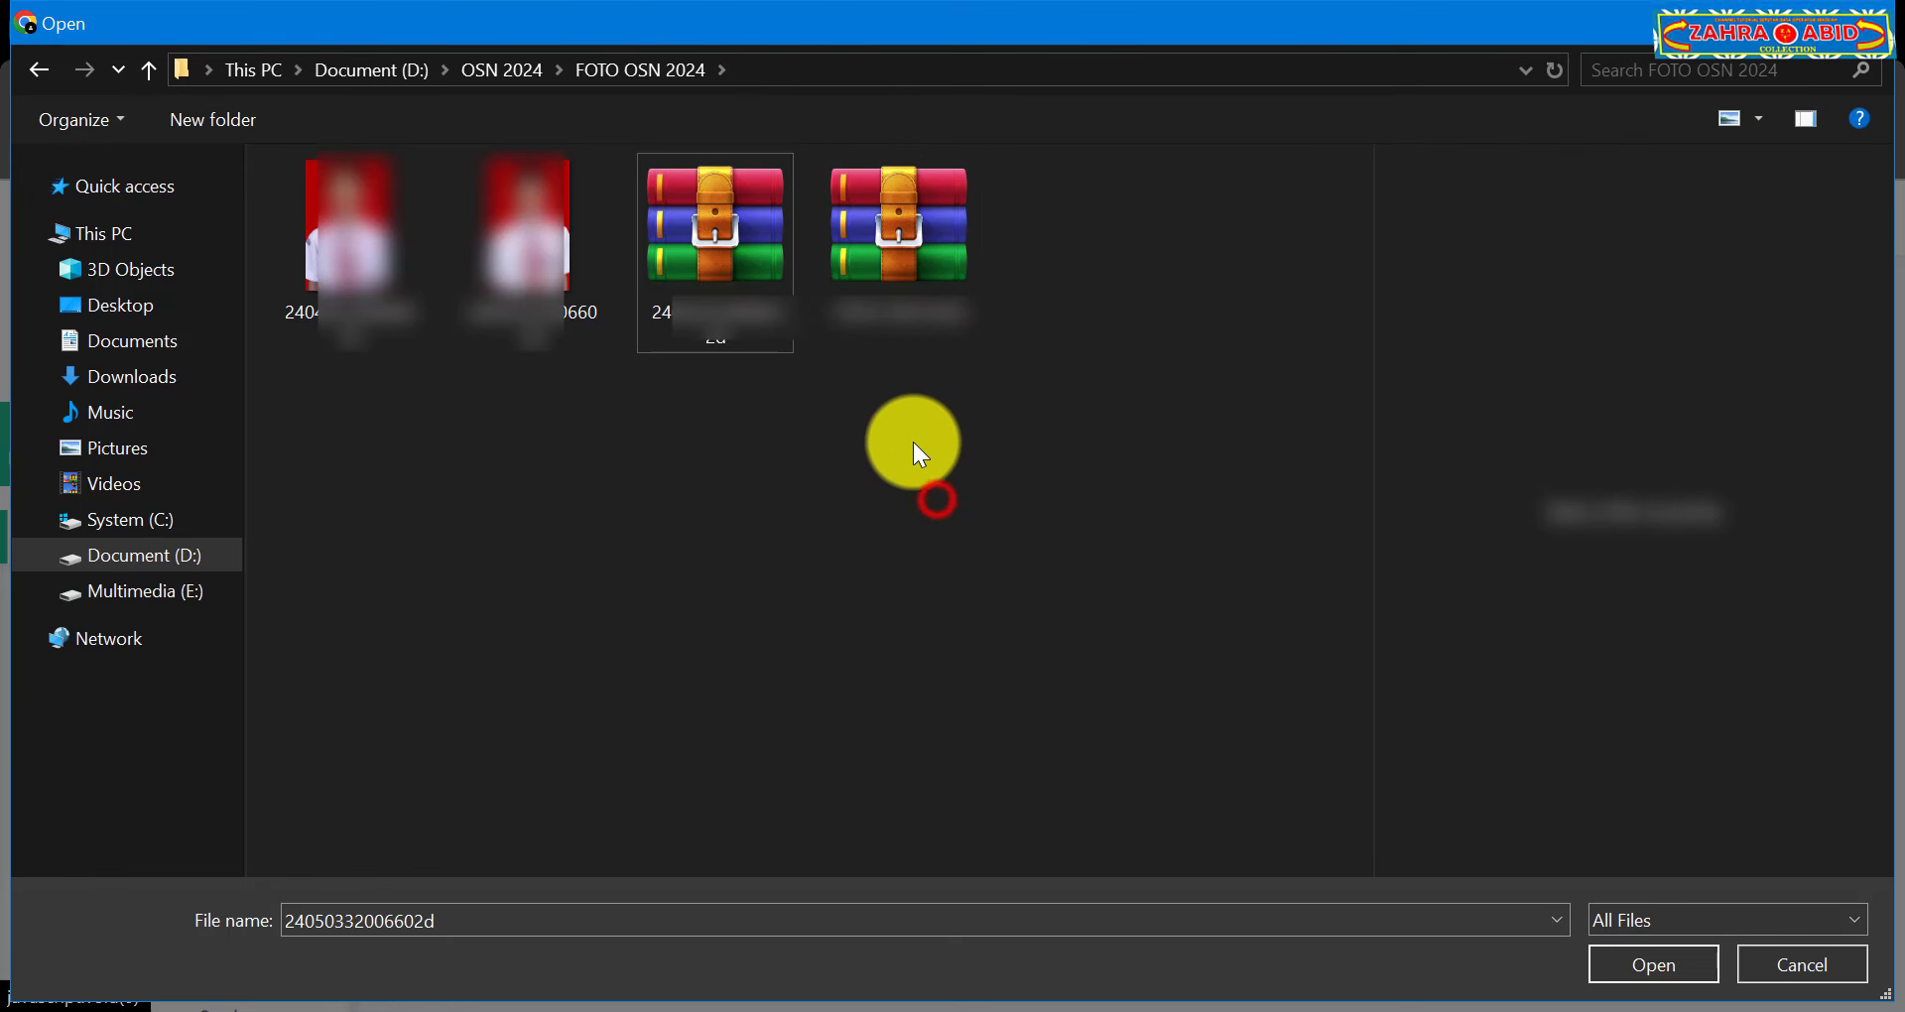
Step: Add the archive made as a compressed folder to the photo list and upload it to the login cards
click(744, 306)
click(1638, 963)
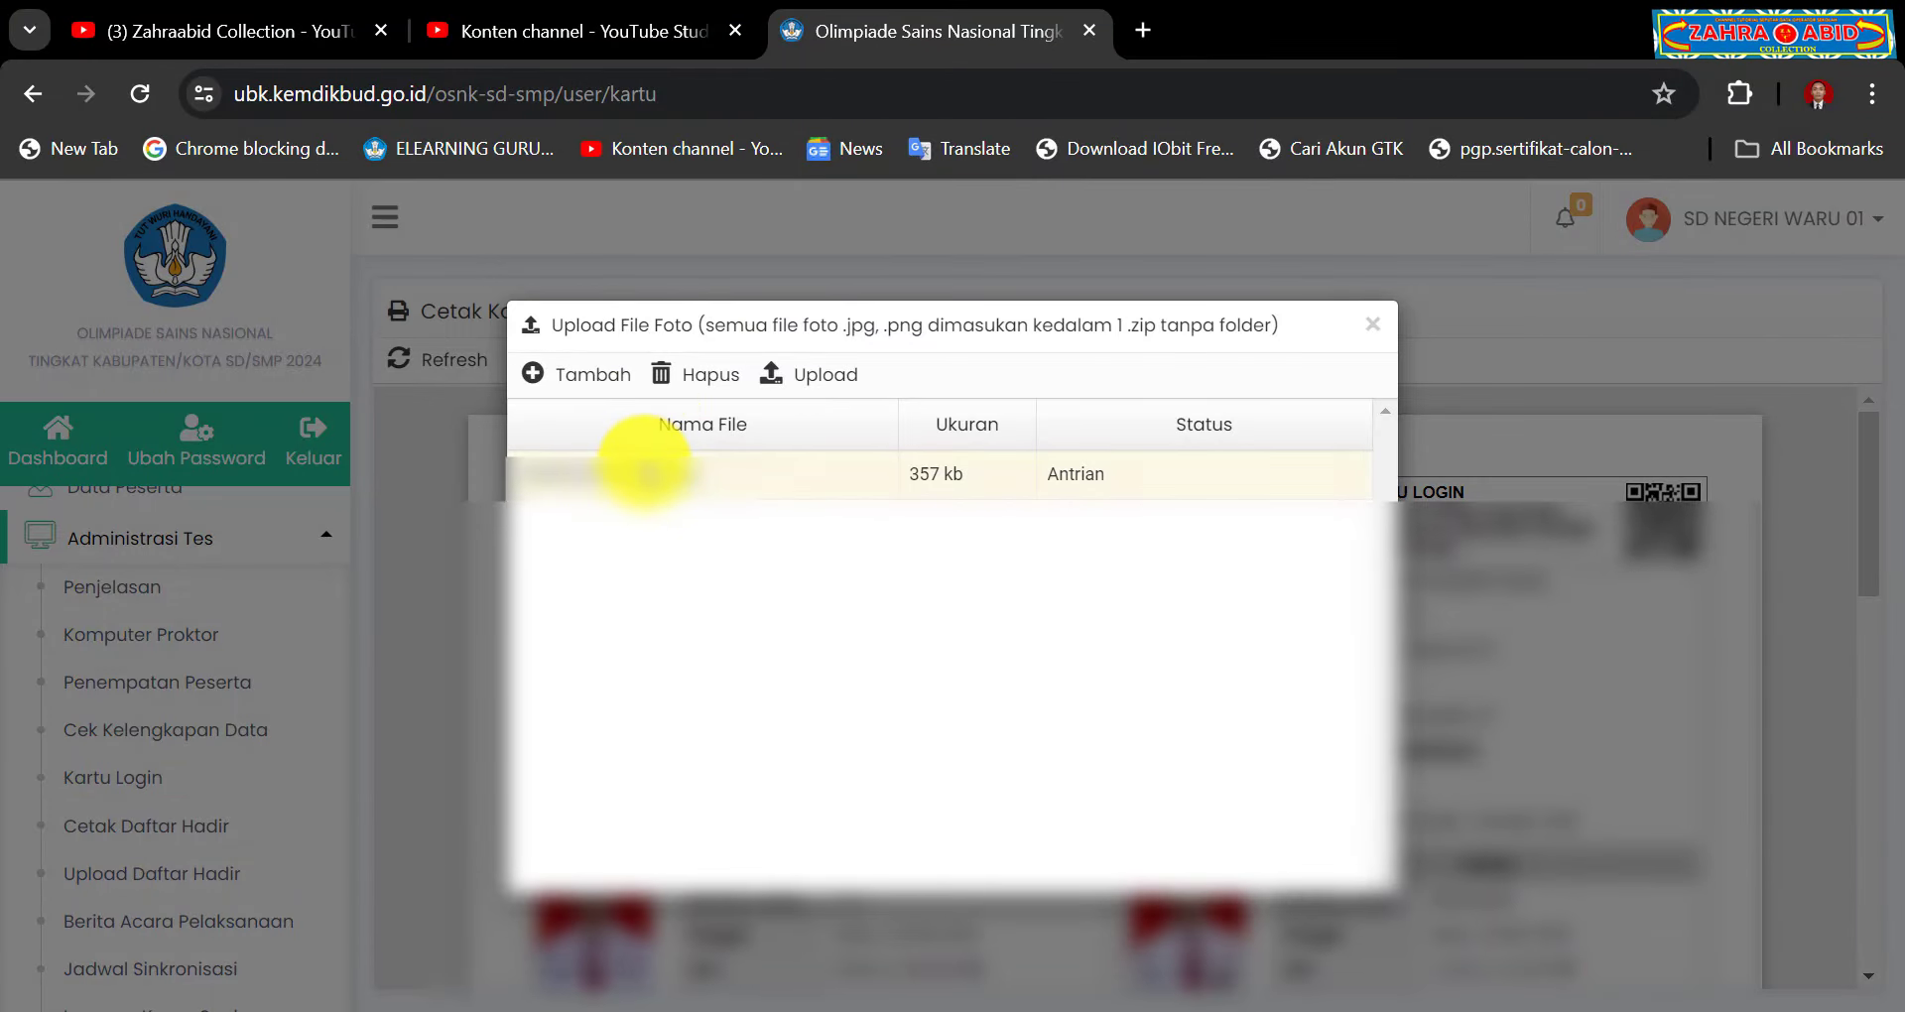
click(644, 475)
click(823, 382)
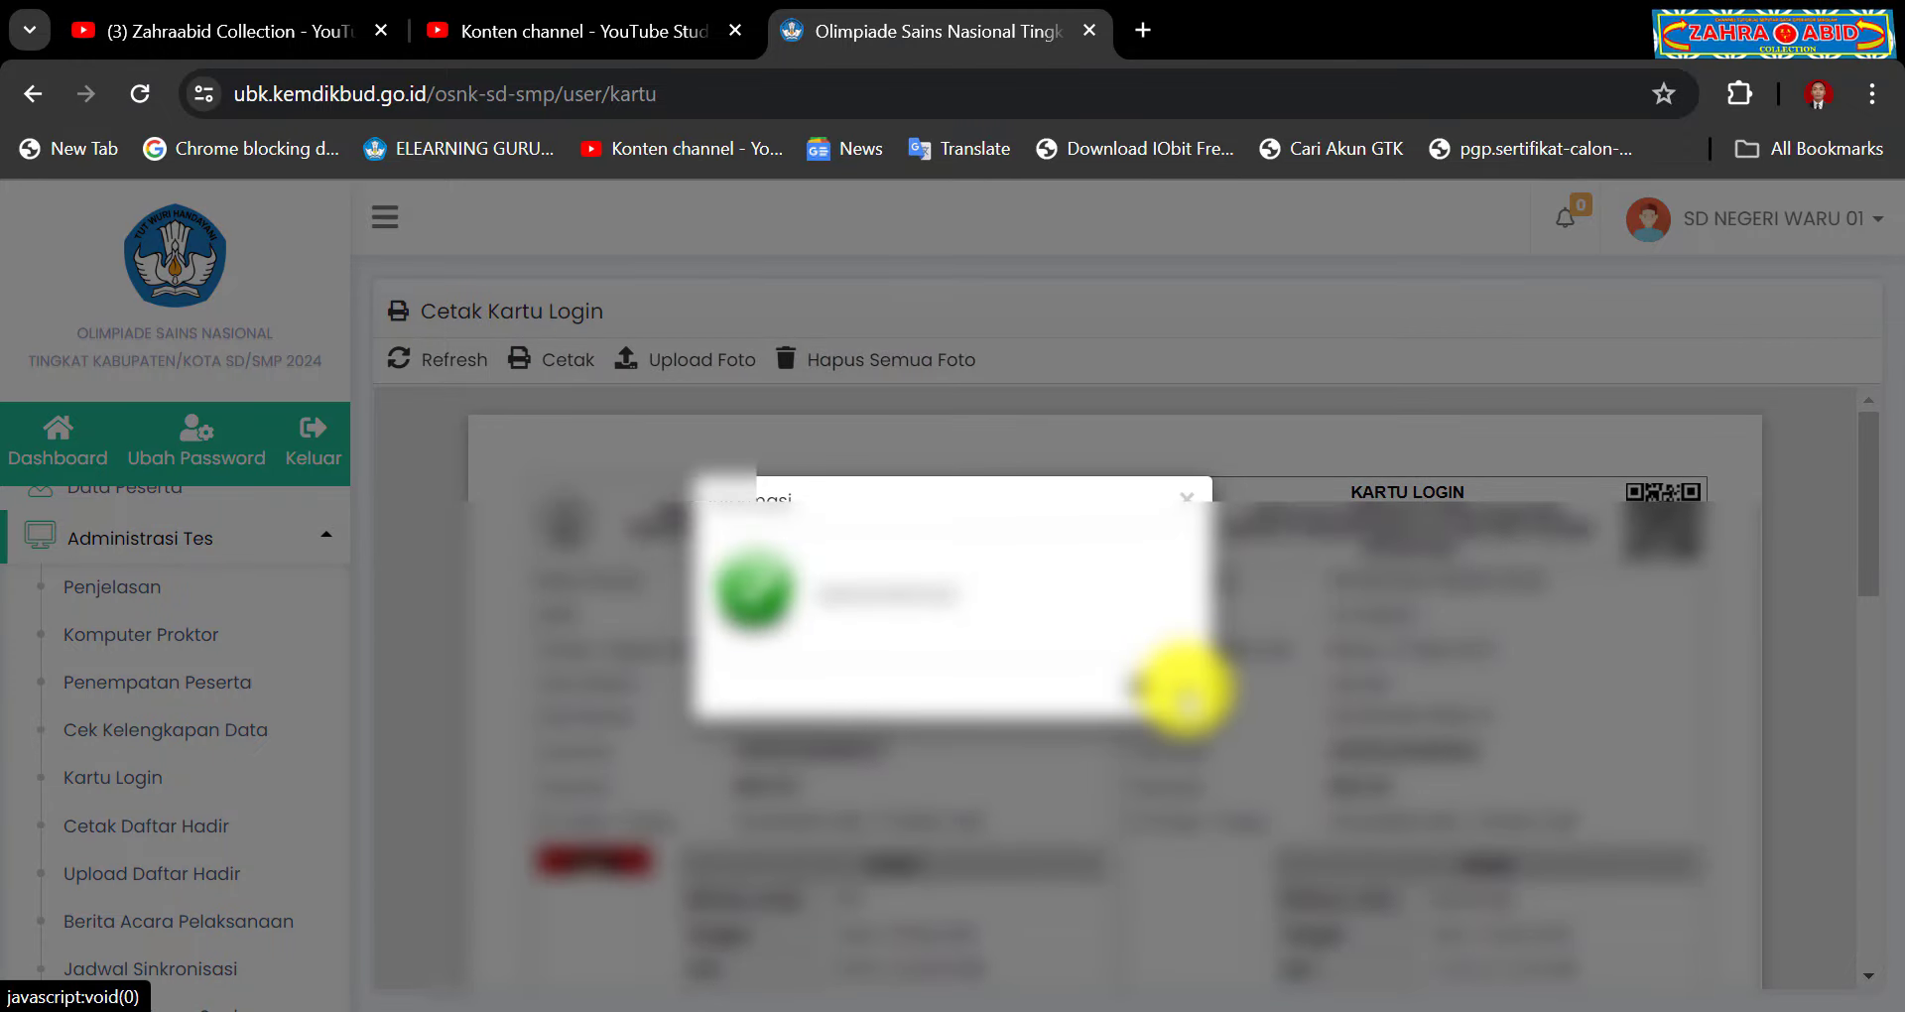
click(1186, 685)
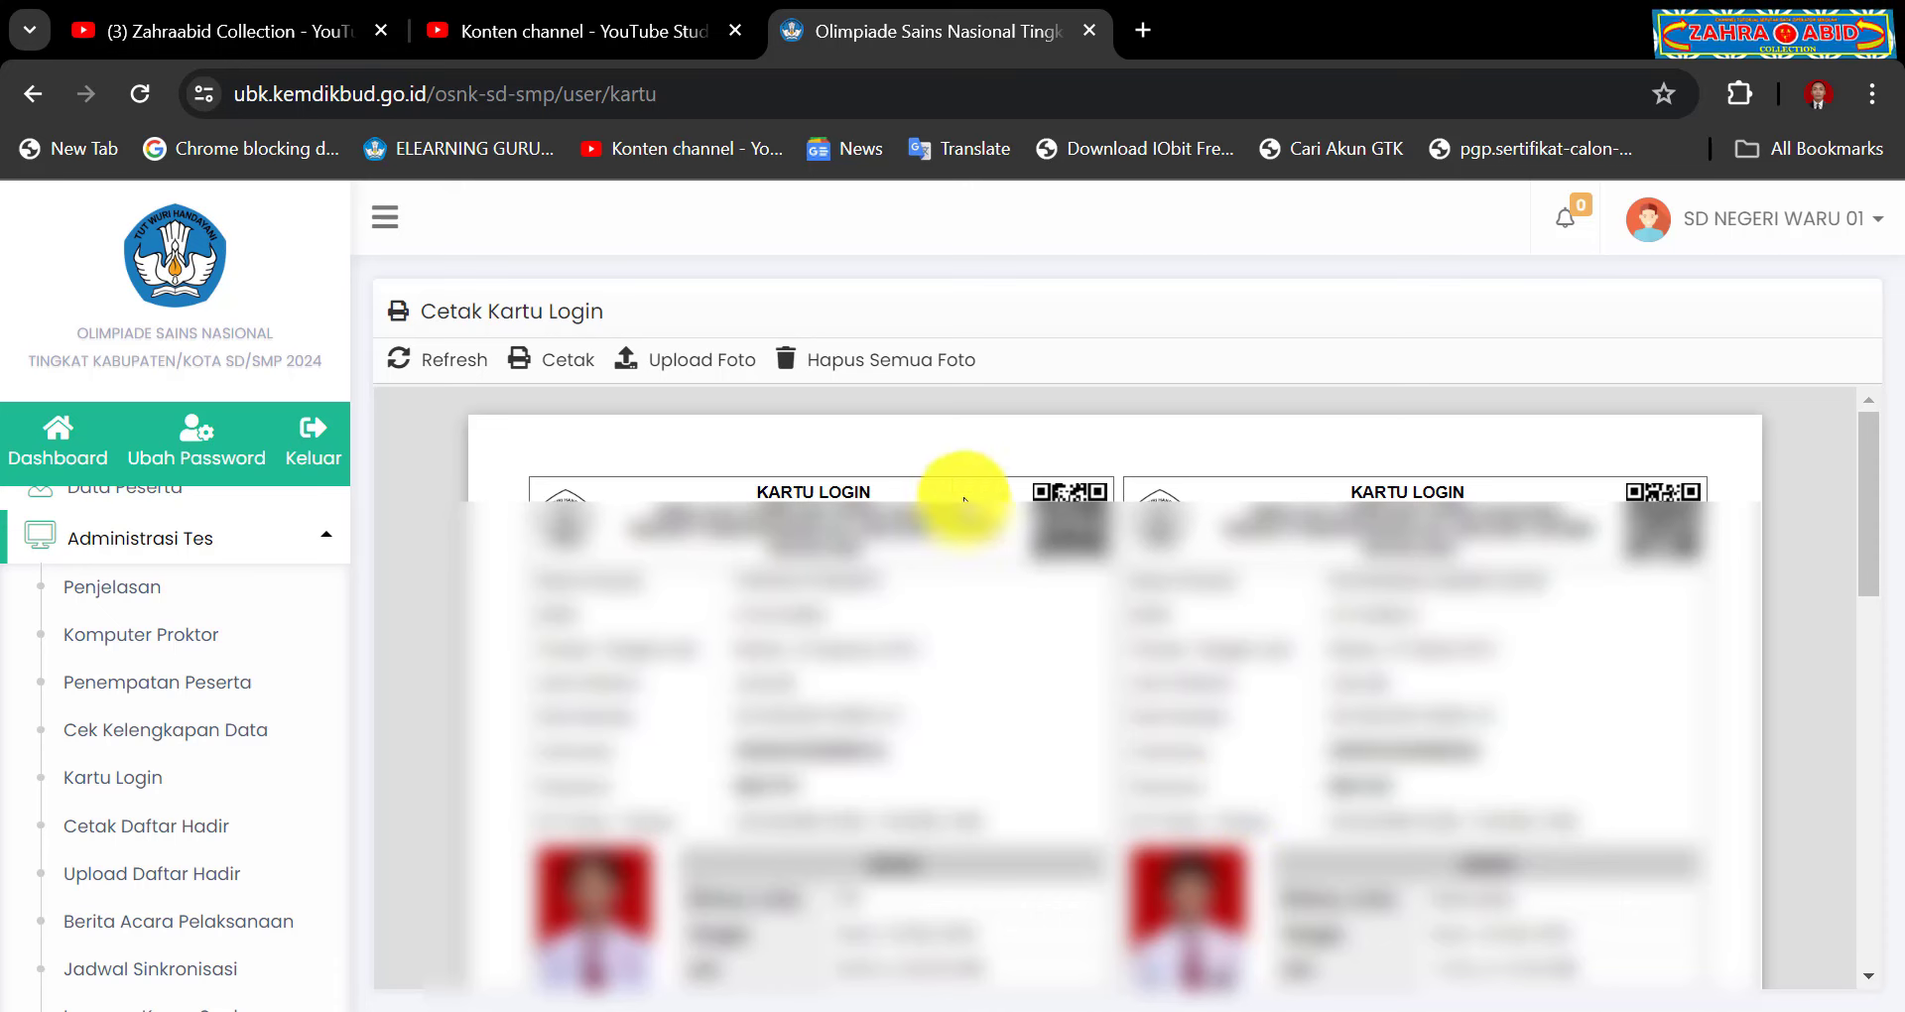
Step: Inspect the login cards' print output and Save as PDF options, and close them without saving a file
click(571, 369)
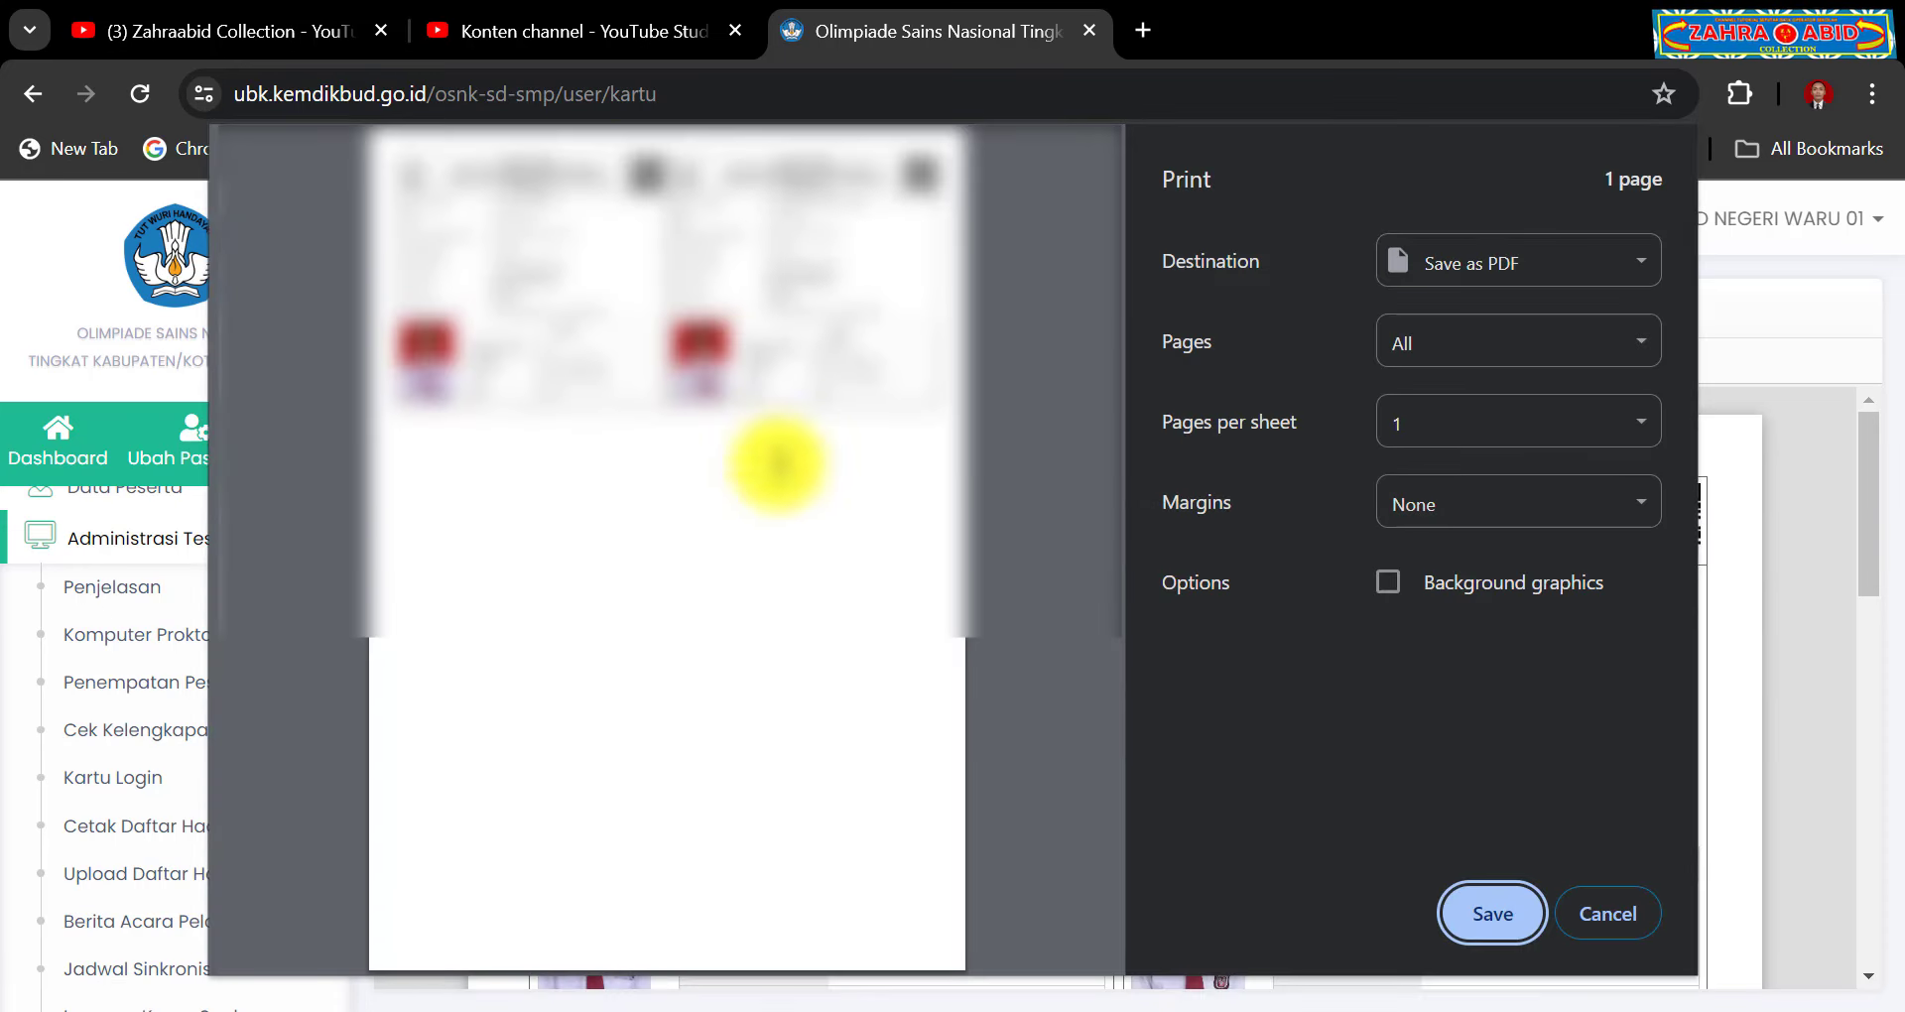
click(1526, 910)
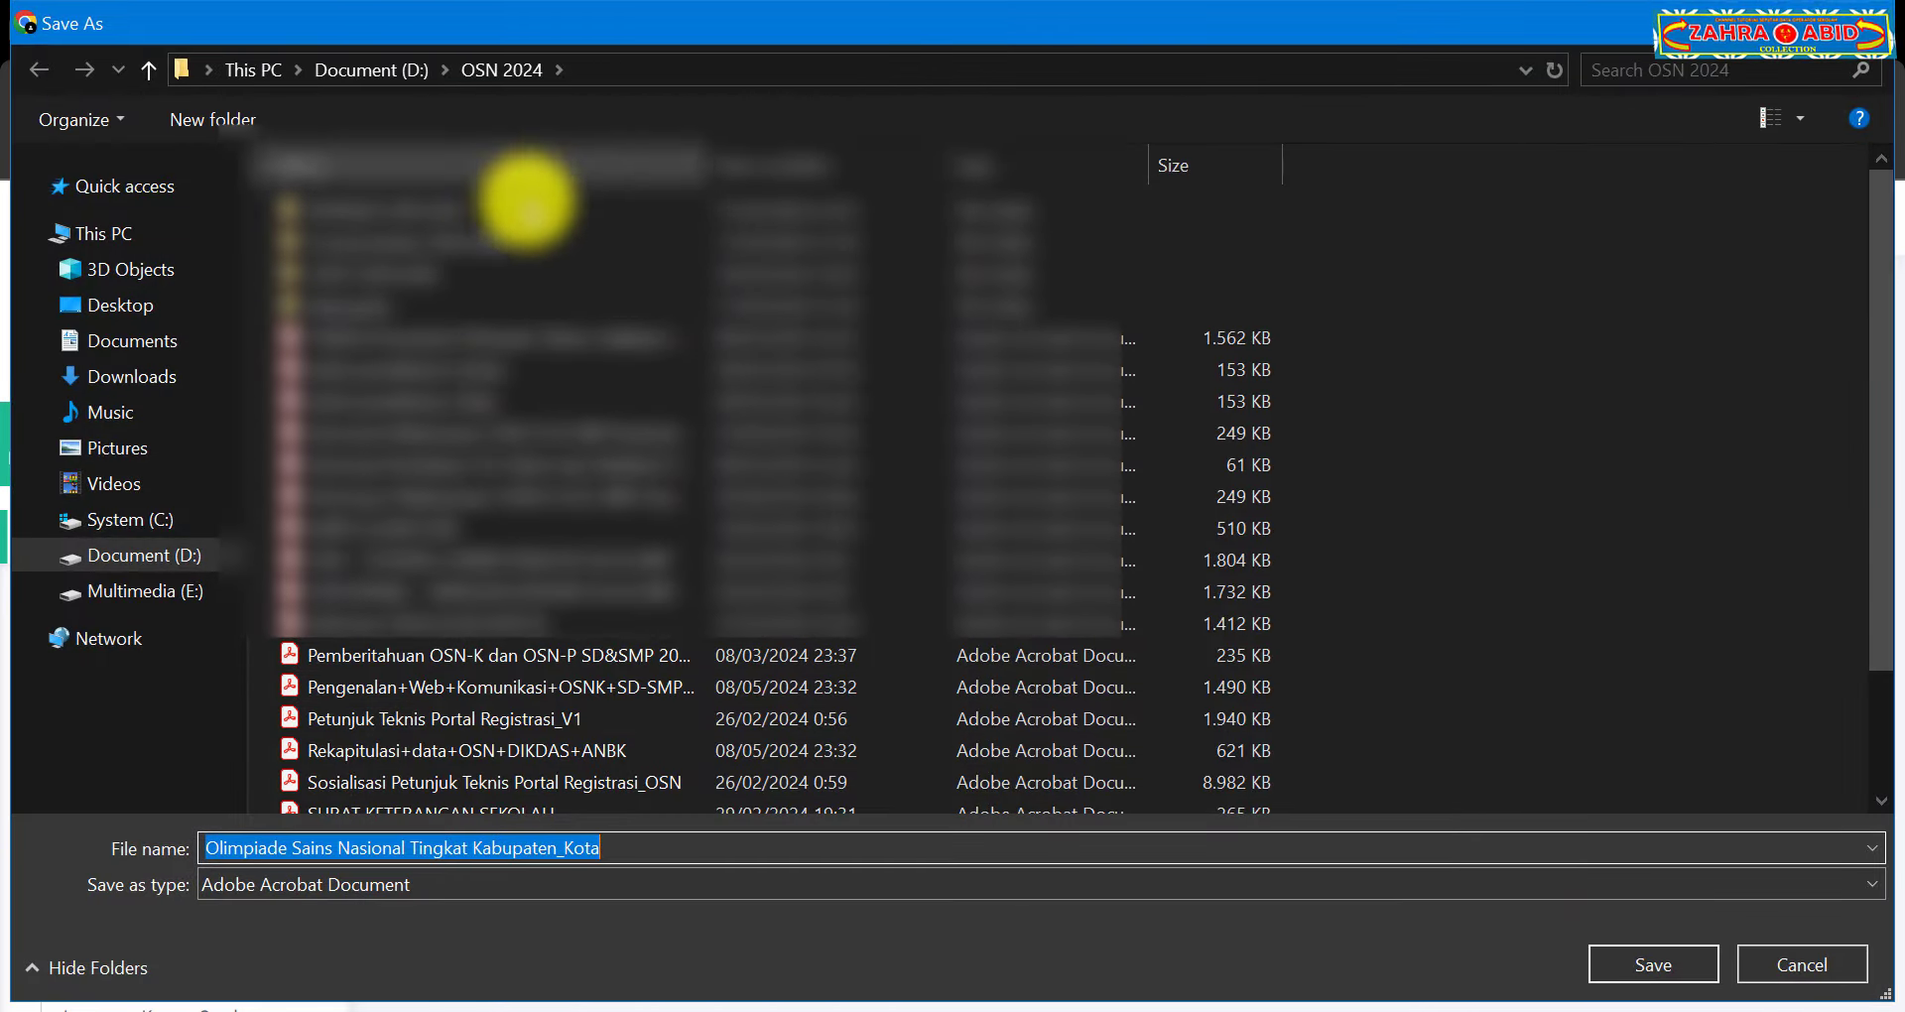
click(1769, 968)
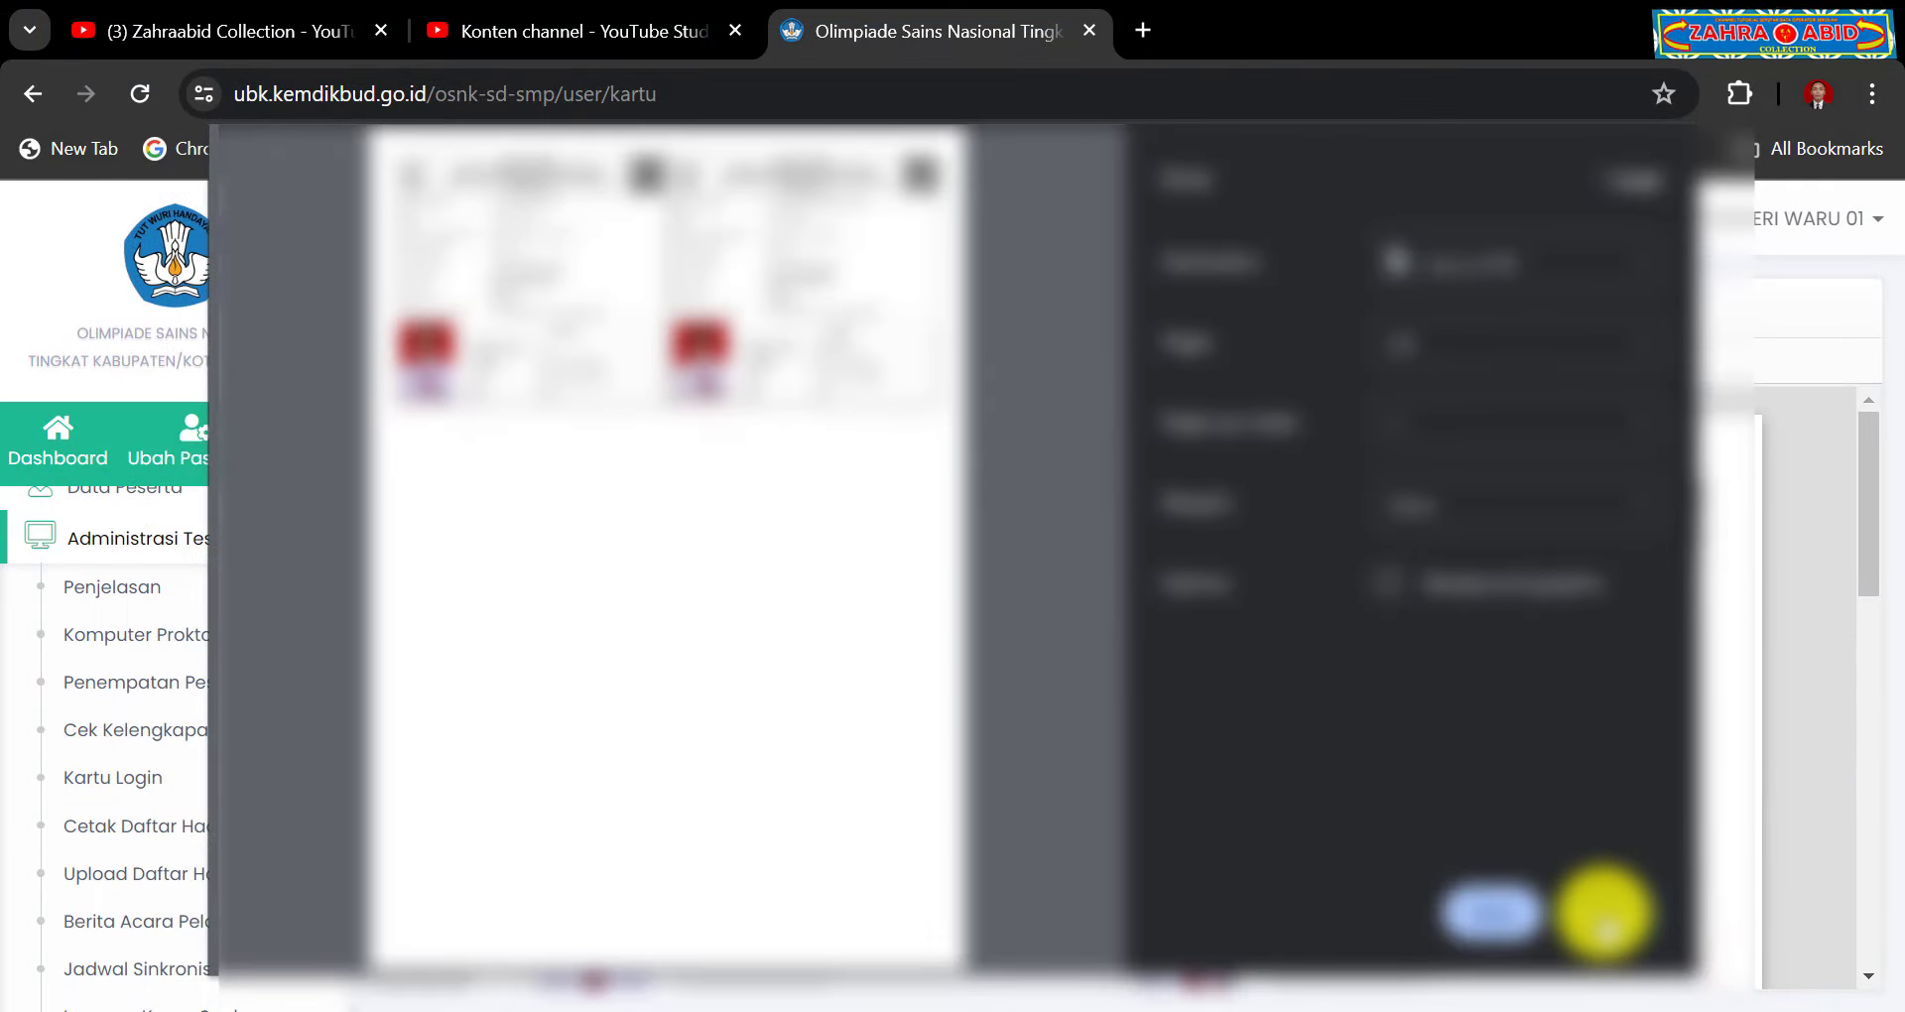
click(1604, 913)
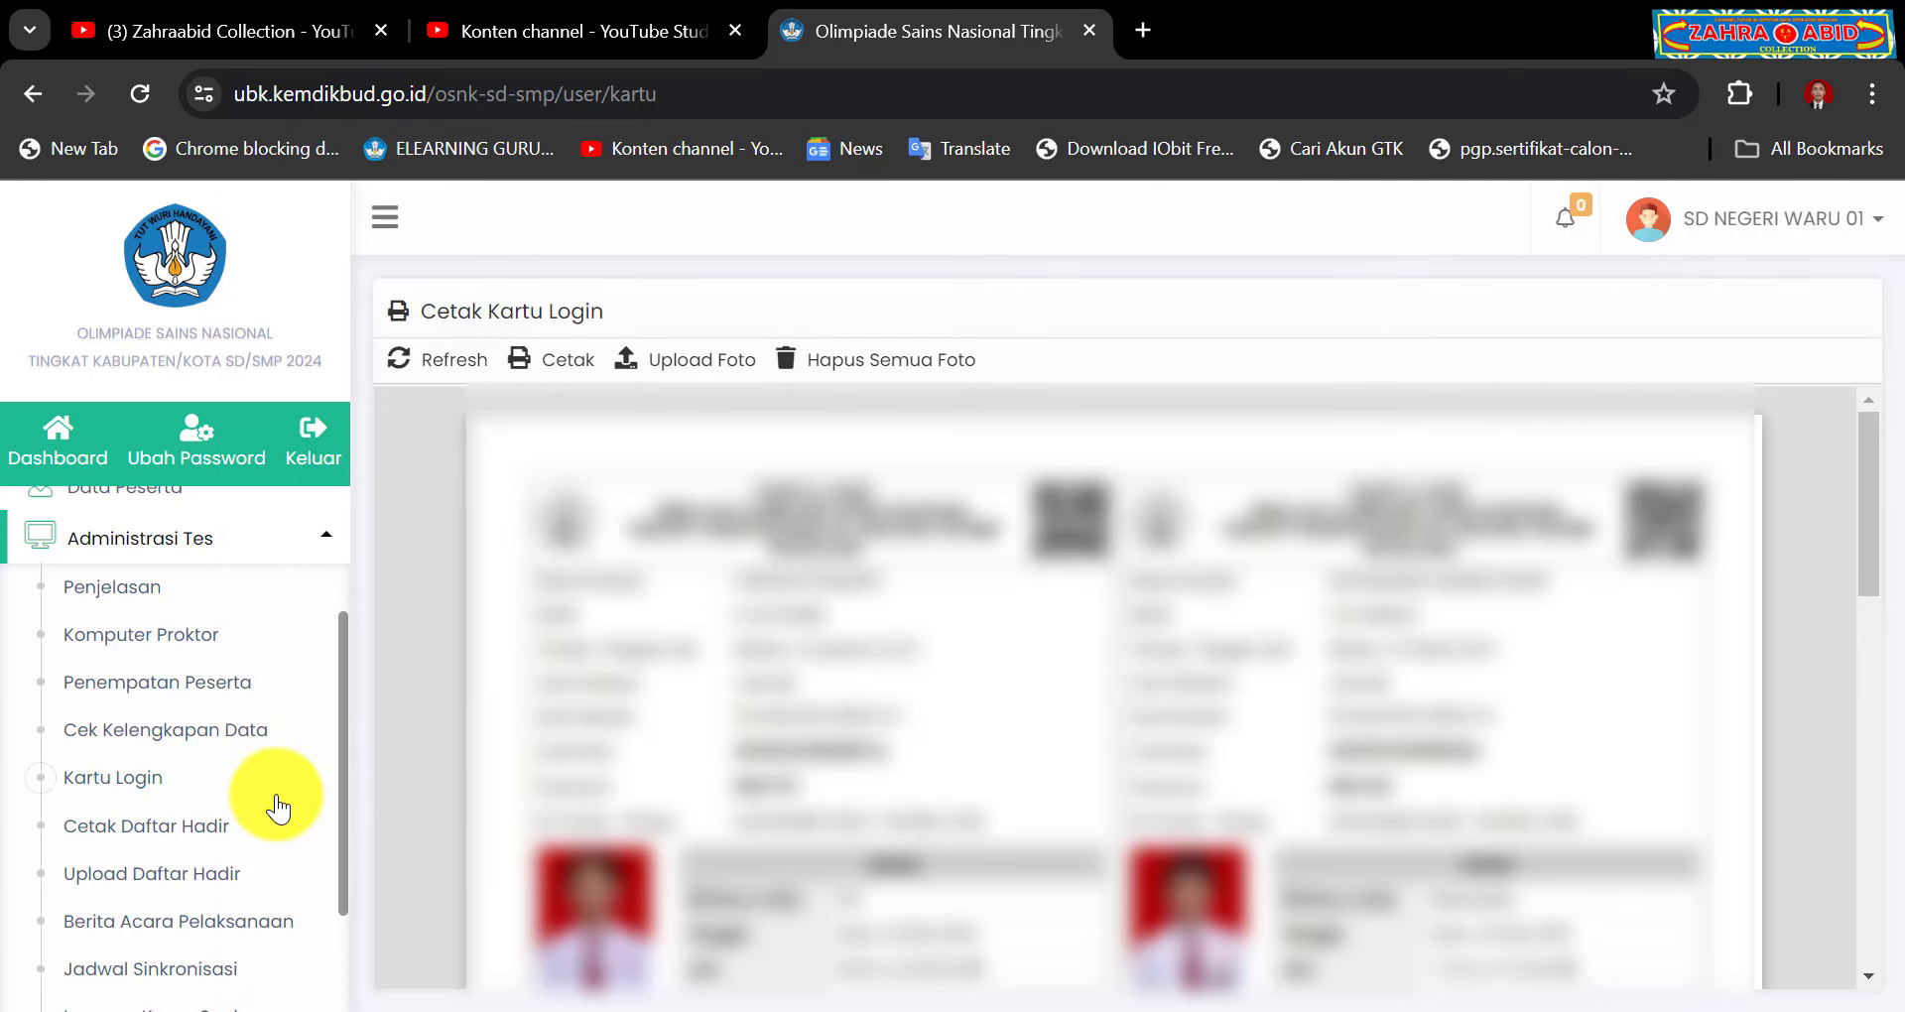
Step: Generate the participants' attendance list from Cetak Daftar Hadir and review its table, notes and signature areas
click(220, 832)
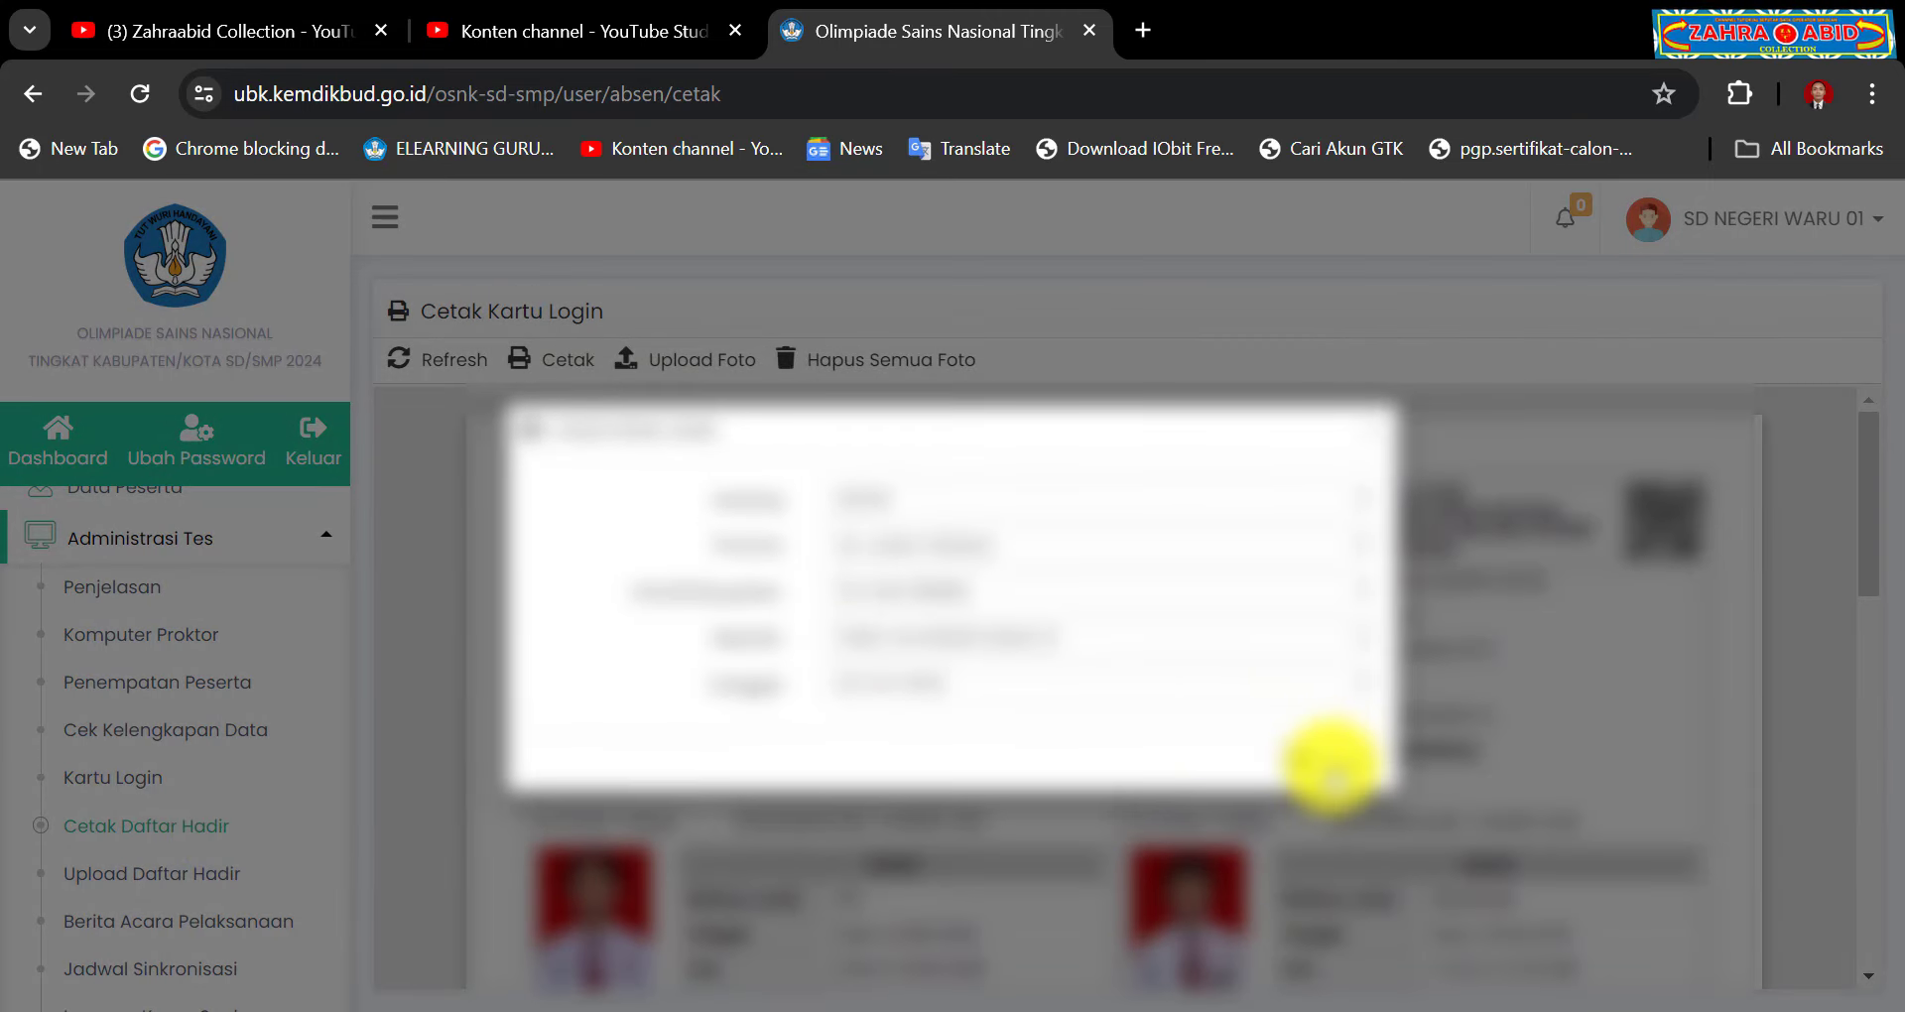
click(1328, 762)
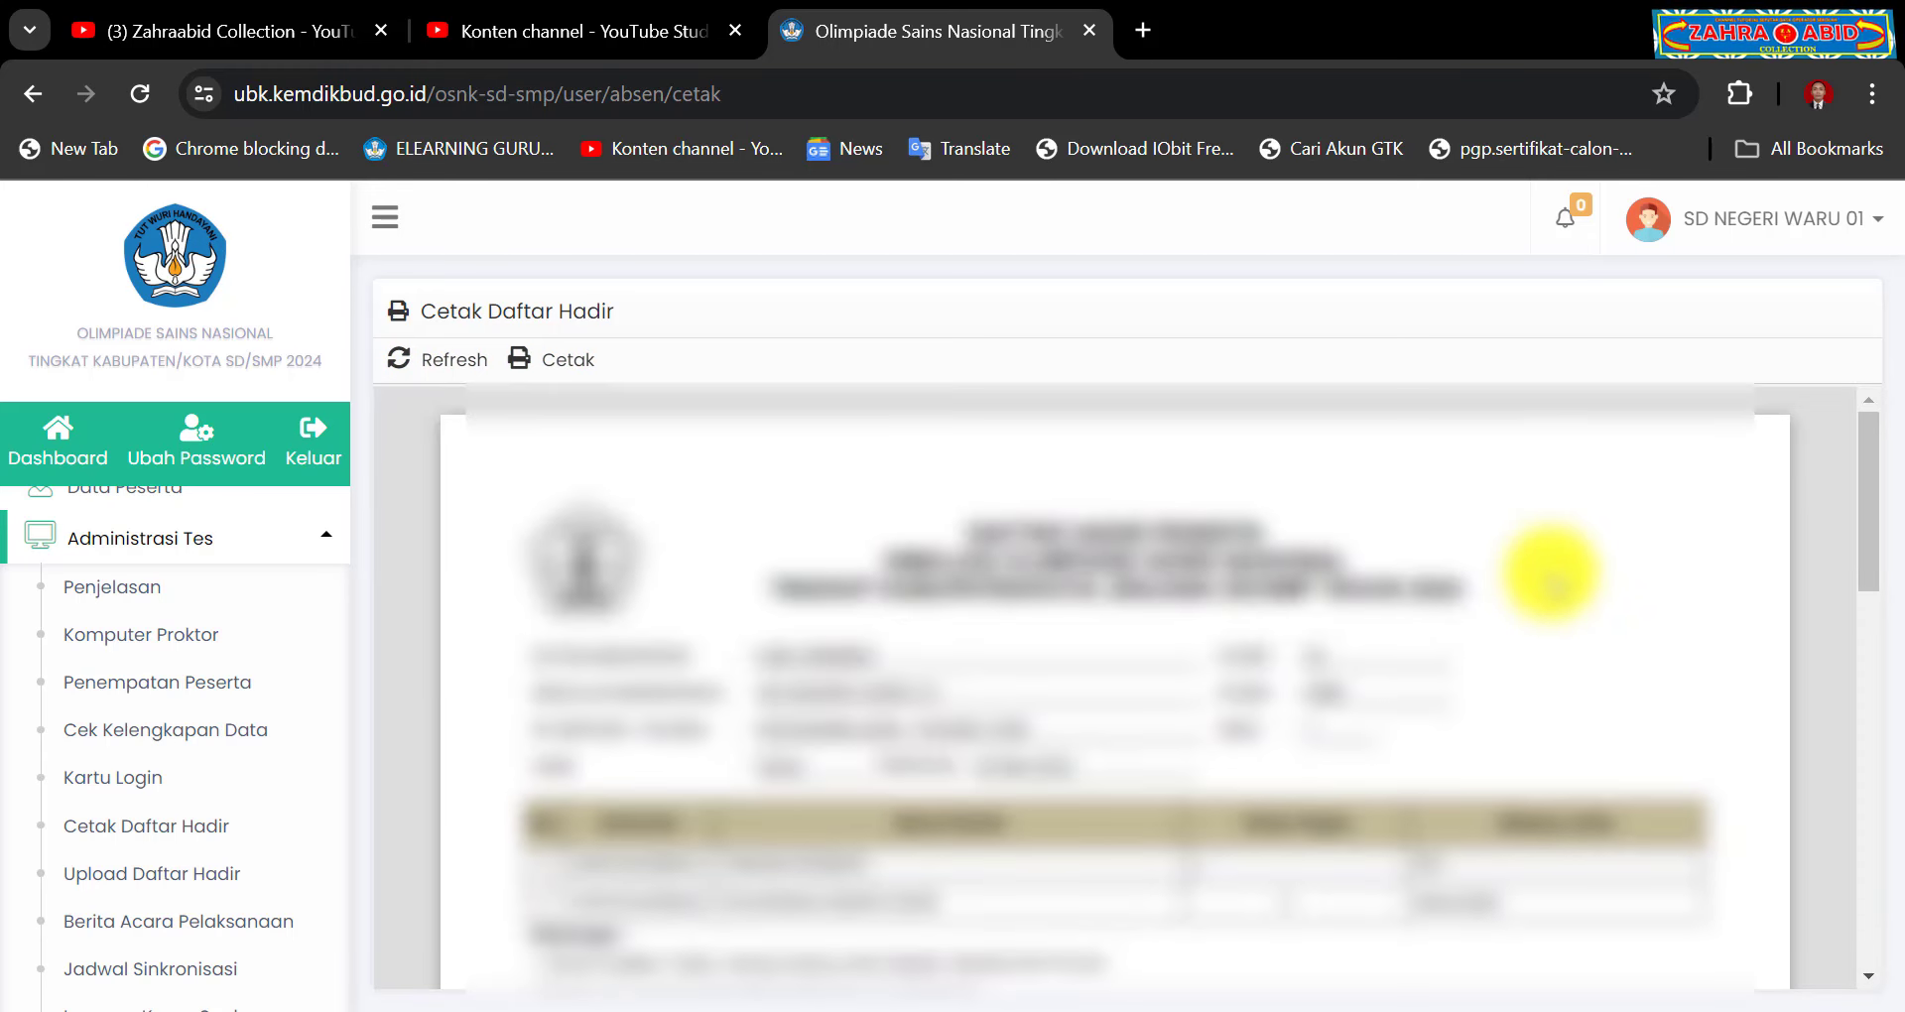
scroll(1554, 581, down, 1)
scroll(1554, 581, down, 2)
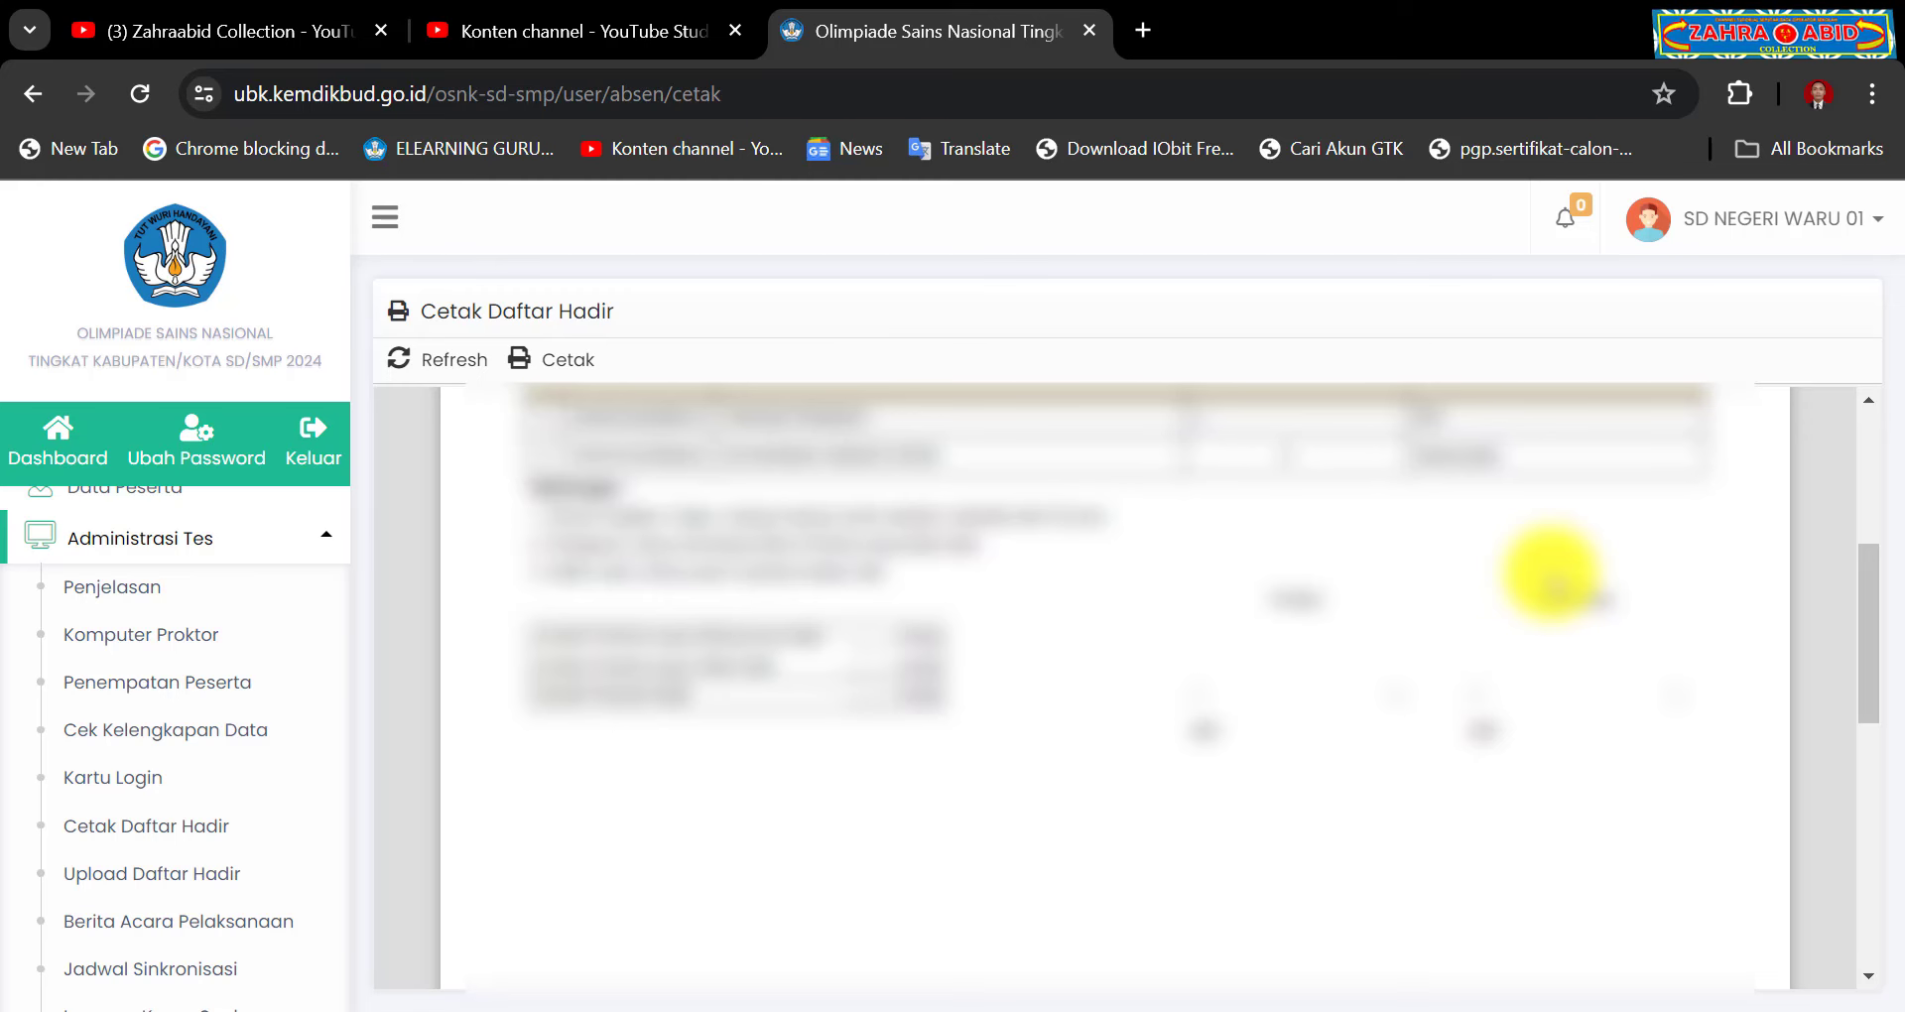
scroll(1554, 581, up, 2)
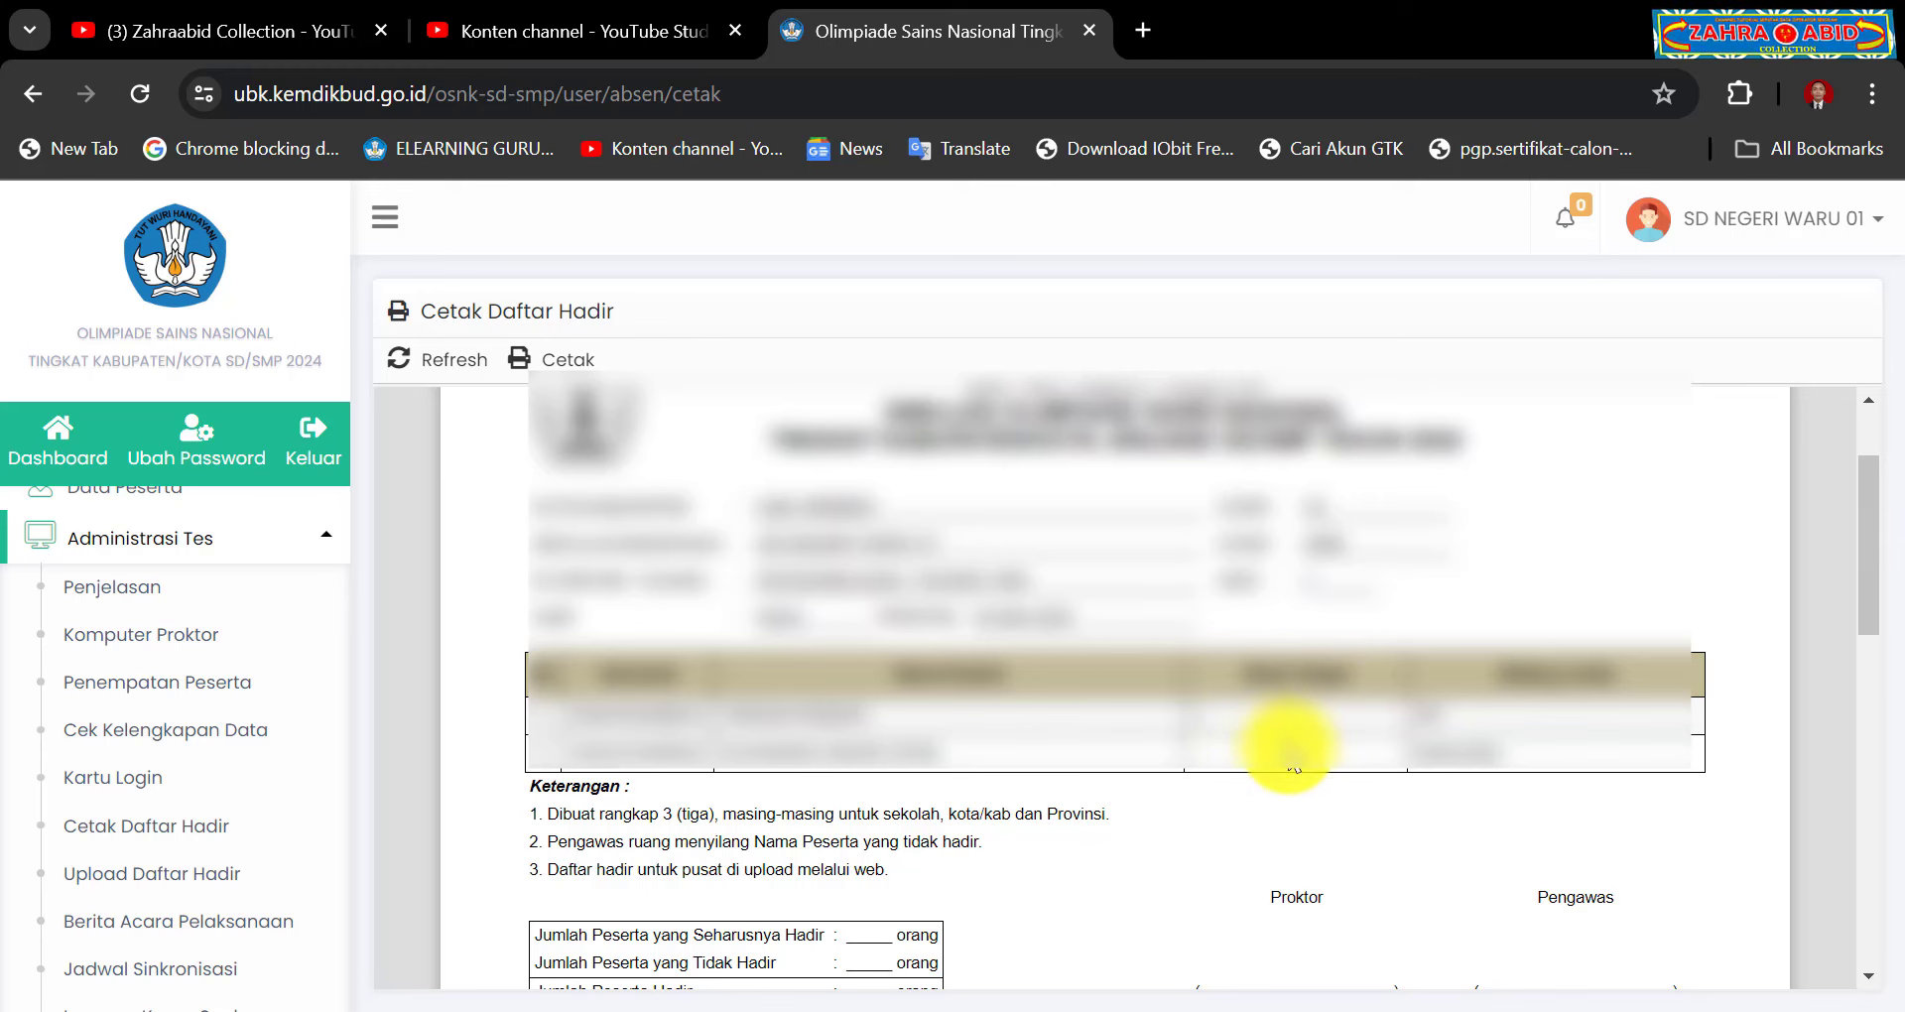
Step: Review the sessions in Upload Daftar Hadir and select the 15 Maret 2024 entry of RUANG OSN
click(199, 878)
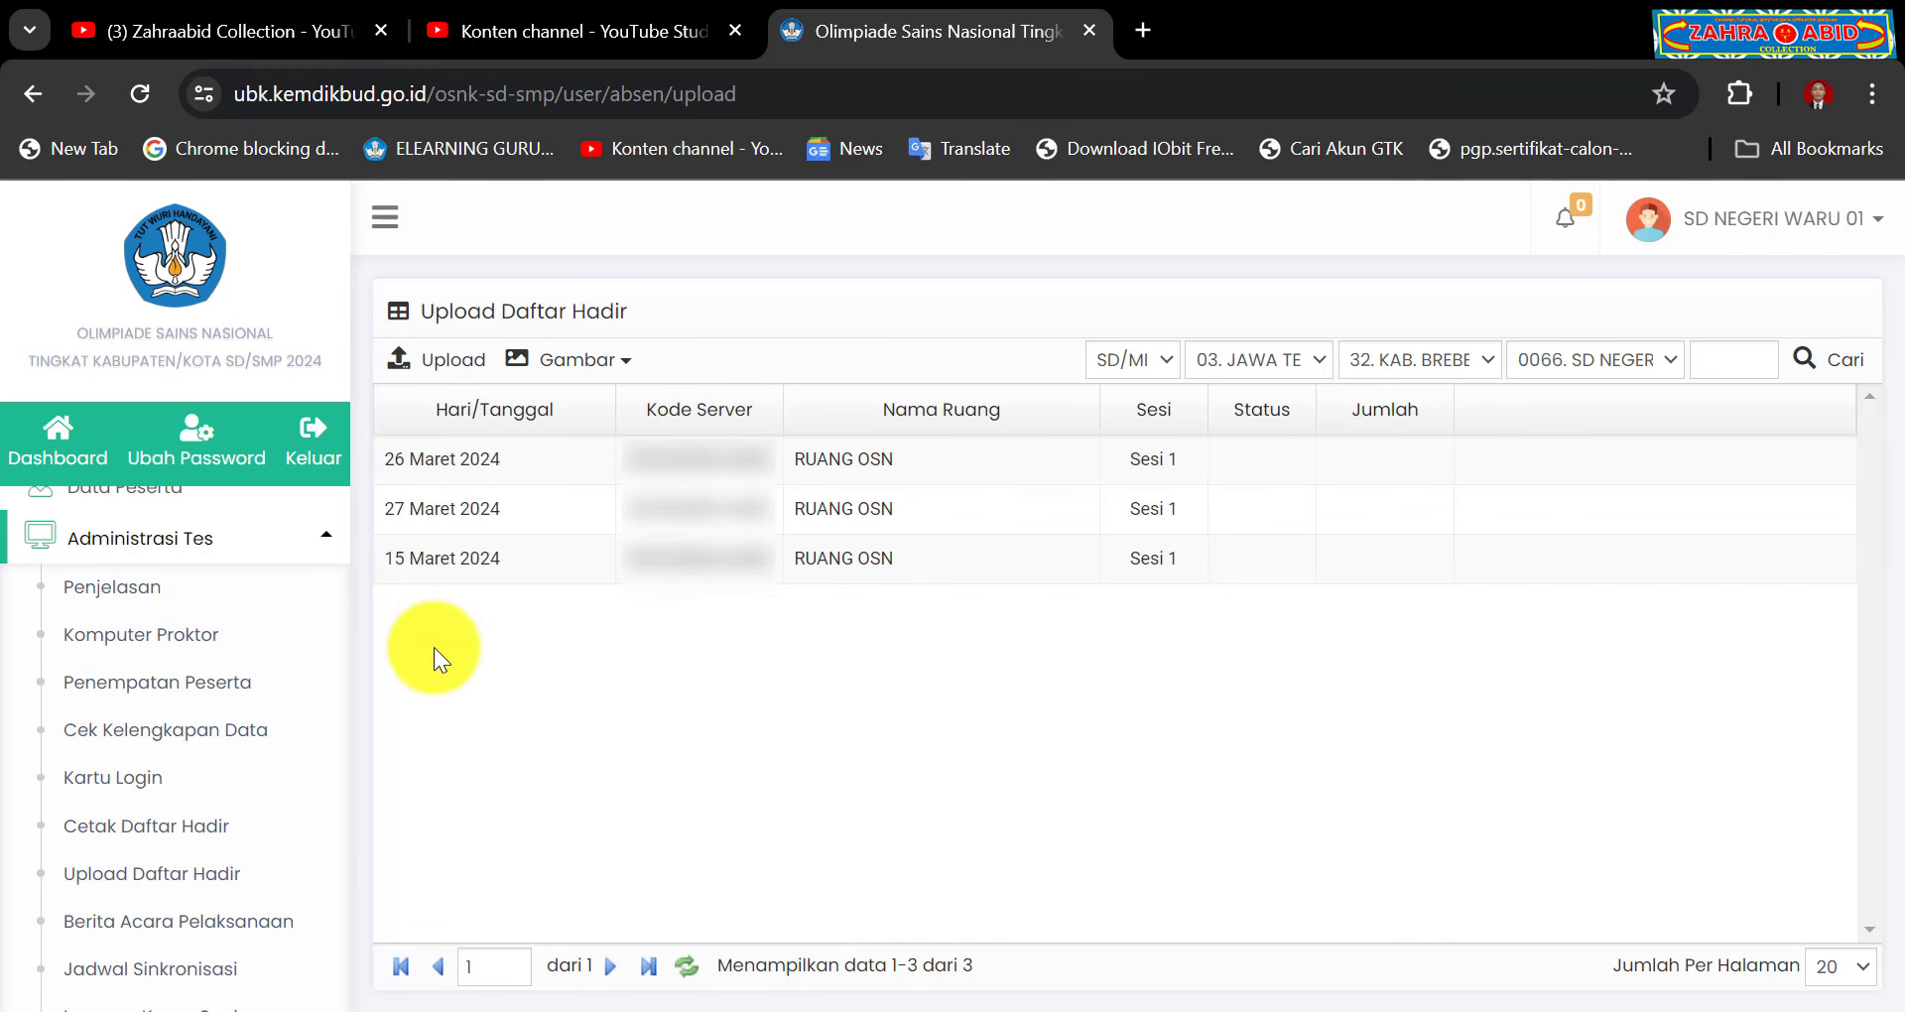
click(711, 564)
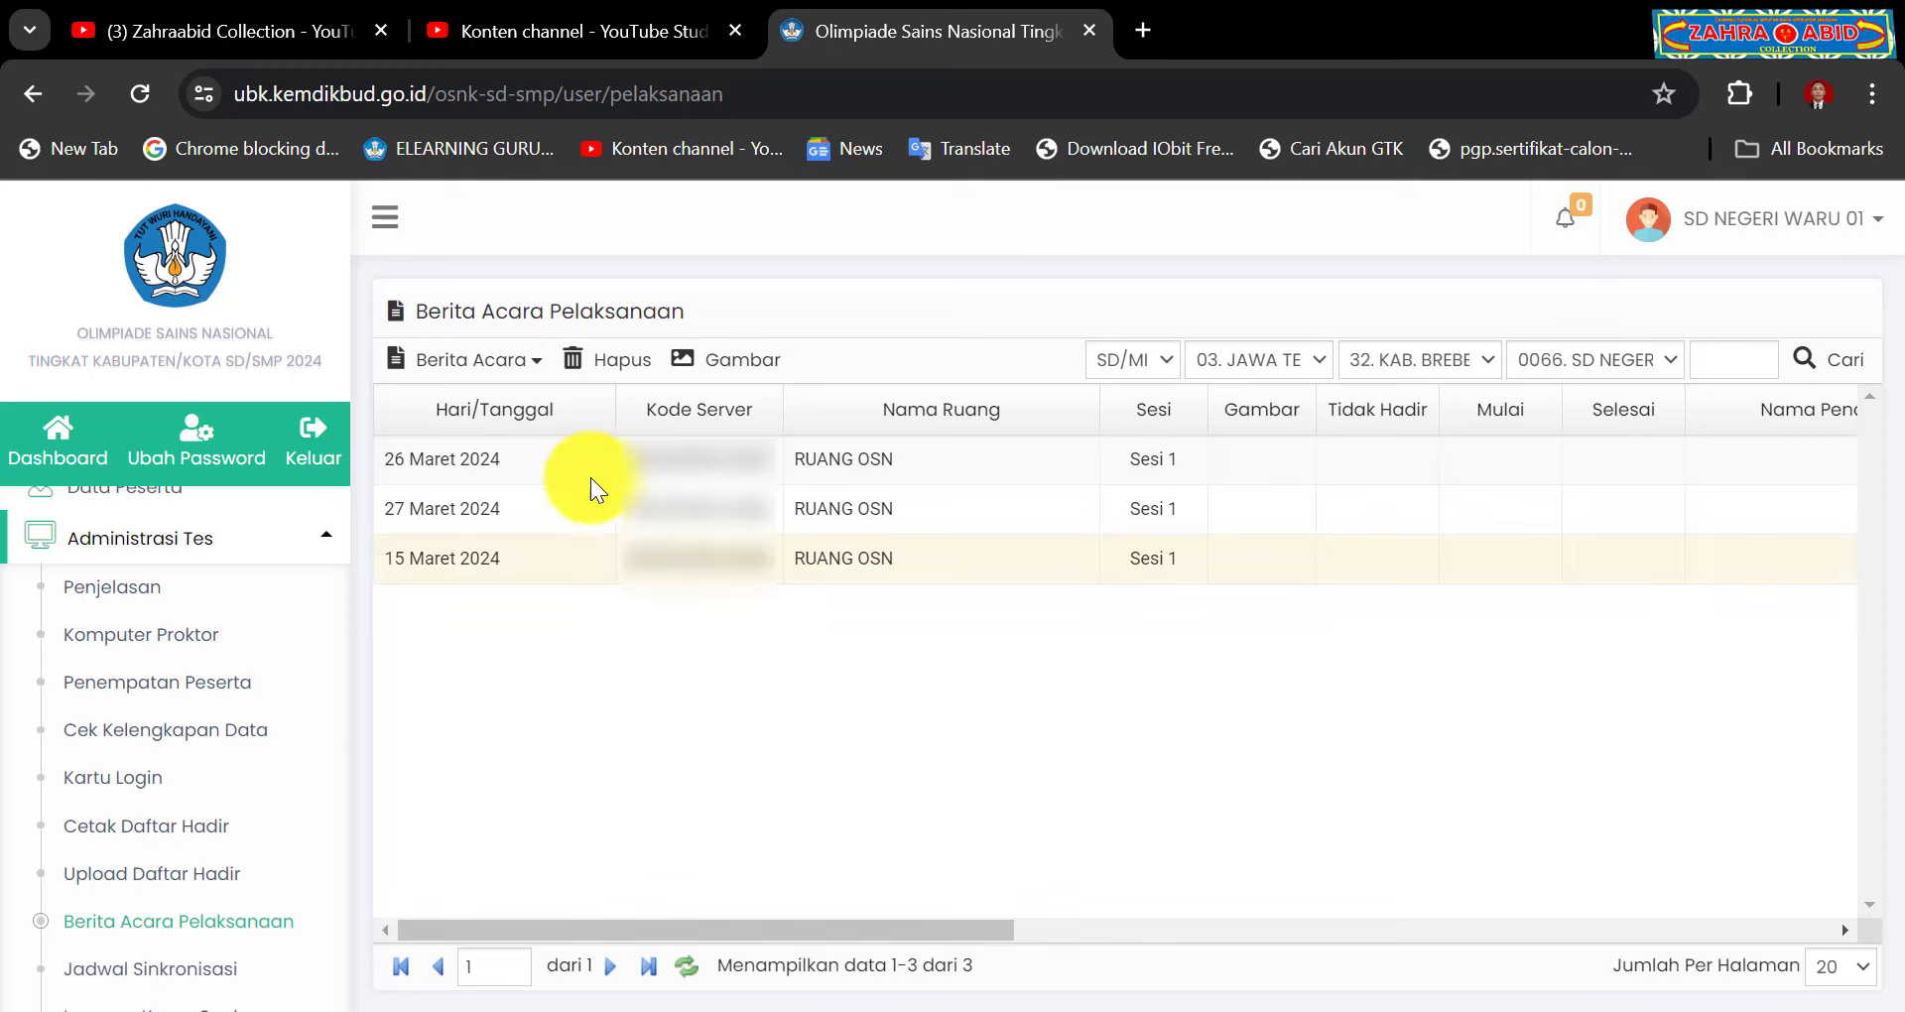
Step: Review the blank Isi Berita Acara form for the 26 Maret 2024 session of RUANG OSN and close it without saving
click(512, 364)
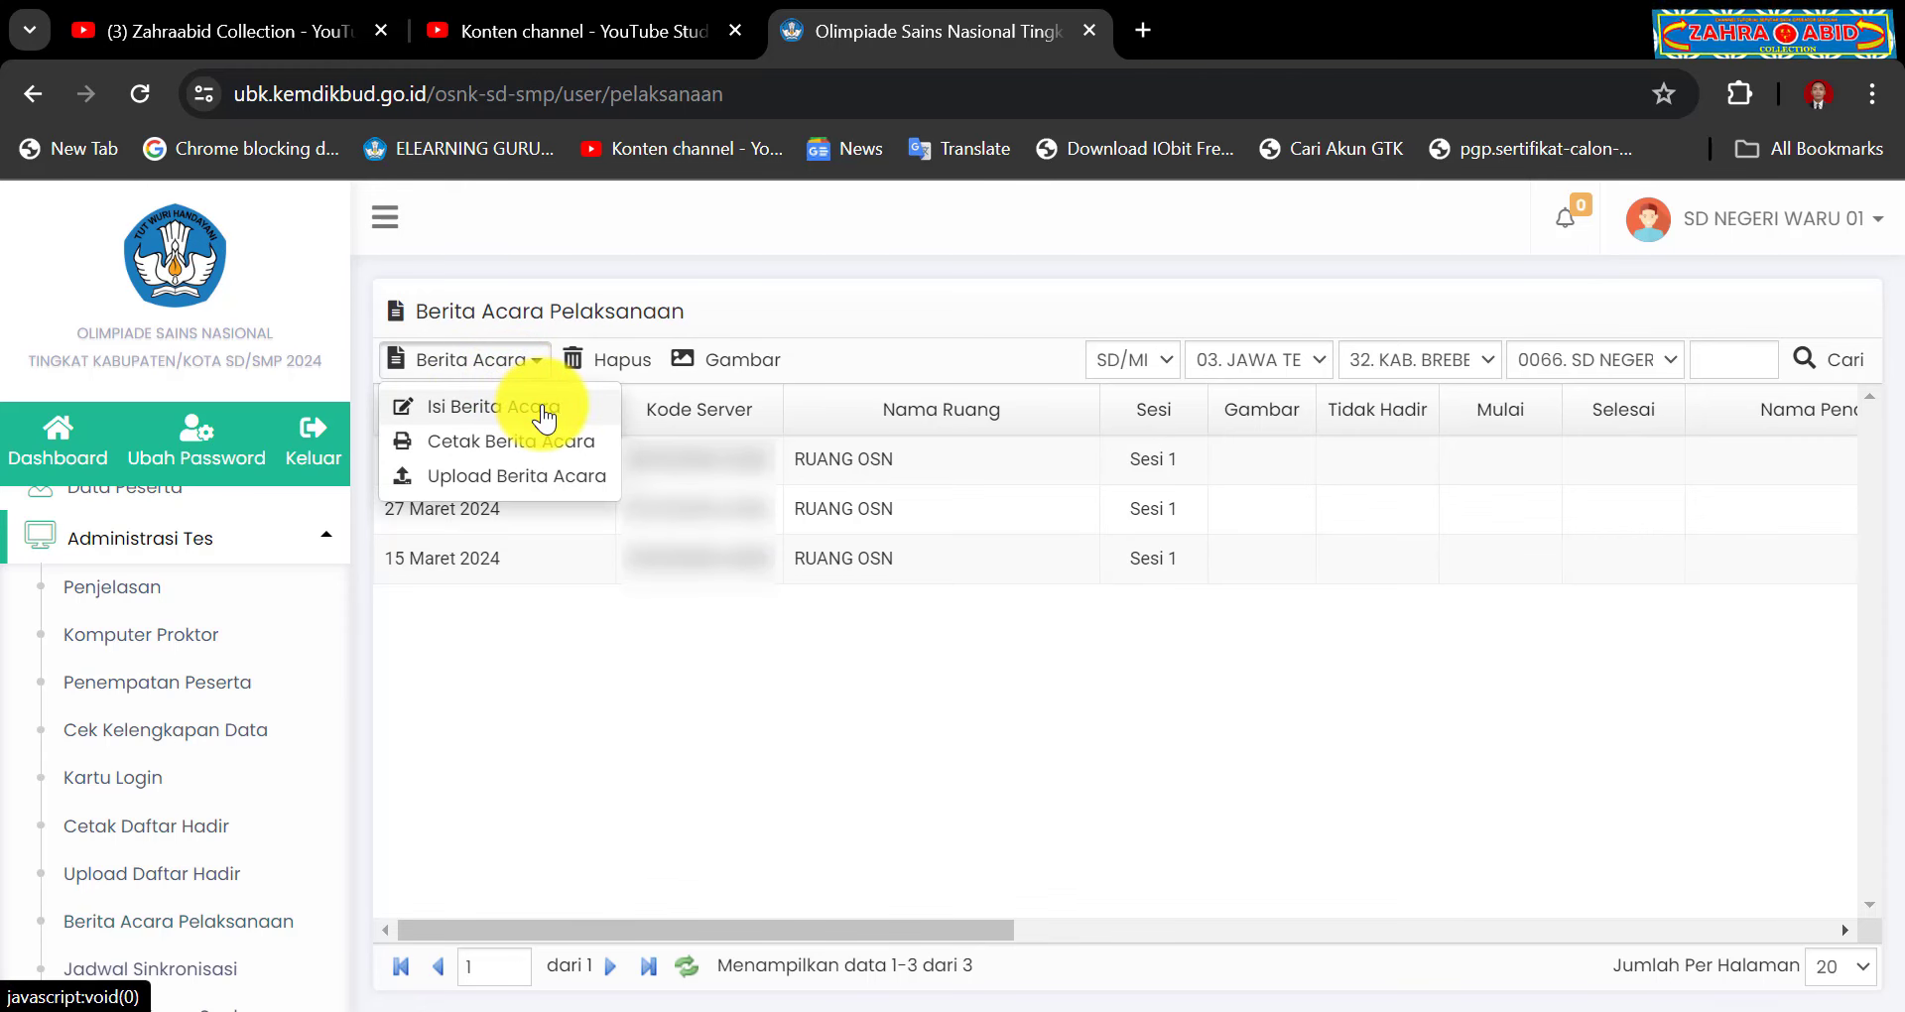
click(544, 409)
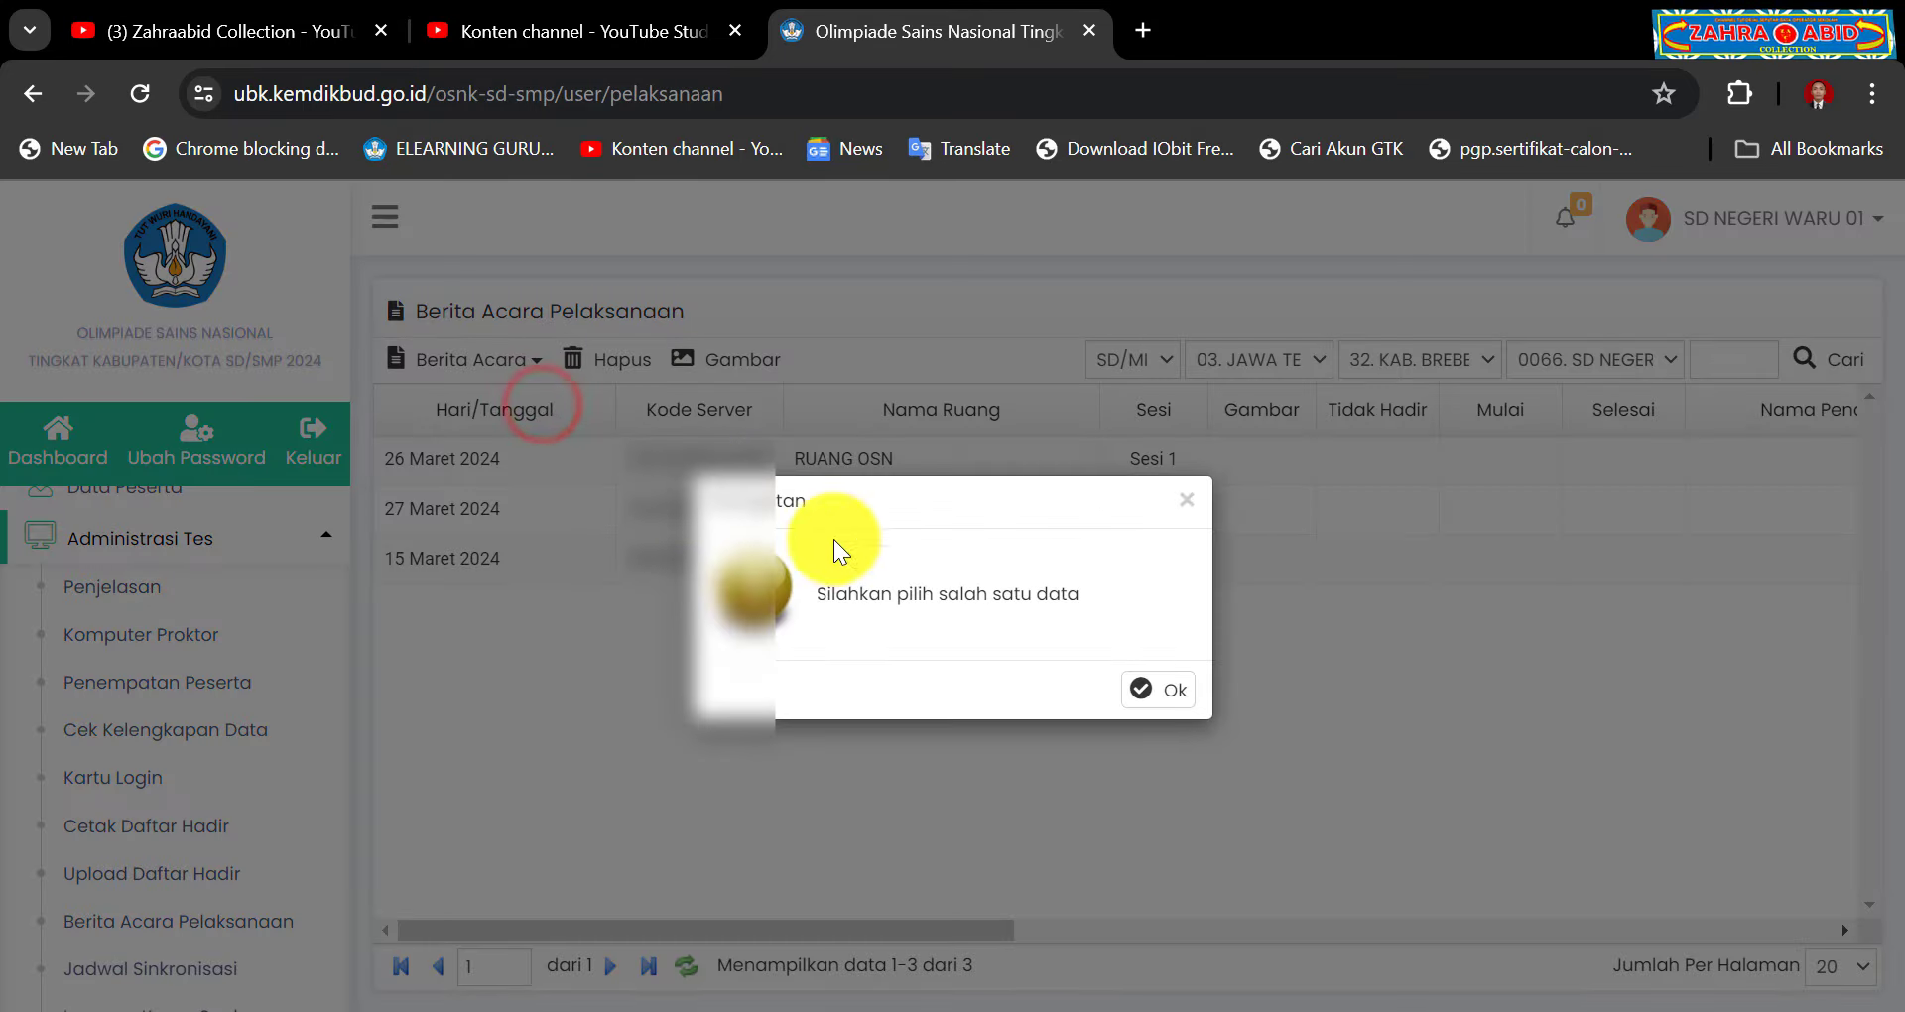
click(1147, 686)
click(447, 454)
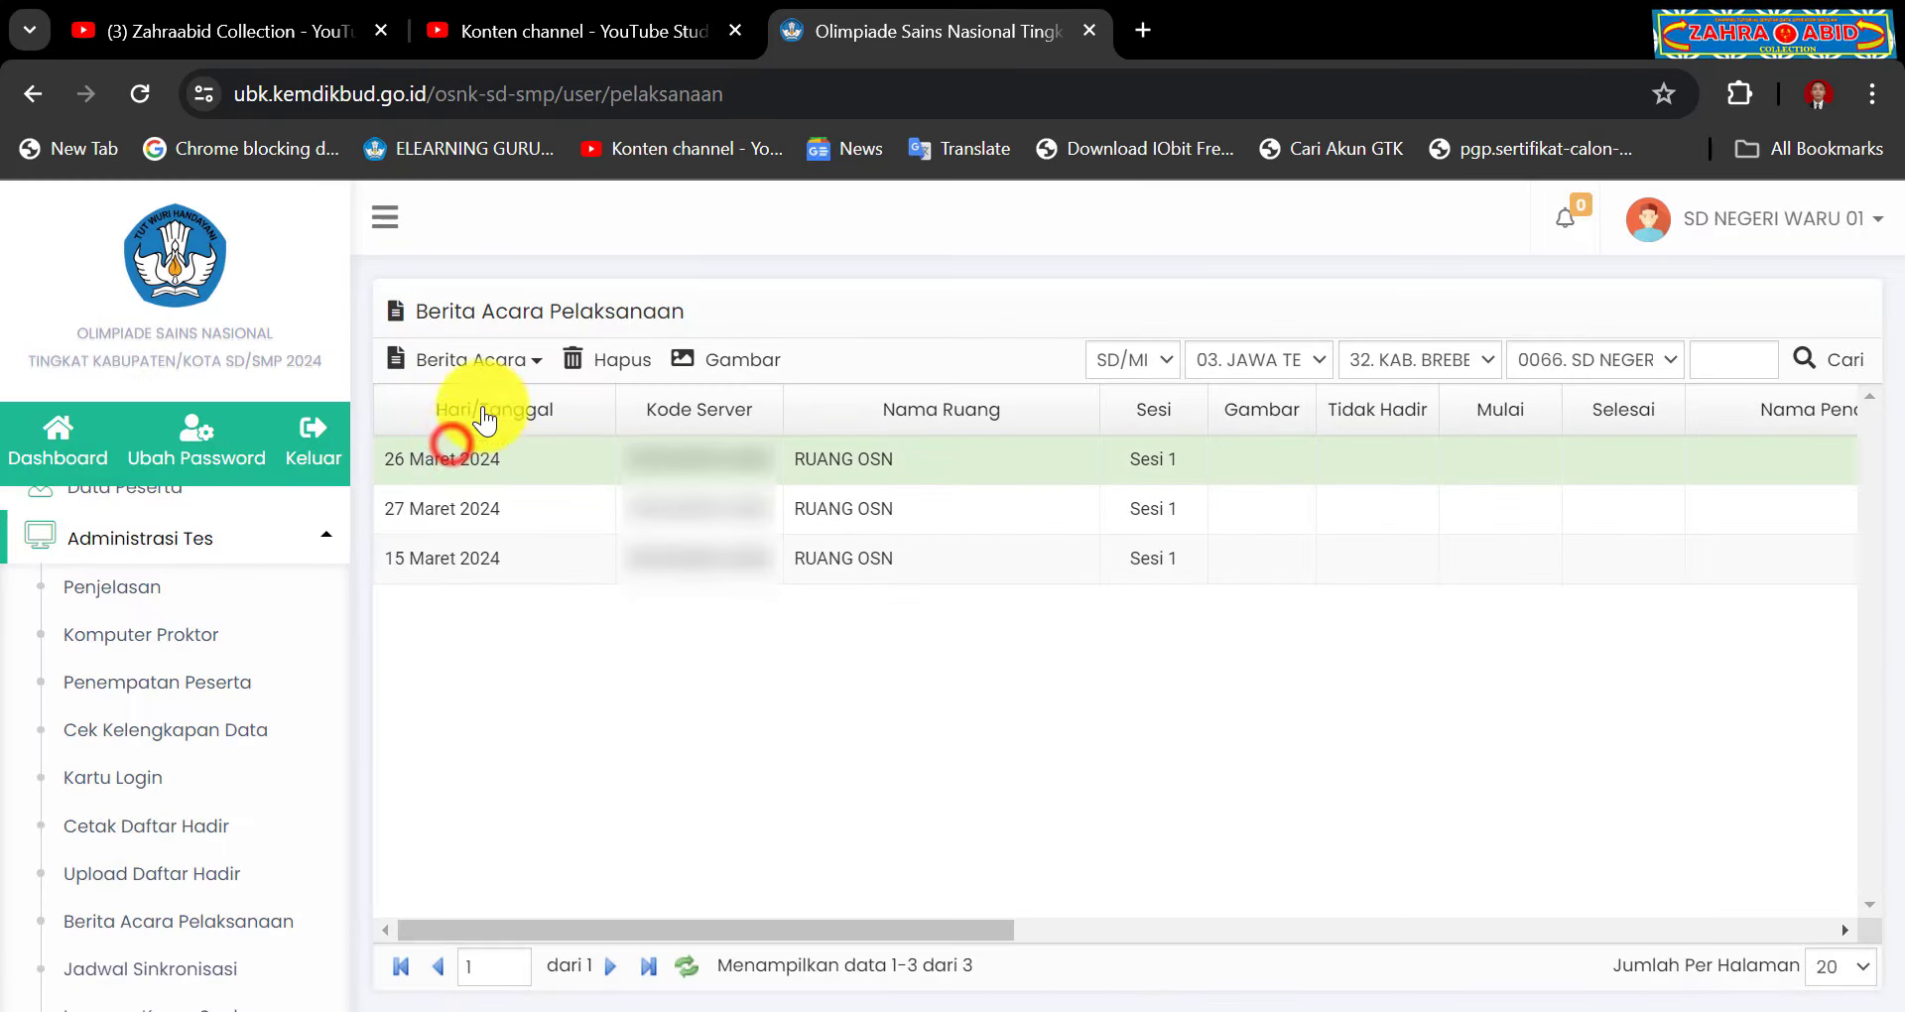
click(483, 361)
click(486, 407)
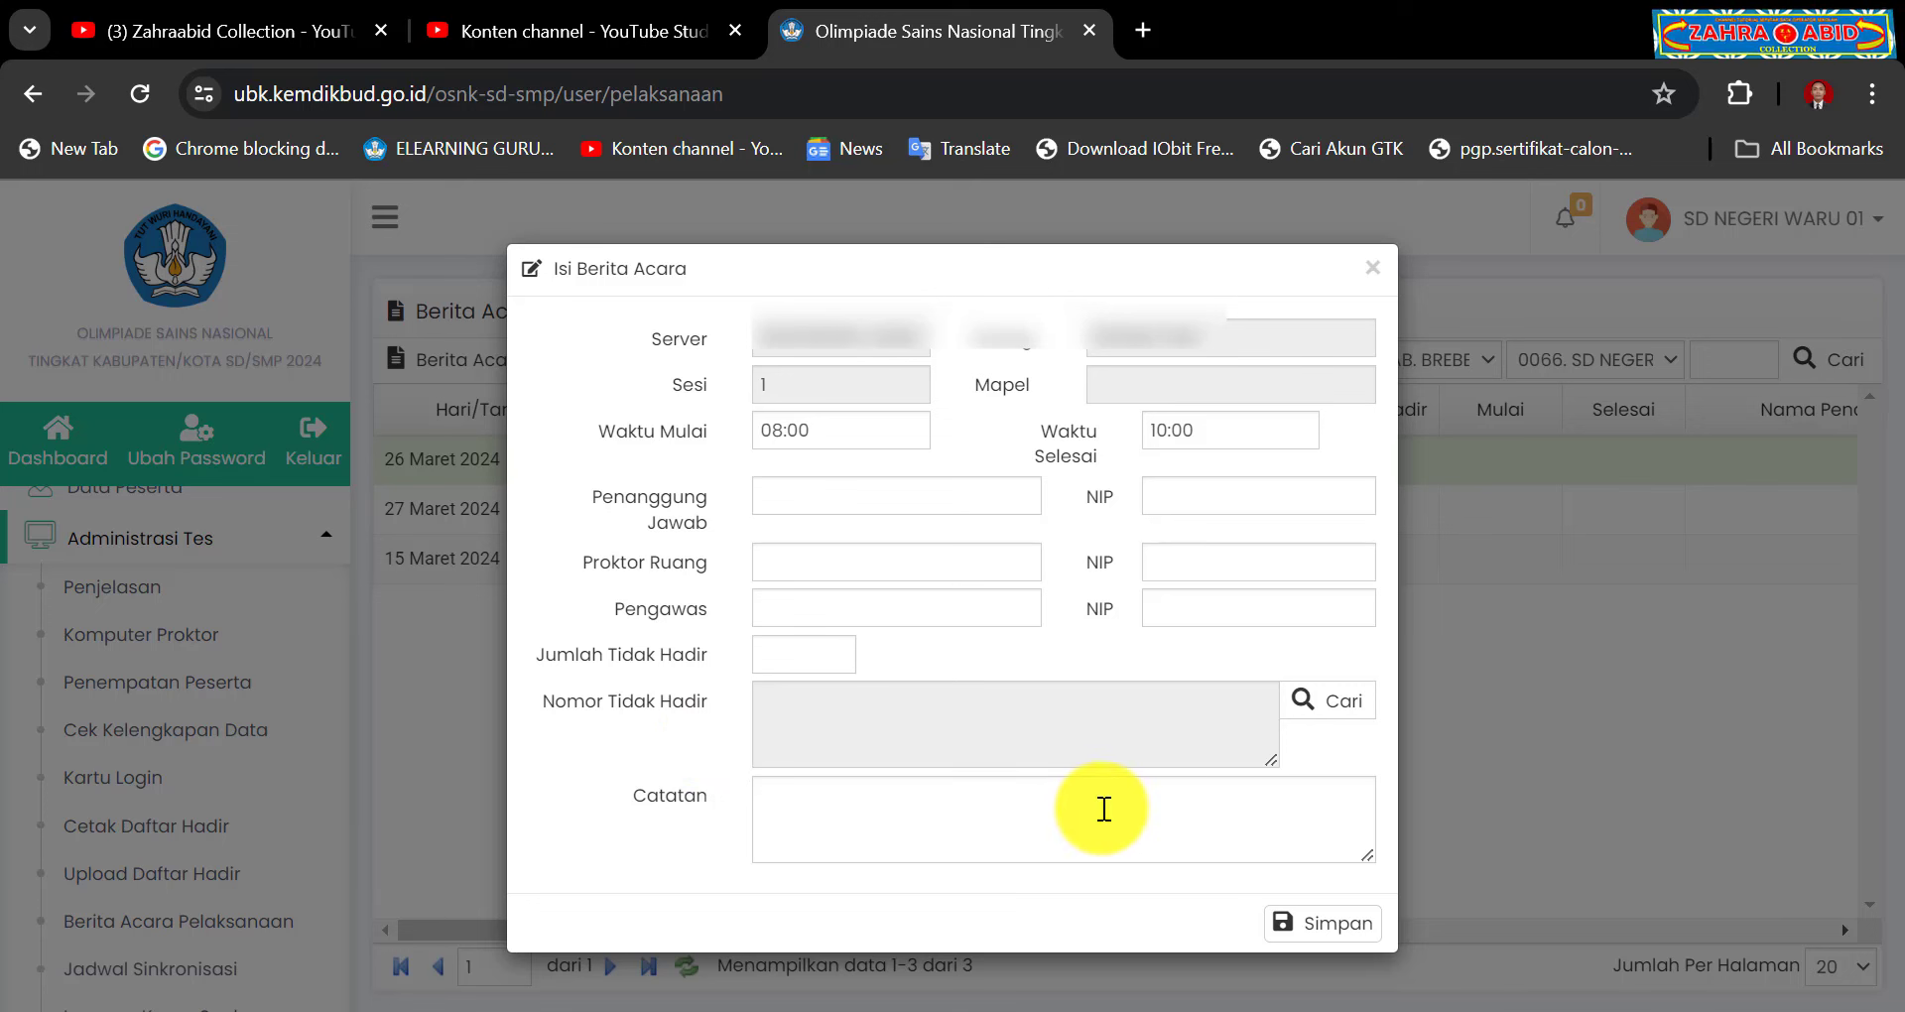
click(851, 809)
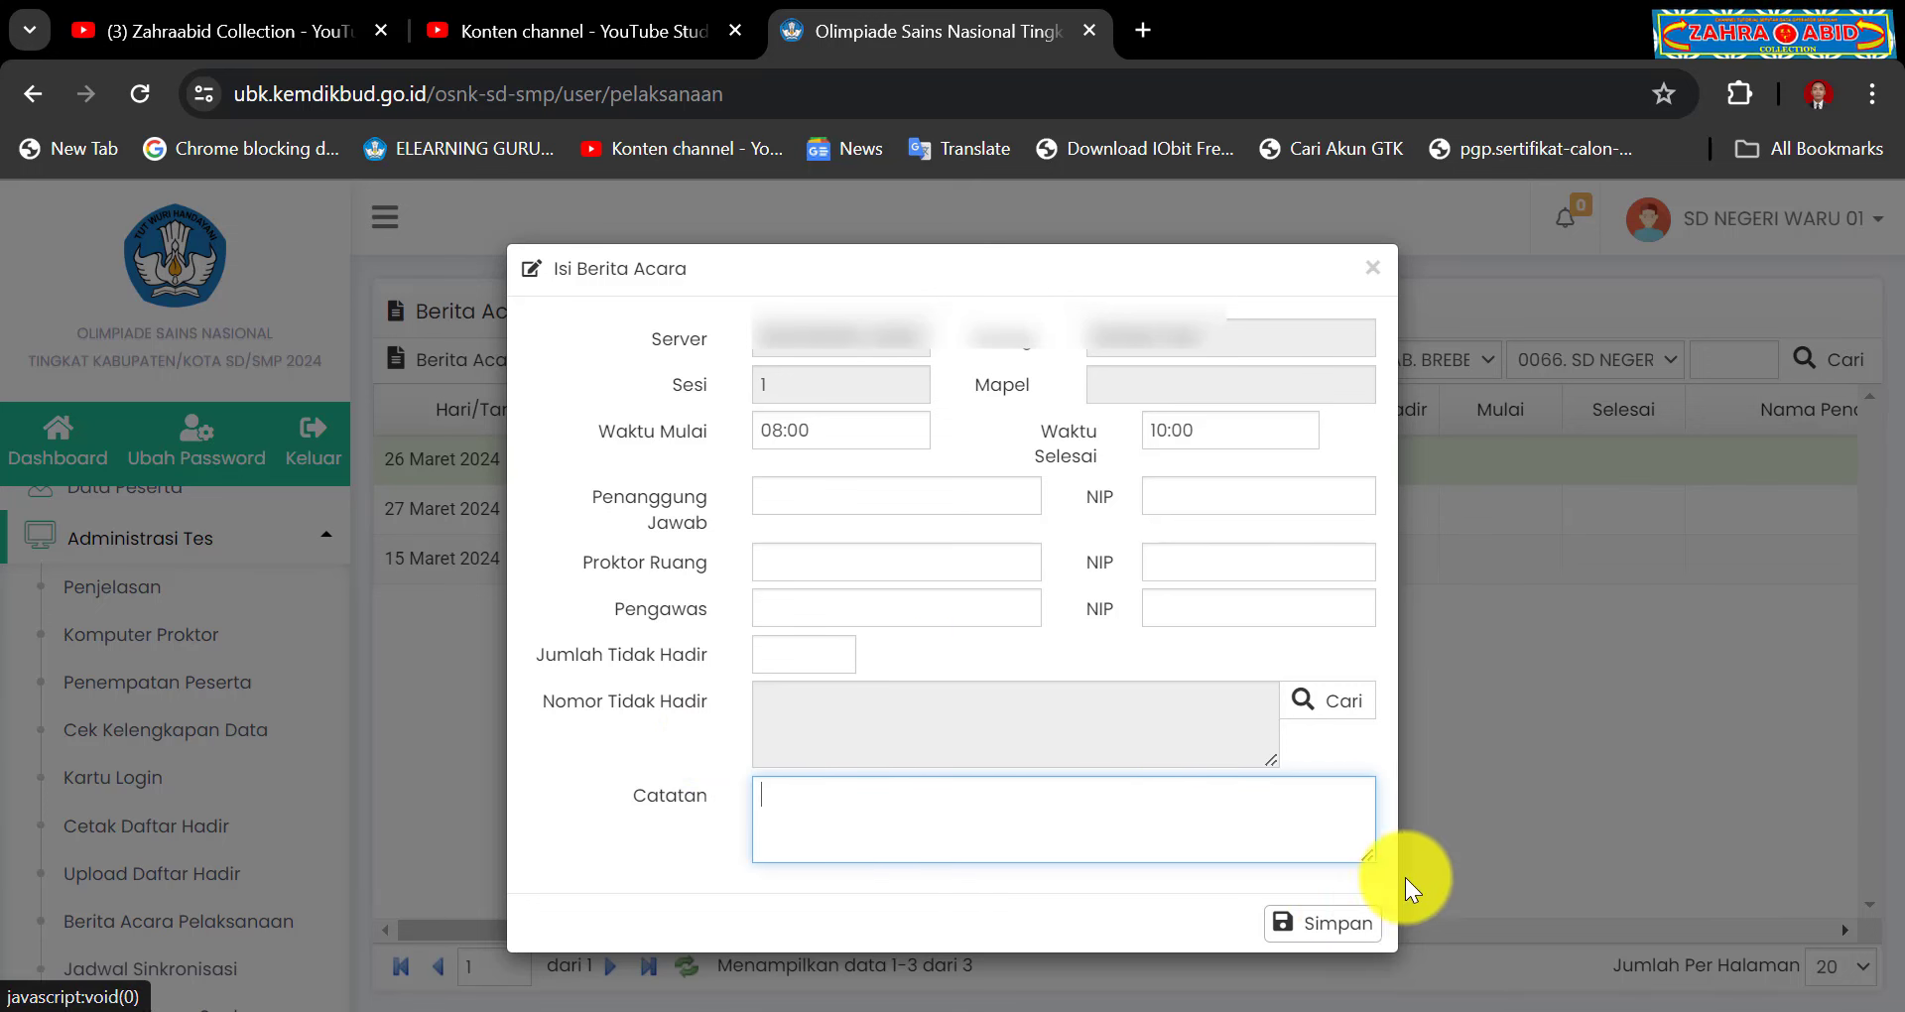
click(1373, 269)
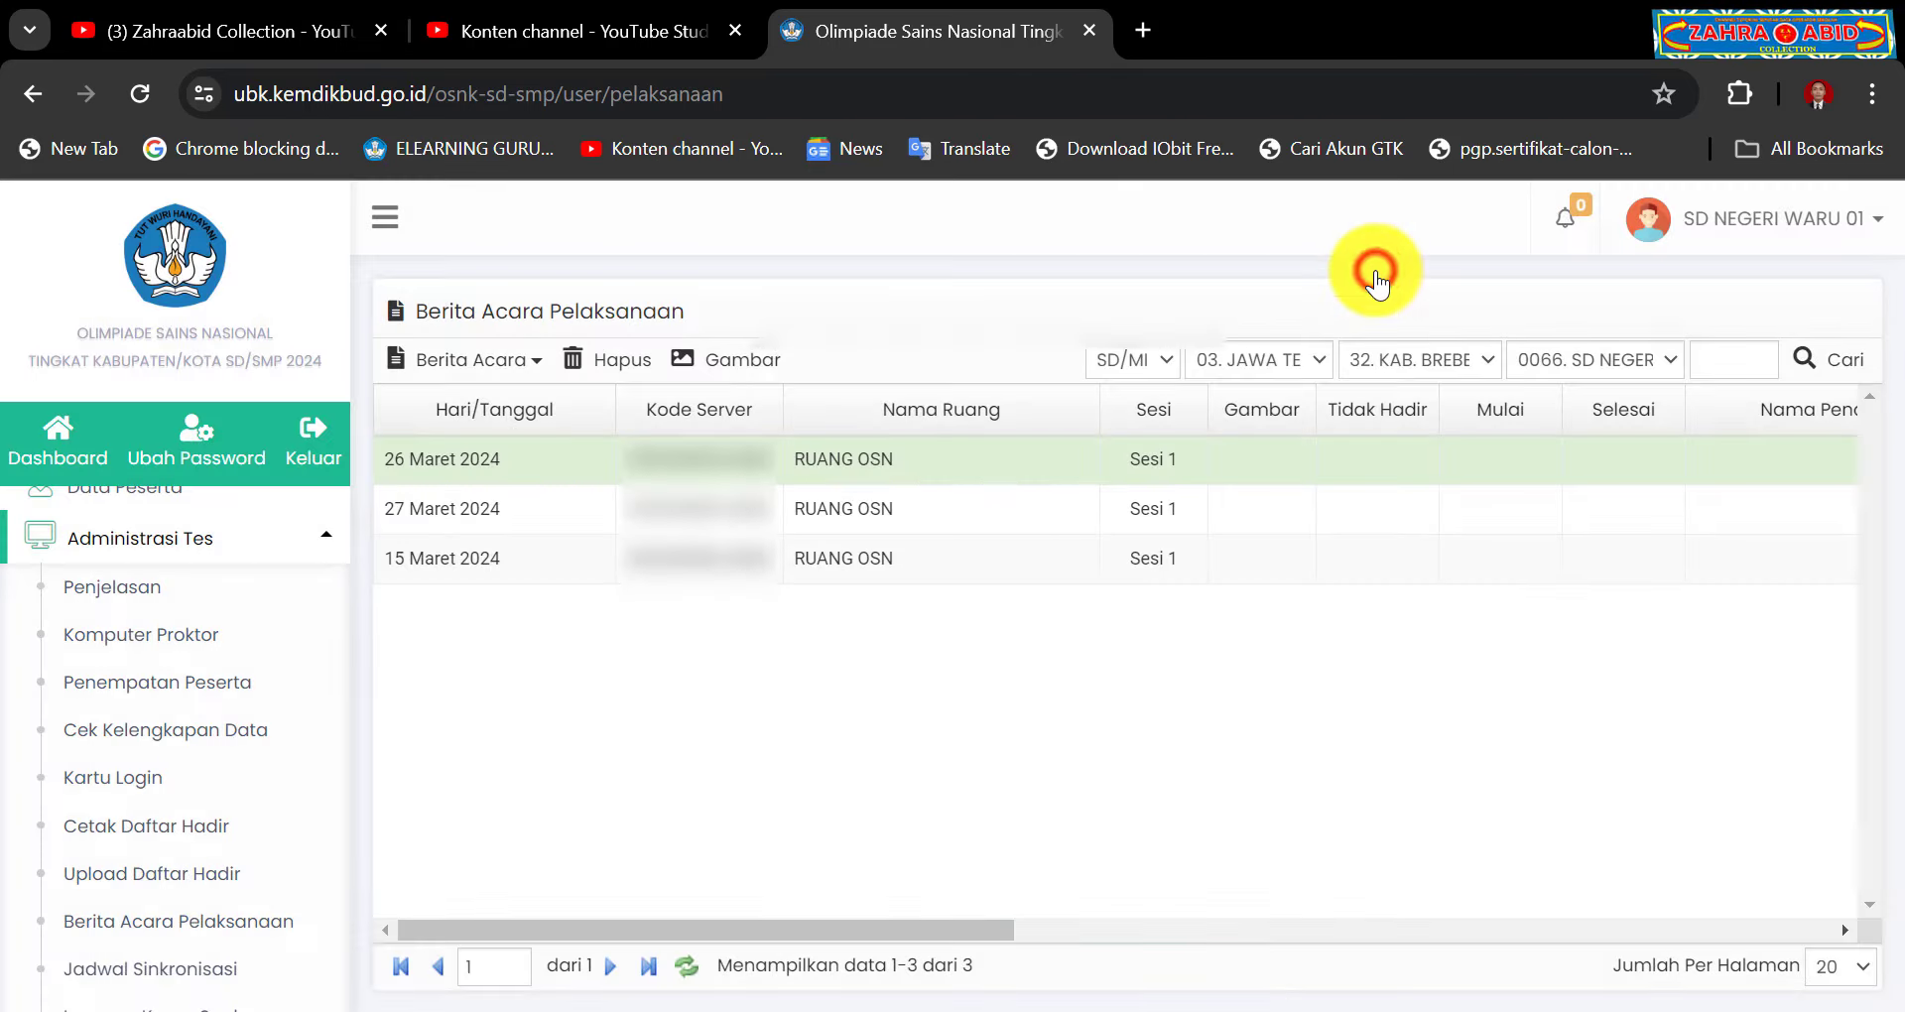
Step: View the Cetak Berita Acara page for the 26 Maret 2024 session, return to the list and check the Upload Berita Acara option
click(523, 355)
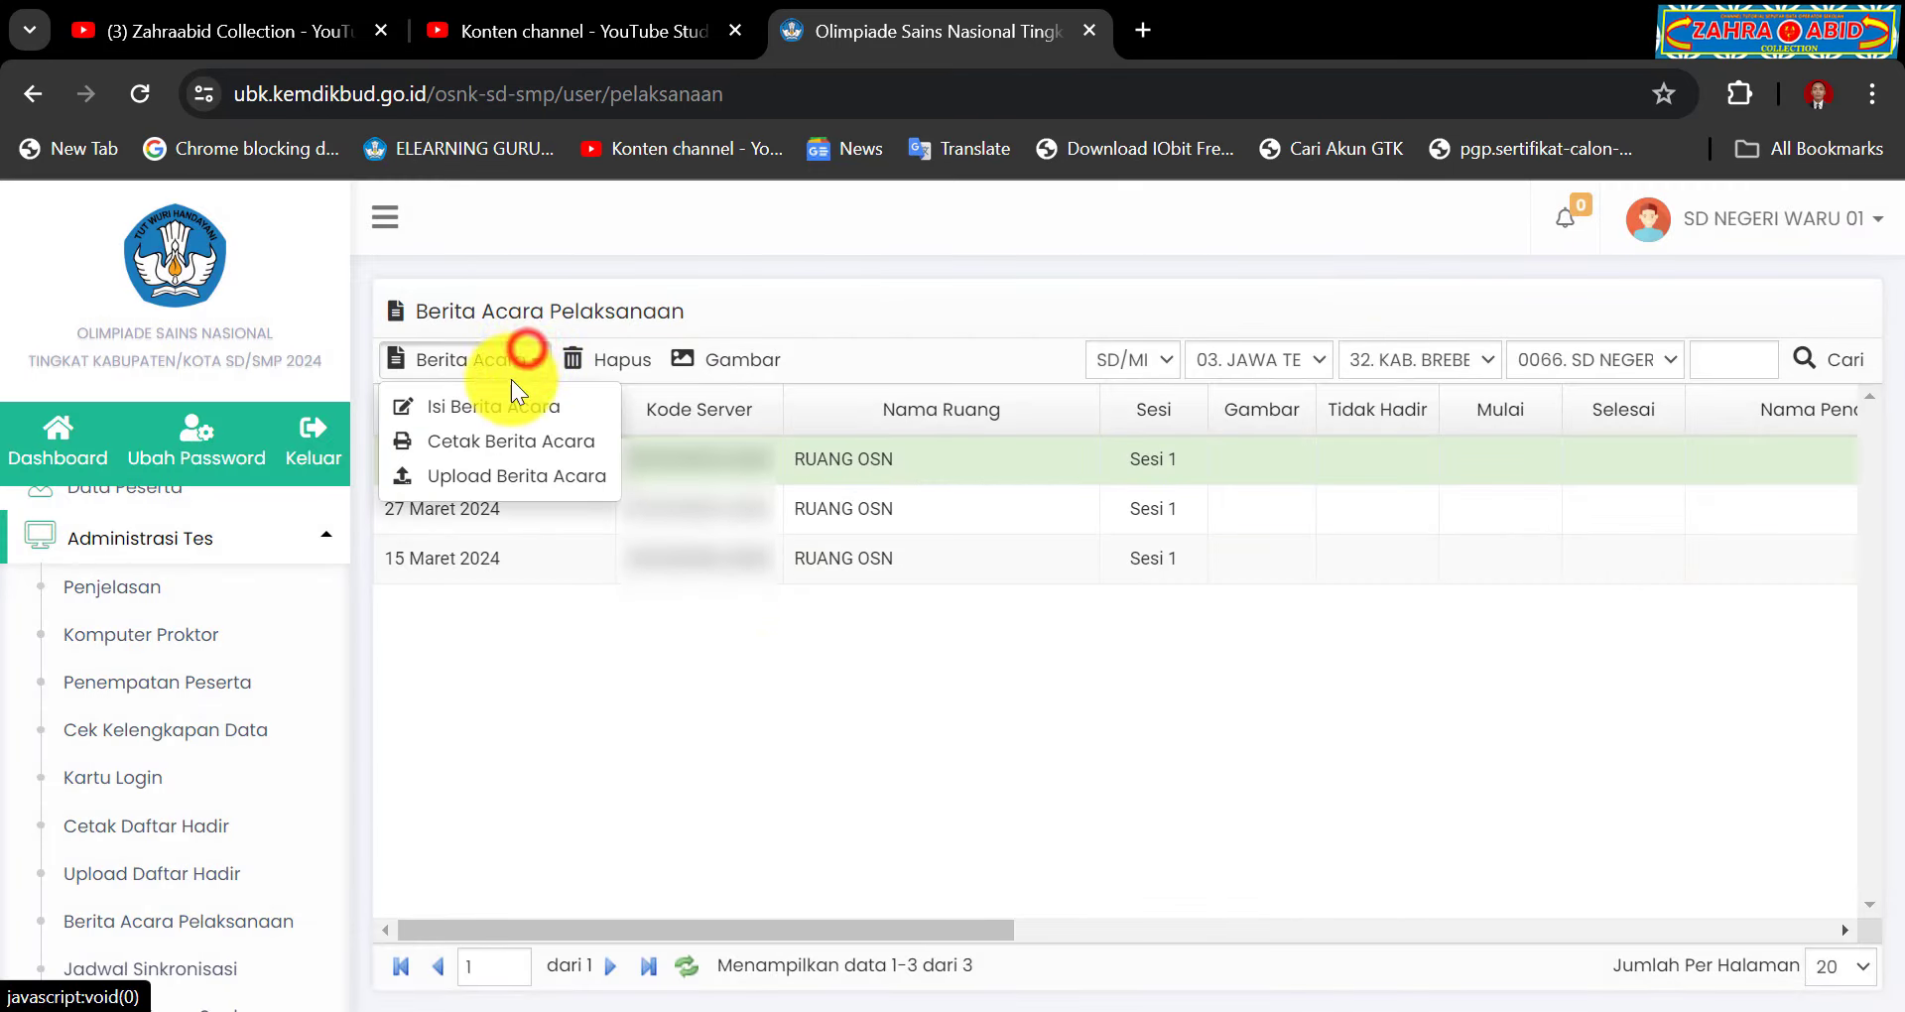
click(502, 446)
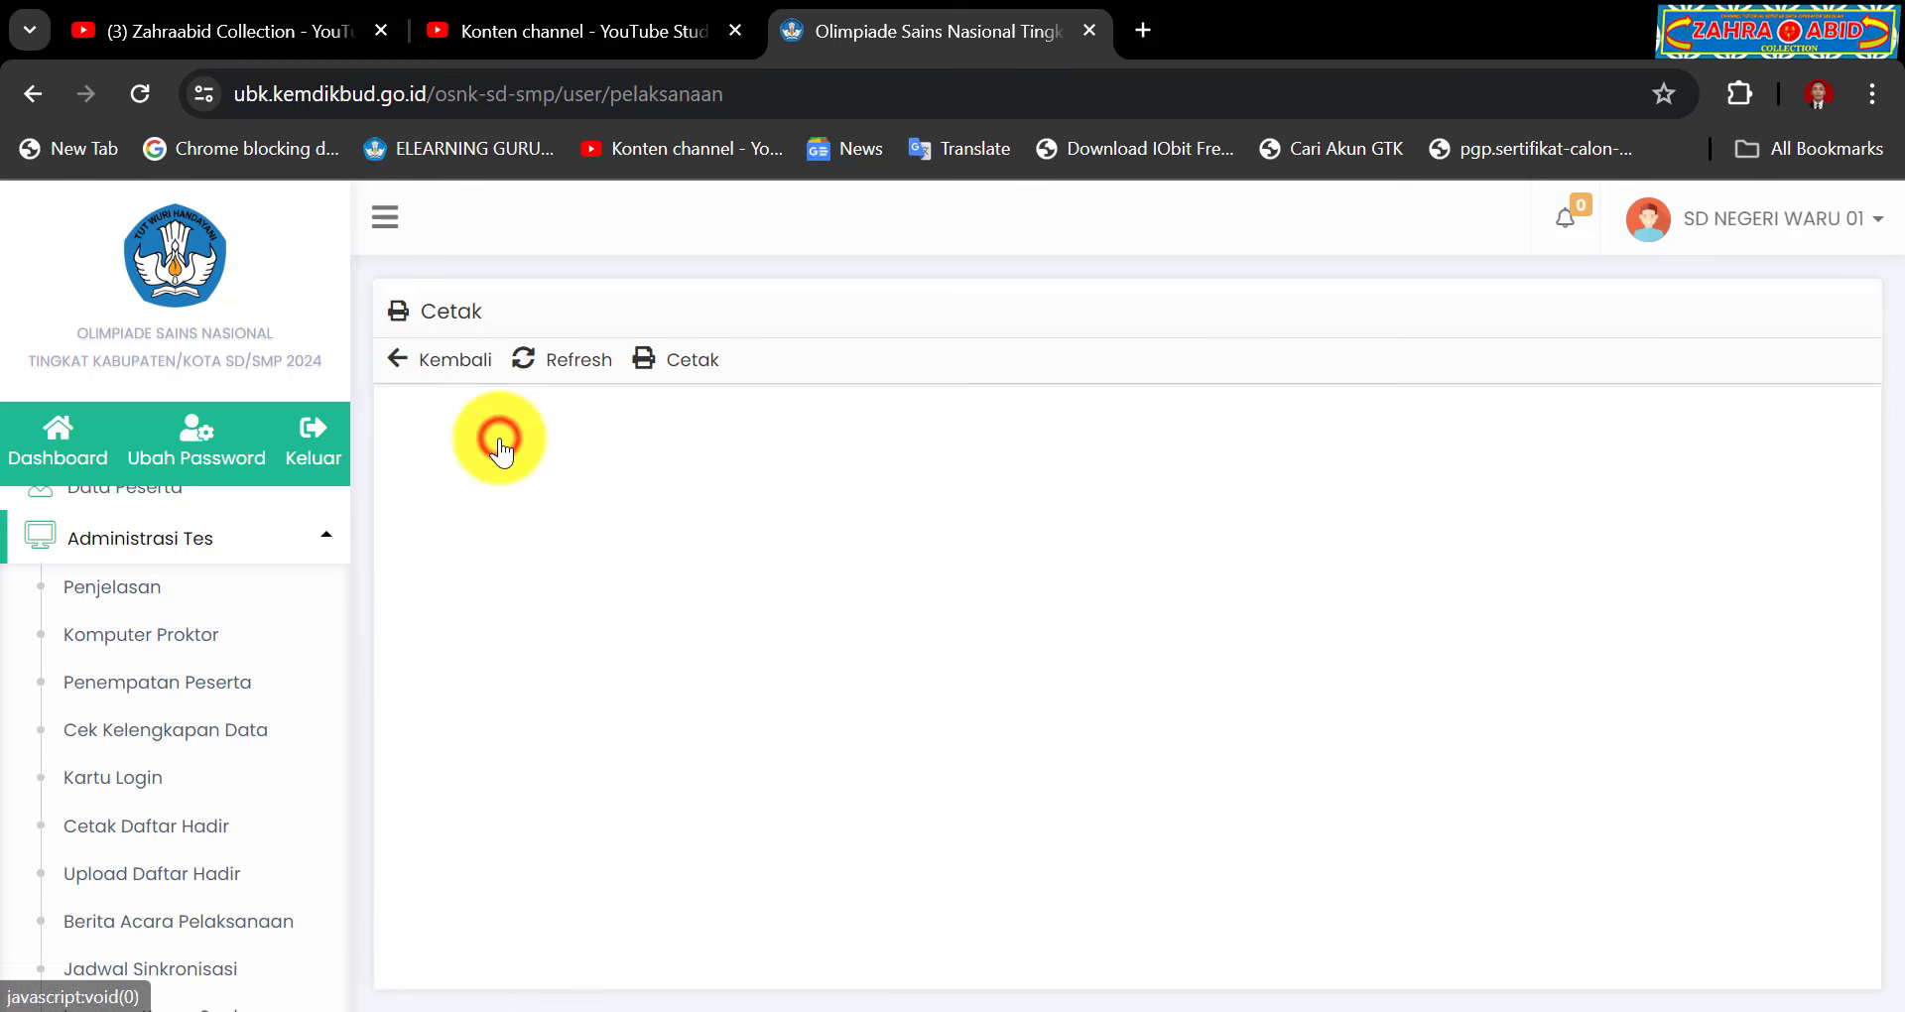
click(419, 367)
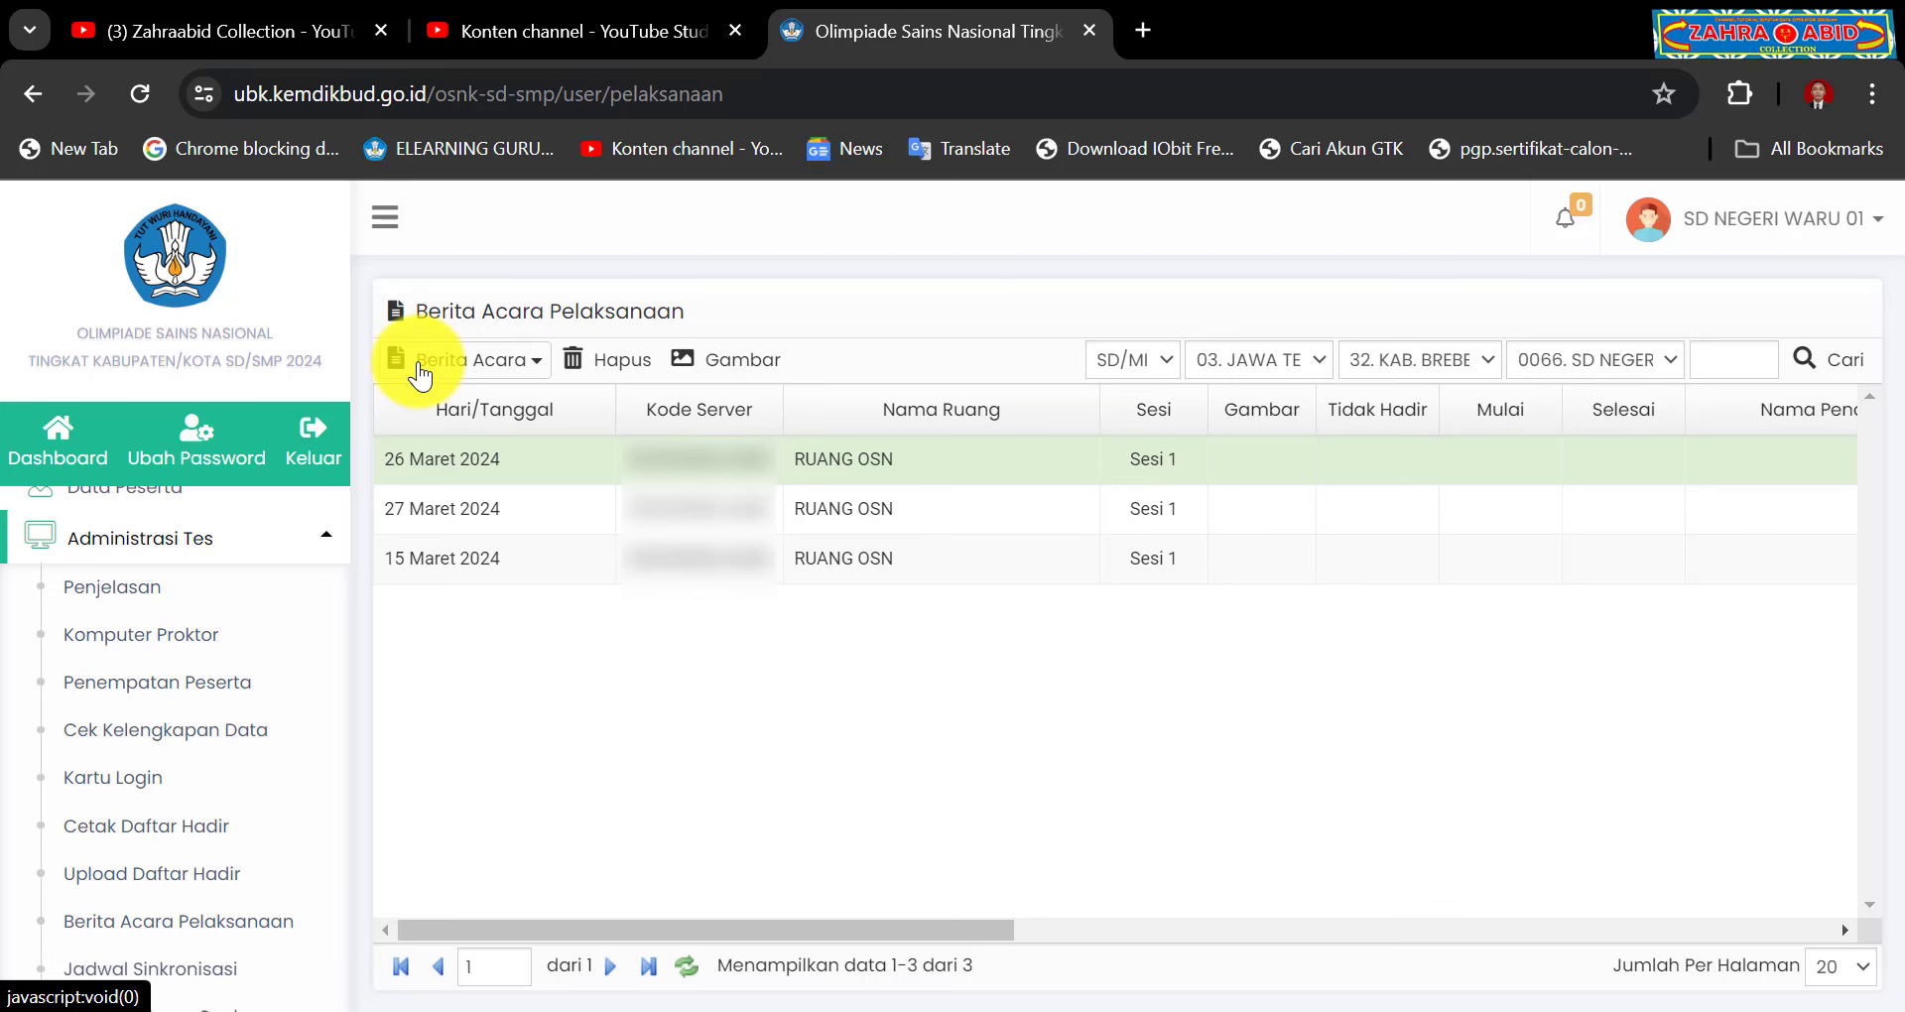
click(467, 363)
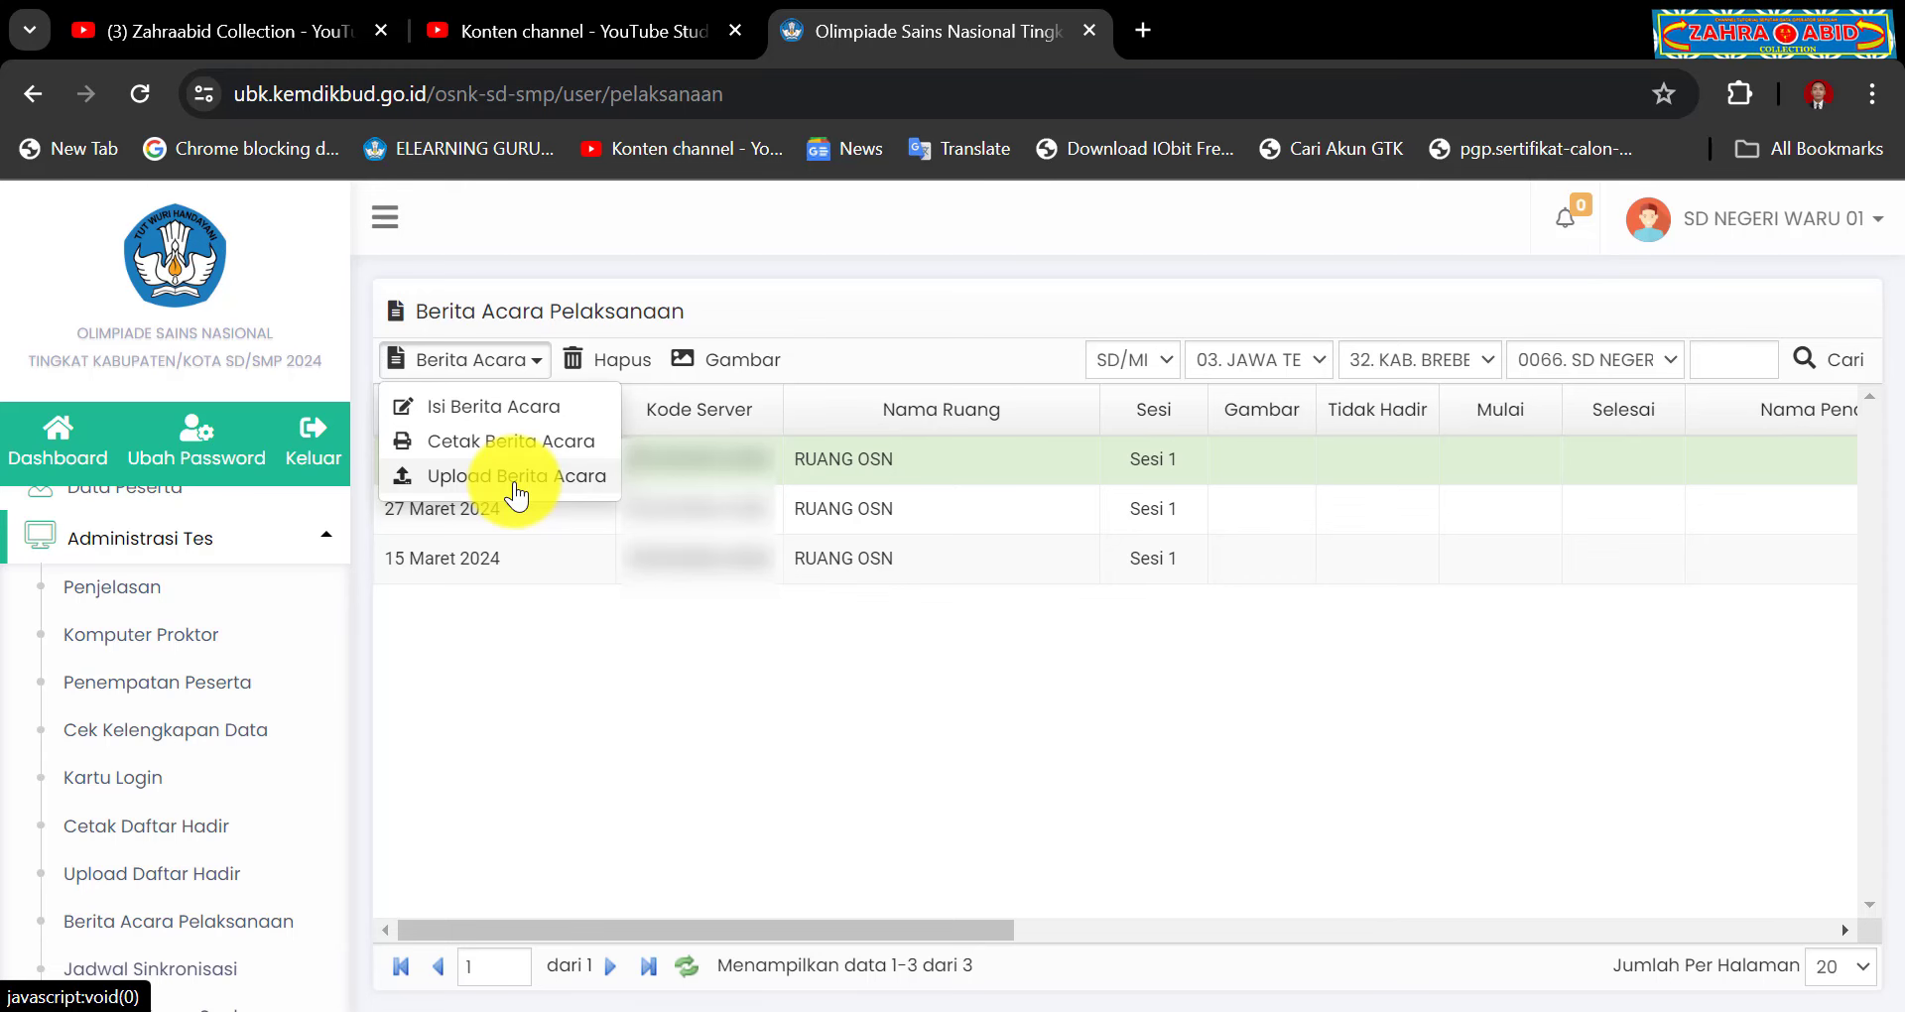
click(516, 657)
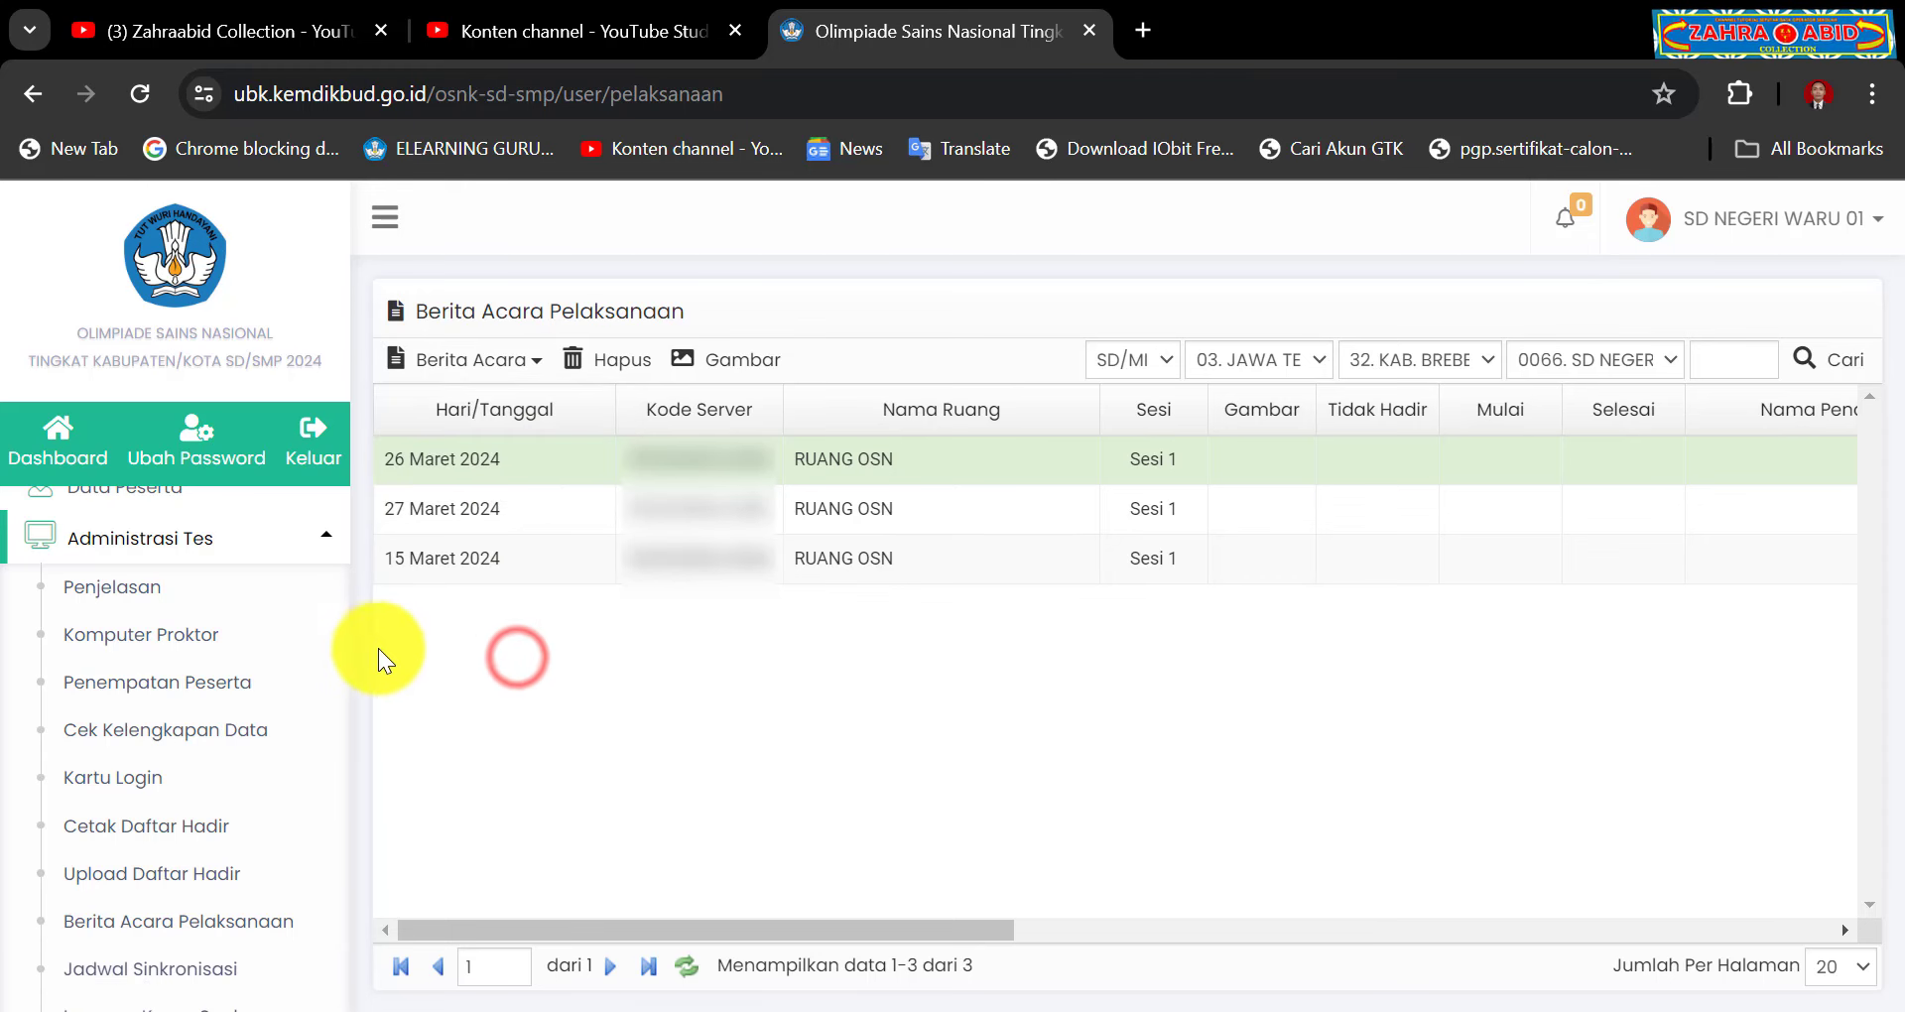
Step: Review the portal sections Pemetaan Pelaksanaan, Data Tim Teknis, Data Peserta and Administrasi Tes, including the participant list
scroll(321, 708, down, 1)
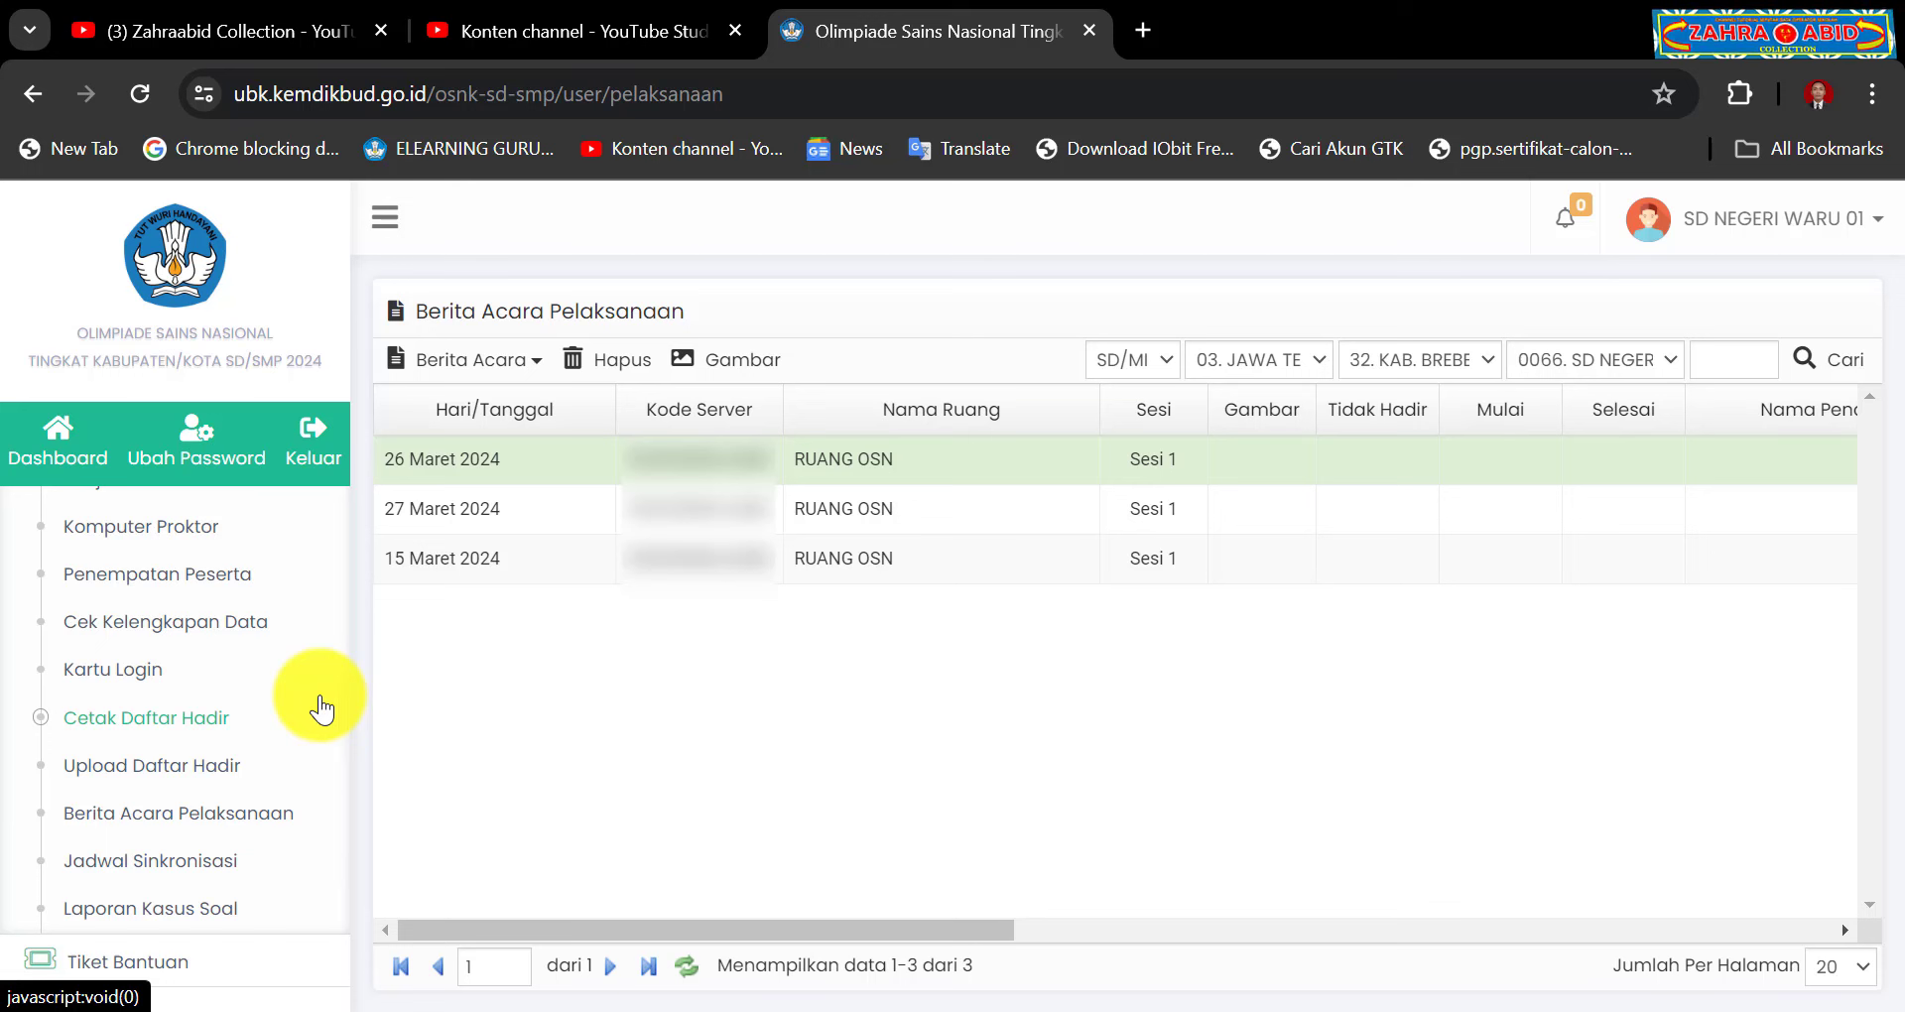
scroll(321, 709, down, 1)
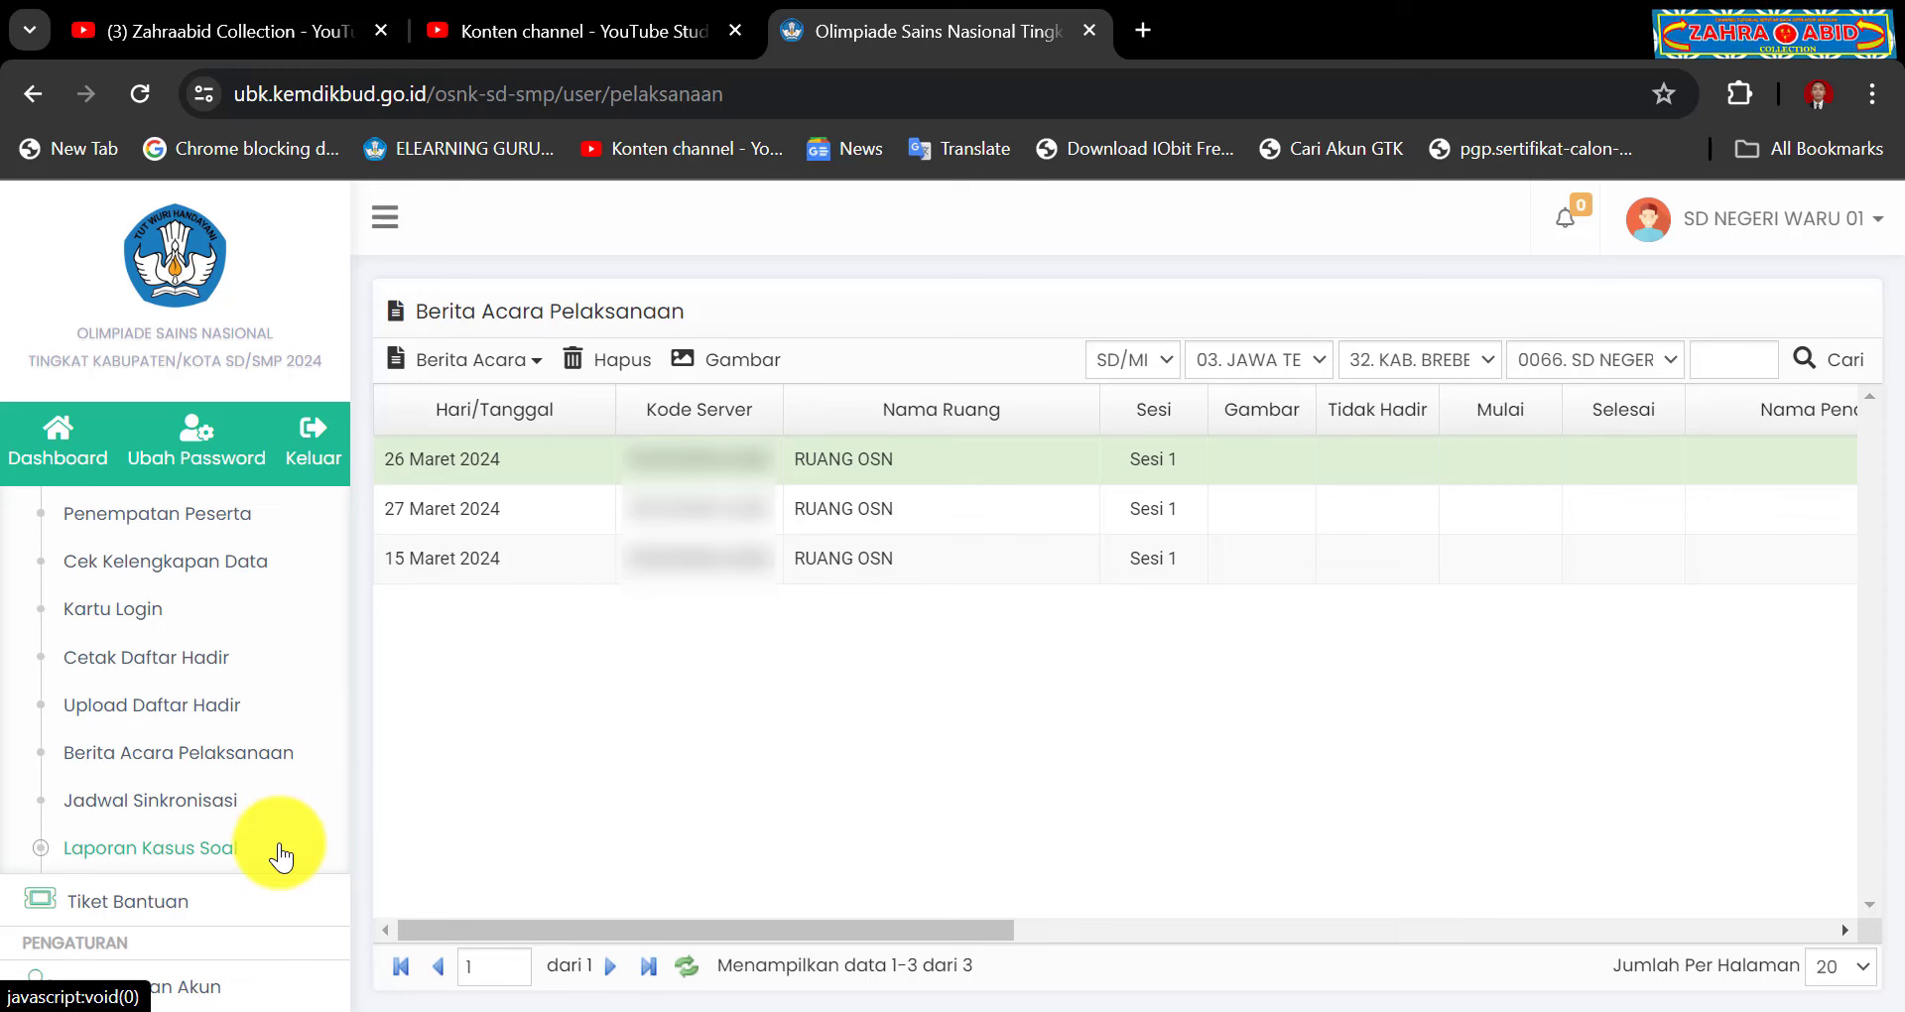
scroll(282, 855, up, 4)
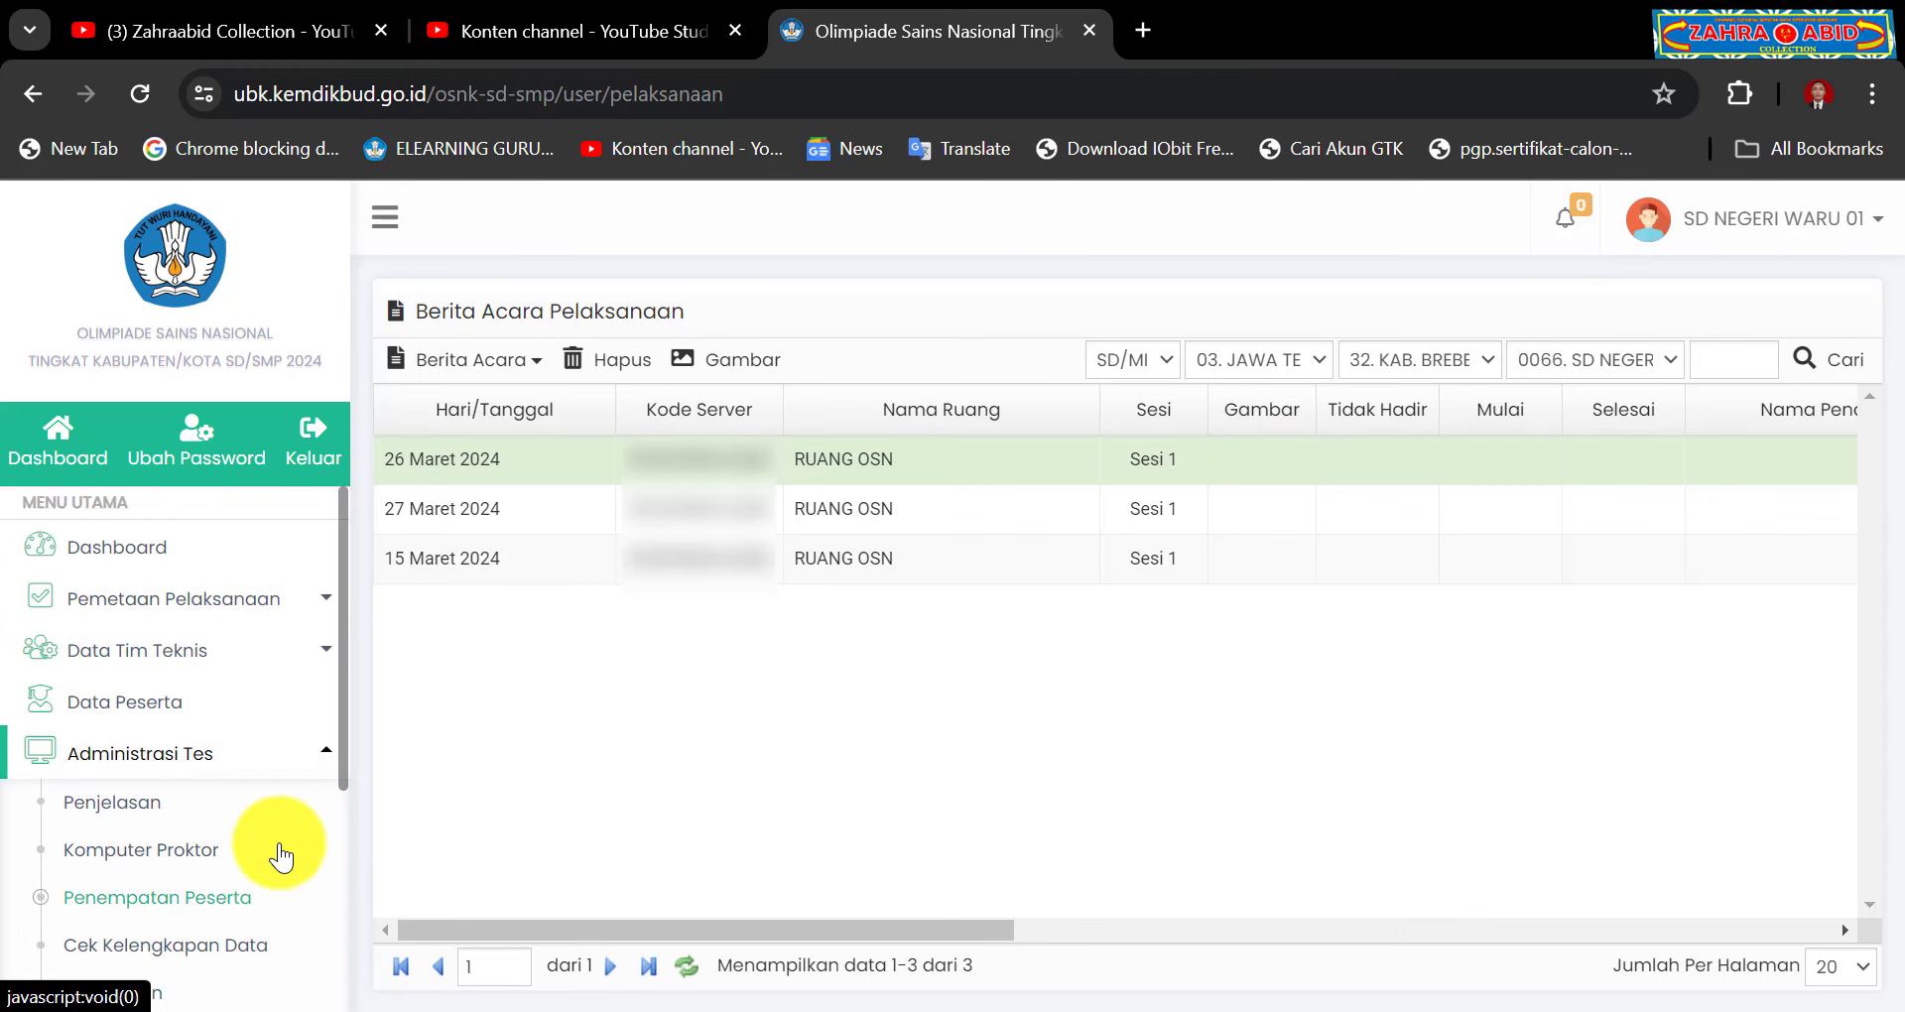
click(187, 609)
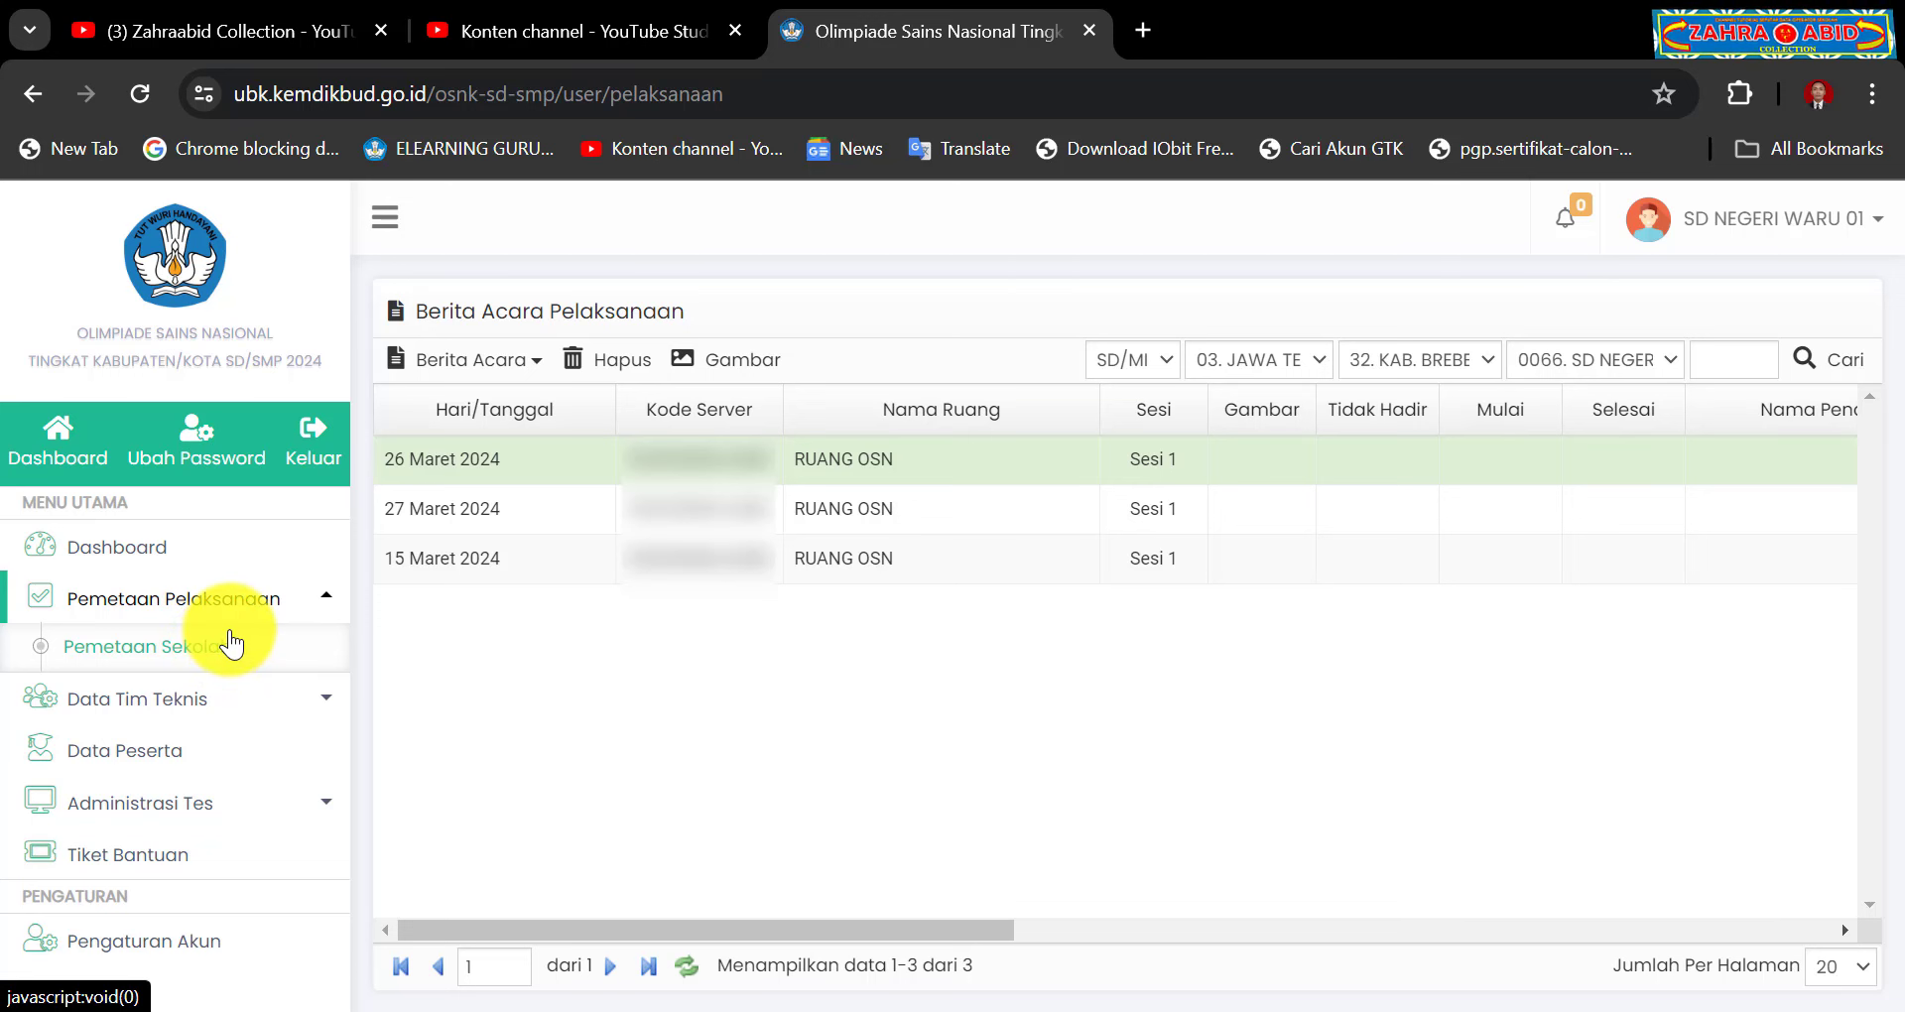
click(199, 700)
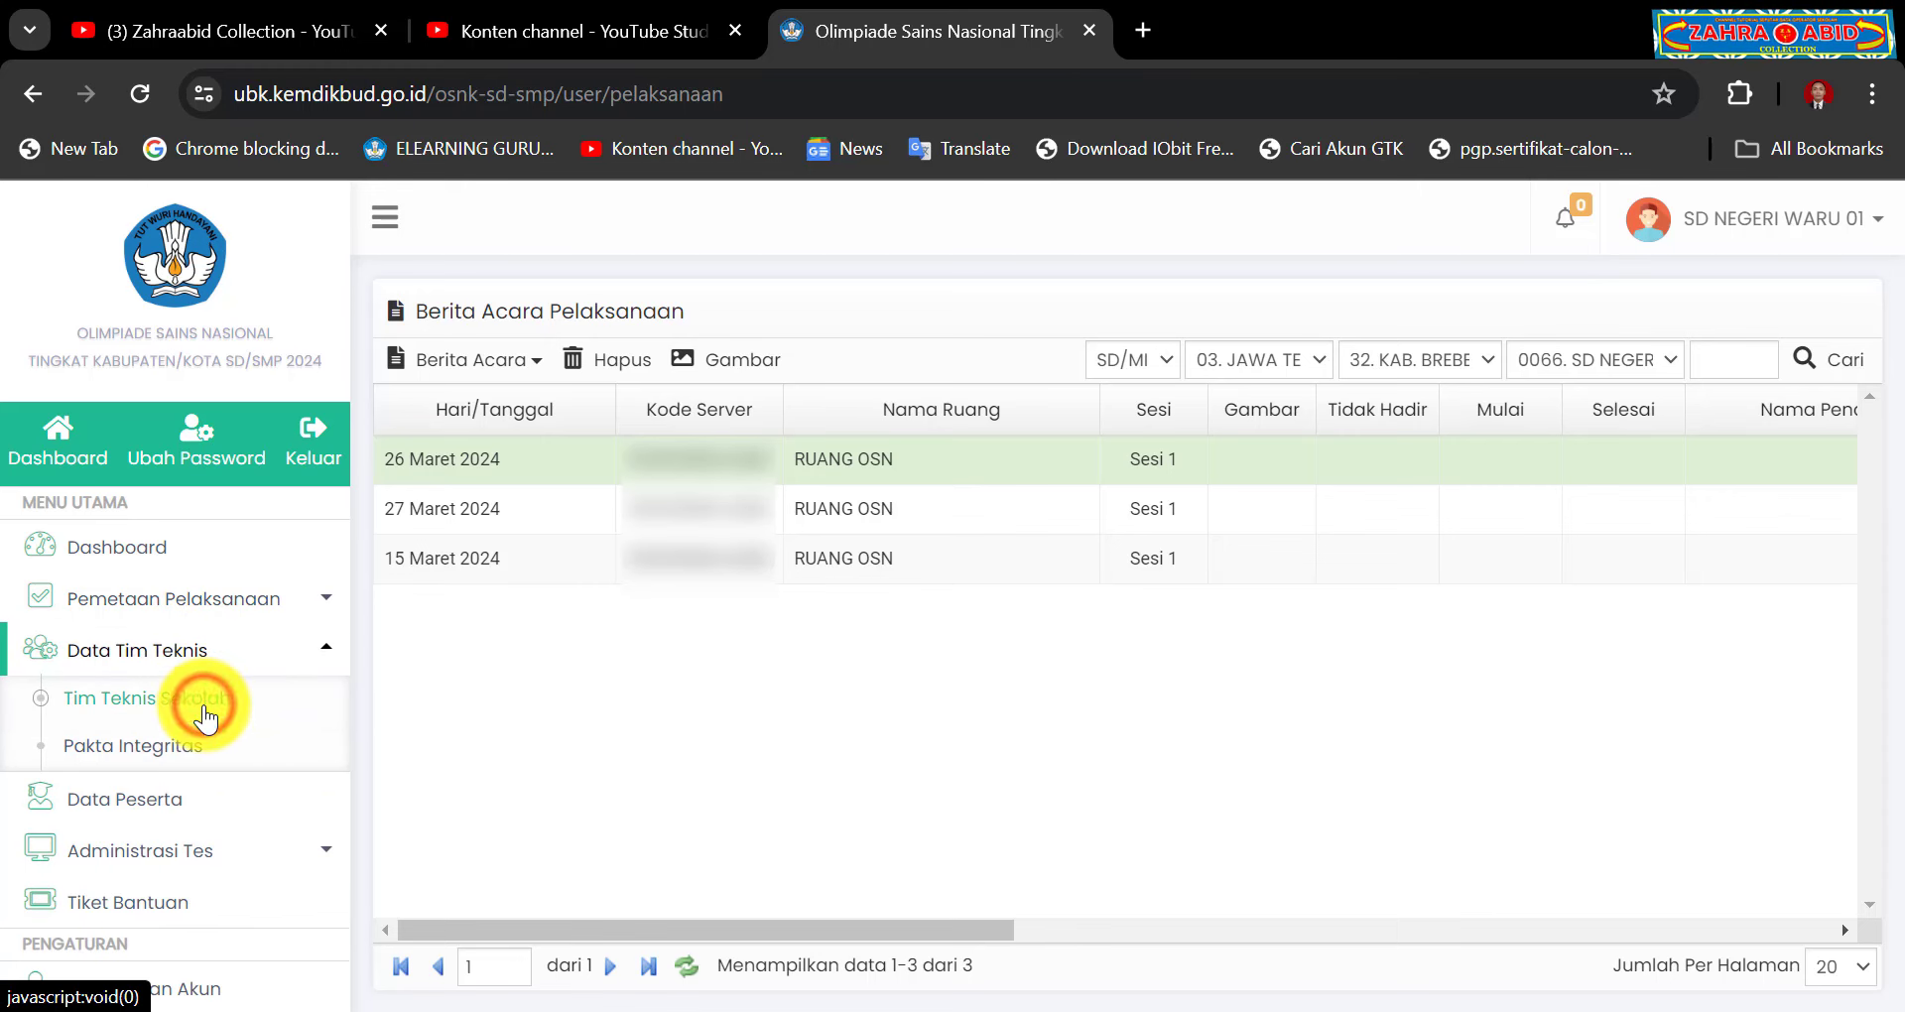
click(187, 802)
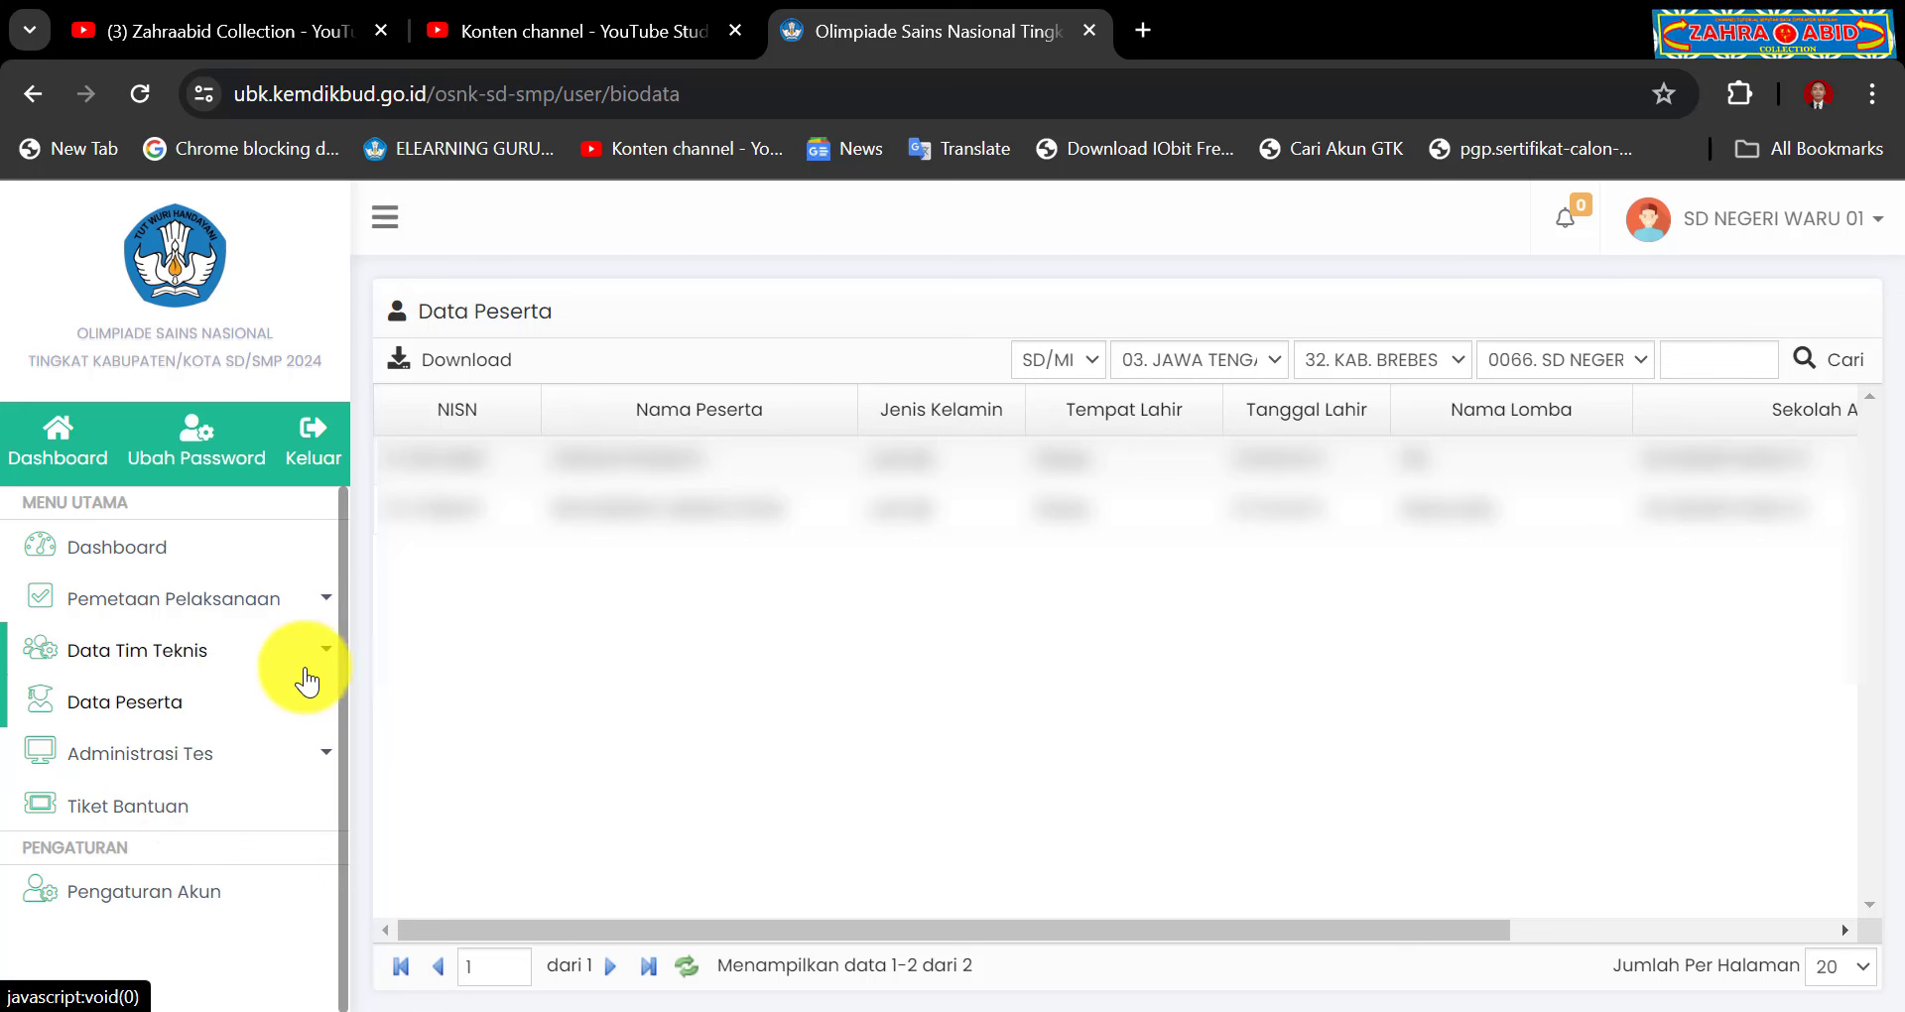
click(156, 754)
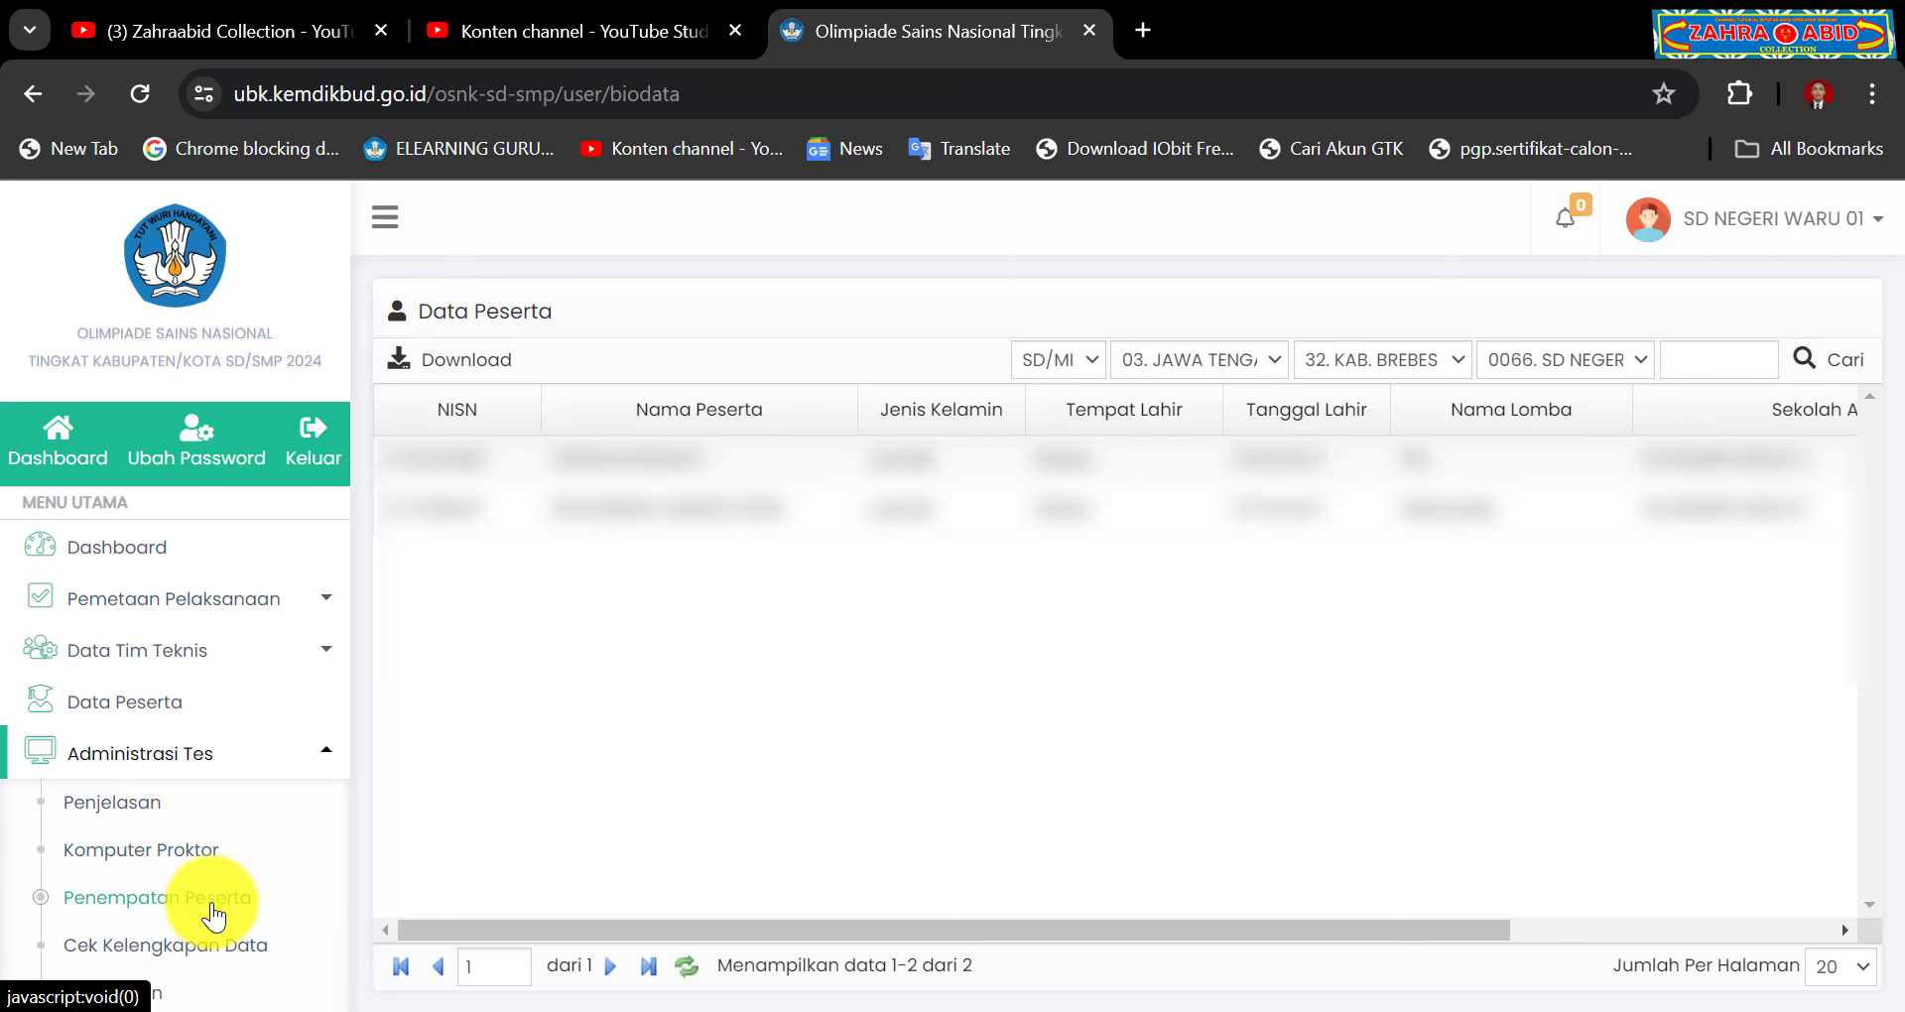
scroll(227, 957, down, 2)
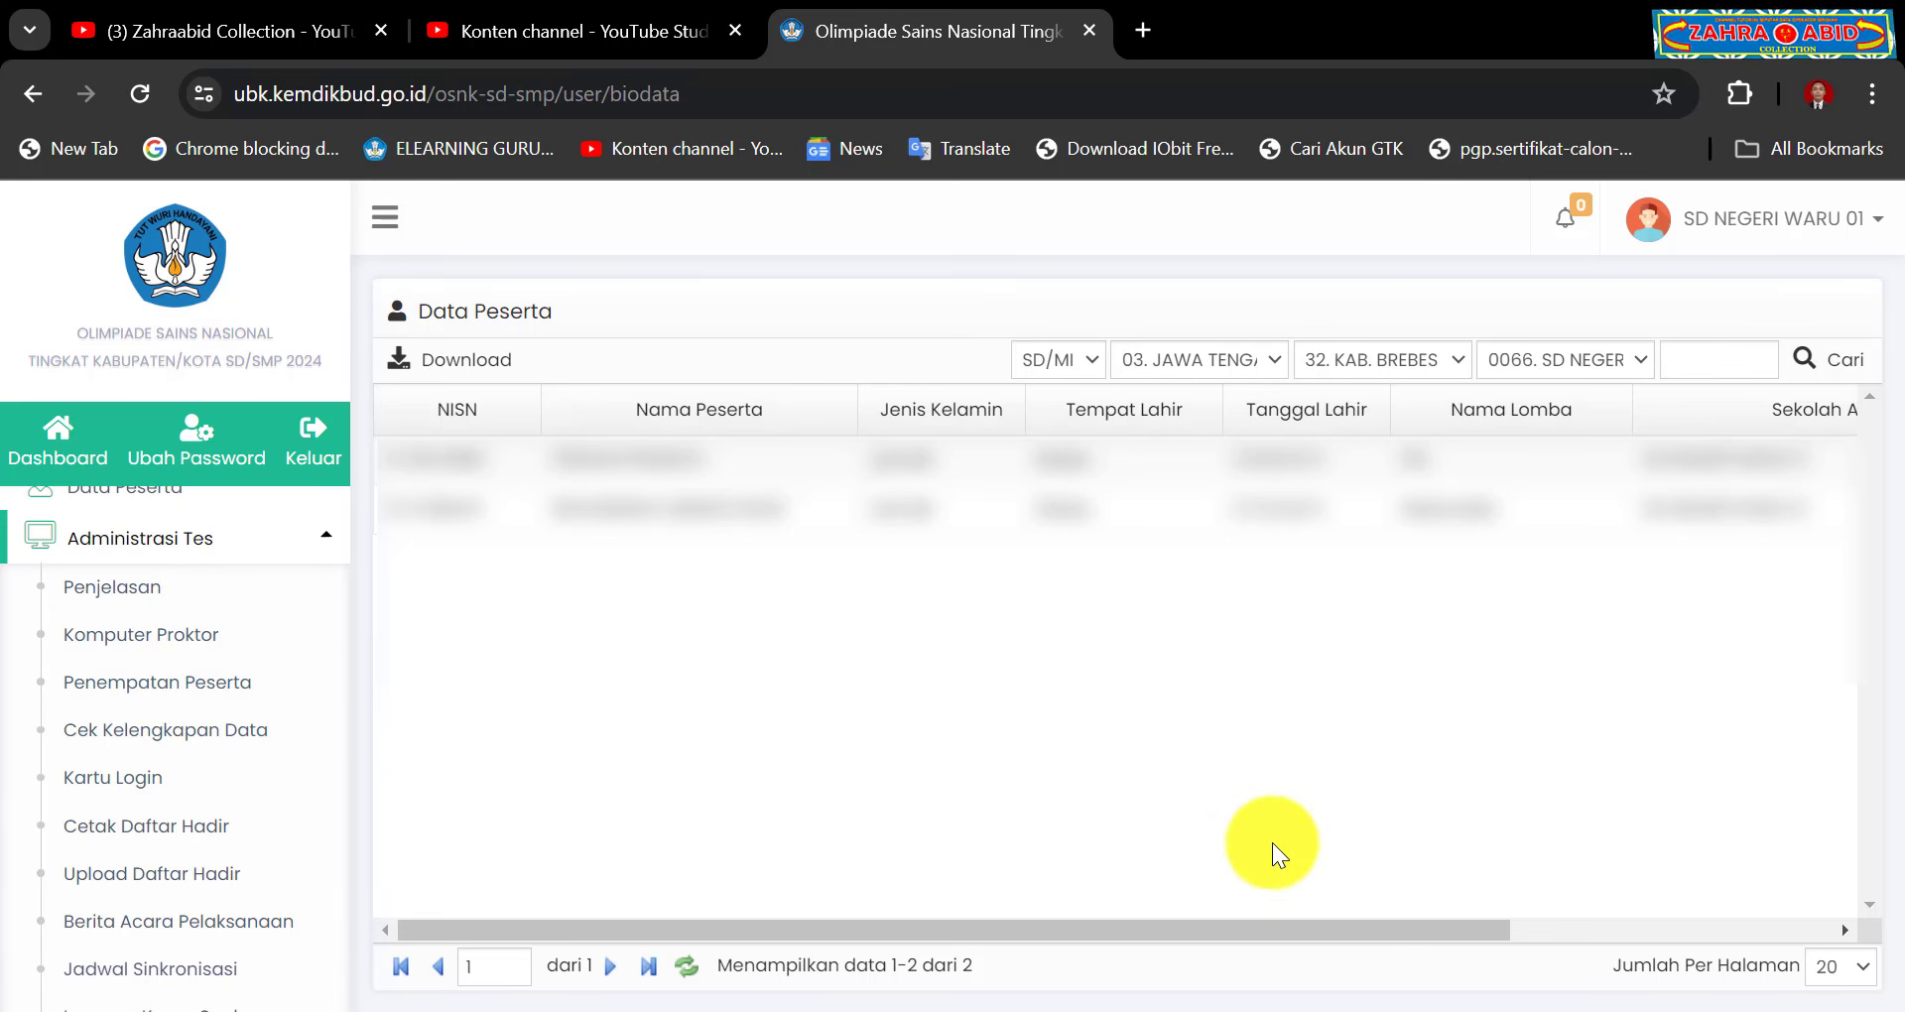
Step: Check the May 2024 system calendar and read the Persiapan Ujicoba OSNK SD-SMP announcement on the Dashboard
click(1768, 1010)
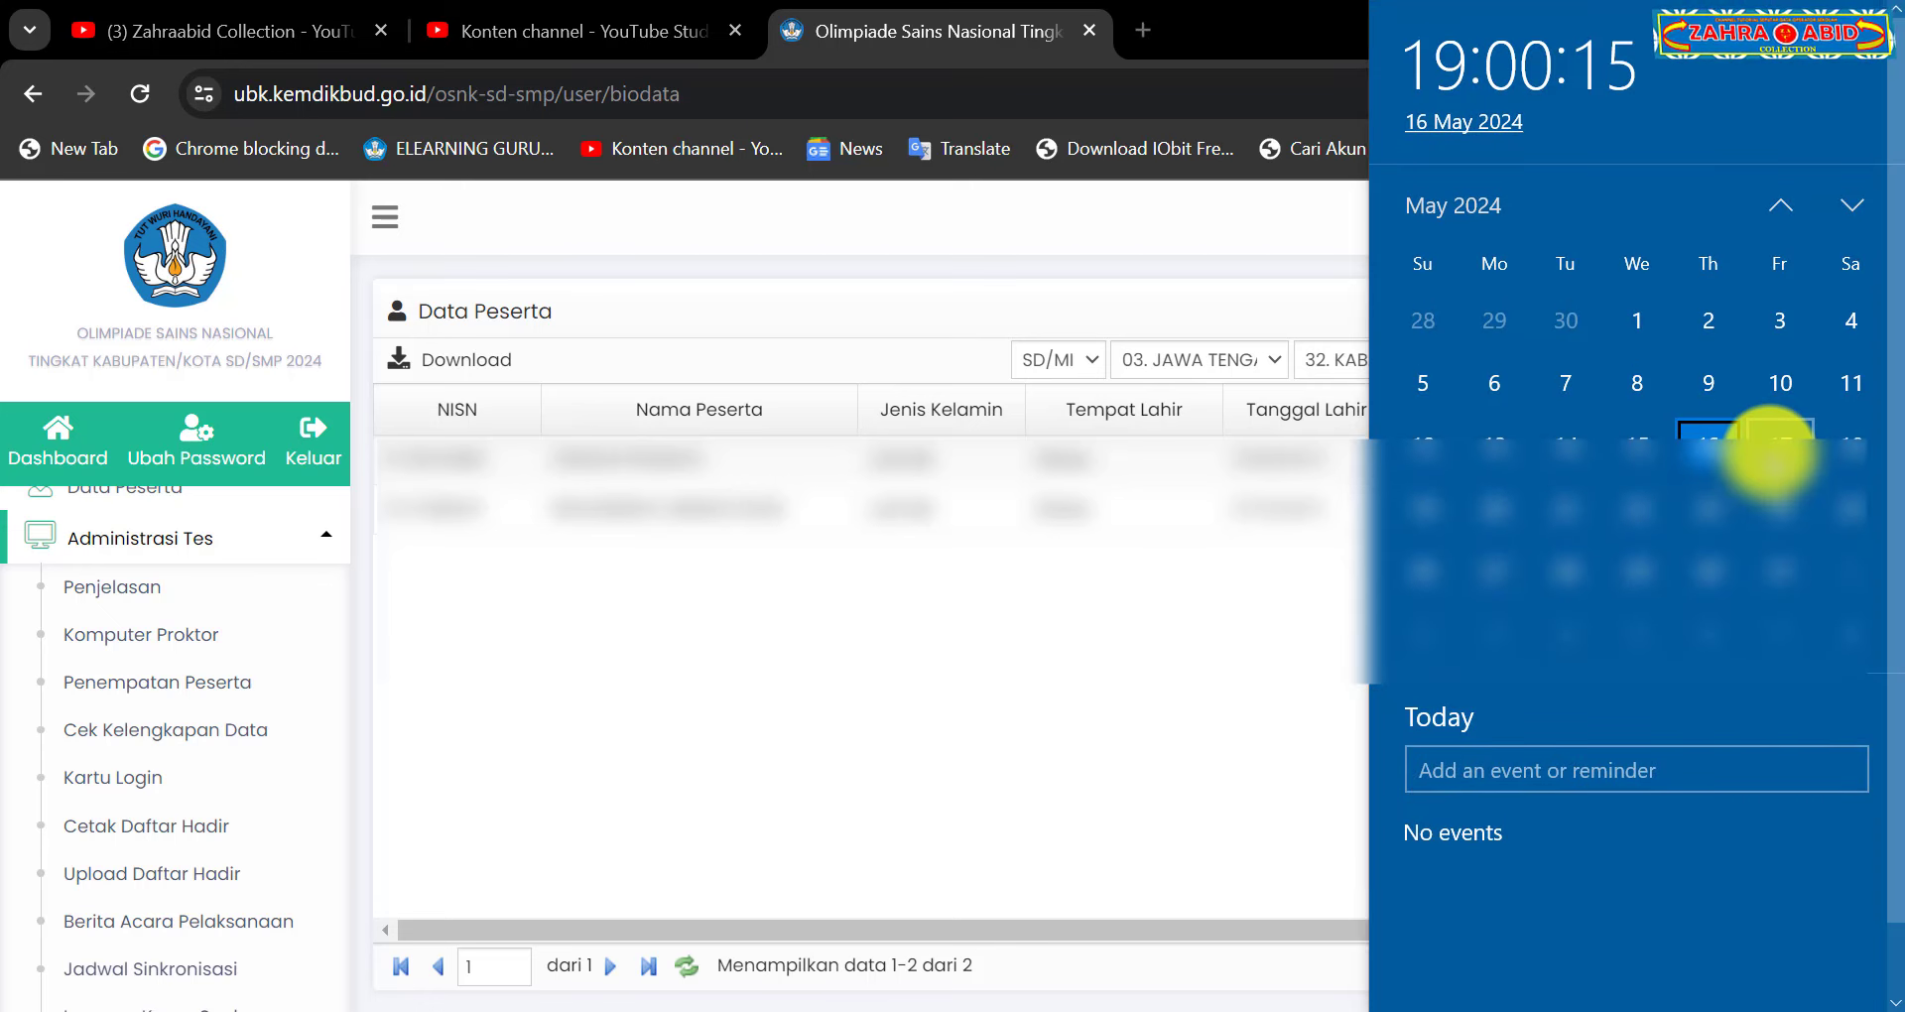
scroll(148, 659, up, 2)
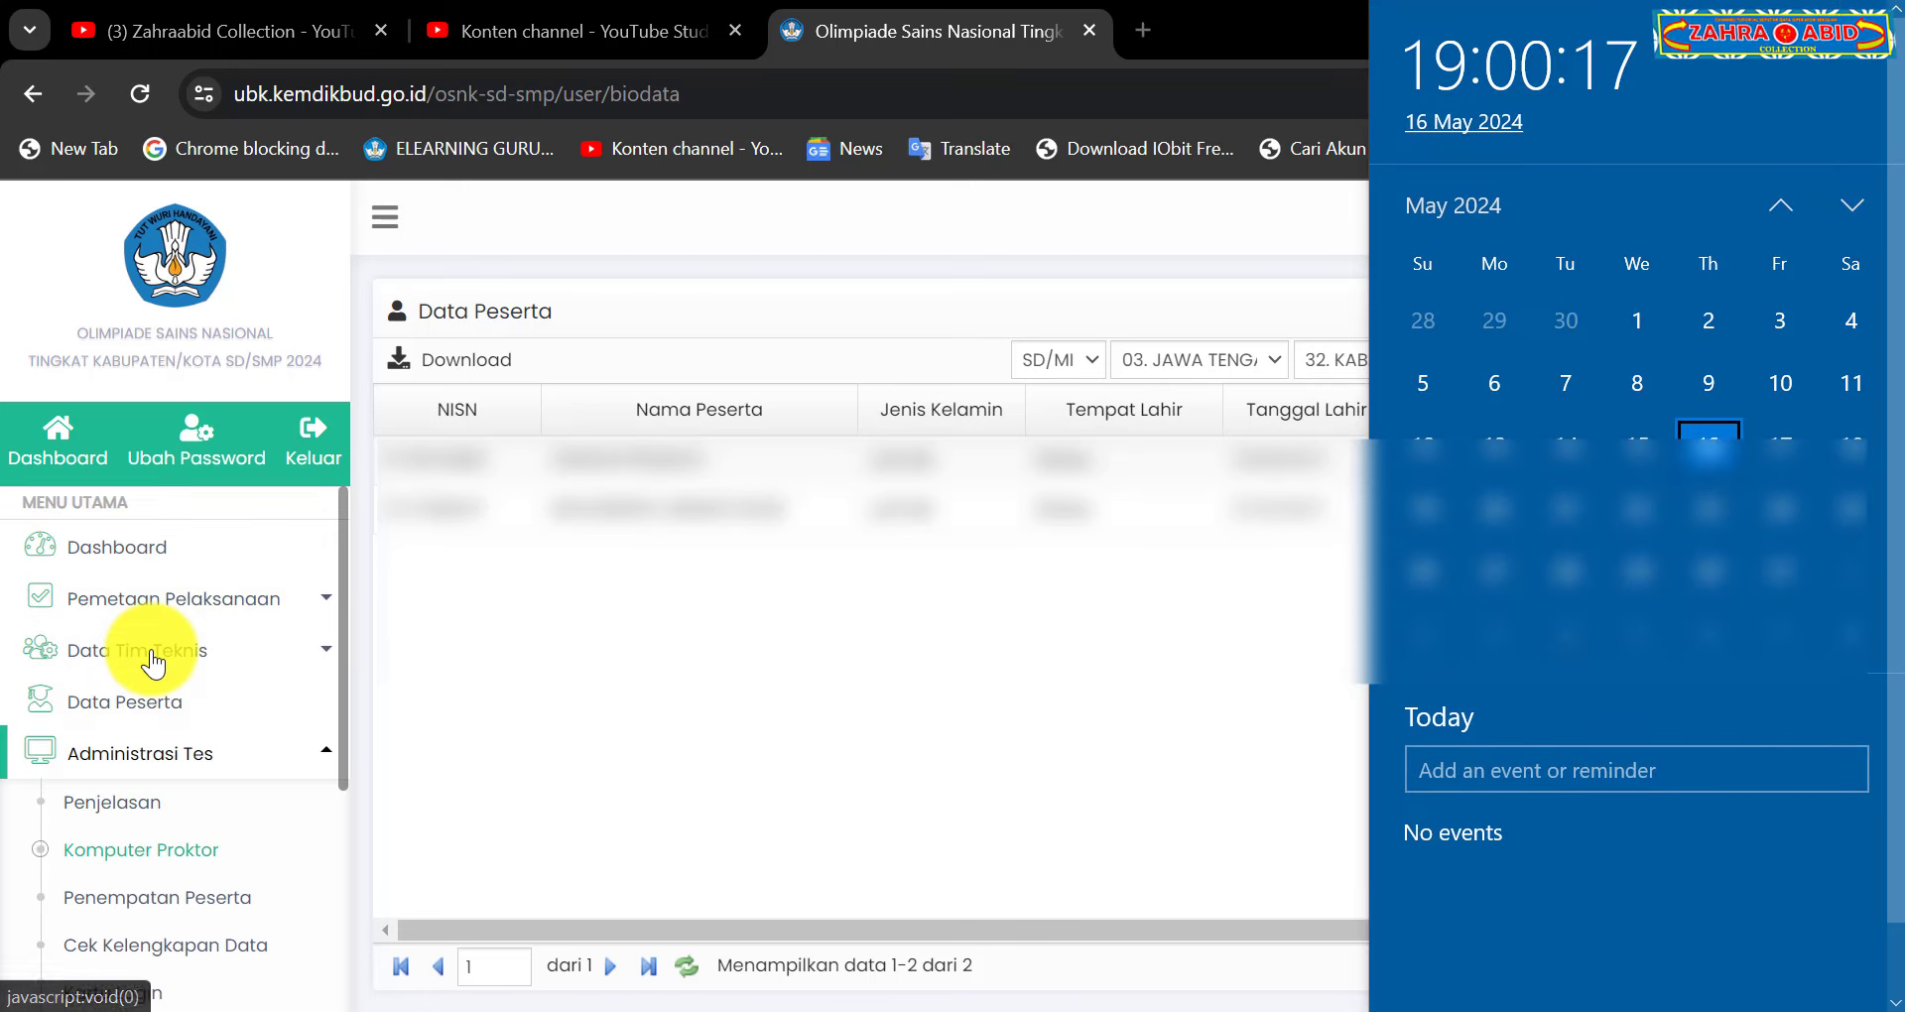
click(154, 547)
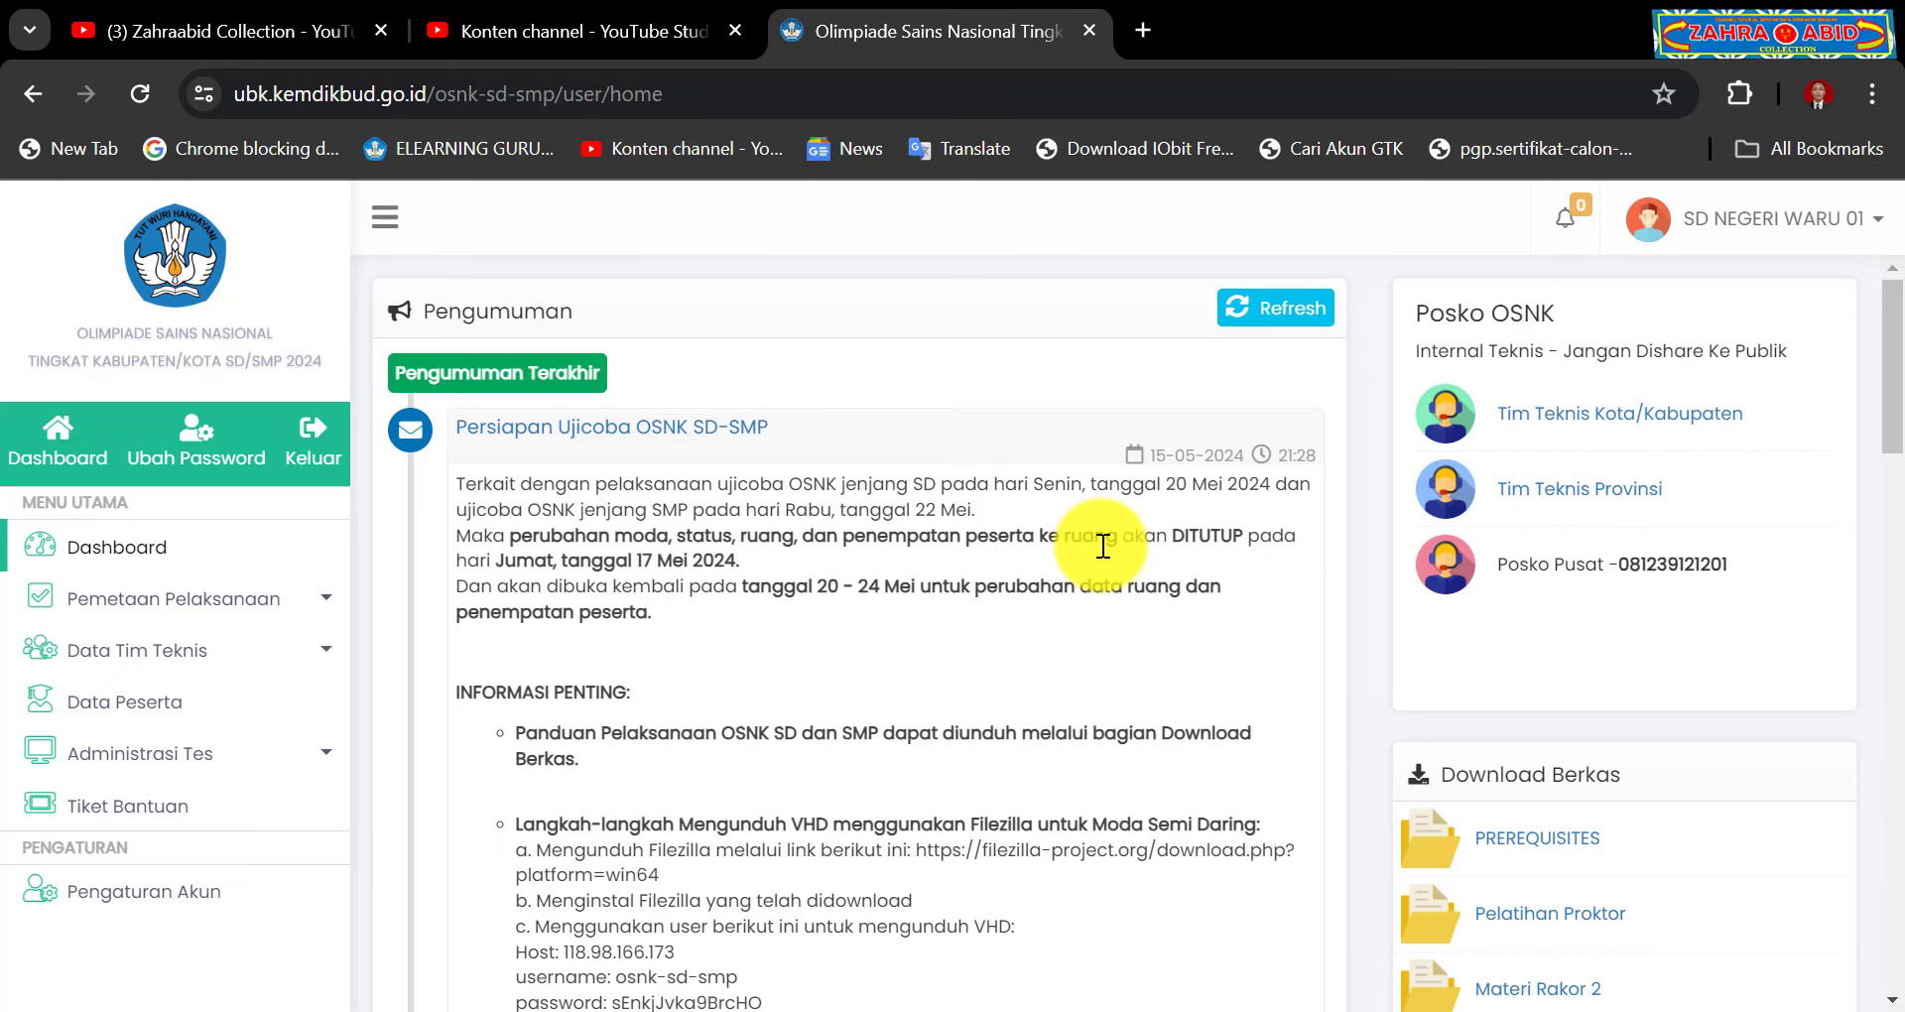
Step: Switch to the Zahraabid Collection channel on YouTube and view the header of its videos page
click(263, 30)
scroll(1262, 751, up, 5)
scroll(1262, 751, up, 2)
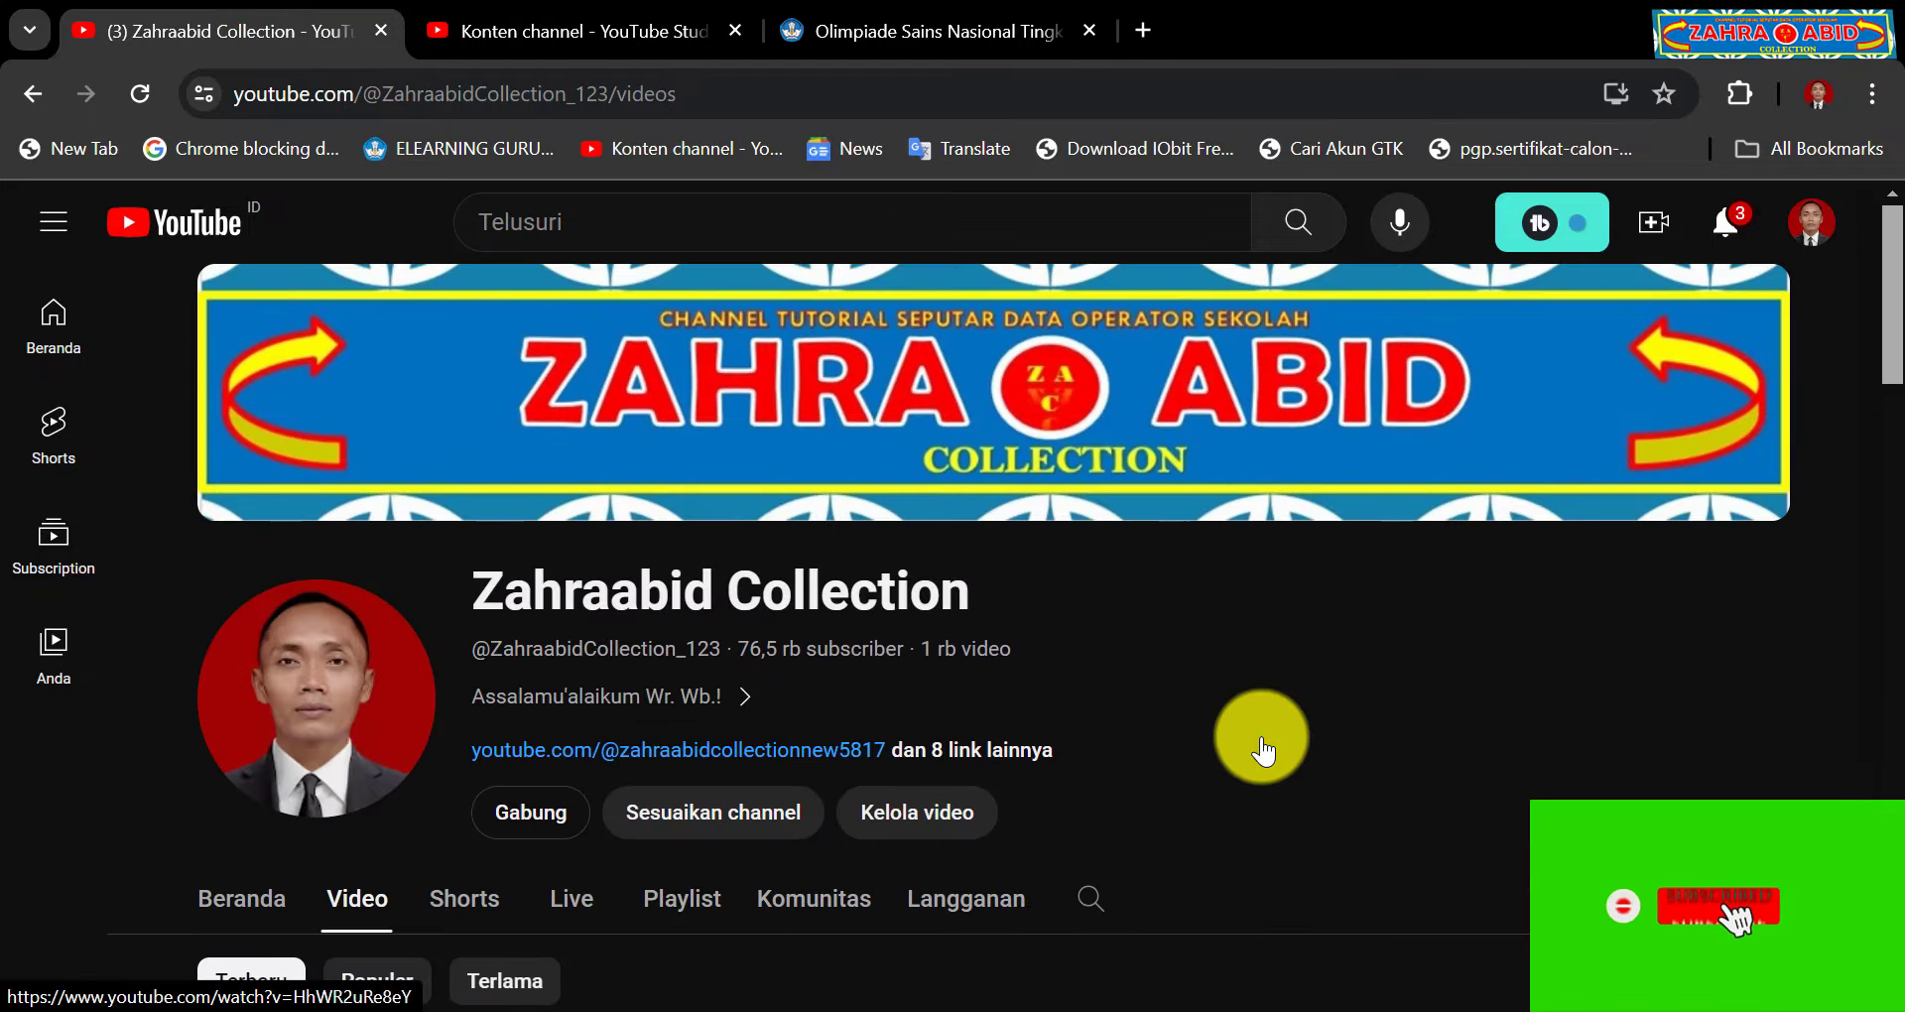